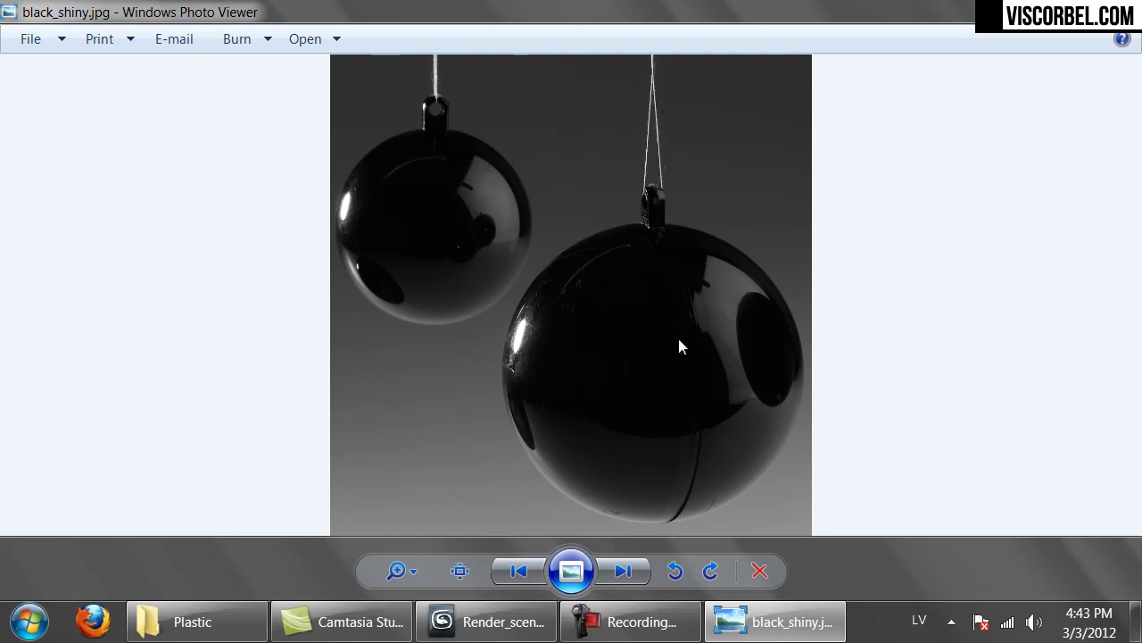
# Switch to 3ds Max and assign the VRayMtl type to the first sample slot in the Material Editor.
pyautogui.click(496, 622)
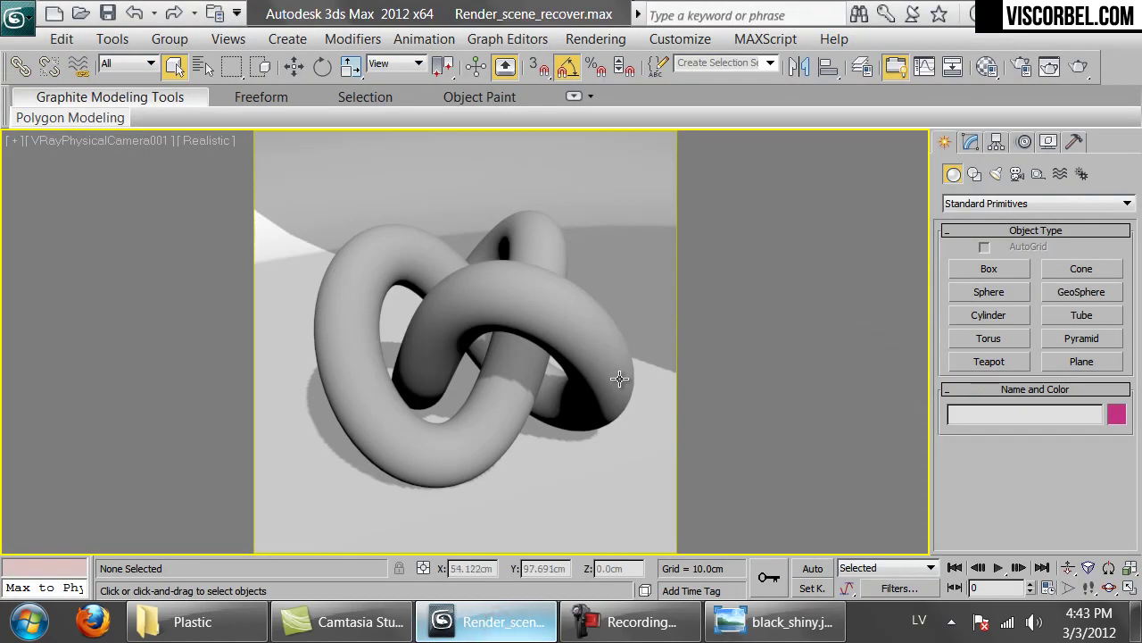
pyautogui.press('m')
pyautogui.click(553, 93)
pyautogui.click(542, 326)
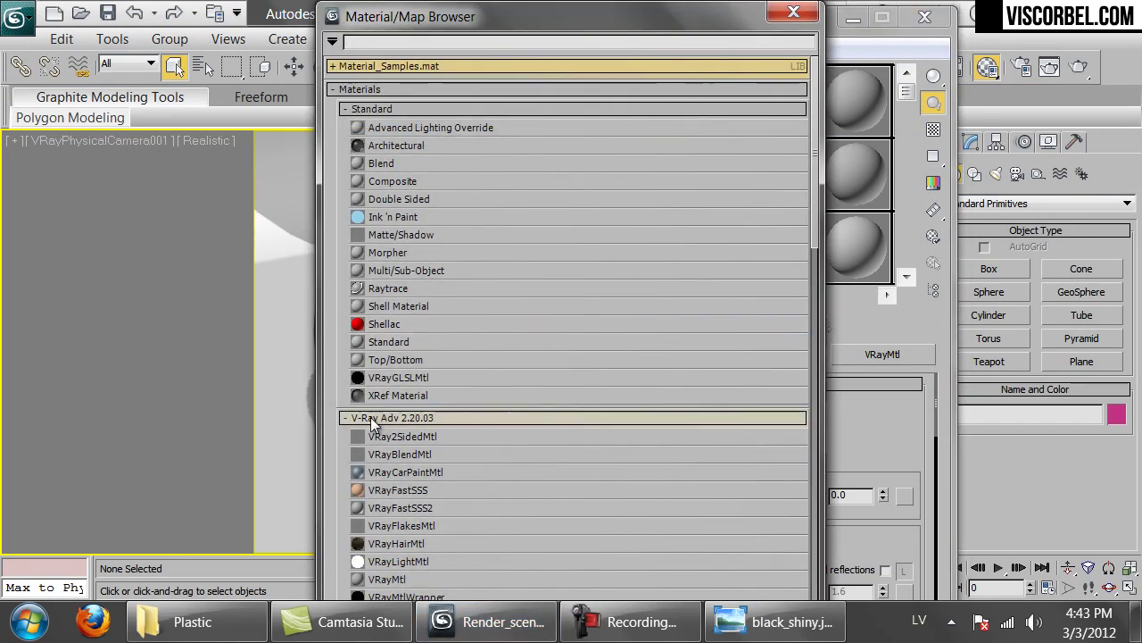
pyautogui.doubleClick(387, 578)
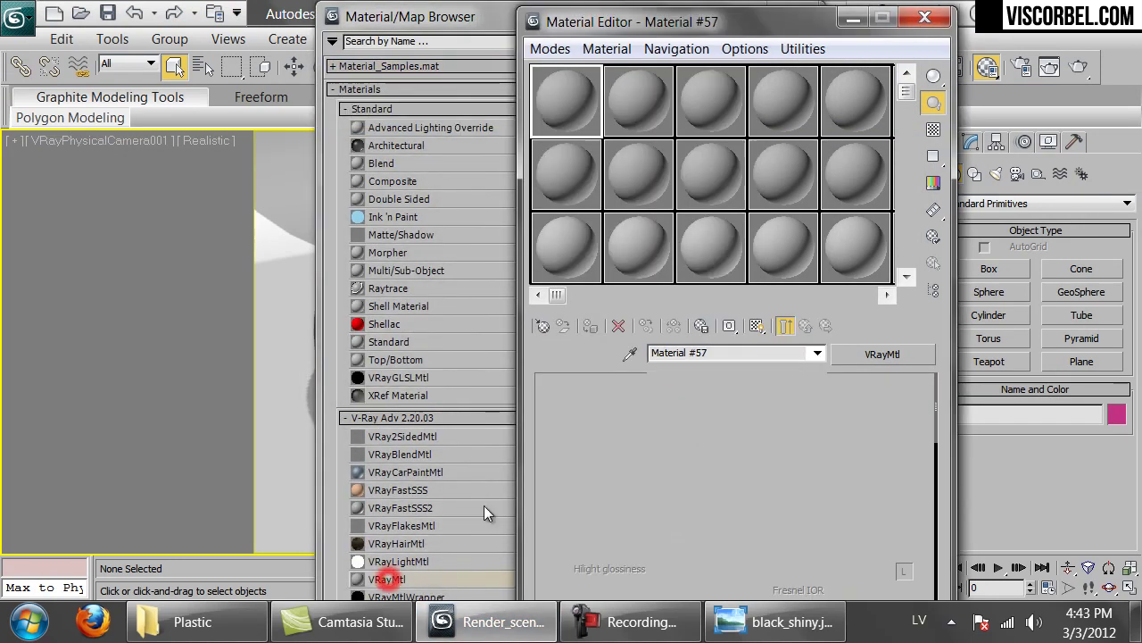
# Rename the new material Plastic_black_shiny and close the Material/Map Browser.
pyautogui.doubleClick(721, 352)
pyautogui.write('Pla')
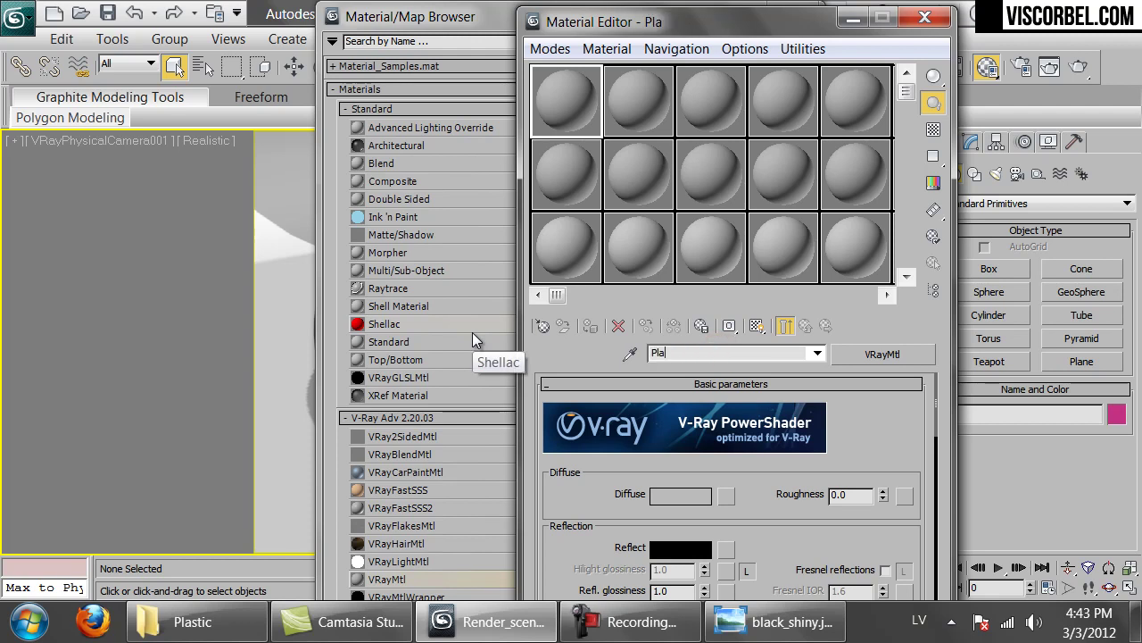
pyautogui.write('stic_bla')
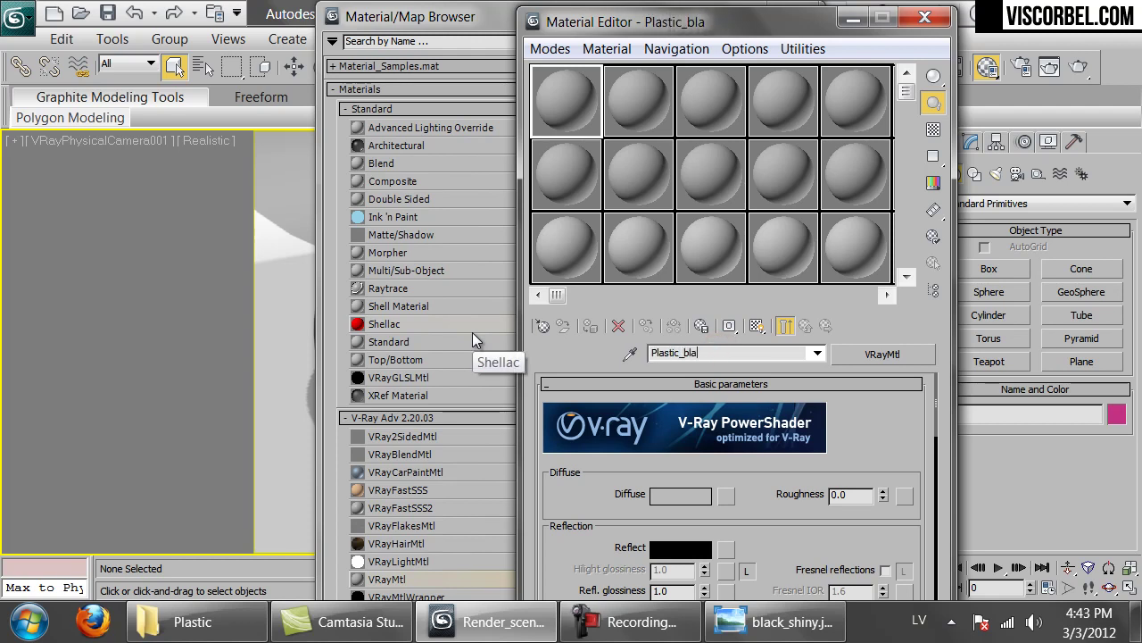
pyautogui.write('ck_shiny')
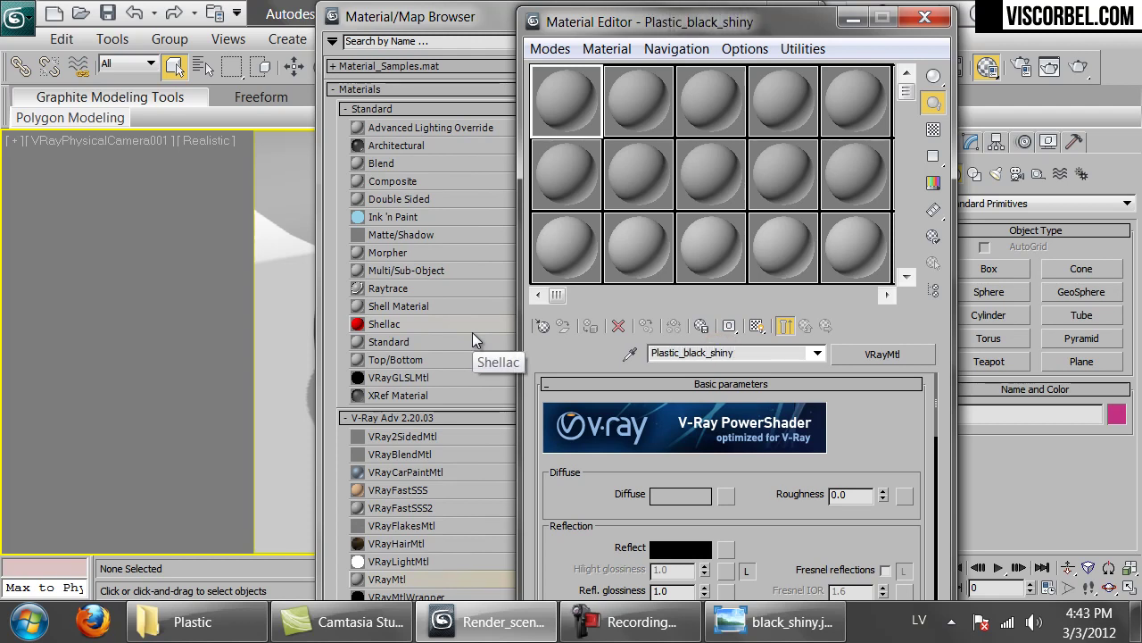
pyautogui.click(493, 20)
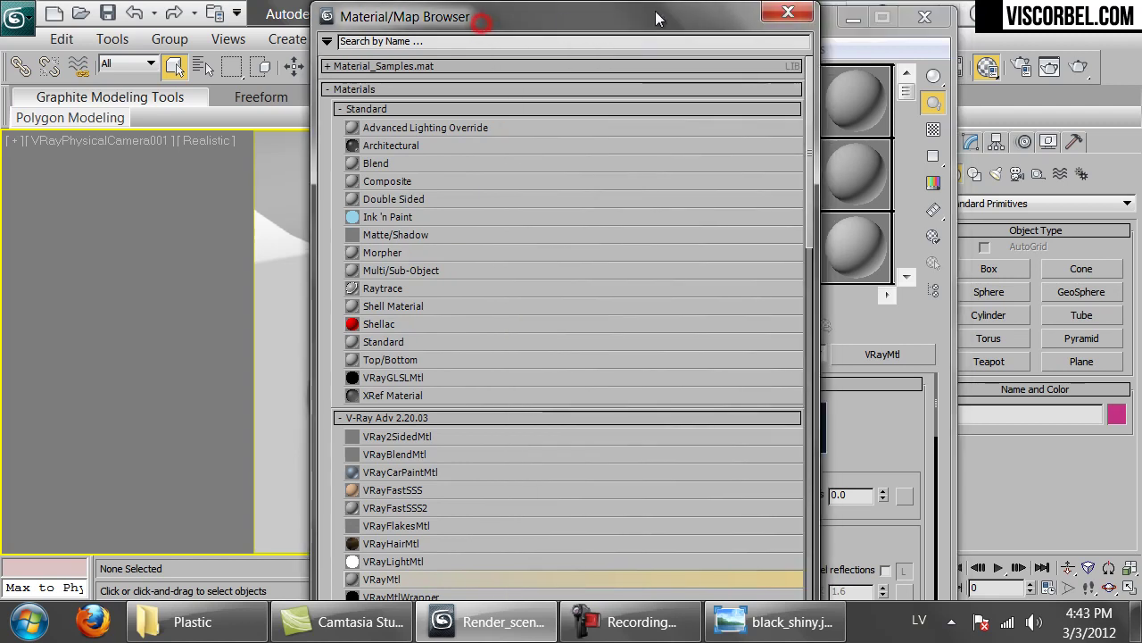
pyautogui.click(775, 18)
# Set the material's diffuse colour to a near-black grey.
pyautogui.click(702, 492)
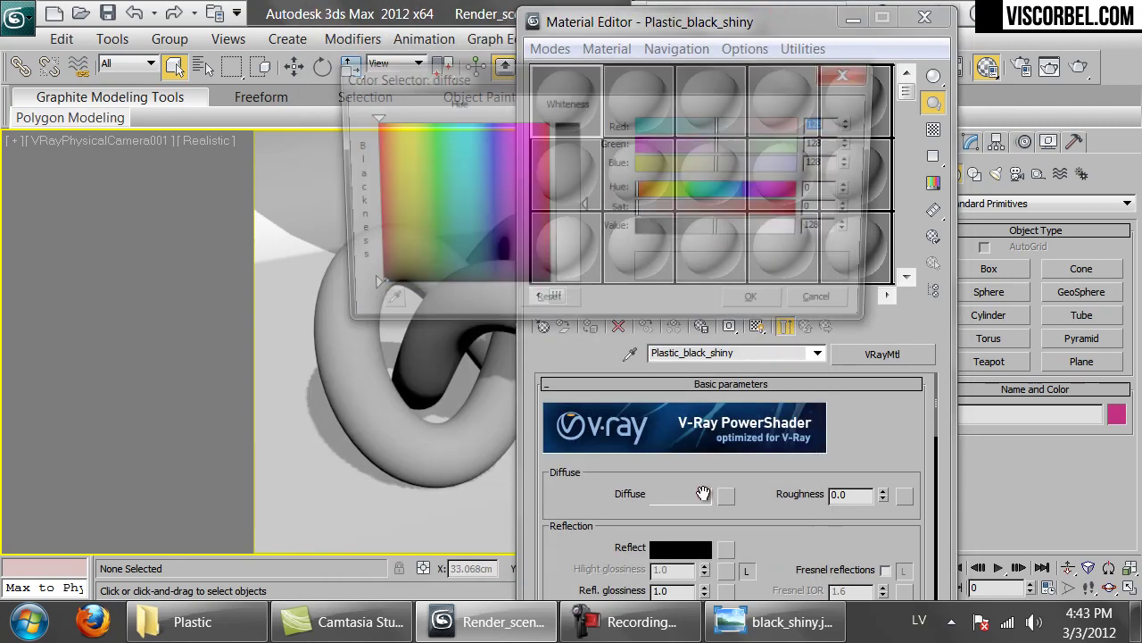
pyautogui.click(822, 230)
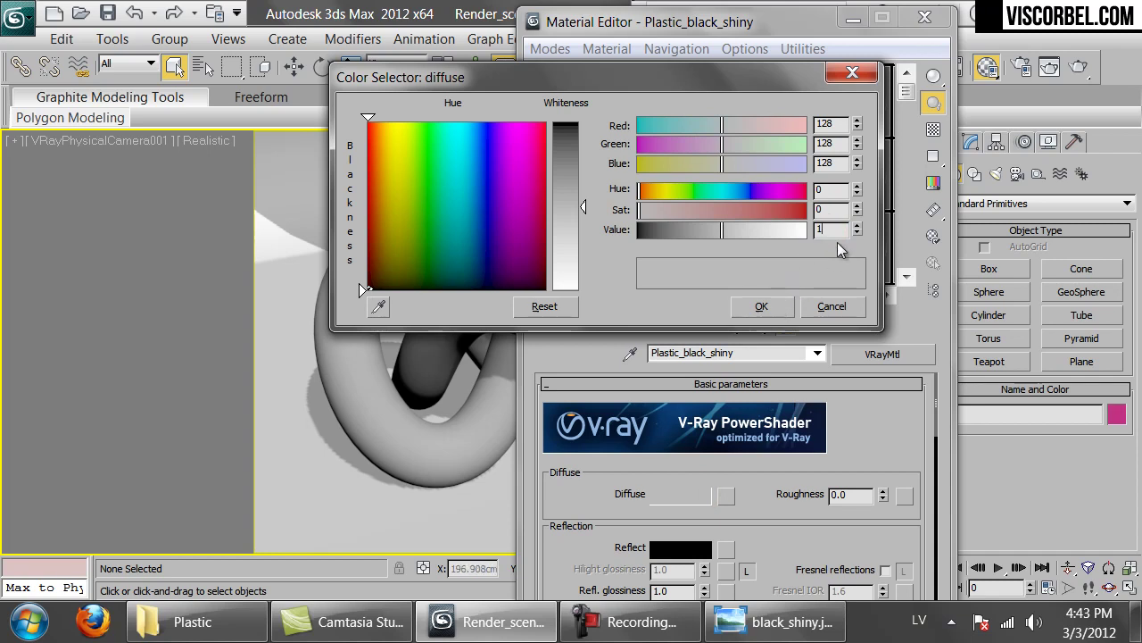
pyautogui.doubleClick(821, 231)
pyautogui.write('0')
pyautogui.click(750, 305)
# Show the Plastic_black_shiny sample in a separate preview window, move it clear of the Material Editor and enlarge it.
pyautogui.doubleClick(556, 98)
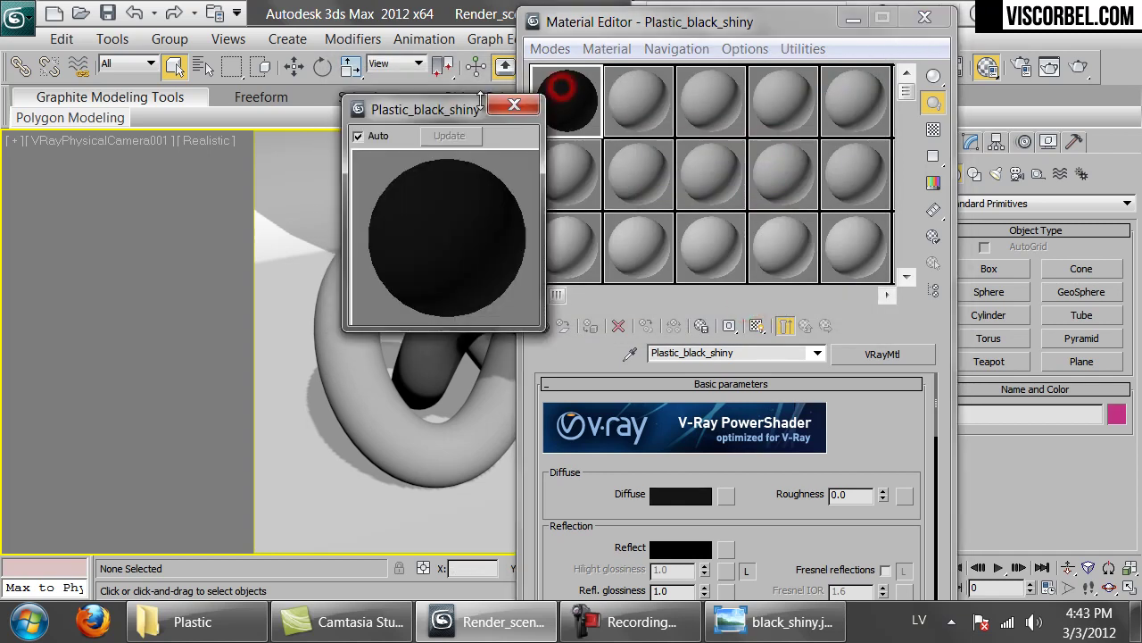
pyautogui.moveTo(425, 107); pyautogui.dragTo(183, 49)
pyautogui.moveTo(300, 264); pyautogui.dragTo(415, 397)
# Check the reference photo black_shiny.jpg and set the material's reflection colour to a value of 140.
pyautogui.scroll(-2, 691, 553)
pyautogui.click(775, 621)
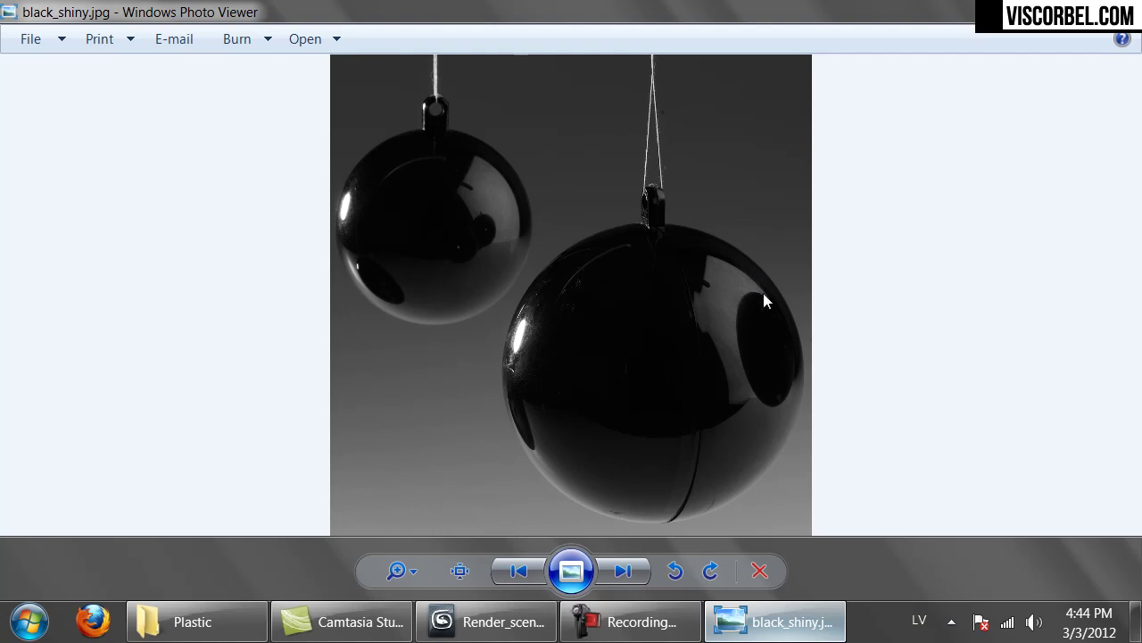
pyautogui.click(490, 622)
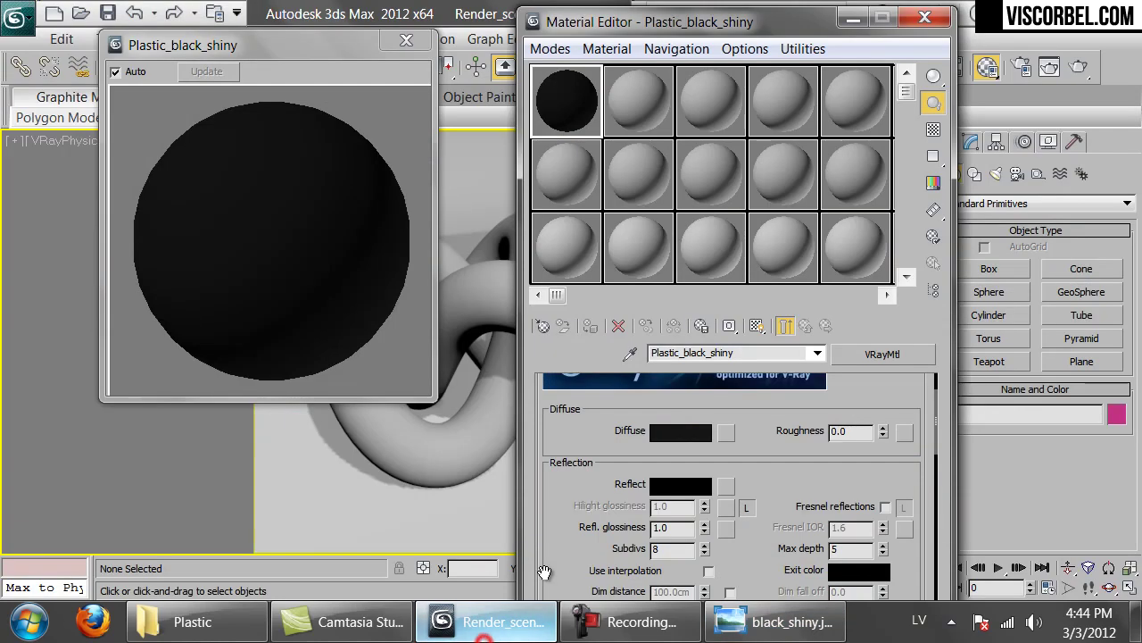
pyautogui.click(660, 484)
pyautogui.click(830, 230)
pyautogui.write('140')
pyautogui.press('Return')
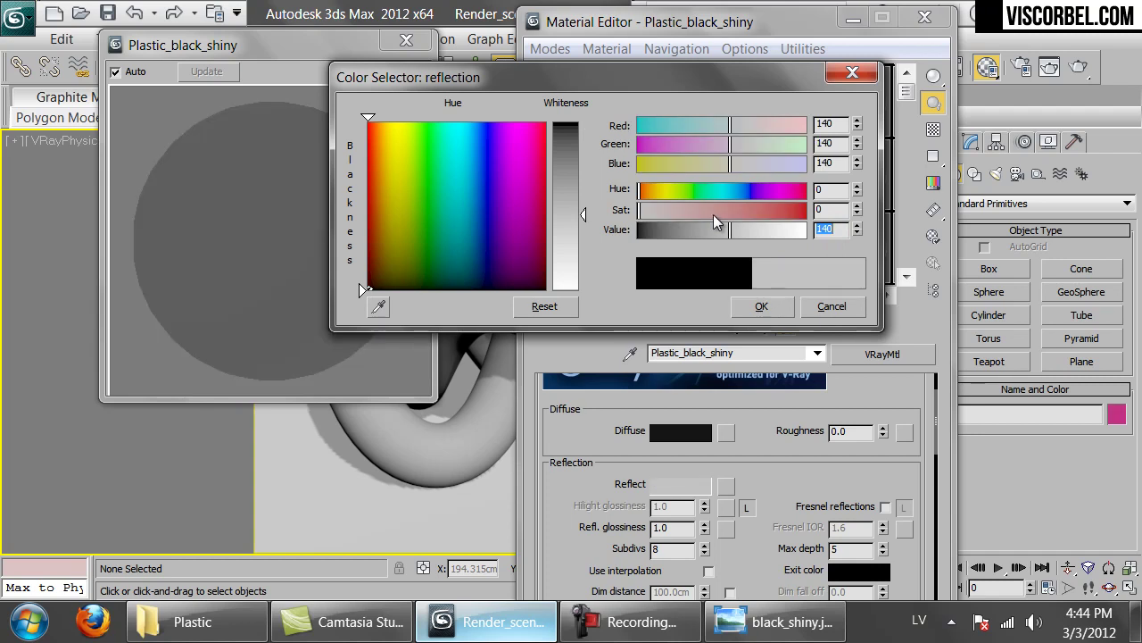
pyautogui.click(761, 307)
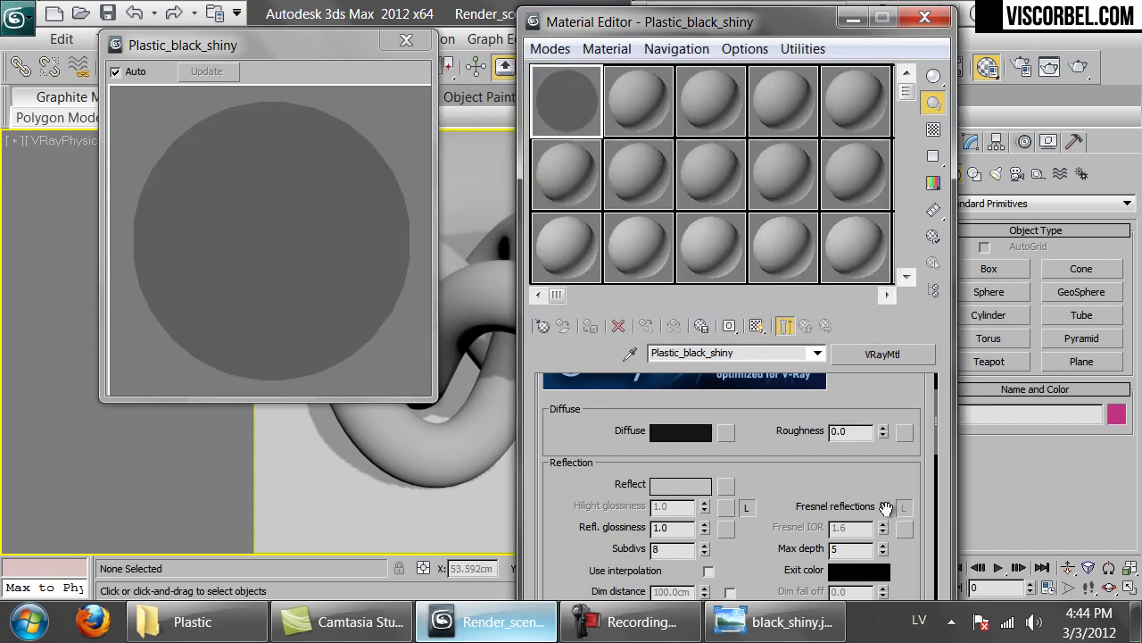
# Enable Fresnel reflections for the material, unlock the Fresnel IOR and set it to 1.45.
pyautogui.click(885, 507)
pyautogui.click(766, 625)
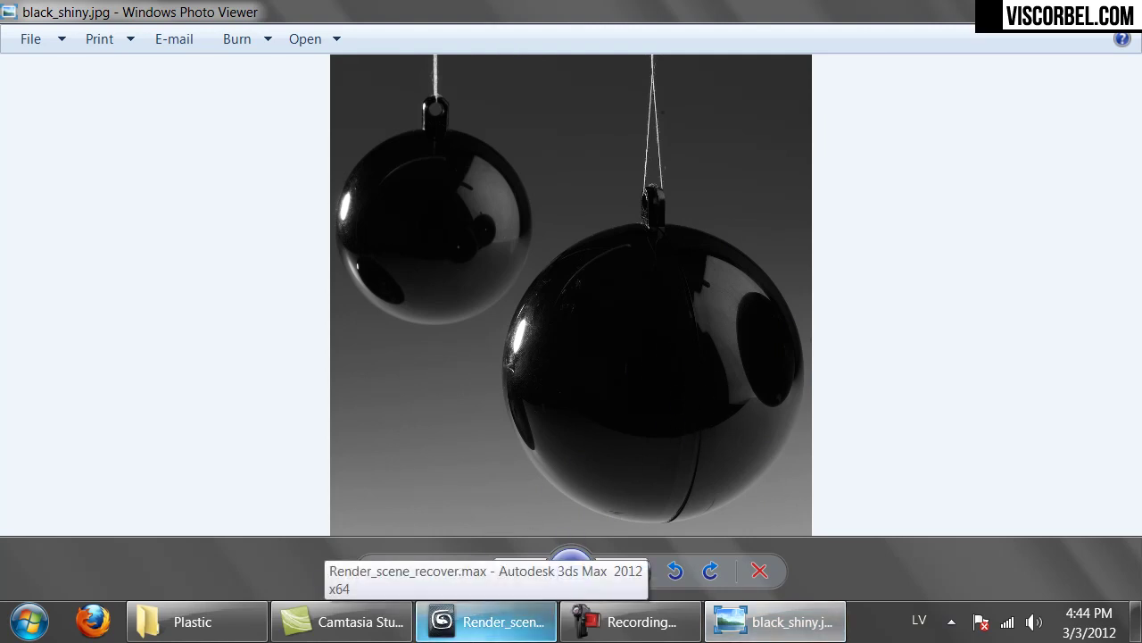
pyautogui.click(487, 622)
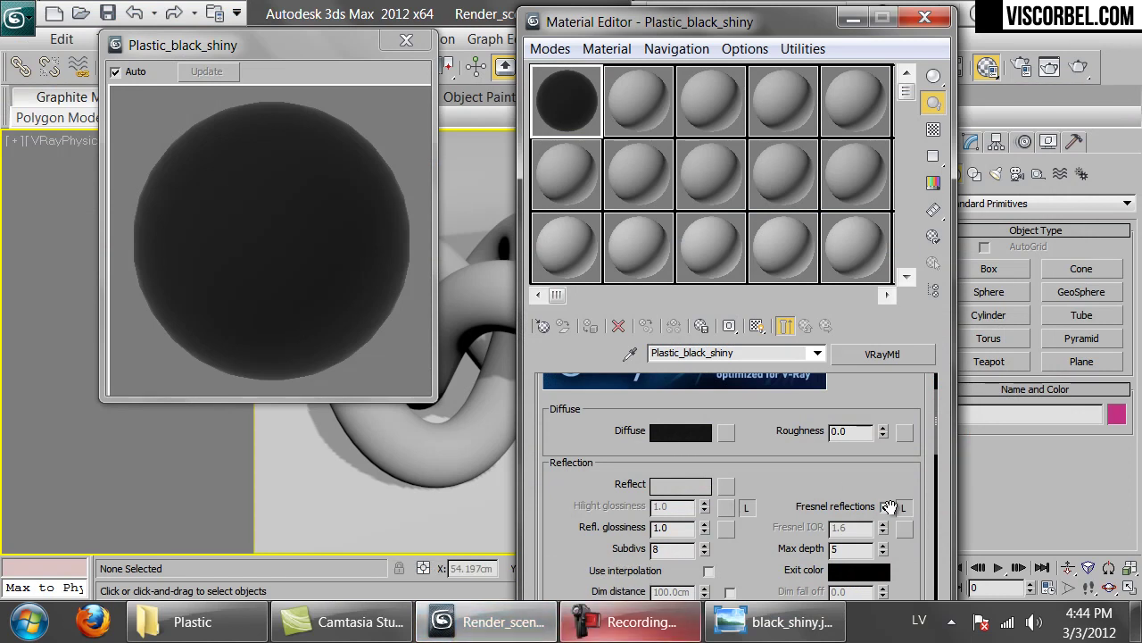
pyautogui.scroll(-2, 829, 474)
pyautogui.click(901, 447)
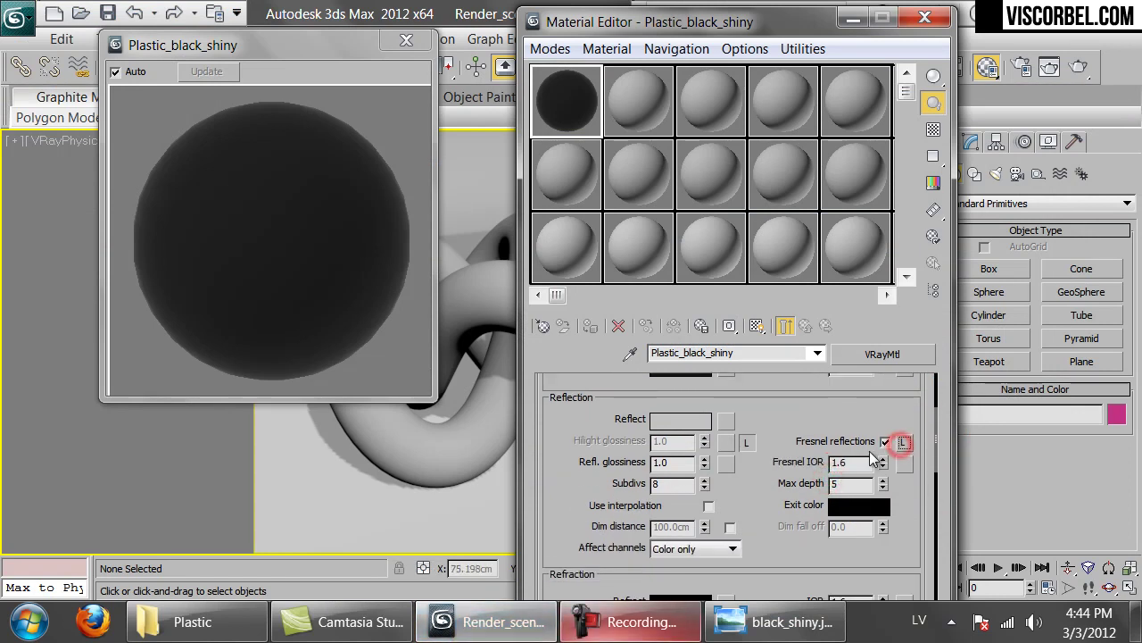
pyautogui.doubleClick(859, 461)
pyautogui.write('1.45')
pyautogui.press('Return')
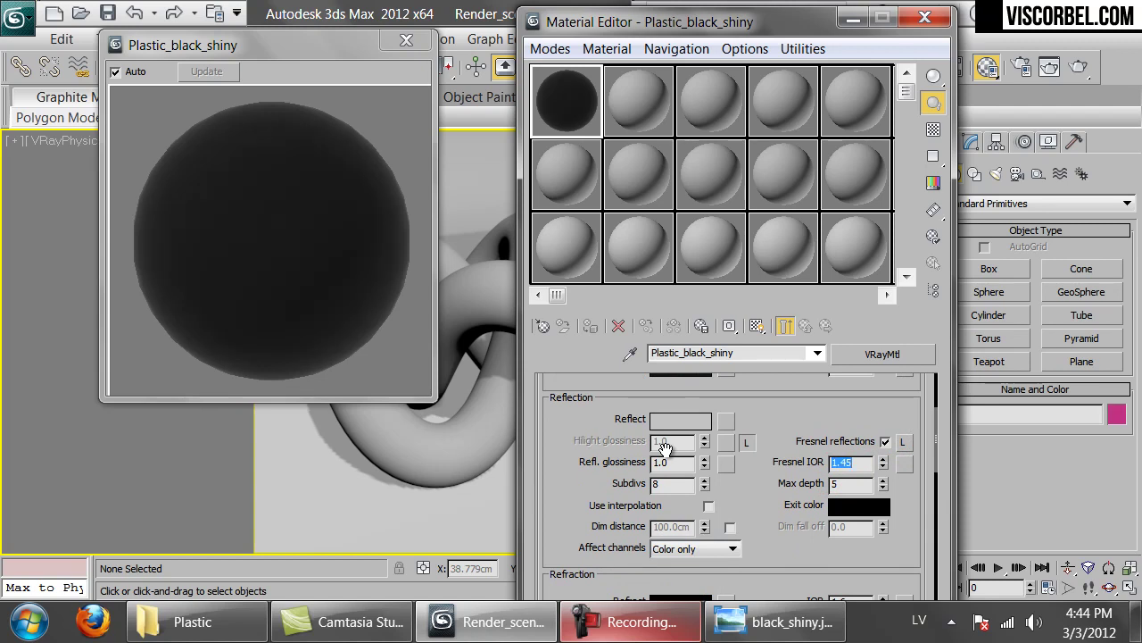
# Turn on the checkered background for the material sample and set the reflection glossiness to 0.95.
pyautogui.click(933, 130)
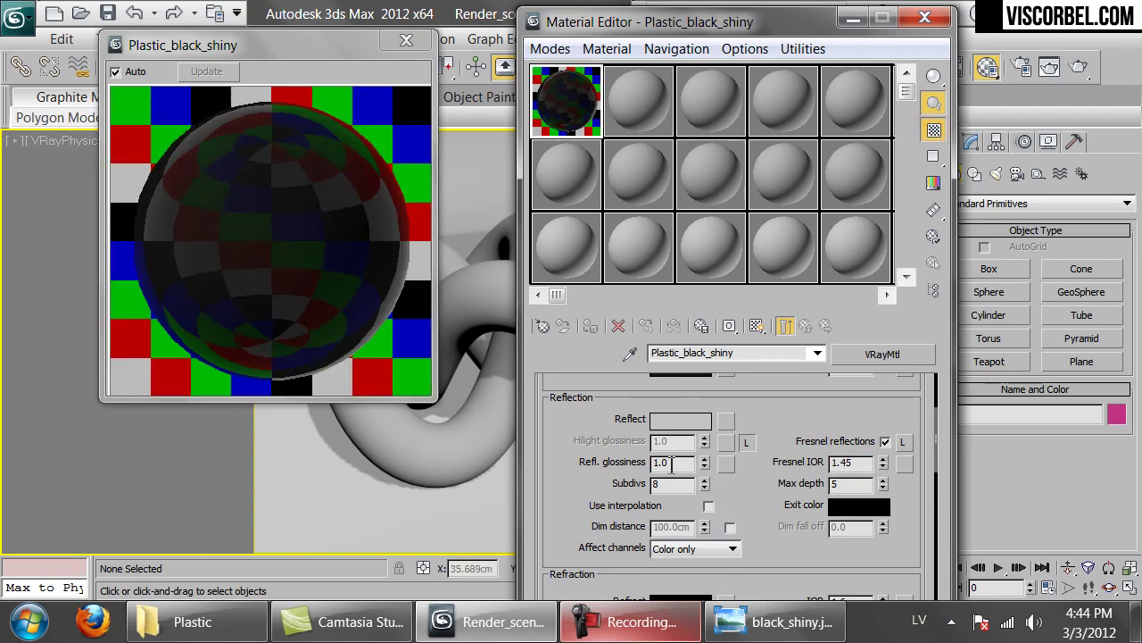
pyautogui.doubleClick(676, 463)
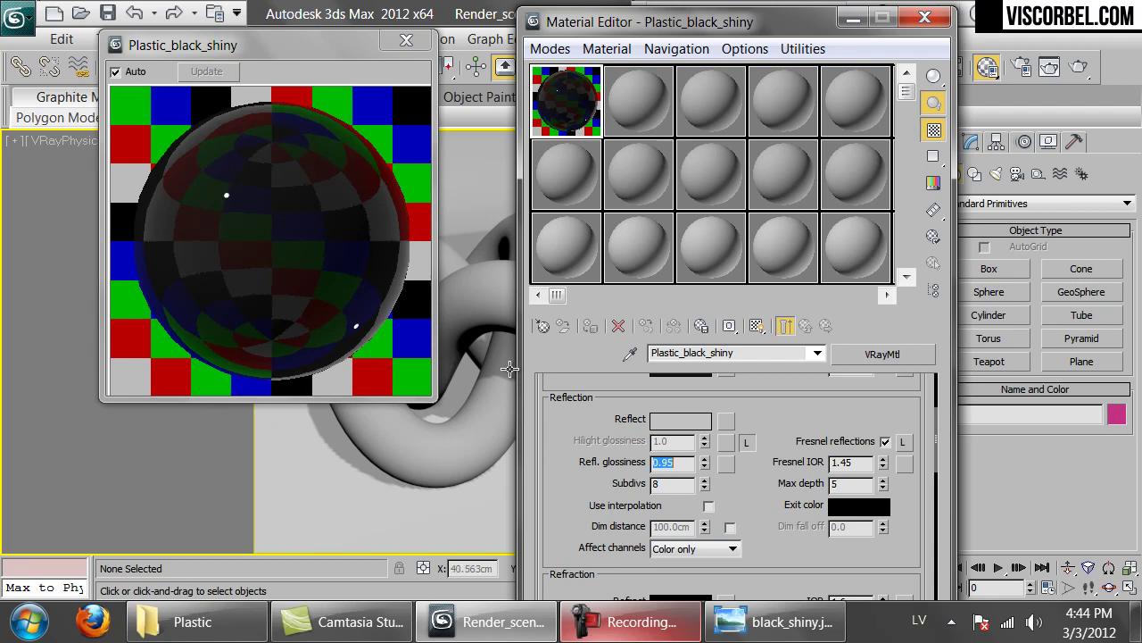
# Assign the Plastic_black_shiny material to the torus knot and render the camera view.
pyautogui.click(450, 464)
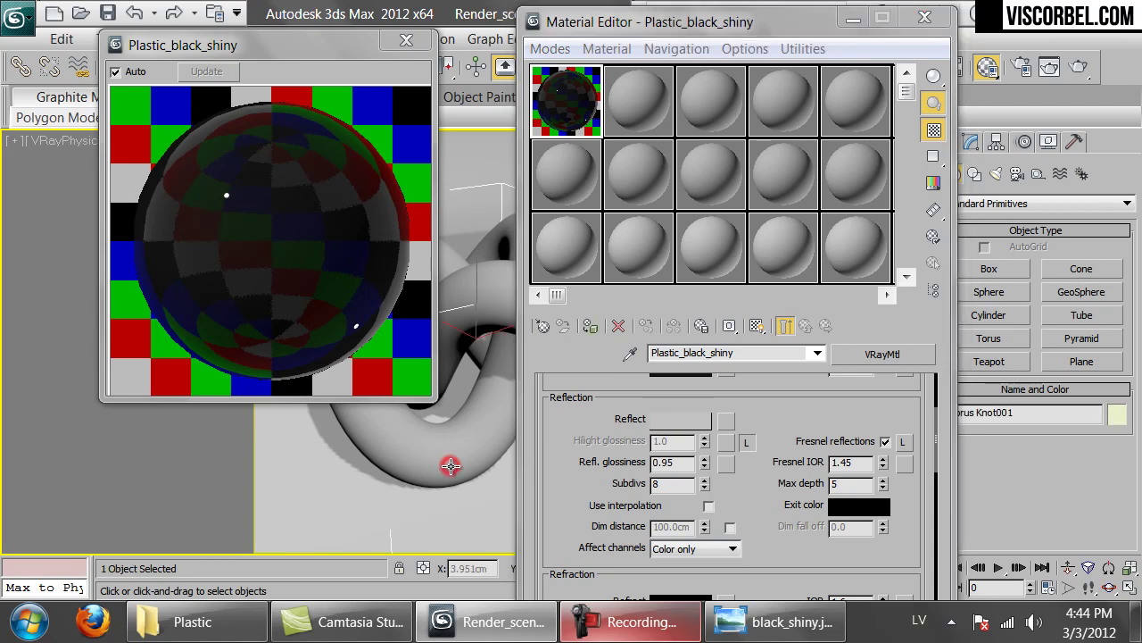
pyautogui.press('F3')
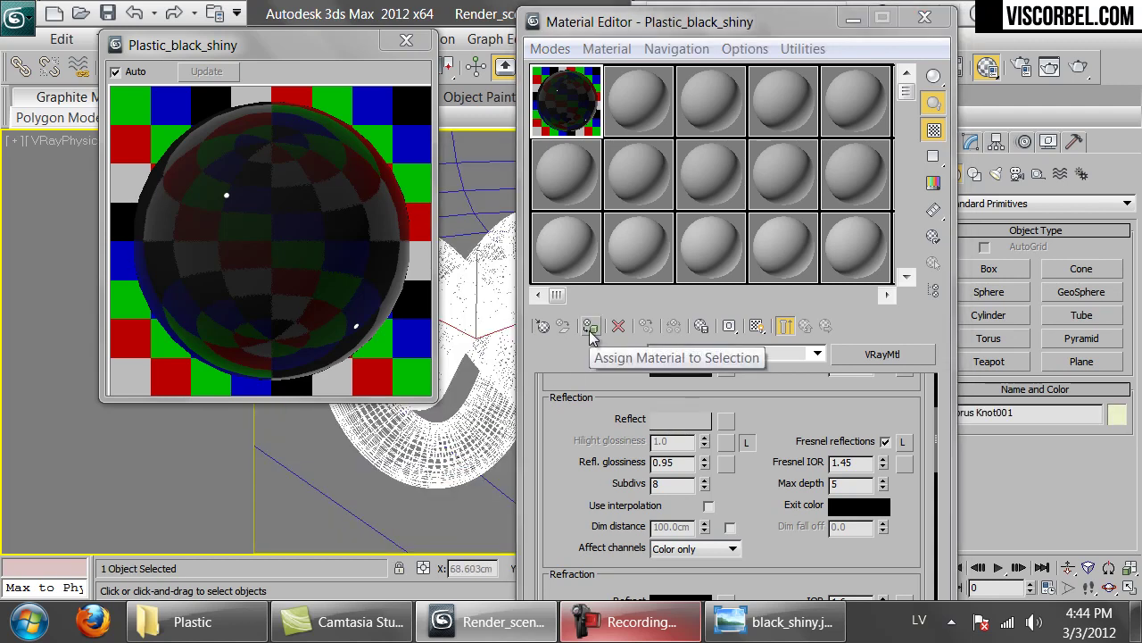
pyautogui.click(589, 332)
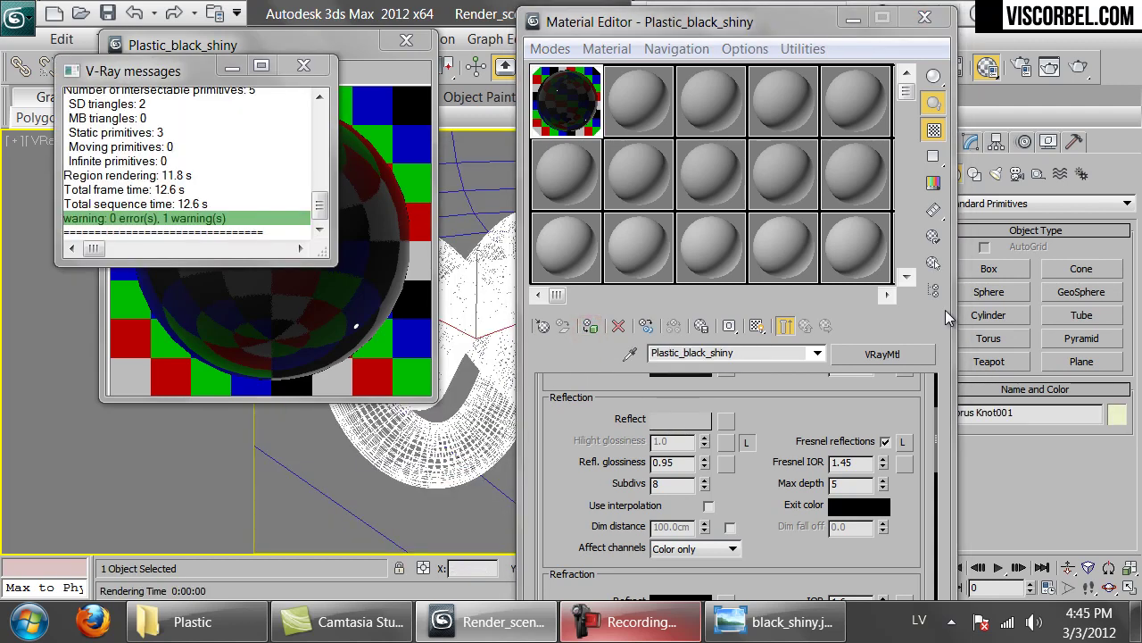
pyautogui.click(1076, 72)
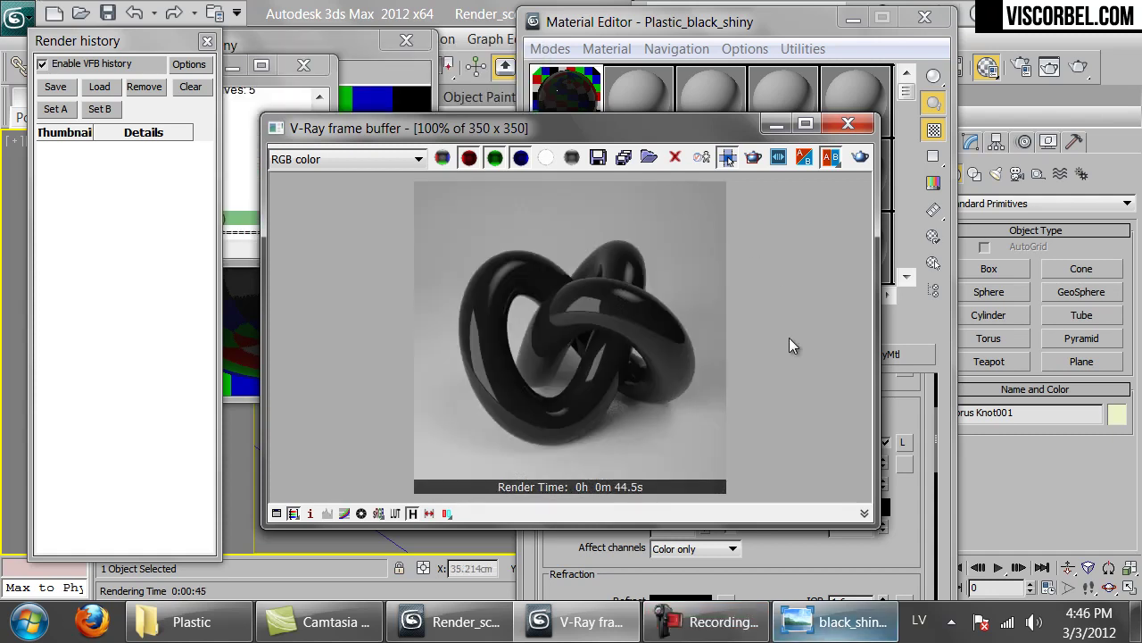
# Shrink the black_shiny.jpg window and place it beside the V-Ray frame buffer to compare the photo with the render.
pyautogui.click(830, 624)
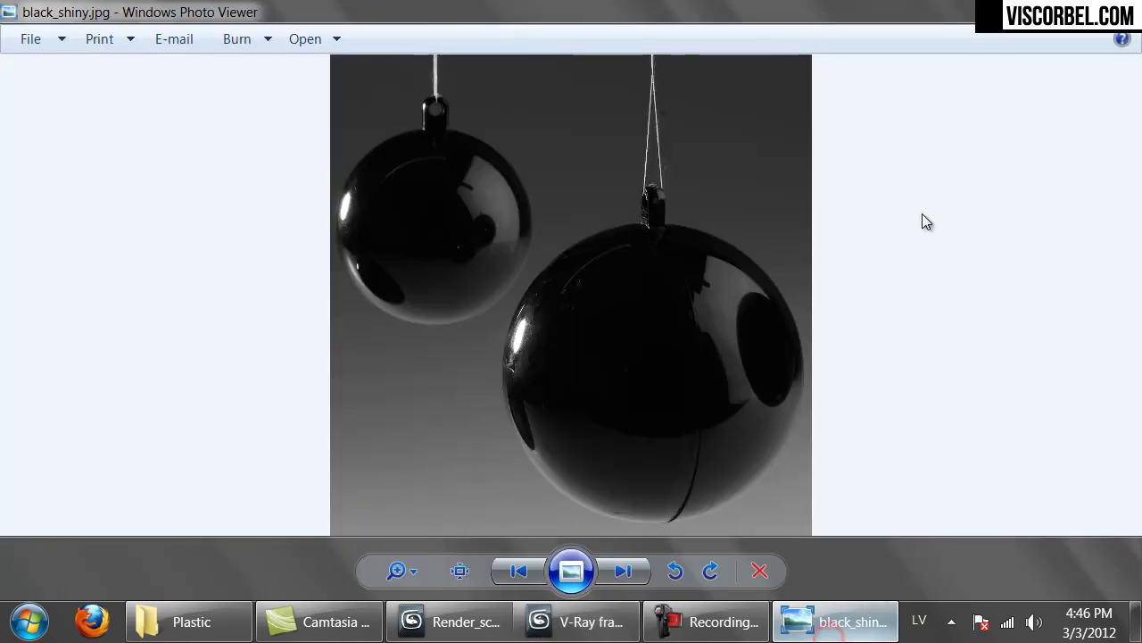
pyautogui.click(1073, 9)
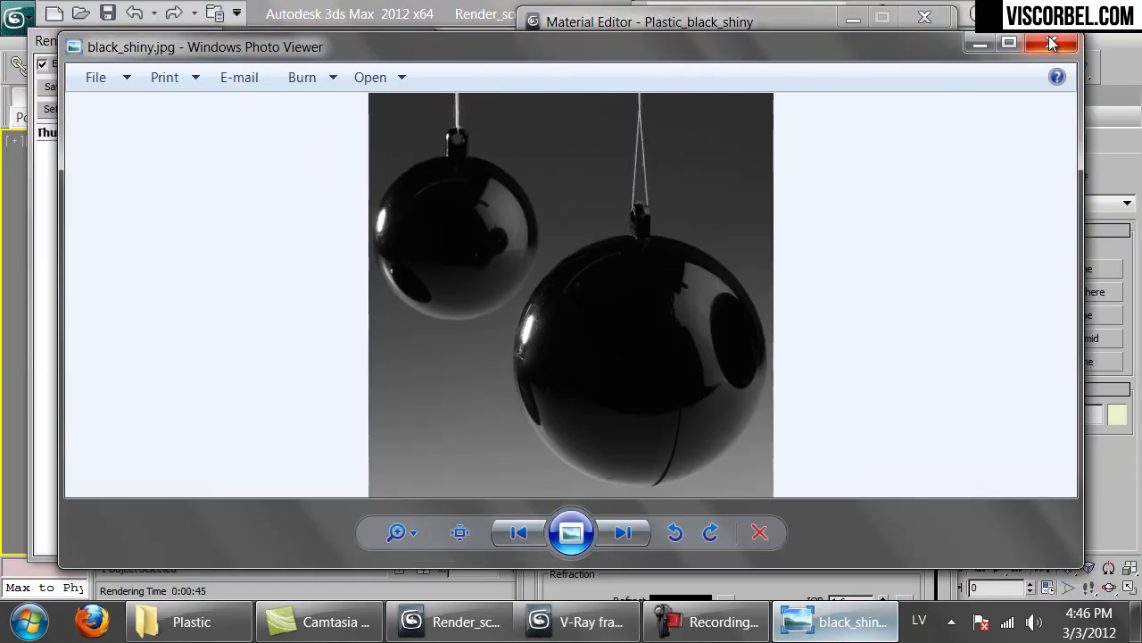
pyautogui.moveTo(1080, 36); pyautogui.dragTo(752, 120)
pyautogui.click(844, 622)
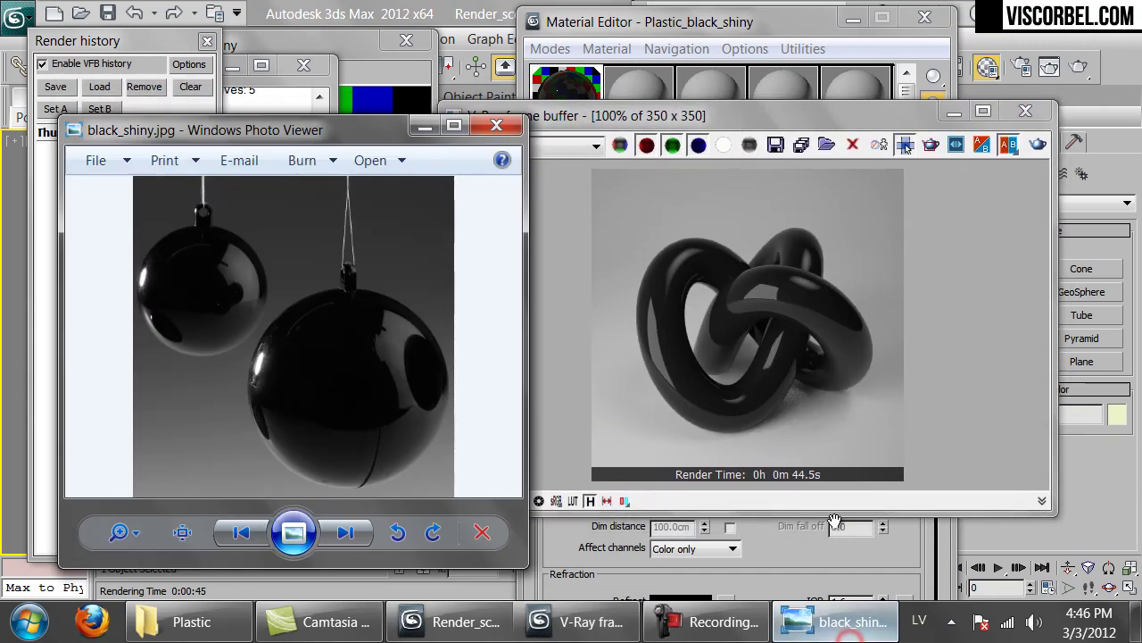
pyautogui.click(962, 364)
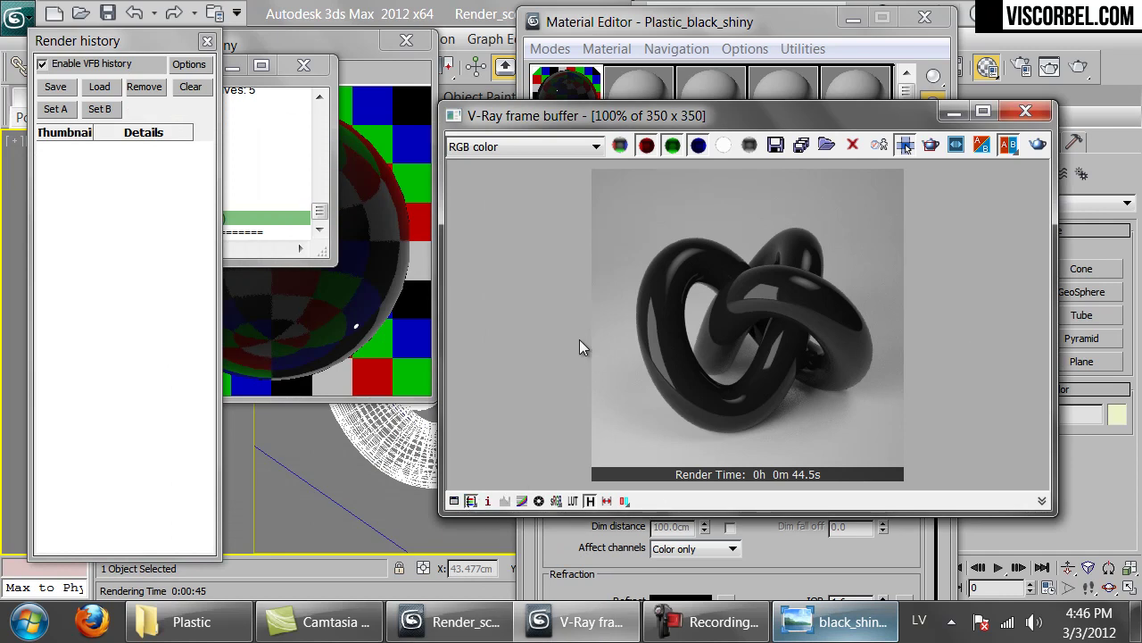
# Enable curve colour correction for the render and pull the curve's lower handle down slightly to darken the shadows.
pyautogui.click(524, 505)
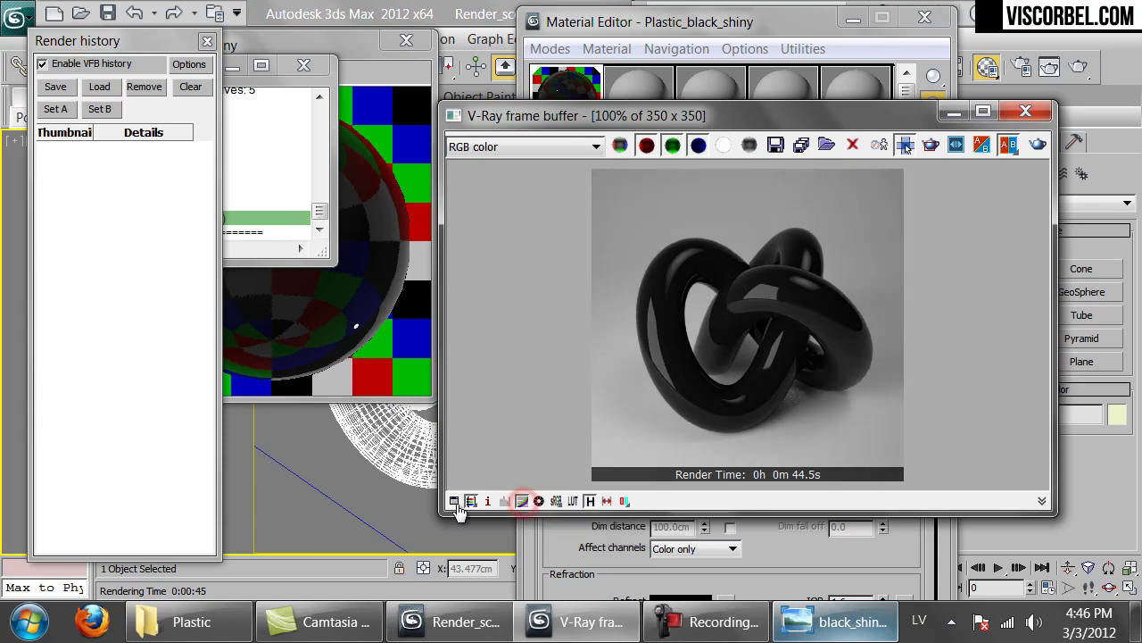
pyautogui.click(454, 501)
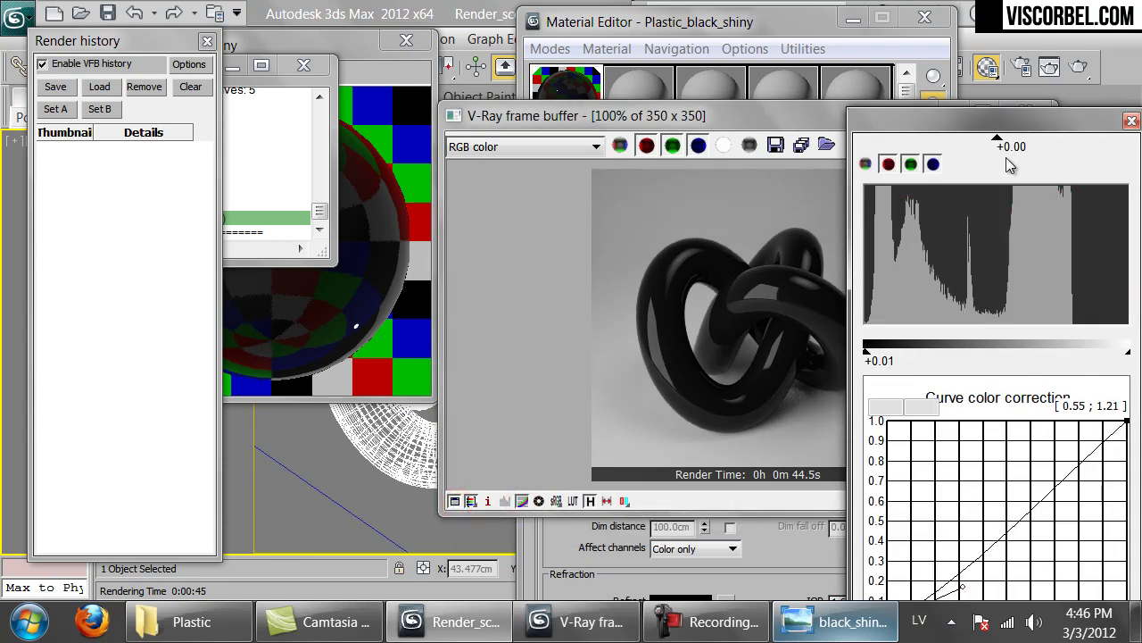
pyautogui.moveTo(989, 163); pyautogui.dragTo(989, 123)
pyautogui.moveTo(966, 472); pyautogui.dragTo(967, 481)
pyautogui.click(523, 322)
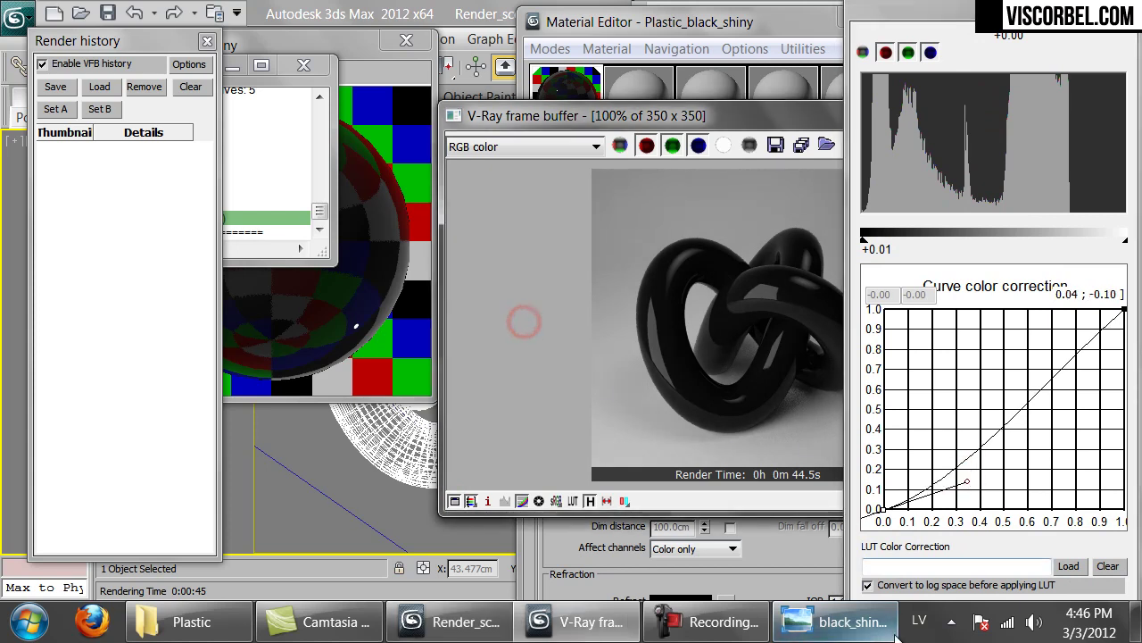
# View the reference photo at actual size and examine the scratches, highlight and reflections on the large black ball.
pyautogui.click(834, 622)
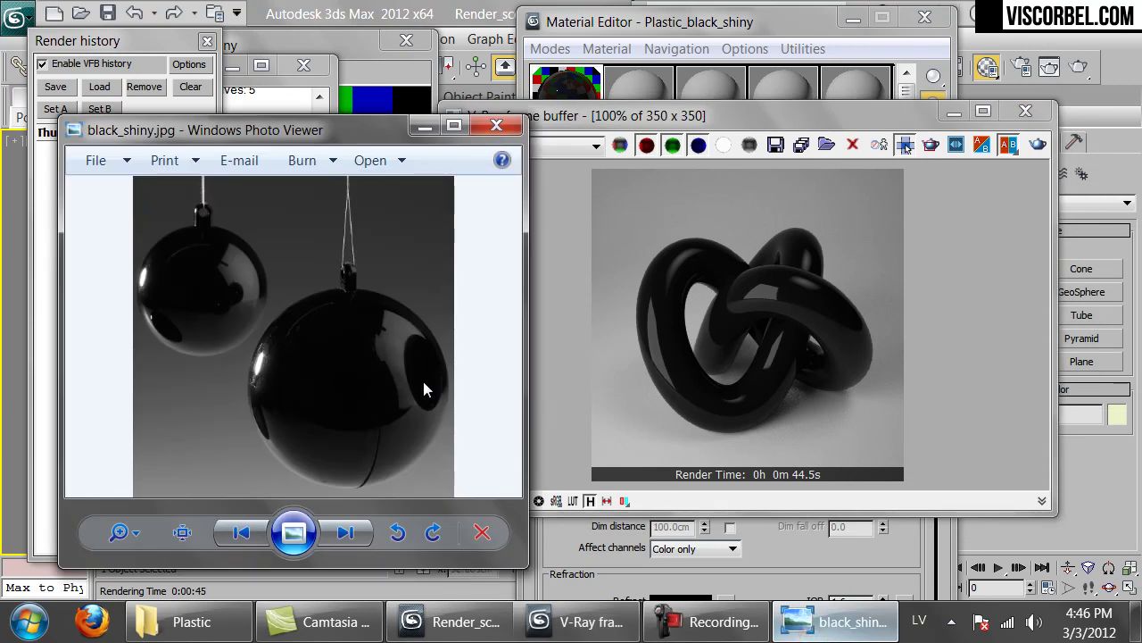
pyautogui.click(182, 532)
pyautogui.rightClick(305, 317)
pyautogui.click(229, 409)
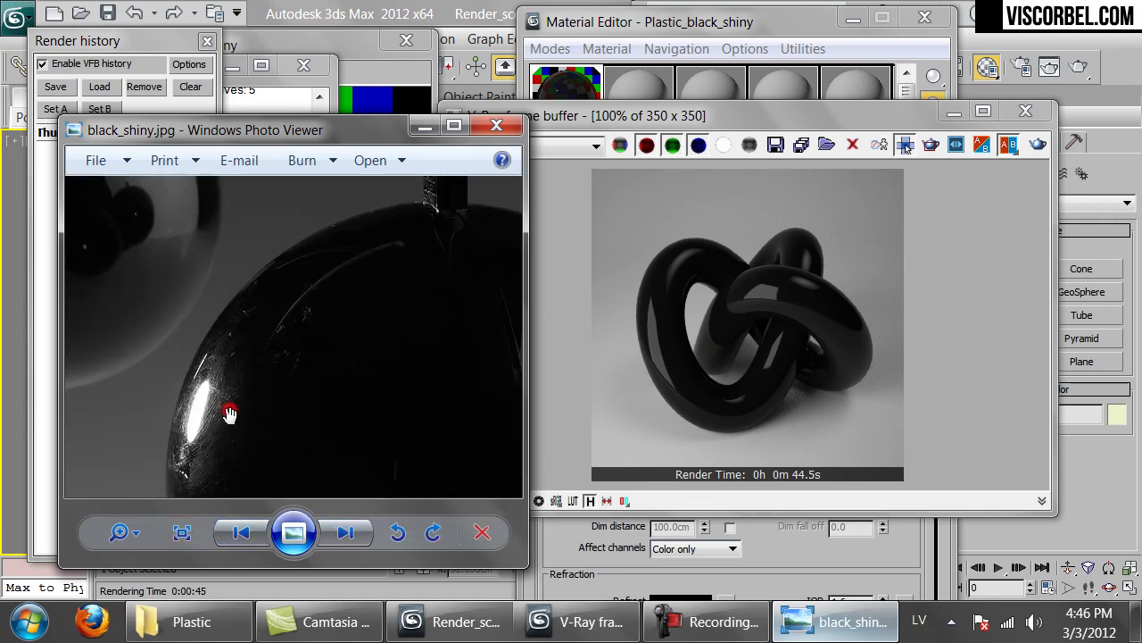
pyautogui.moveTo(244, 441); pyautogui.dragTo(278, 351)
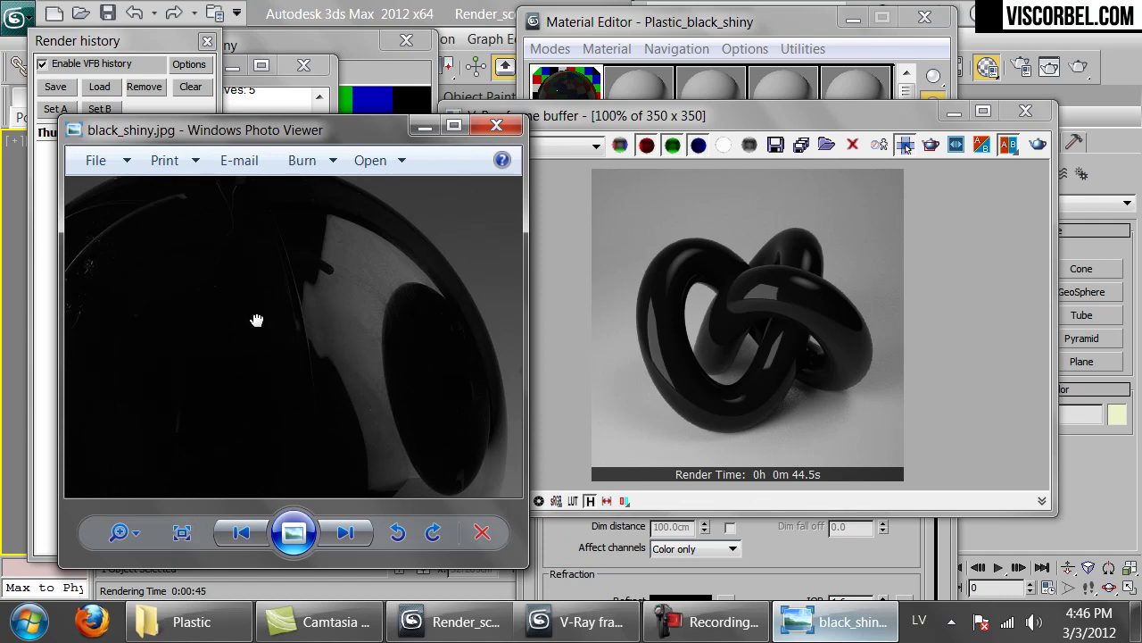
pyautogui.moveTo(256, 318); pyautogui.dragTo(448, 284)
pyautogui.click(319, 306)
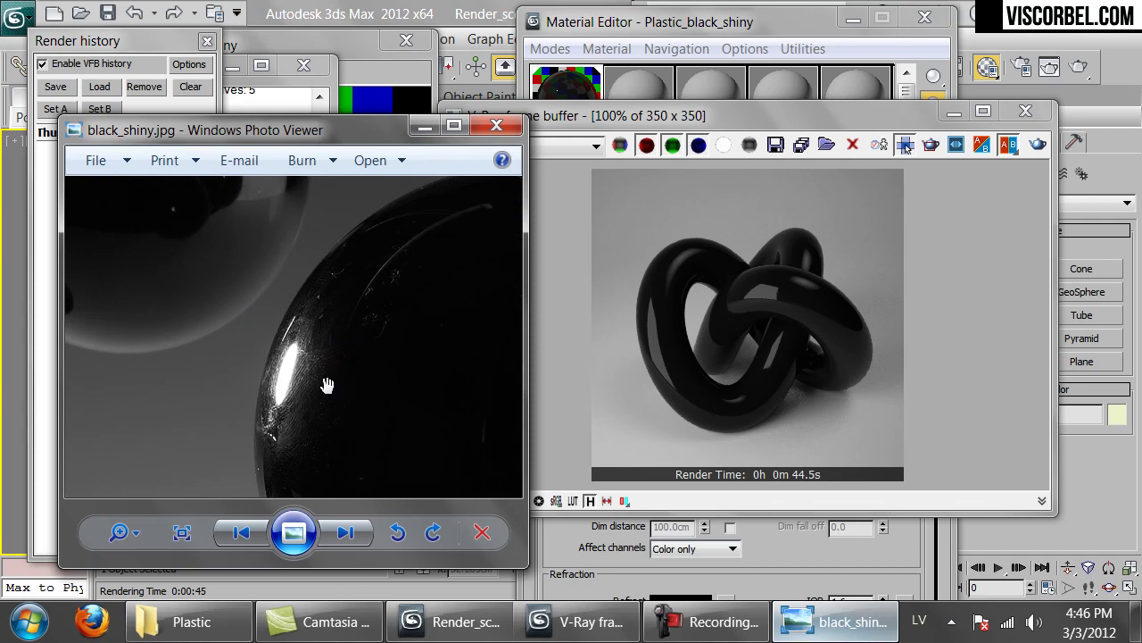
# Close the reference photo and load dr_7.png from the MAT Textures DIRT folder as the material's Reflect bitmap map.
pyautogui.click(496, 125)
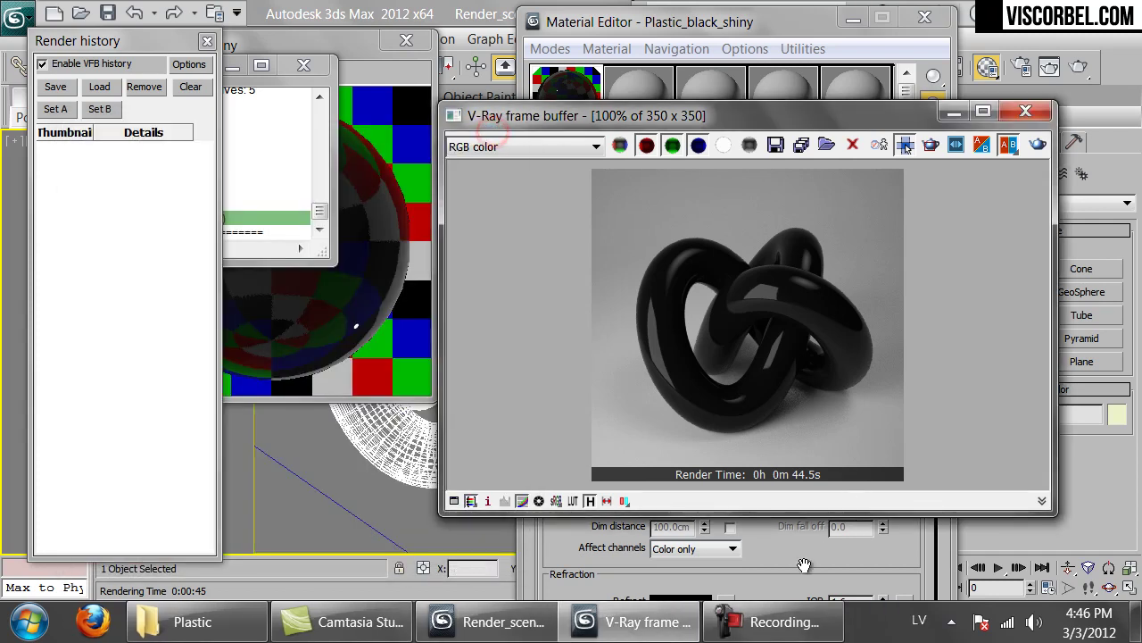
pyautogui.click(792, 569)
pyautogui.click(724, 422)
pyautogui.doubleClick(374, 129)
pyautogui.click(248, 86)
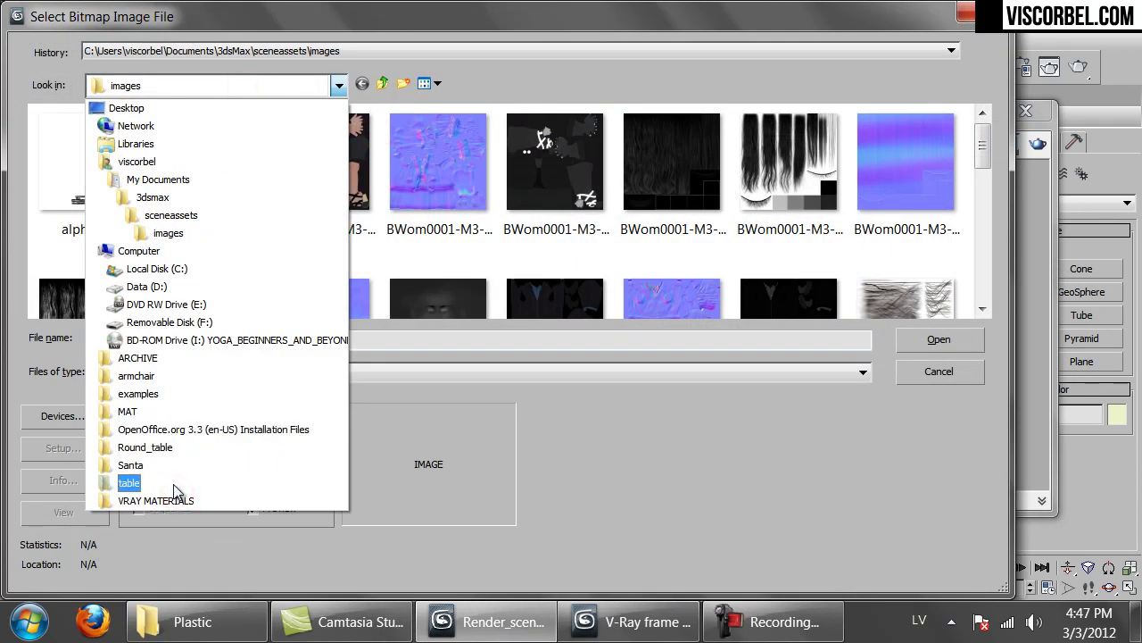
pyautogui.click(139, 416)
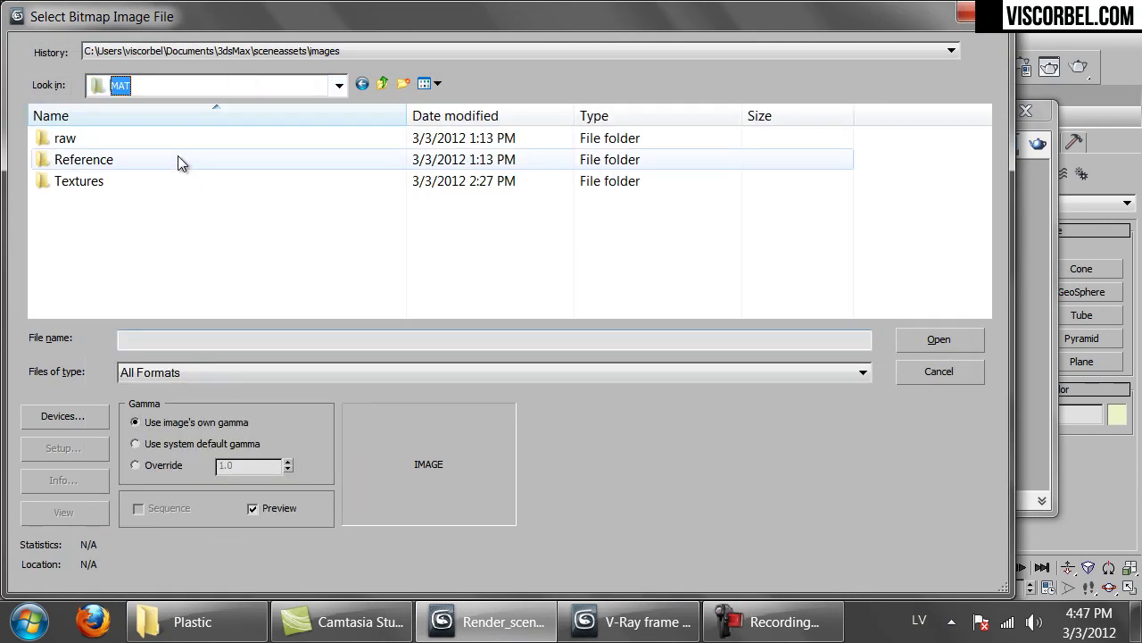
pyautogui.doubleClick(115, 175)
pyautogui.doubleClick(91, 143)
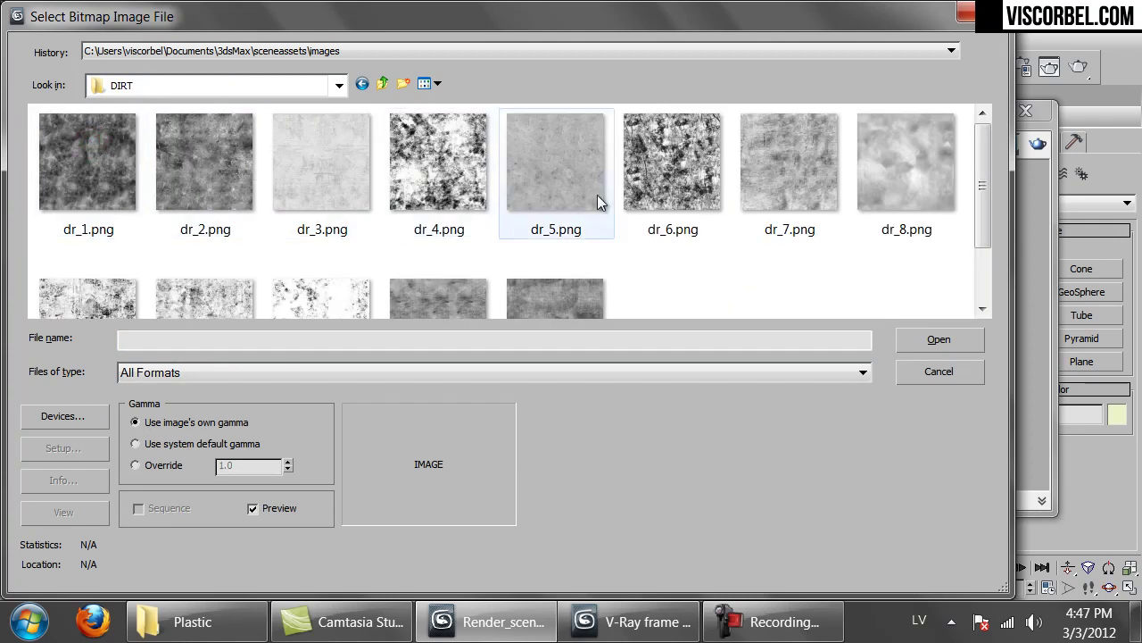
pyautogui.click(795, 189)
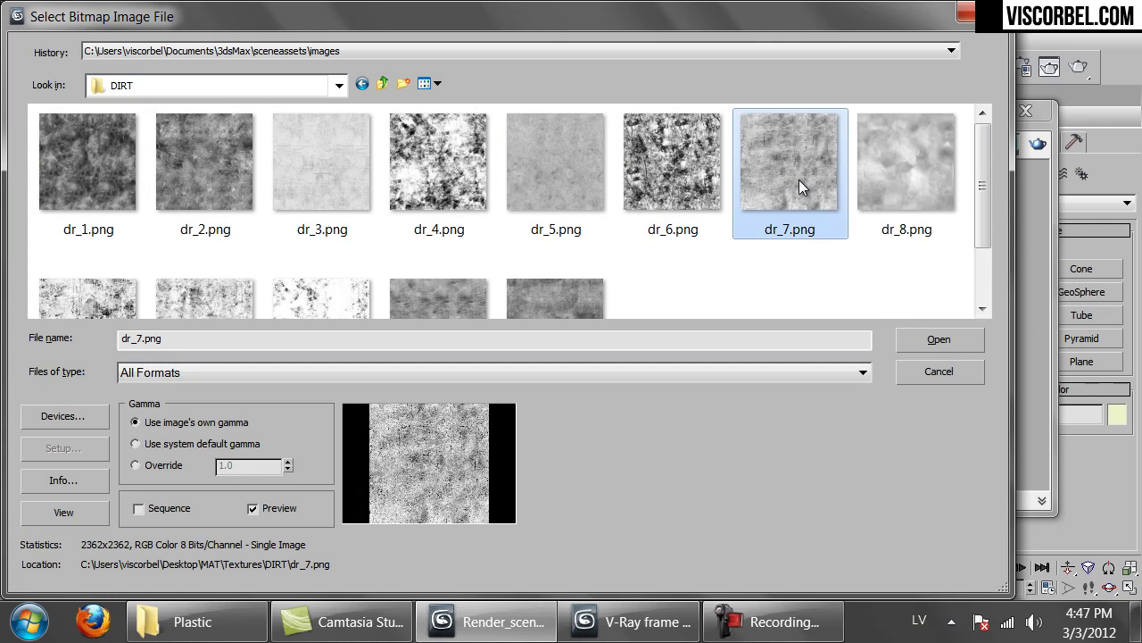
pyautogui.moveTo(799, 179)
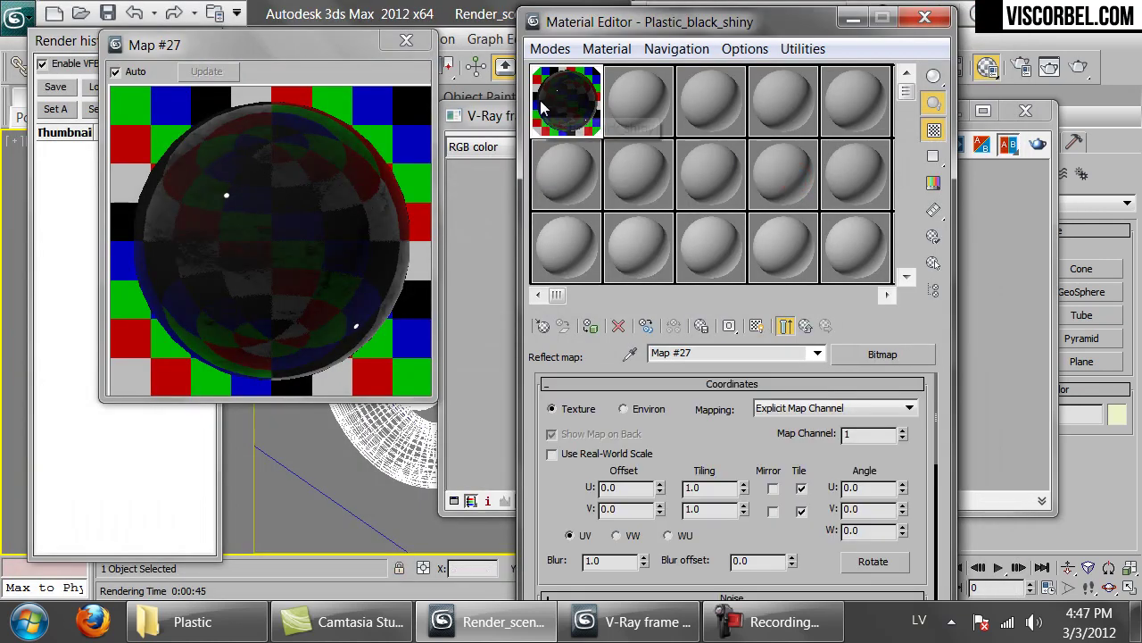
# Return to the parent material and set the Reflect map amount to 30 after trying 20.
pyautogui.click(805, 325)
pyautogui.scroll(-10, 601, 501)
pyautogui.click(705, 546)
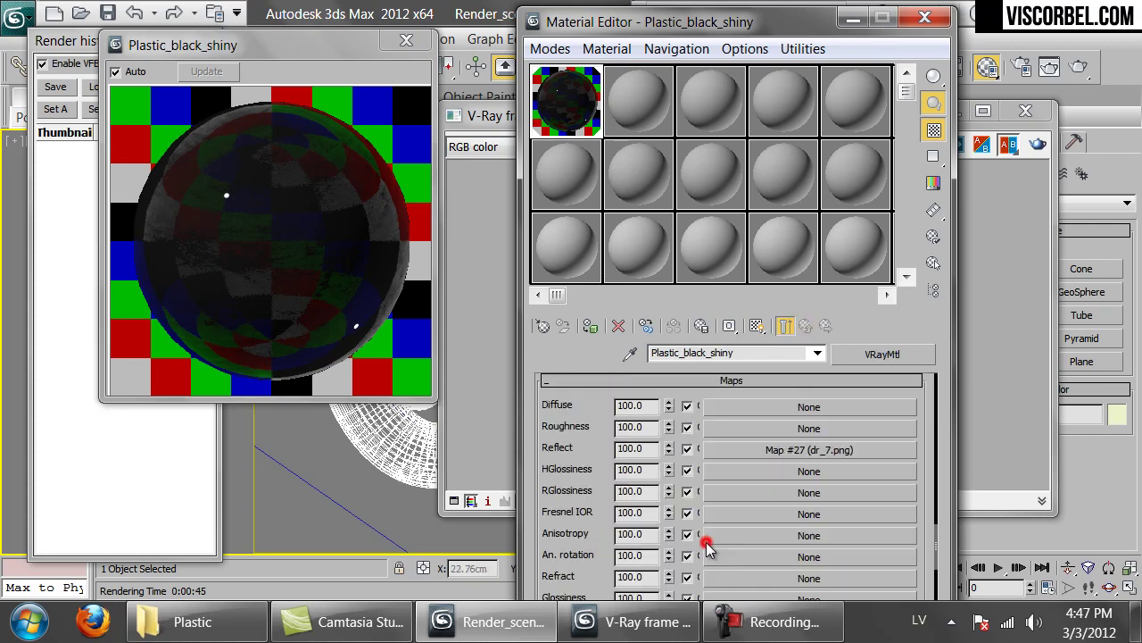
pyautogui.doubleClick(644, 449)
pyautogui.write('20')
pyautogui.press('Return')
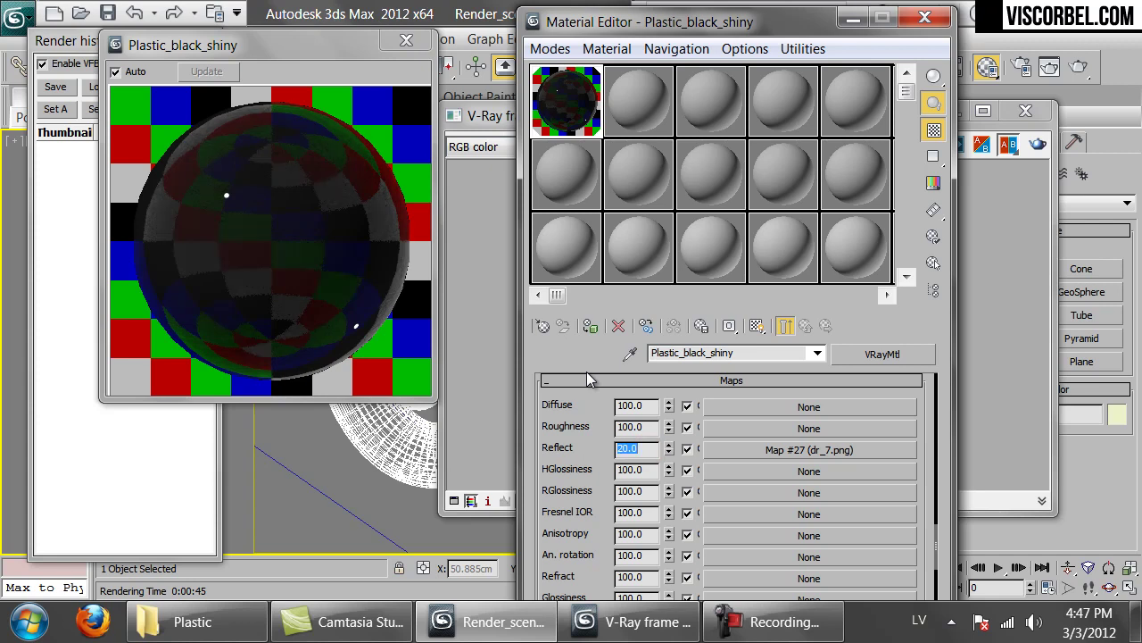
pyautogui.write('30')
pyautogui.press('Return')
# Copy the Reflect map and paste it into the material's Bump slot as an instance.
pyautogui.moveTo(591, 512); pyautogui.dragTo(599, 416)
pyautogui.rightClick(756, 438)
pyautogui.click(791, 472)
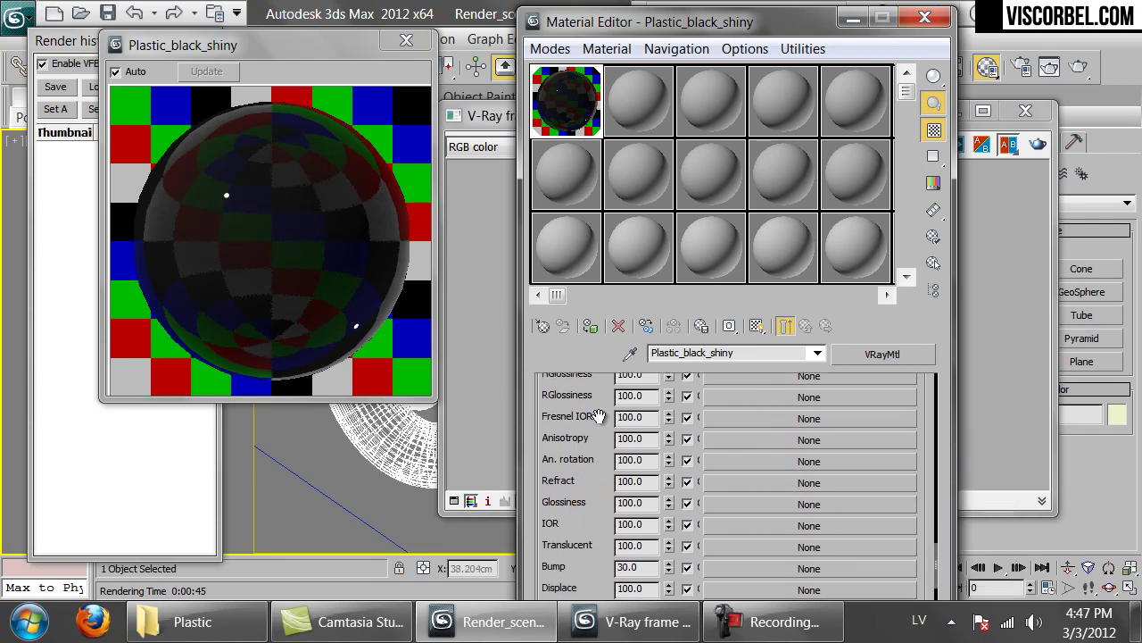
pyautogui.rightClick(773, 572)
pyautogui.click(778, 560)
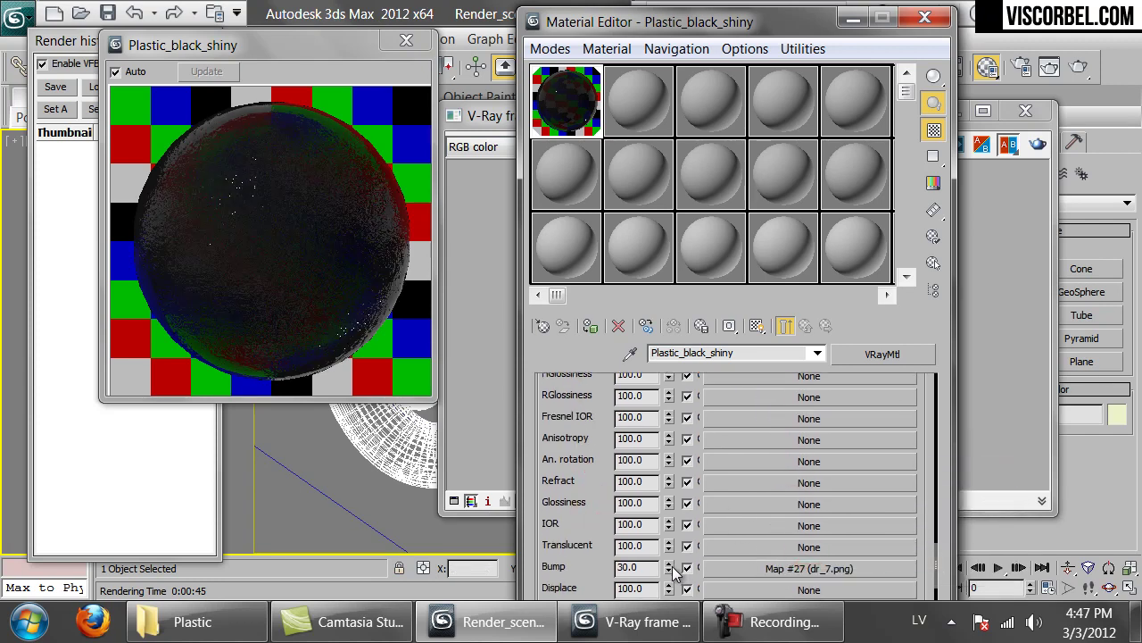
# Close the V-Ray frame buffer and the Material Editor, and switch the camera viewport to shaded display.
pyautogui.click(486, 118)
pyautogui.click(1041, 113)
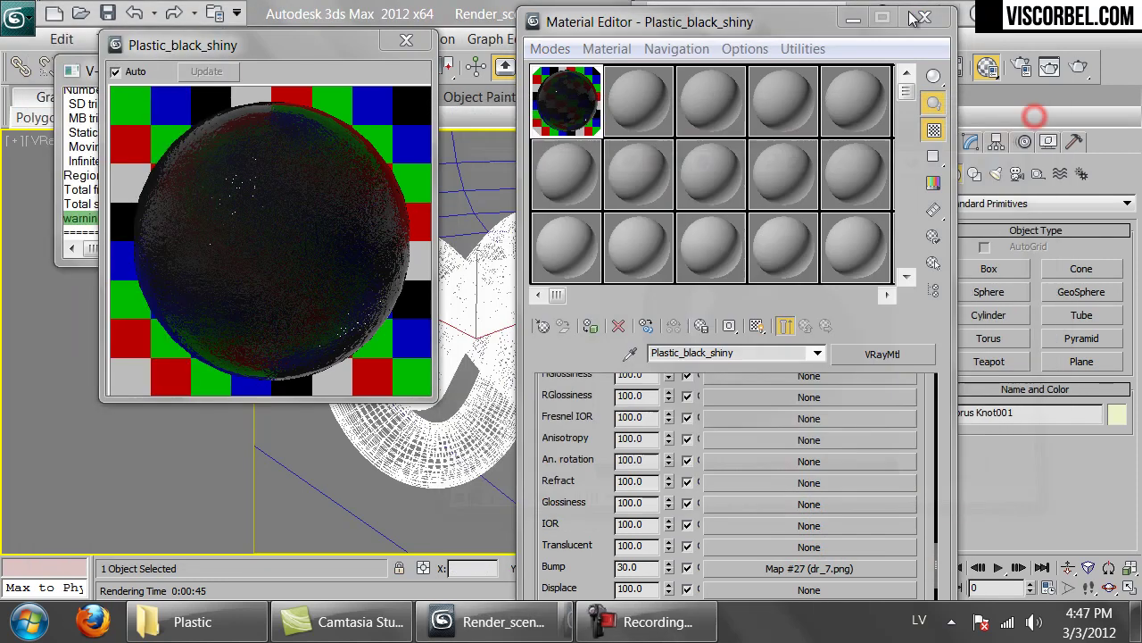
pyautogui.click(919, 24)
pyautogui.press('F3')
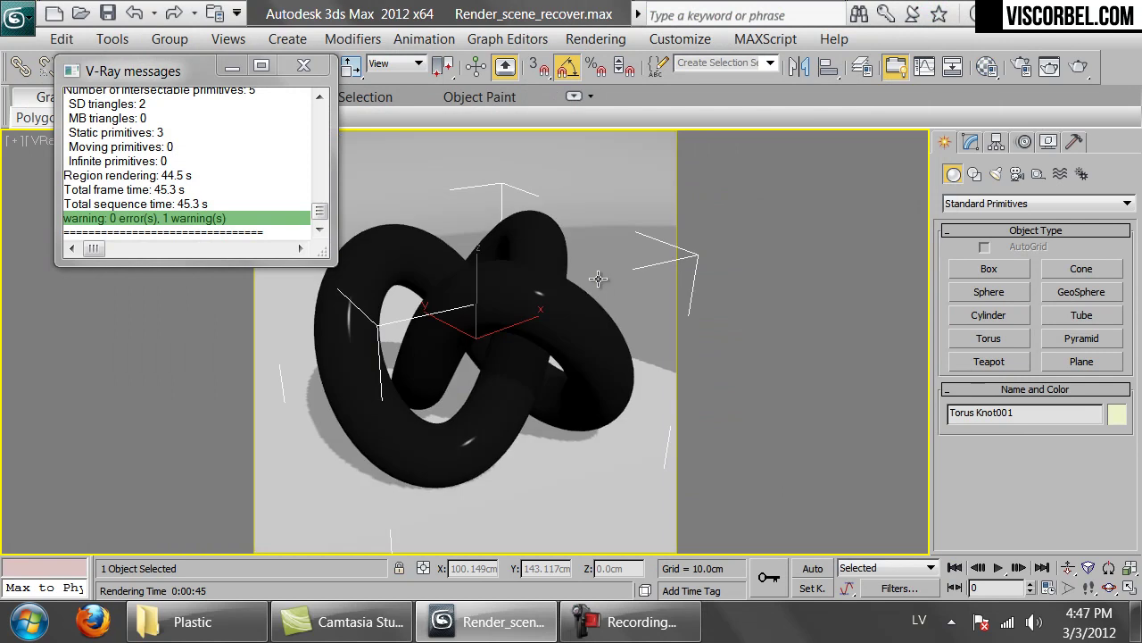
# Reopen the Material Editor, open the Bump map's settings and show the map on the torus knot in the viewport.
pyautogui.press('m')
pyautogui.click(760, 575)
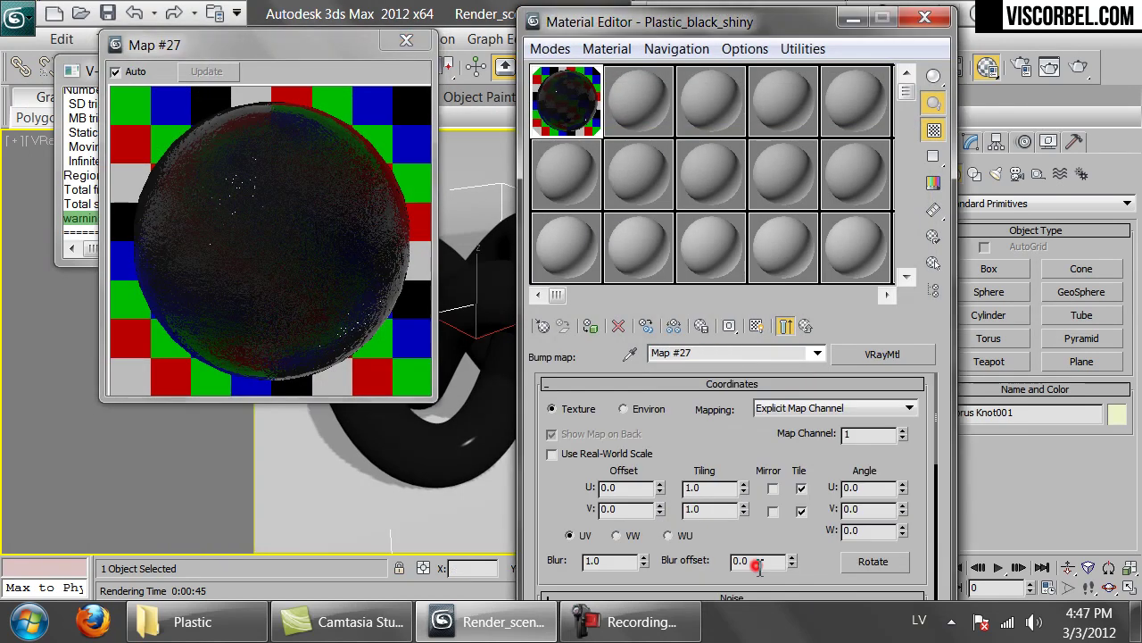
pyautogui.click(758, 328)
pyautogui.moveTo(651, 27); pyautogui.dragTo(770, 22)
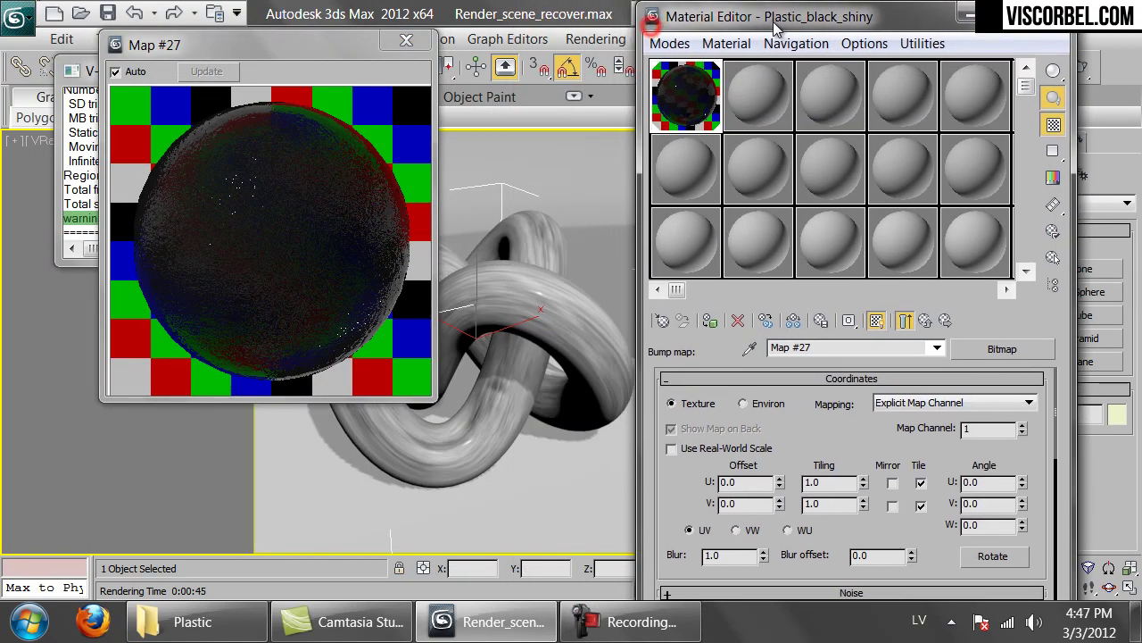
# Set the dr_7.png map's U tiling to 8 after trying 10.
pyautogui.write('0')
pyautogui.press('Return')
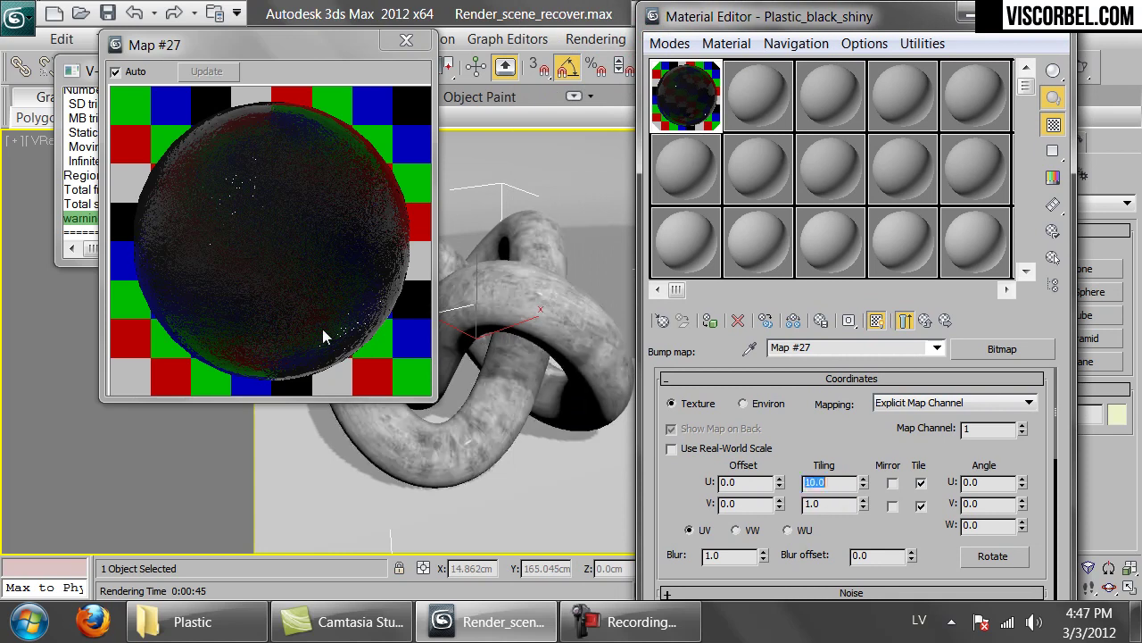
pyautogui.write('8')
pyautogui.press('Return')
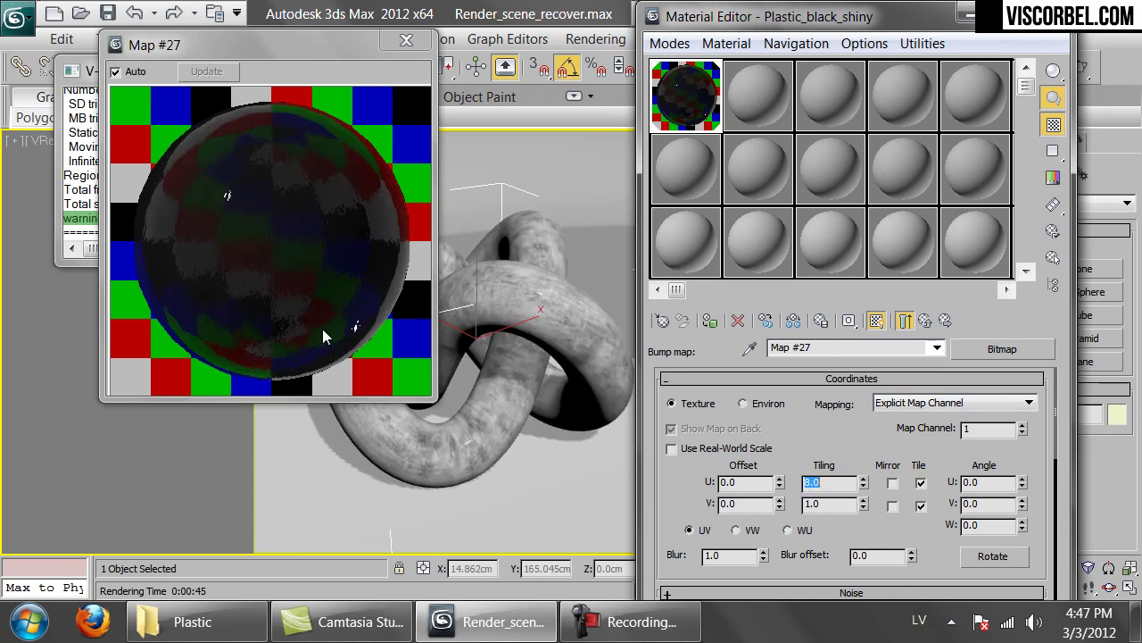
# Return to the parent material and set the Bump map amount to 5.
pyautogui.click(925, 320)
pyautogui.doubleClick(766, 562)
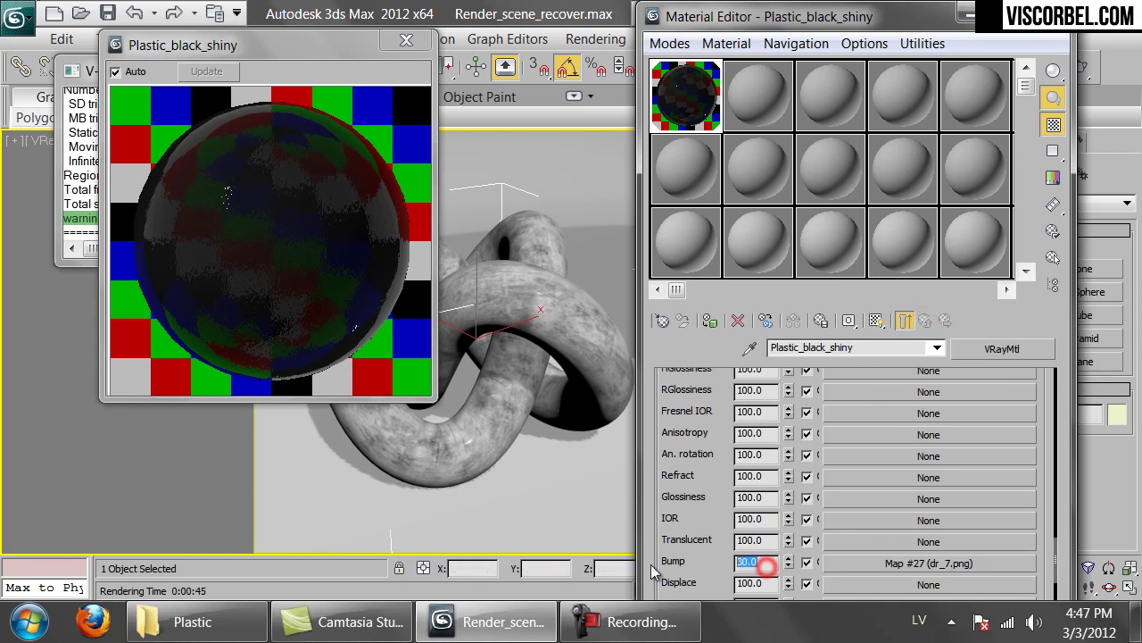
pyautogui.write('5')
pyautogui.press('Return')
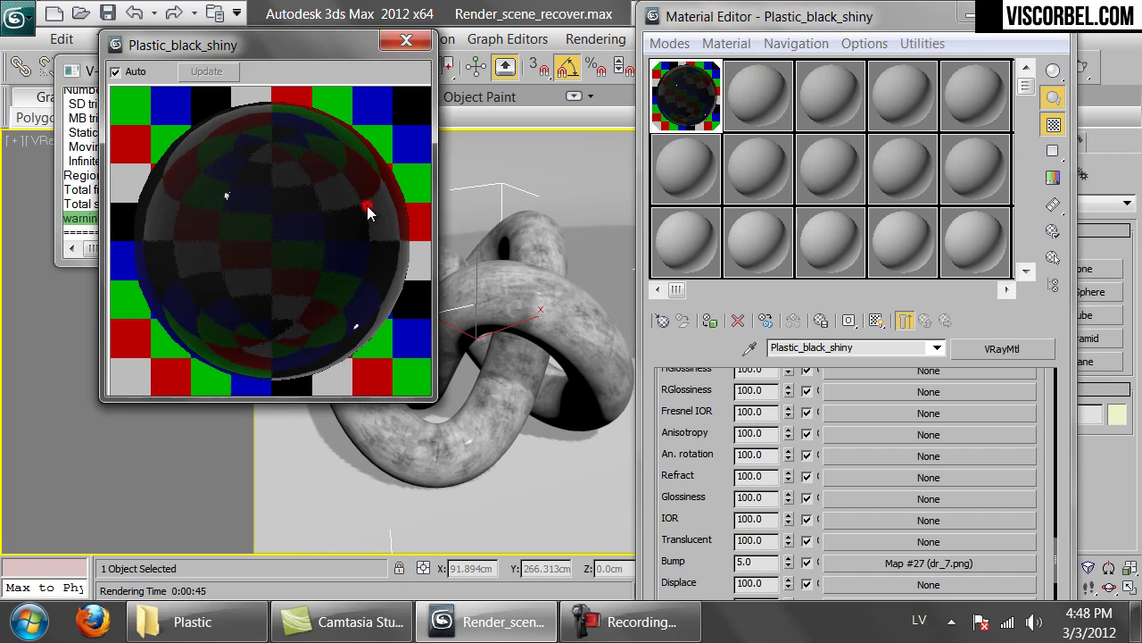
# Start a test render of the camera view and inspect the torus knot's reflections and bump at 200% zoom.
pyautogui.moveTo(850, 22); pyautogui.dragTo(825, 201)
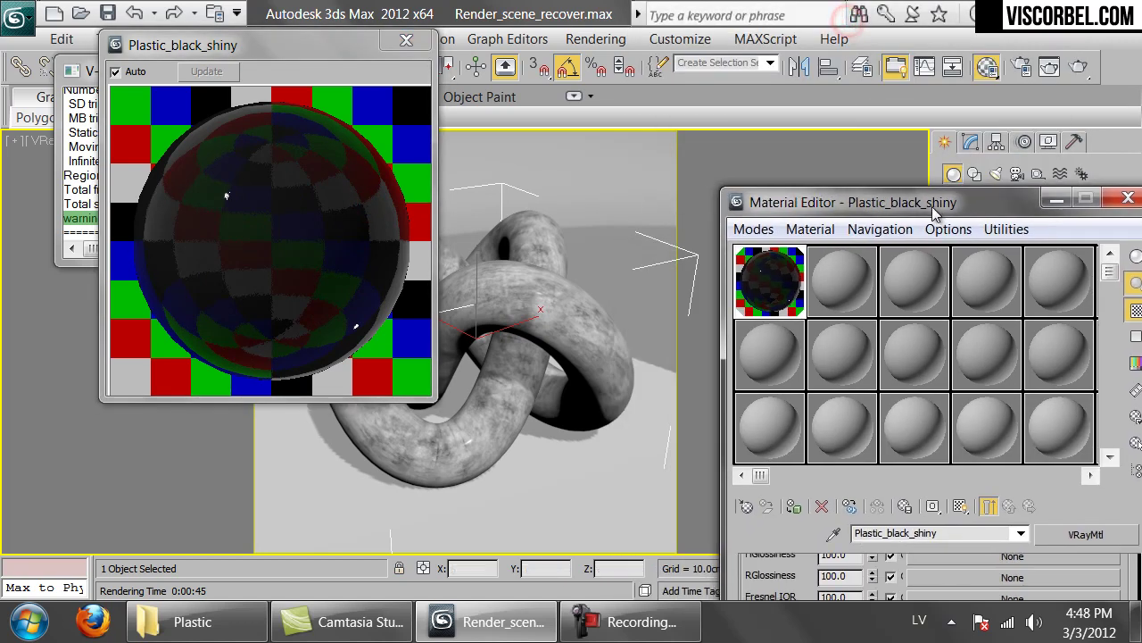
pyautogui.click(1076, 70)
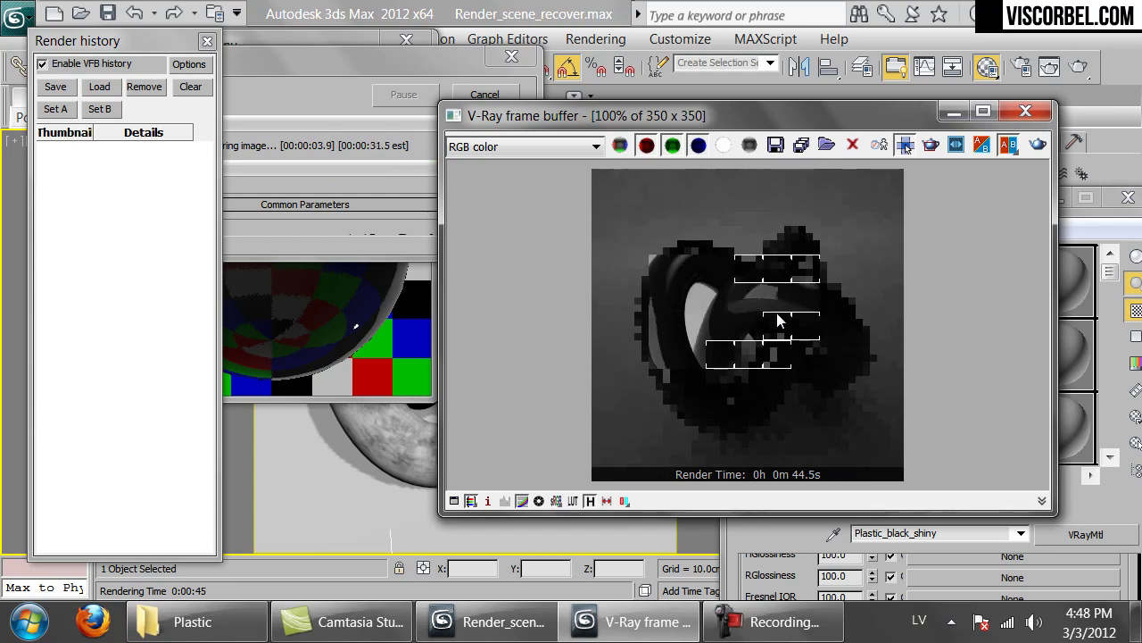
pyautogui.scroll(1, 750, 299)
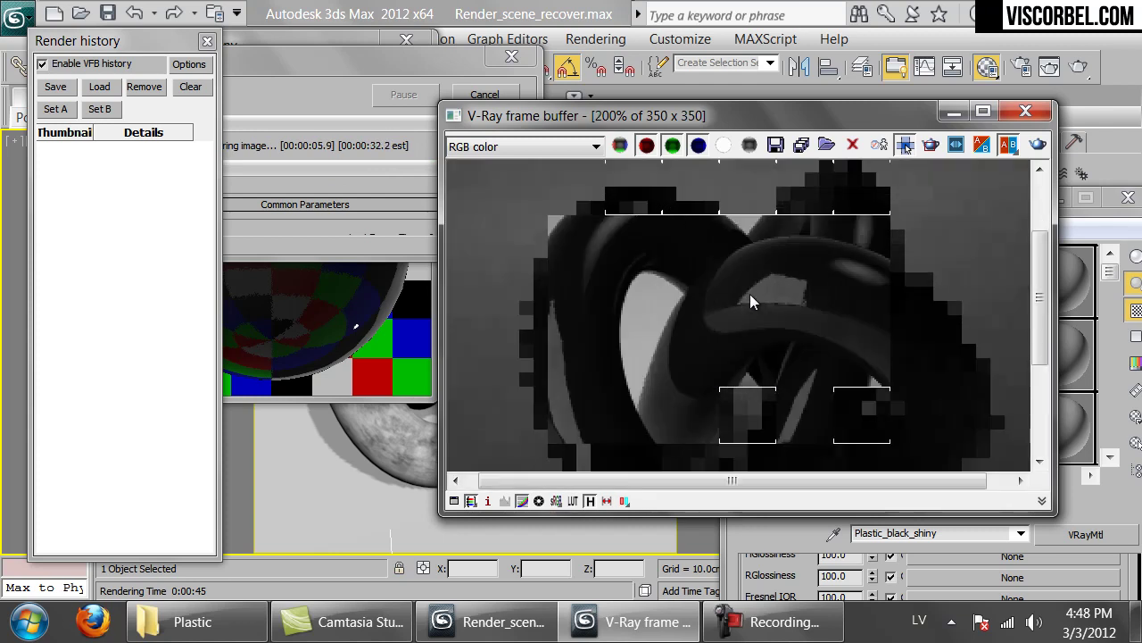
pyautogui.scroll(-1, 750, 297)
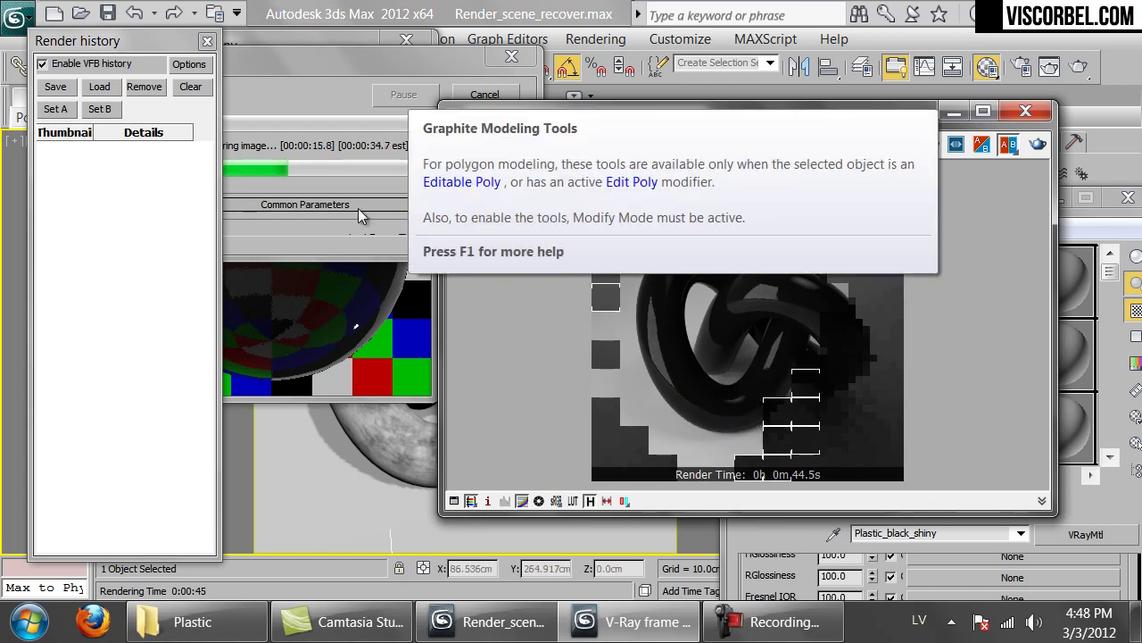
# Cancel the running render and close the V-Ray frame buffer.
pyautogui.click(357, 206)
pyautogui.click(522, 95)
pyautogui.click(1026, 111)
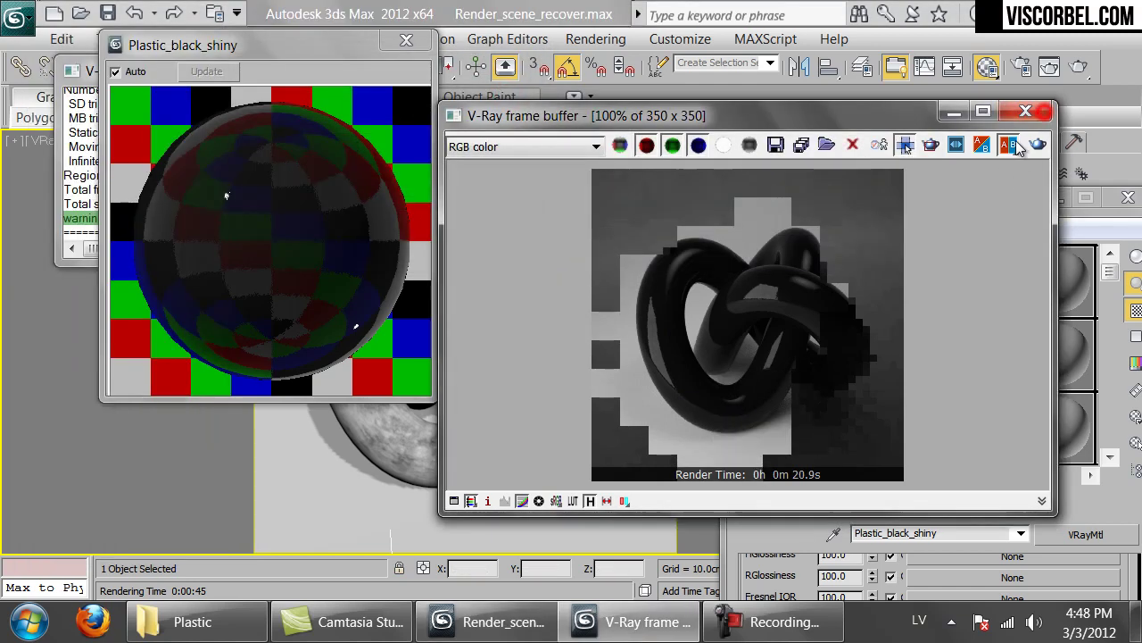
# Copy the Reflect map and paste it into the RGlossiness slot as an instance.
pyautogui.moveTo(951, 198); pyautogui.dragTo(801, 13)
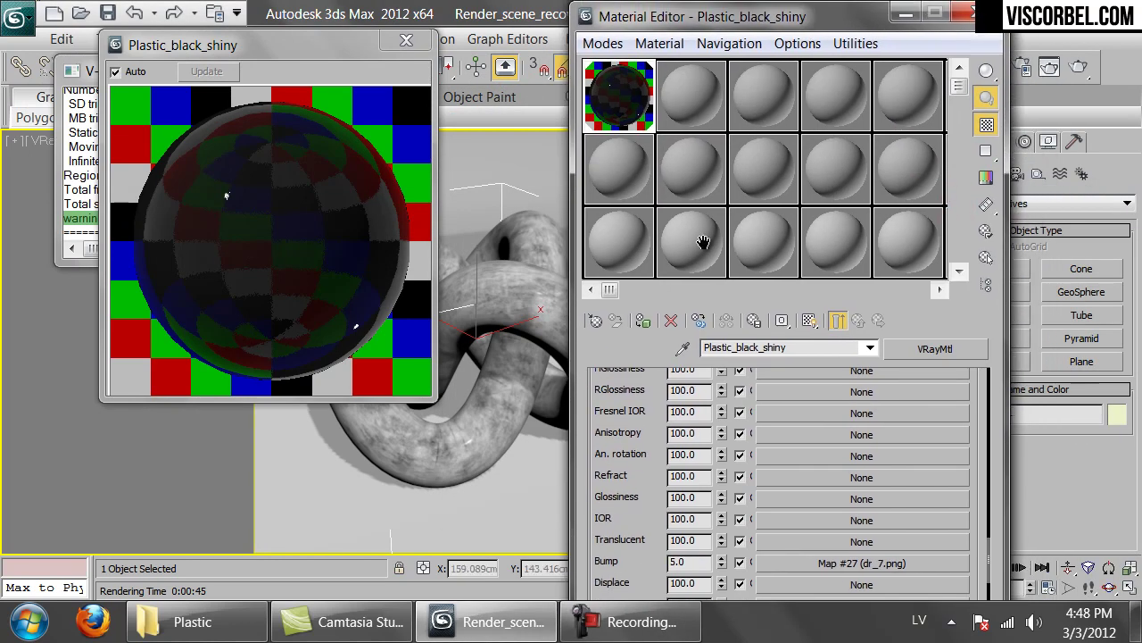
pyautogui.scroll(5, 632, 406)
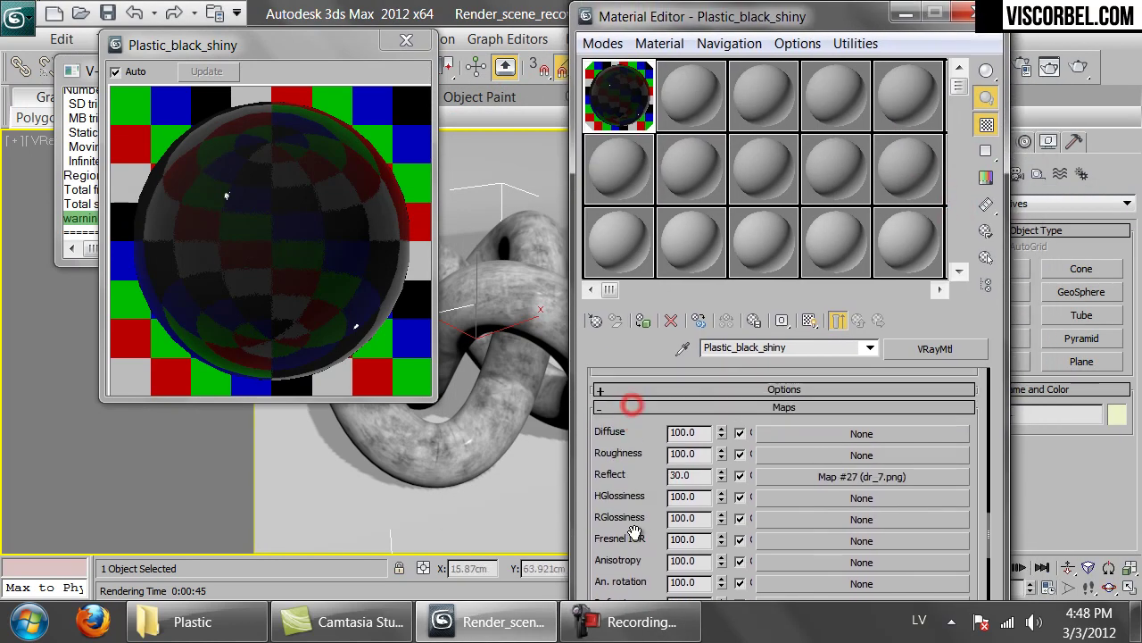
pyautogui.rightClick(825, 482)
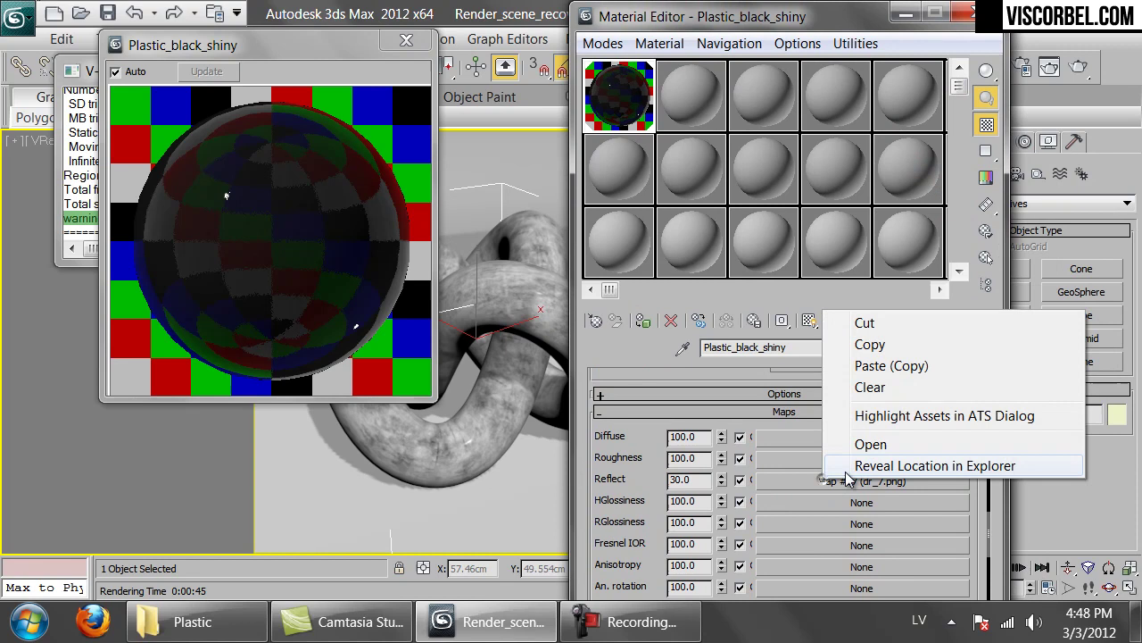
pyautogui.click(913, 349)
pyautogui.rightClick(784, 533)
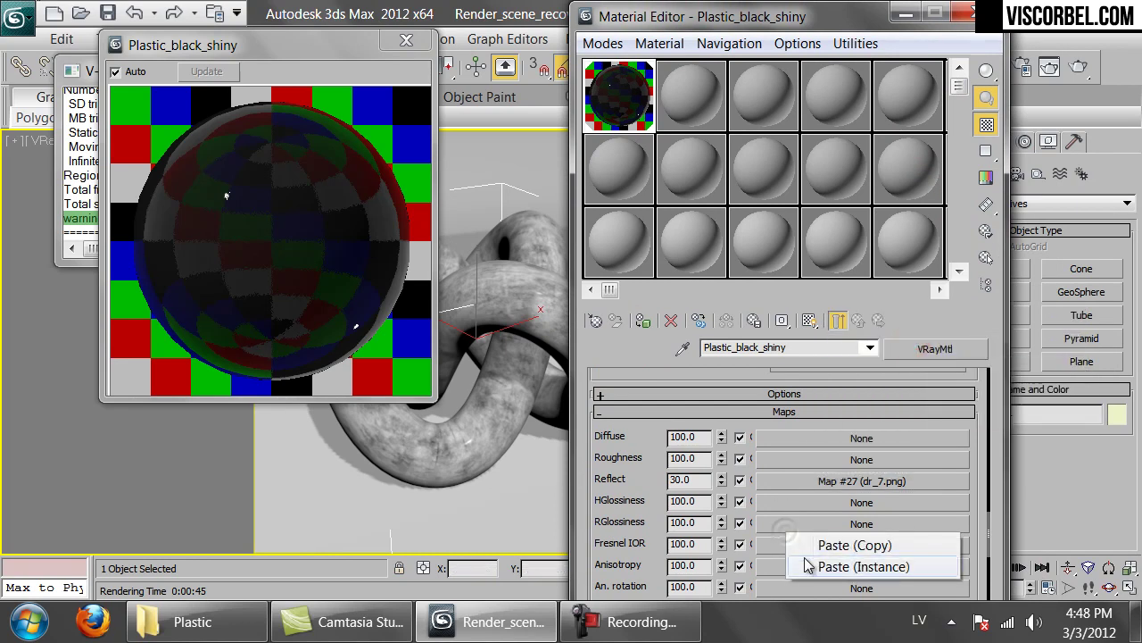
pyautogui.click(814, 569)
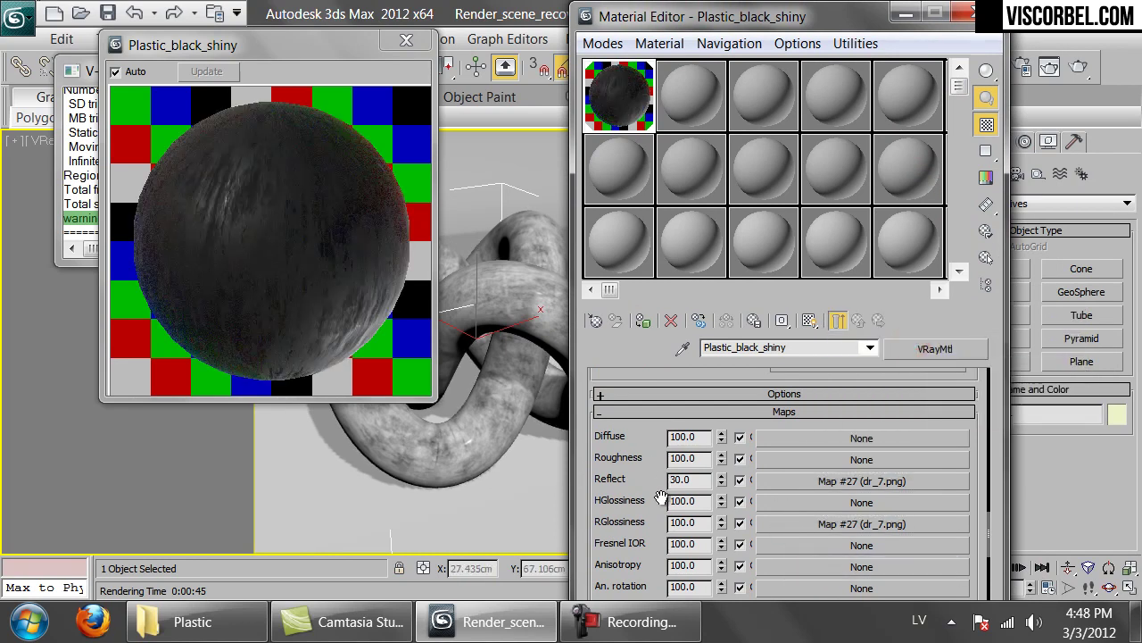
# Set the RGlossiness map amount to 5.
pyautogui.doubleClick(699, 524)
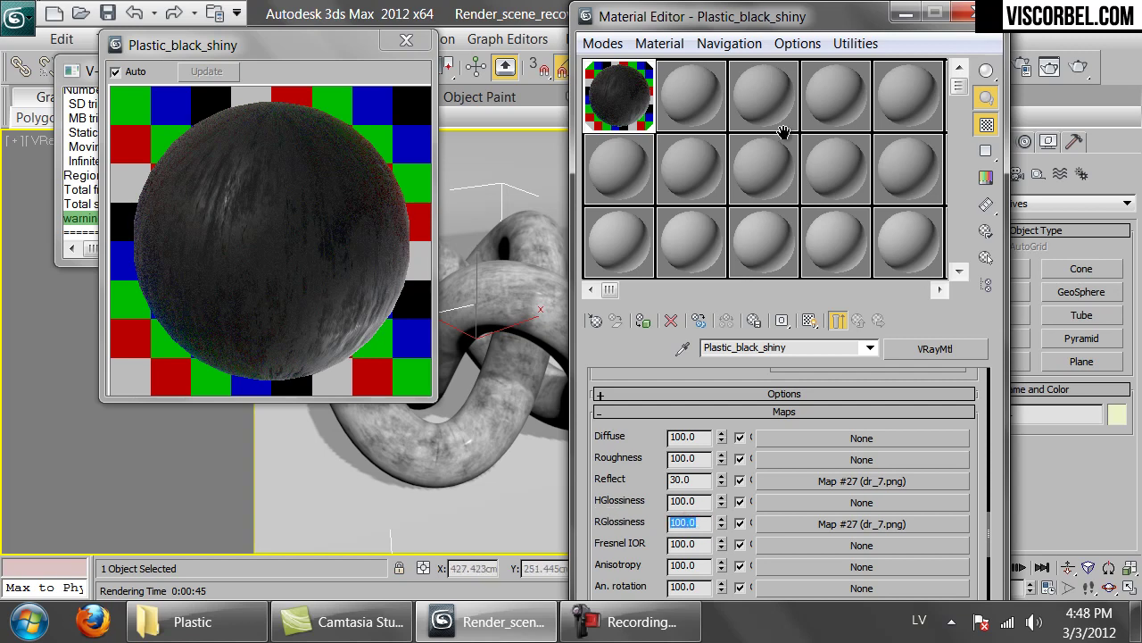
pyautogui.write('1')
pyautogui.press('Return')
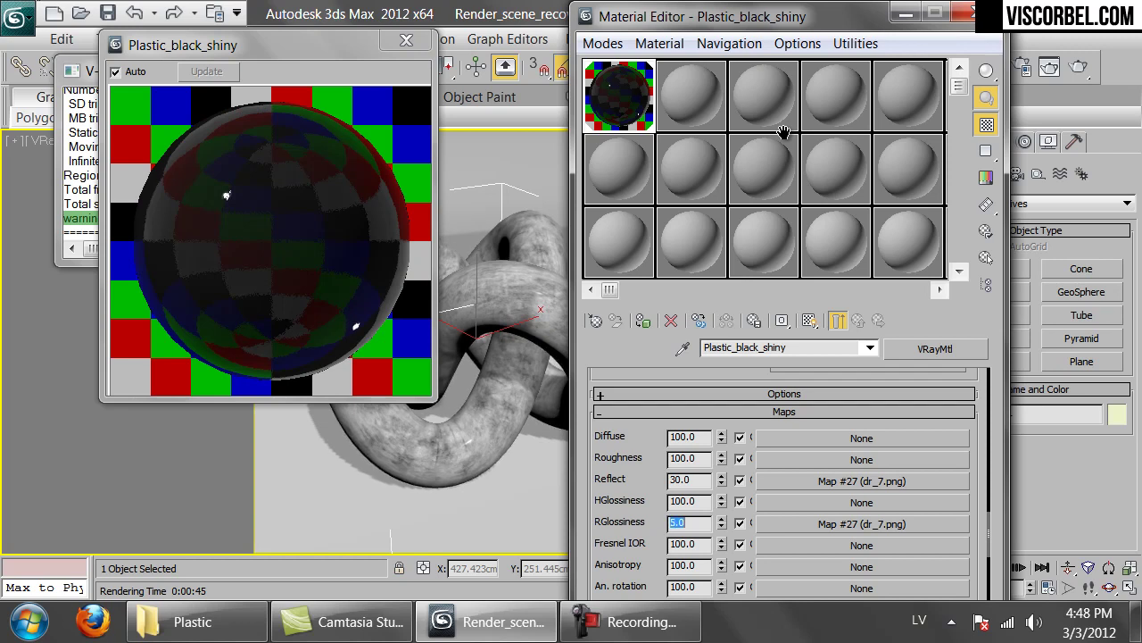
pyautogui.click(327, 182)
# Render the camera view again and inspect the reflections on the torus knot close up in the frame buffer.
pyautogui.moveTo(706, 21); pyautogui.dragTo(689, 111)
pyautogui.click(1081, 62)
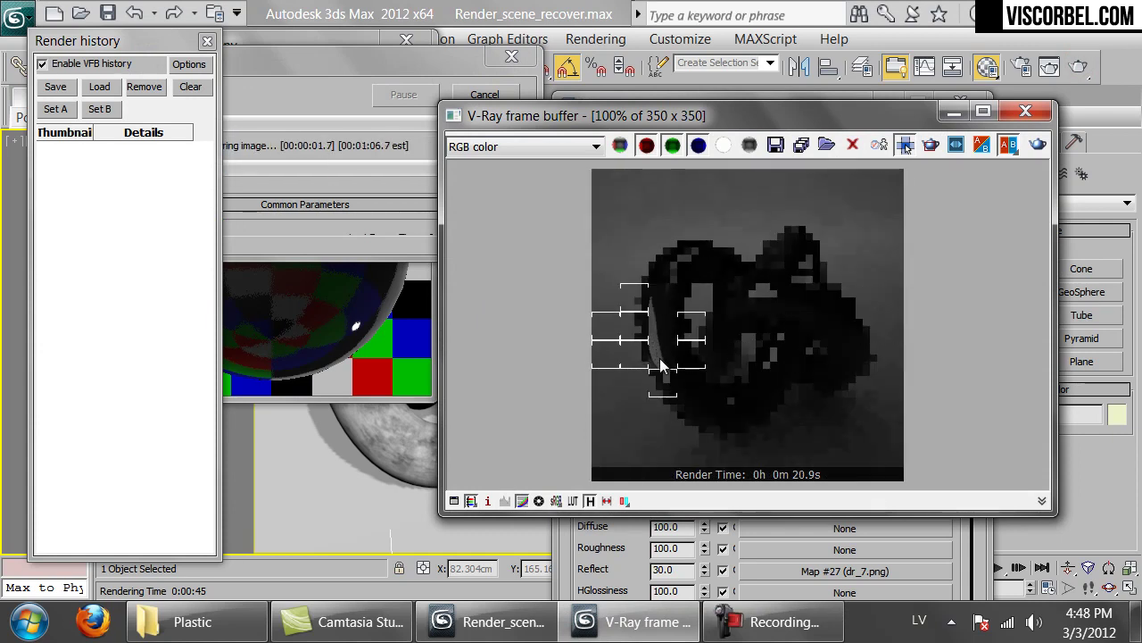
pyautogui.scroll(1, 672, 380)
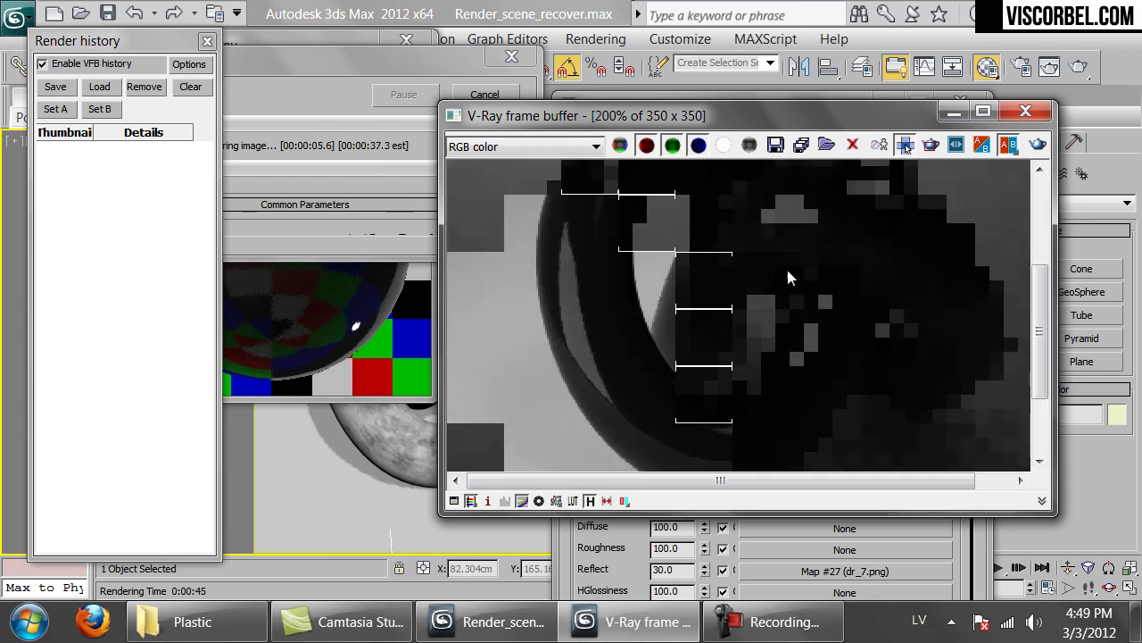
pyautogui.moveTo(765, 268); pyautogui.dragTo(698, 305, button='middle')
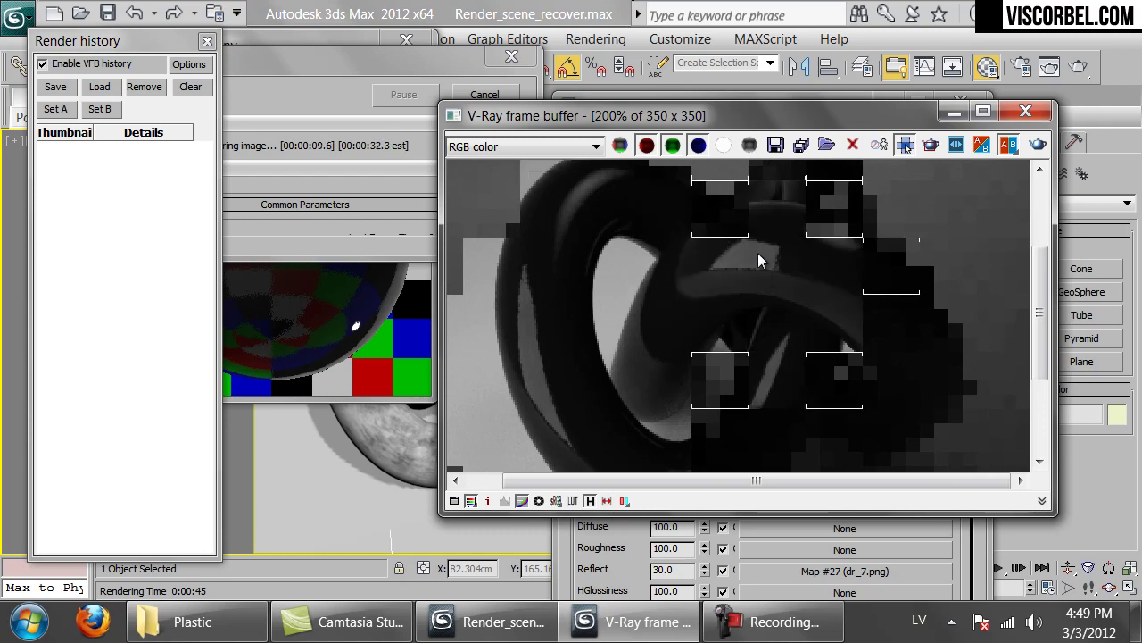
pyautogui.scroll(-2, 750, 265)
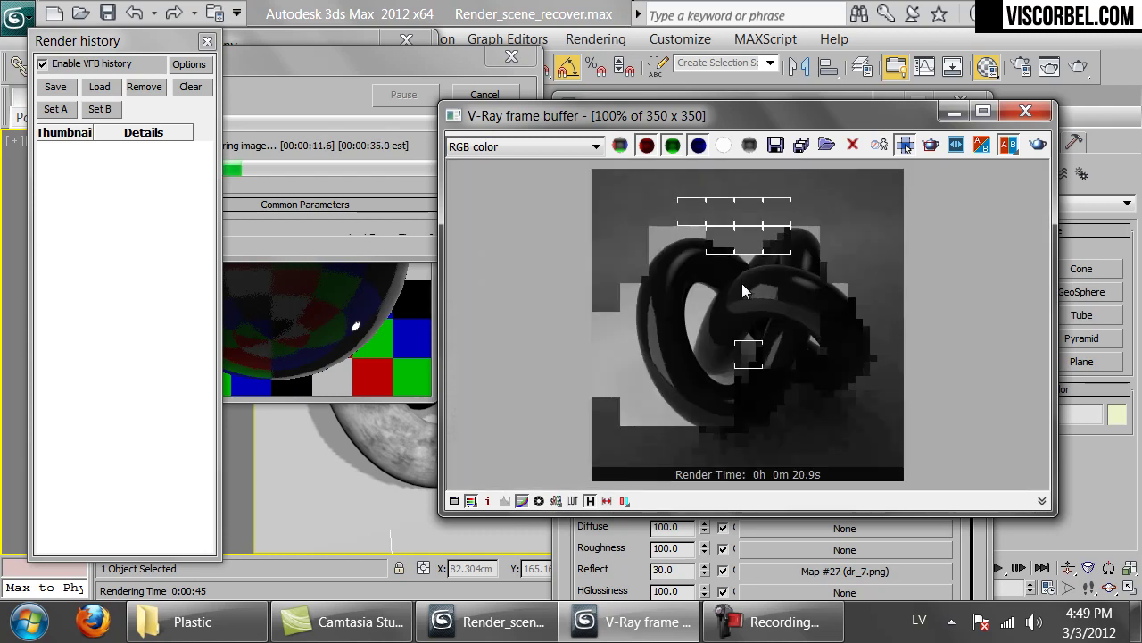
pyautogui.moveTo(753, 120); pyautogui.dragTo(588, 87)
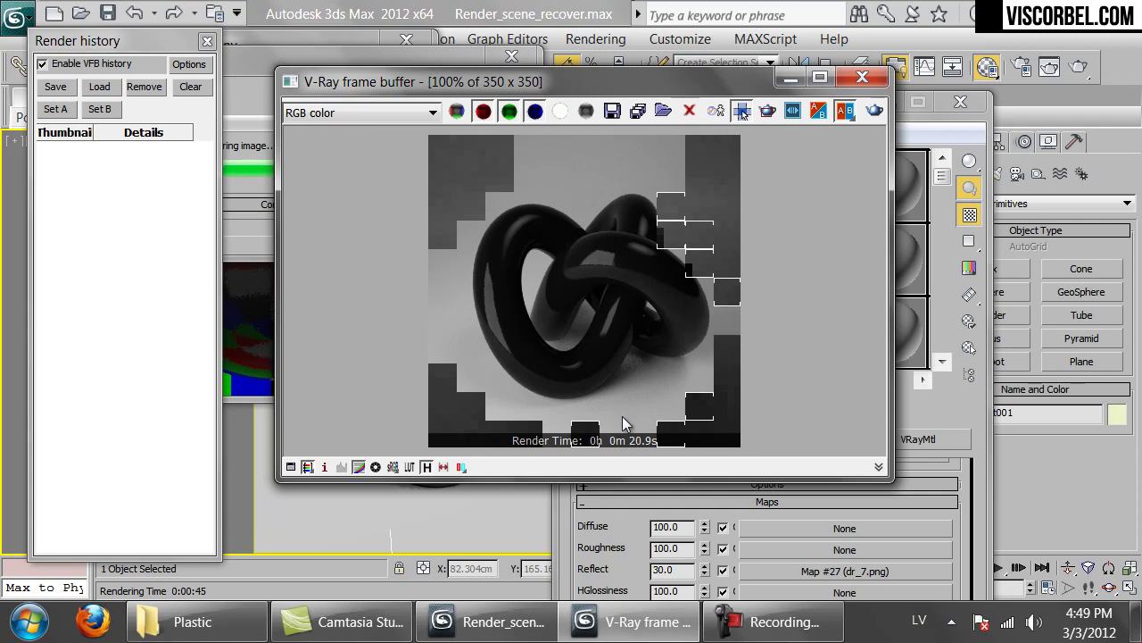
# Copy the Plastic_black_shiny material to the neighbouring empty sample slot and name the copy Plastic_black_matte.
pyautogui.click(375, 467)
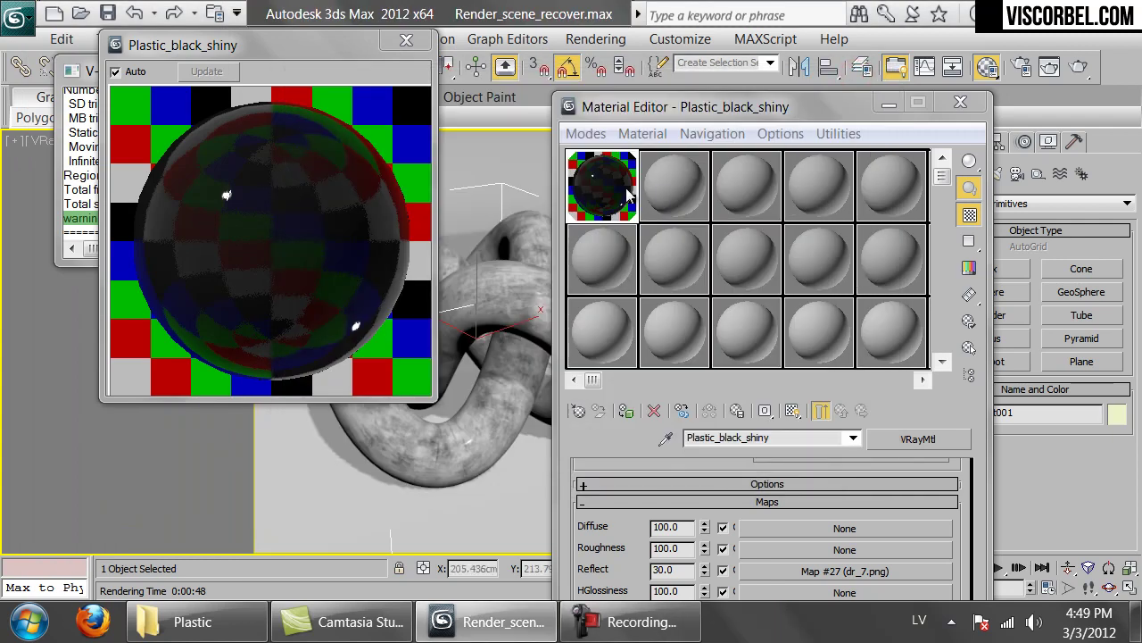
pyautogui.moveTo(610, 182); pyautogui.dragTo(678, 196)
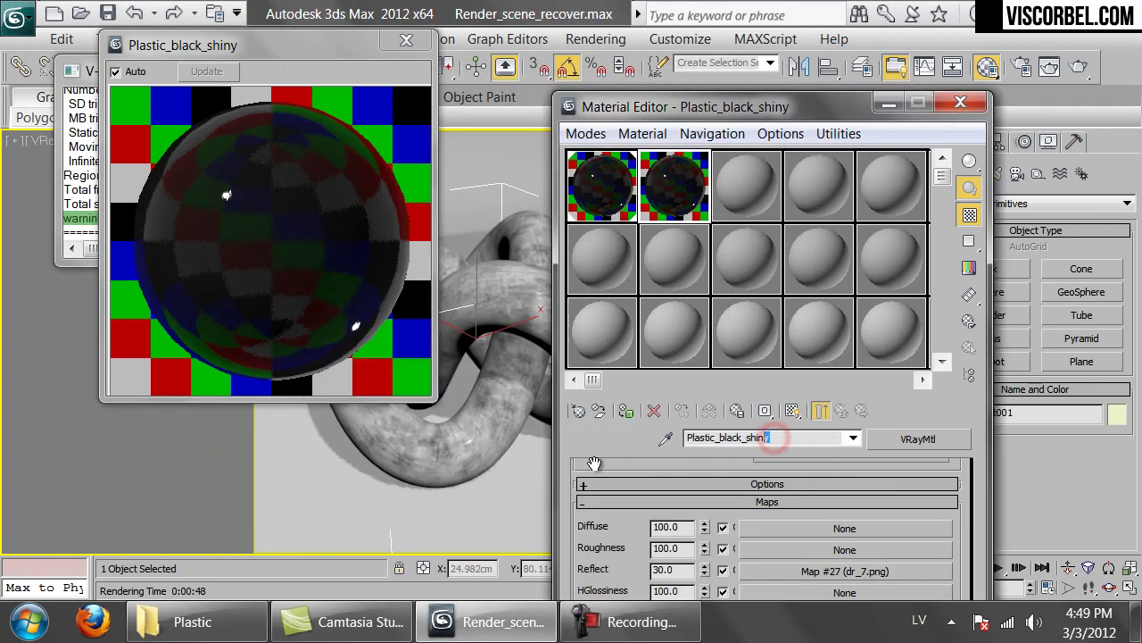
pyautogui.scroll(10, 595, 467)
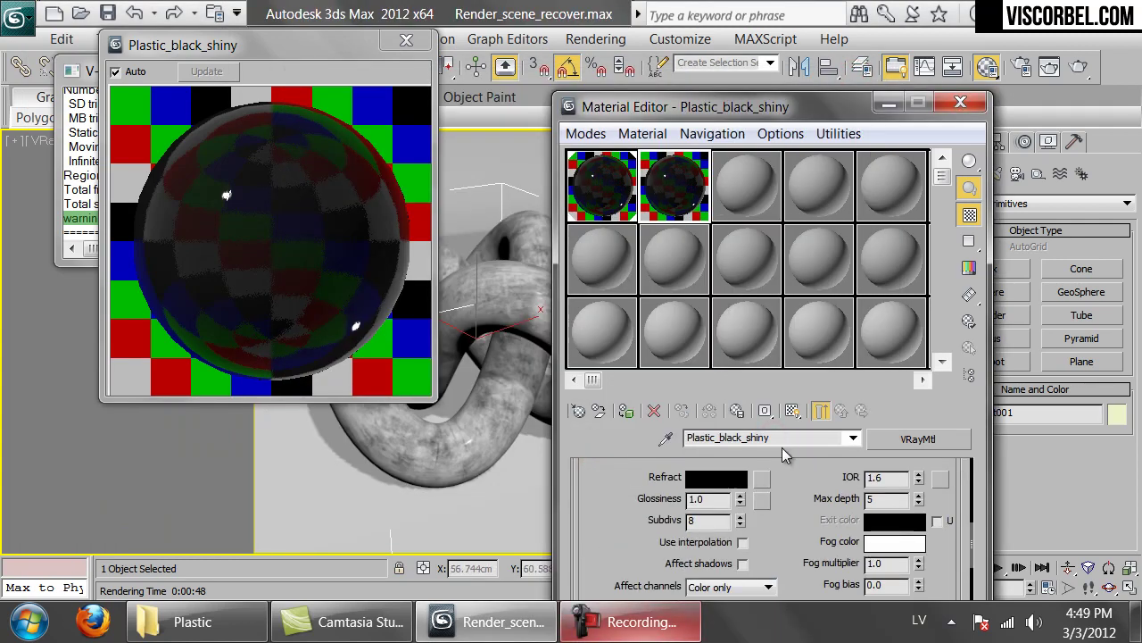
pyautogui.moveTo(773, 441); pyautogui.dragTo(750, 444)
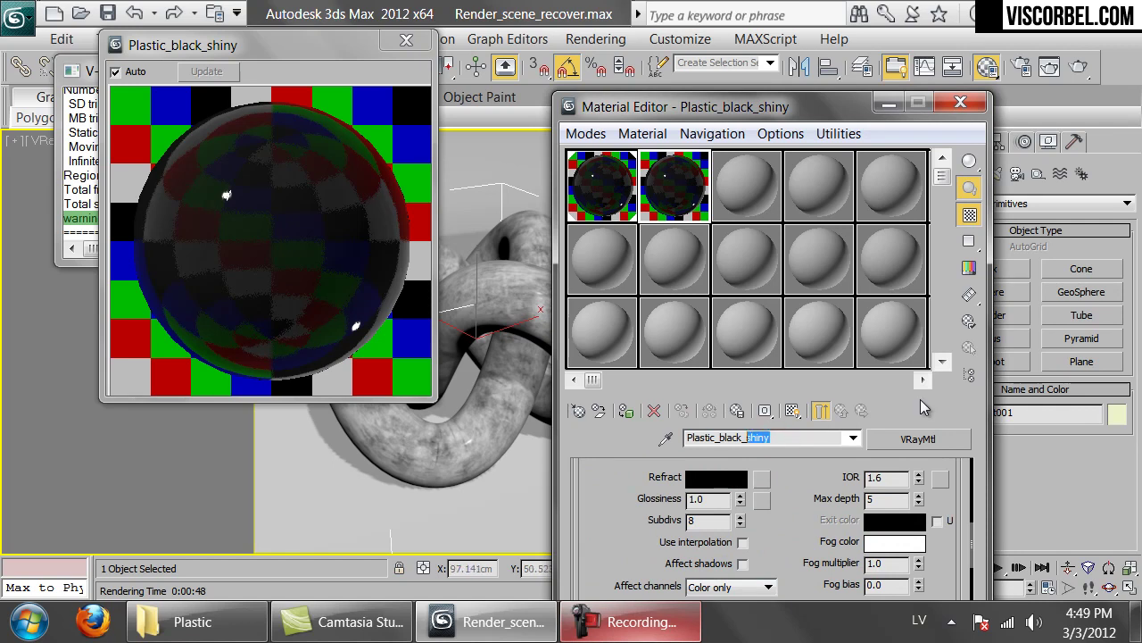
pyautogui.write('matte')
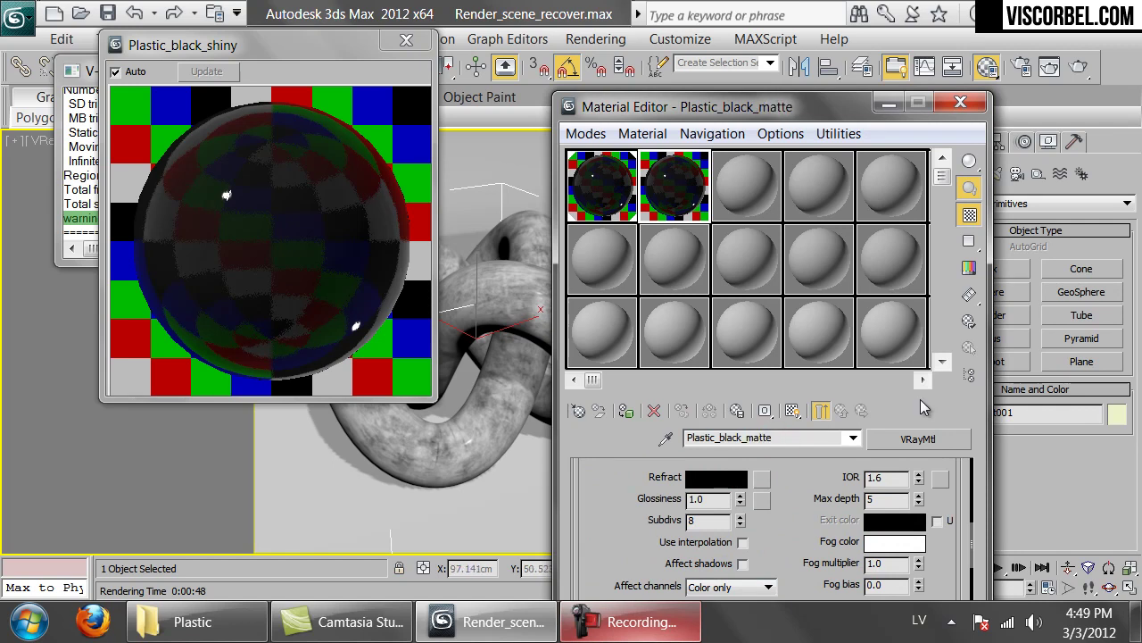
# Set the reflection glossiness of Plastic_black_matte to 0.7.
pyautogui.scroll(5, 808, 498)
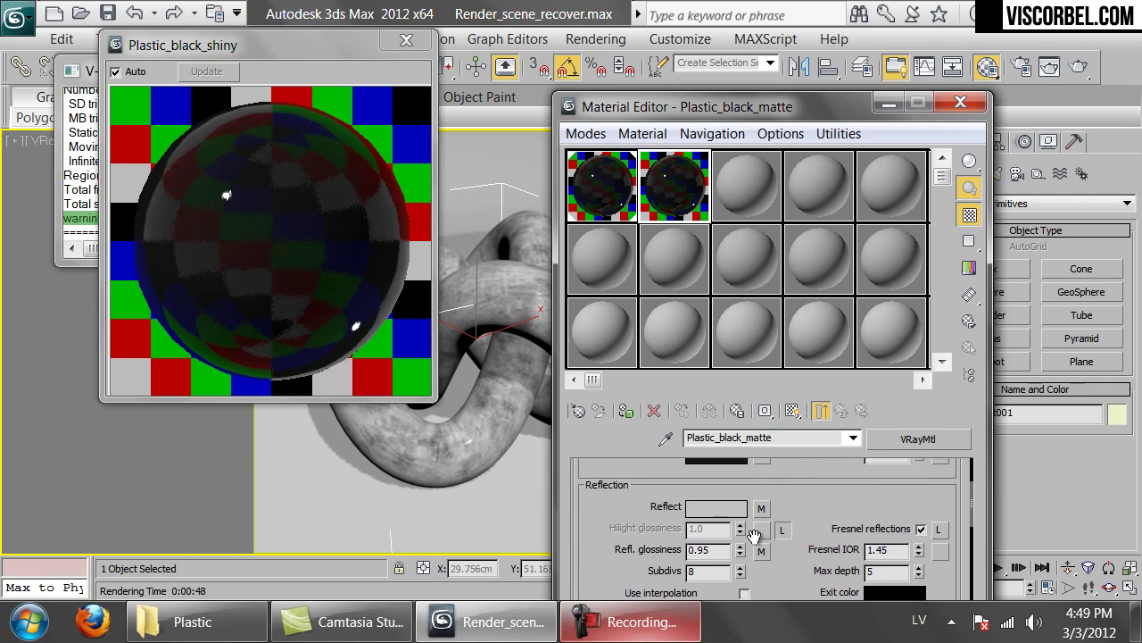
pyautogui.moveTo(713, 551); pyautogui.dragTo(702, 551)
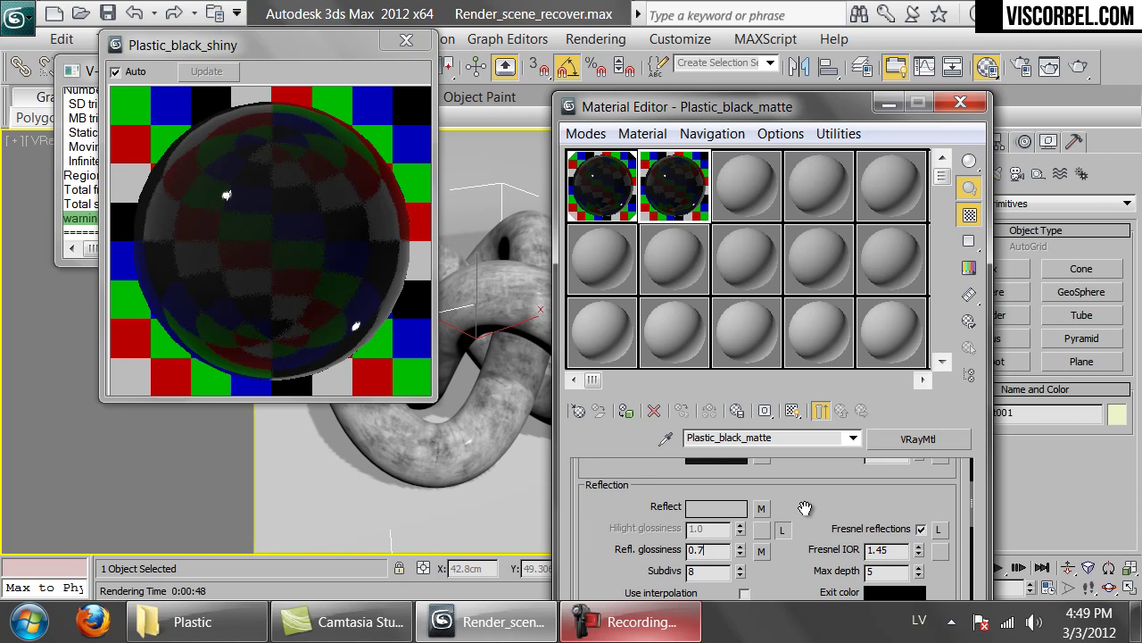
pyautogui.write('7')
pyautogui.press('Return')
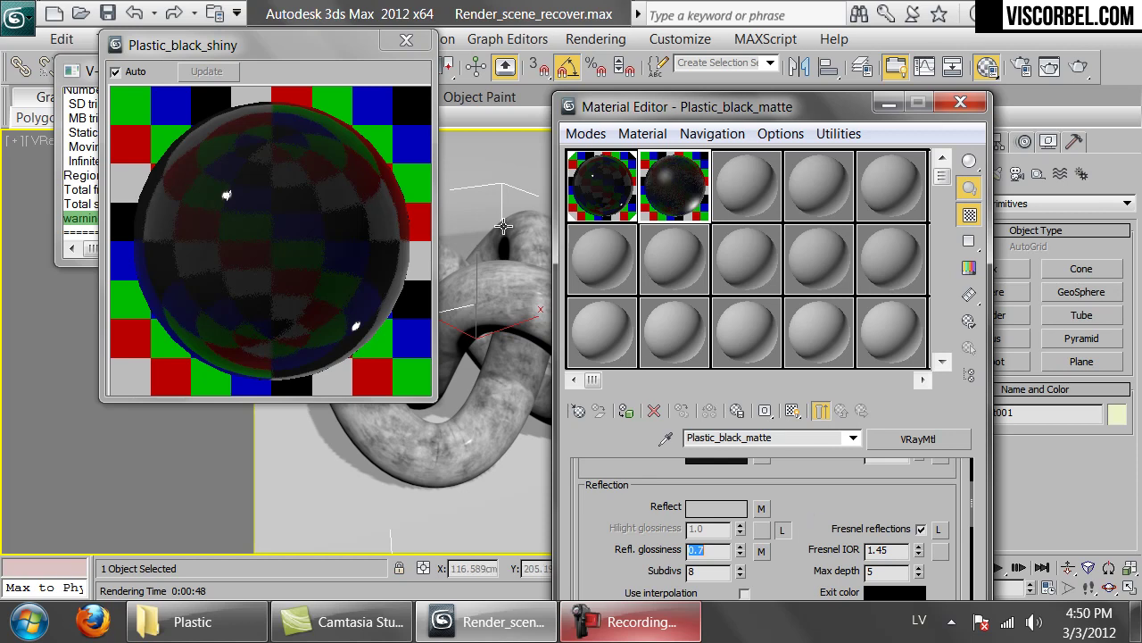
# Close the shiny material's preview, assign Plastic_black_matte to the torus knot and render the camera view.
pyautogui.click(406, 40)
pyautogui.click(505, 312)
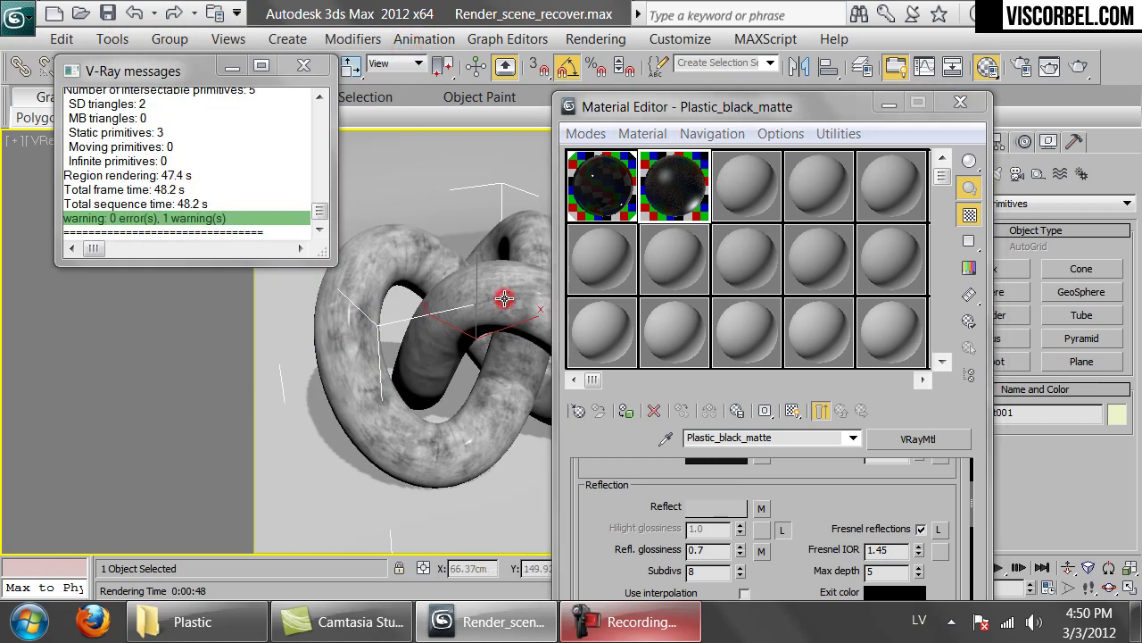
pyautogui.press('F3')
pyautogui.click(625, 411)
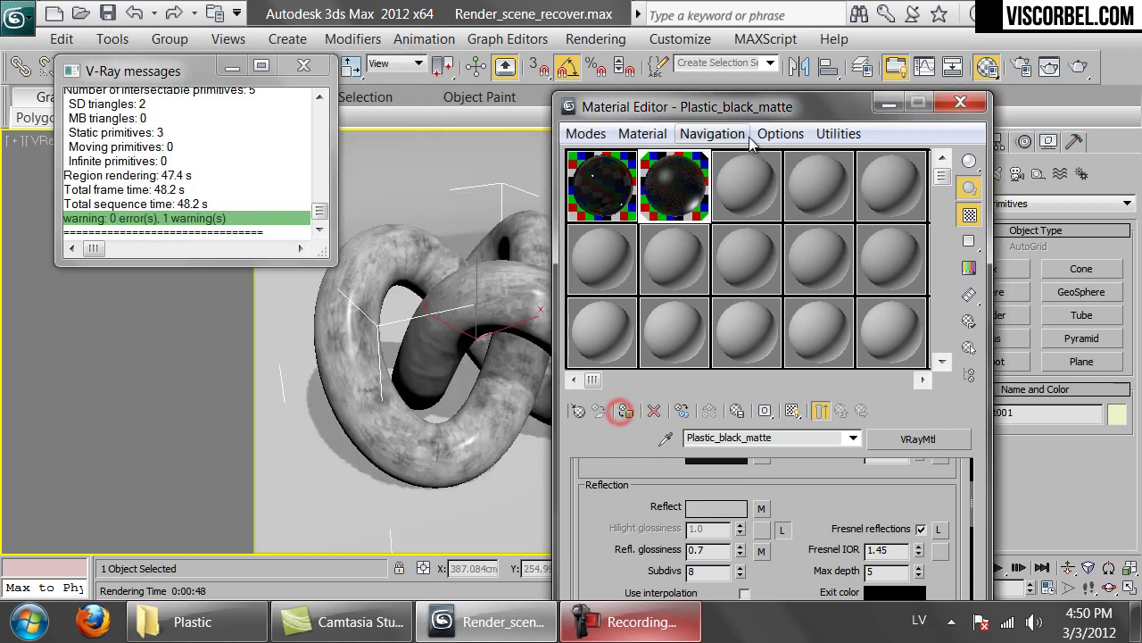
pyautogui.click(1080, 67)
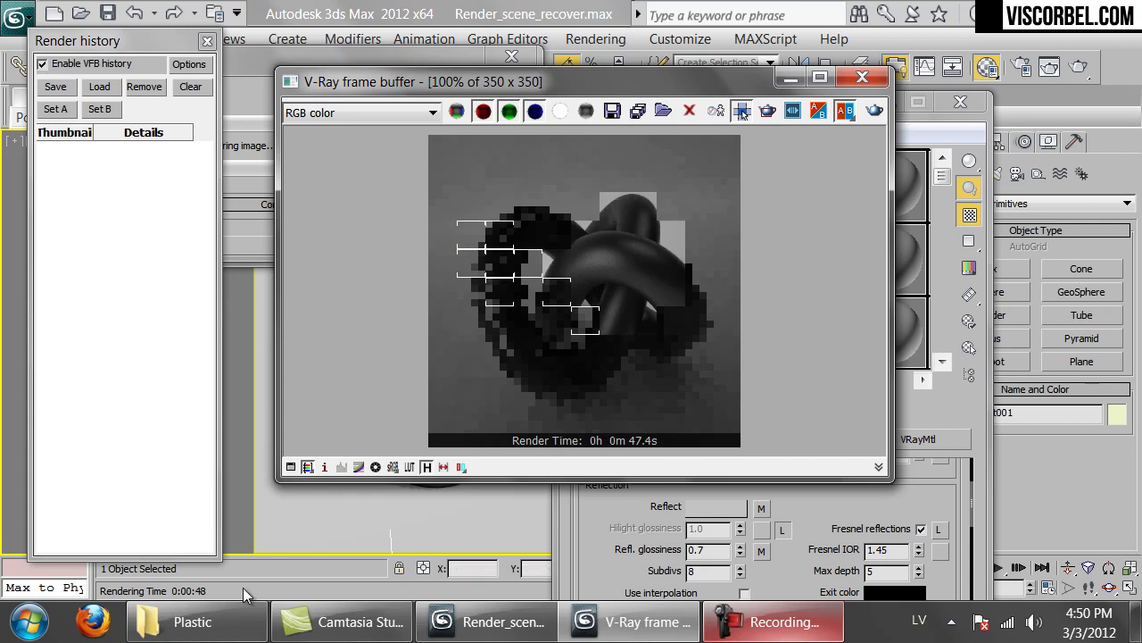
# Compare the running render with the black_matte.jpg reference photo in the Plastic folder.
pyautogui.click(192, 621)
pyautogui.click(237, 205)
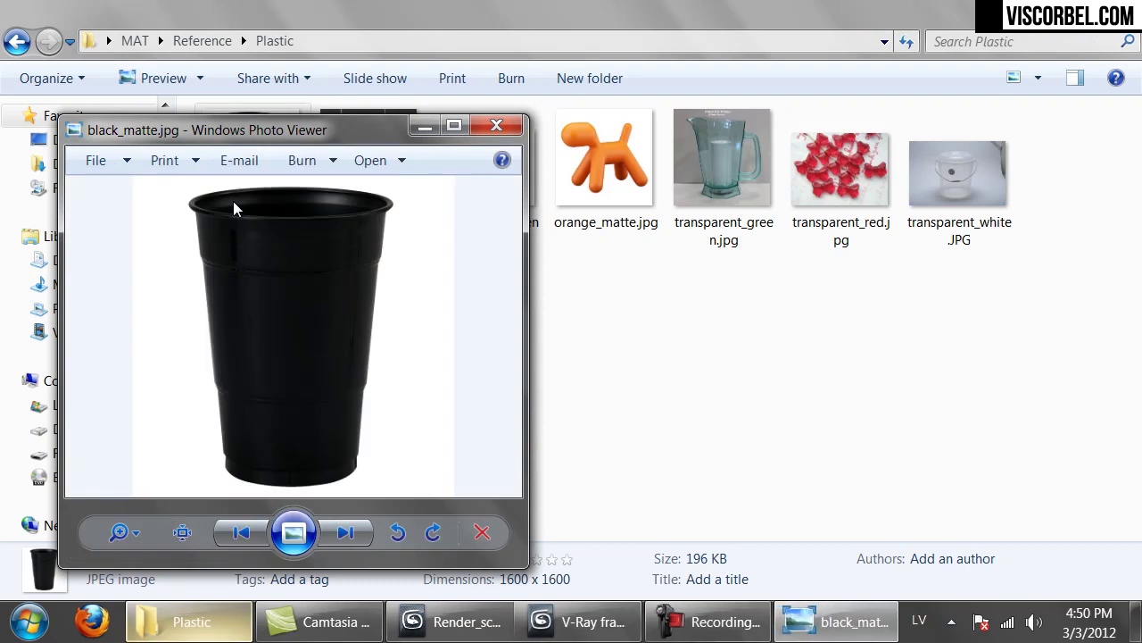
pyautogui.click(586, 630)
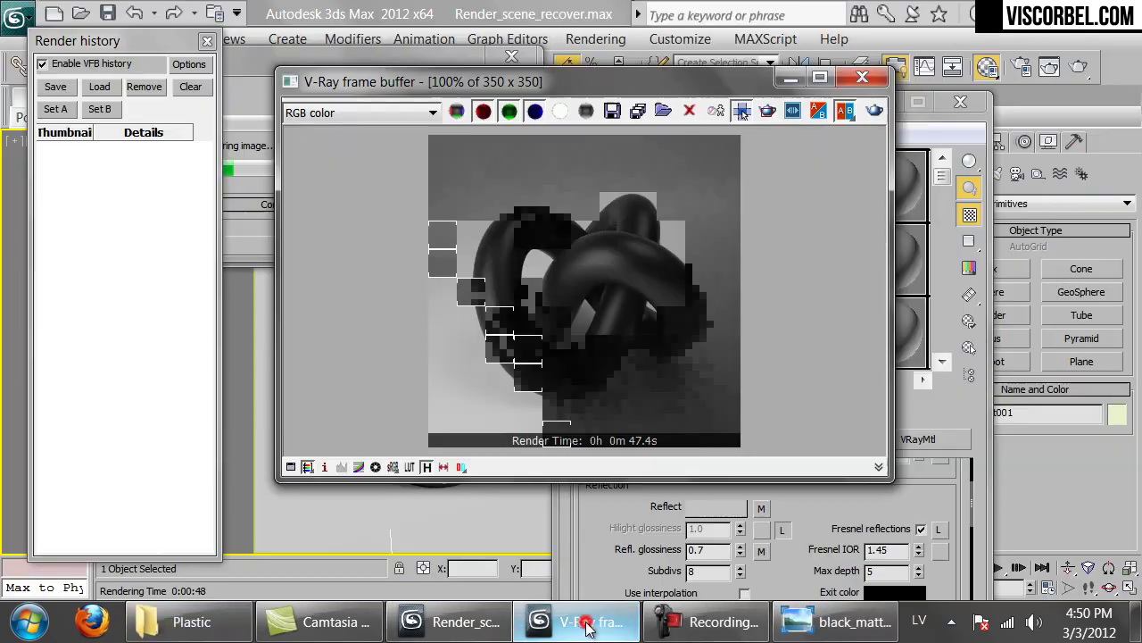
pyautogui.click(834, 629)
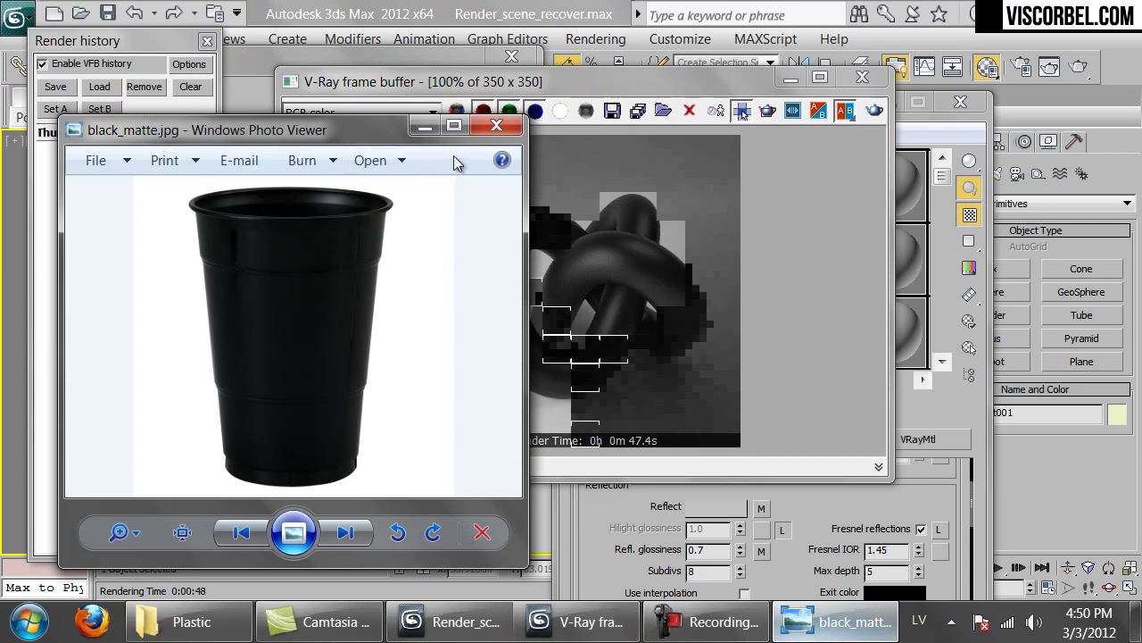
pyautogui.click(505, 131)
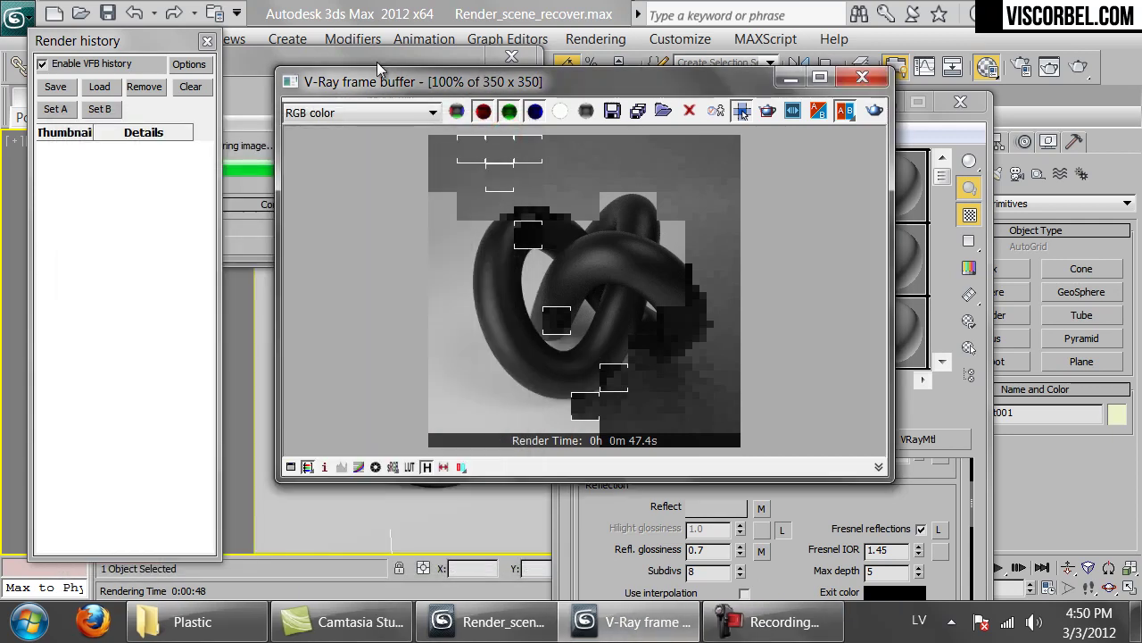
# Set the Reflect color of Plastic_black_matte to a gray with value 80.
pyautogui.click(611, 566)
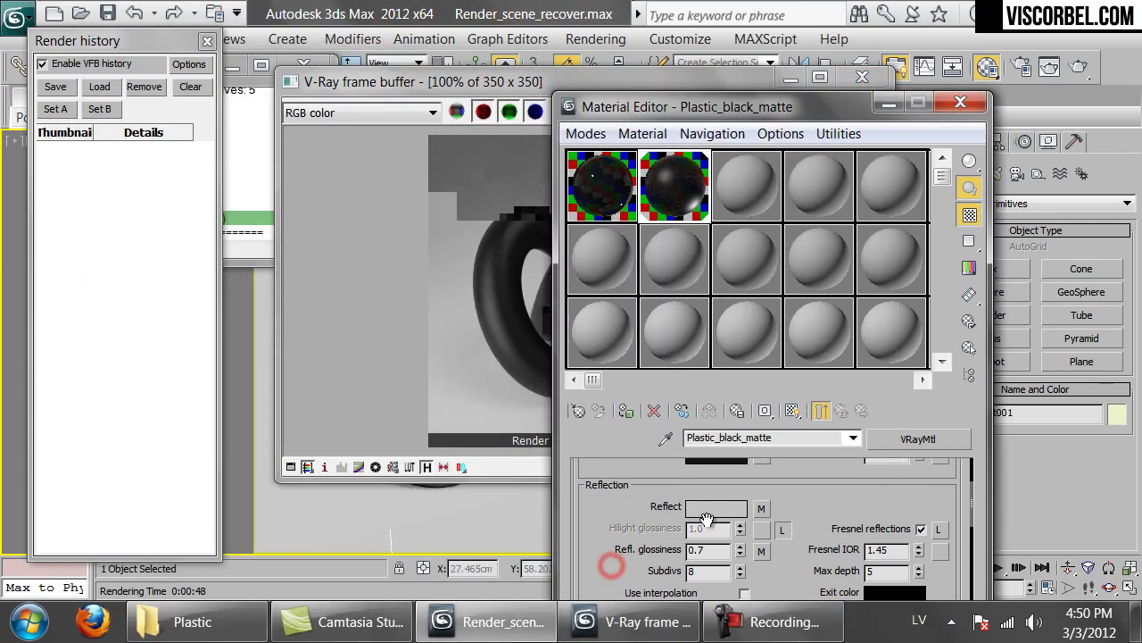
pyautogui.click(707, 506)
pyautogui.doubleClick(842, 230)
pyautogui.write('80')
pyautogui.press('Return')
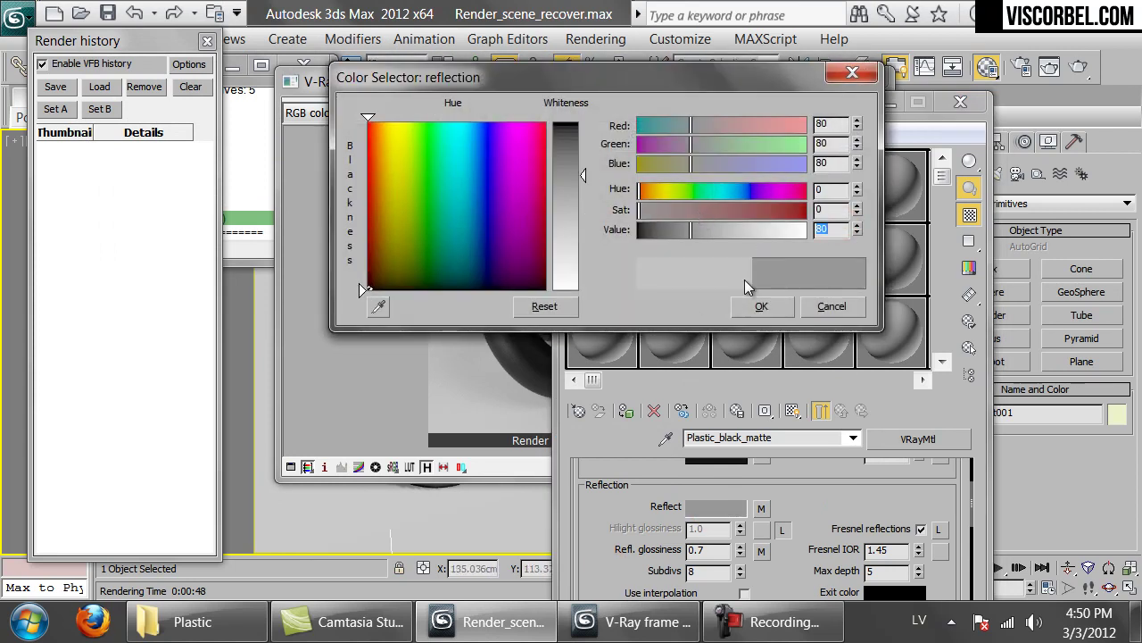
pyautogui.click(832, 306)
# Open the enlarged preview of Plastic_black_matte and review the rest of its parameters.
pyautogui.doubleClick(666, 177)
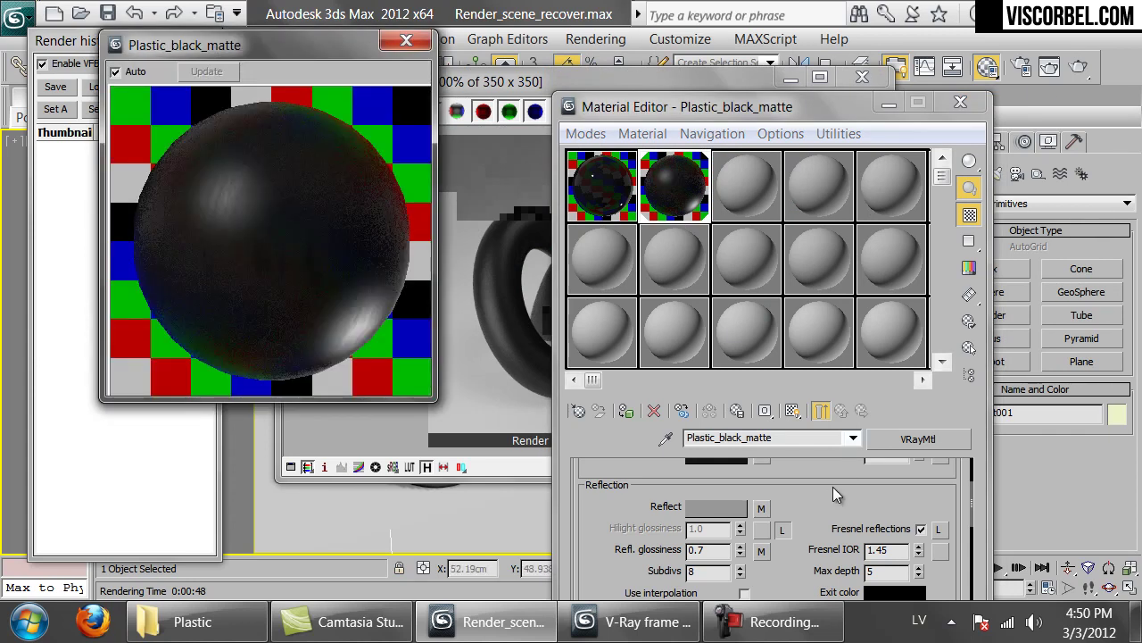
pyautogui.click(810, 544)
pyautogui.scroll(-10, 810, 552)
pyautogui.scroll(-2, 811, 551)
pyautogui.scroll(1, 766, 531)
pyautogui.scroll(6, 766, 530)
pyautogui.scroll(5, 789, 470)
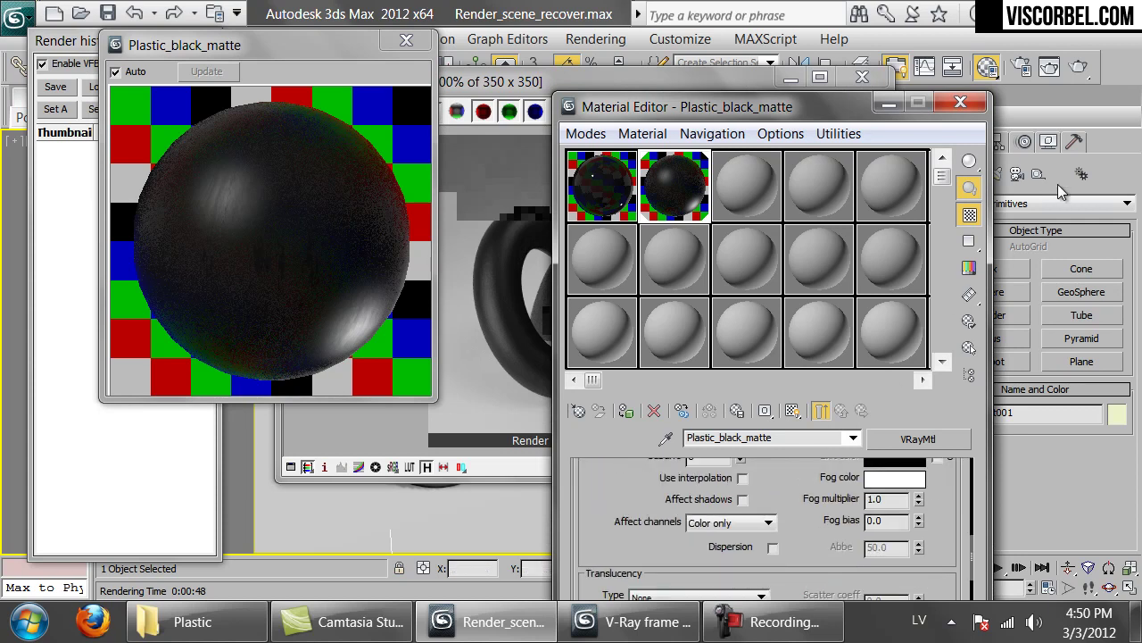
# Render the camera view with the dimmer matte reflections, inspect the torus knot, and cancel the render and close the frame buffer.
pyautogui.hotkey('shift', 'q')
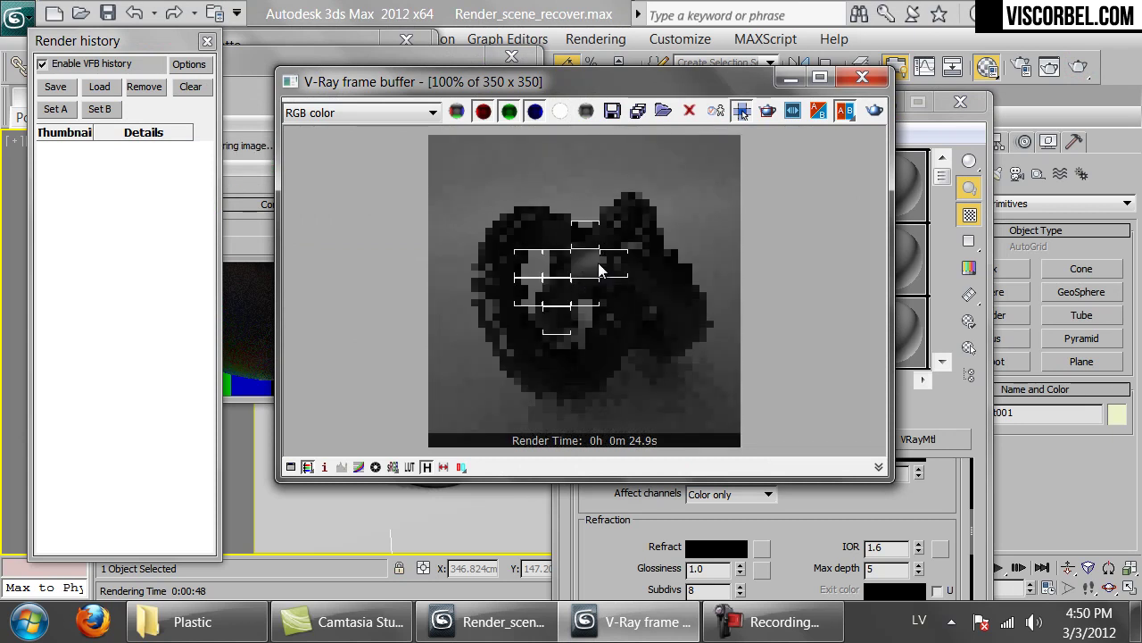
pyautogui.scroll(2, 598, 264)
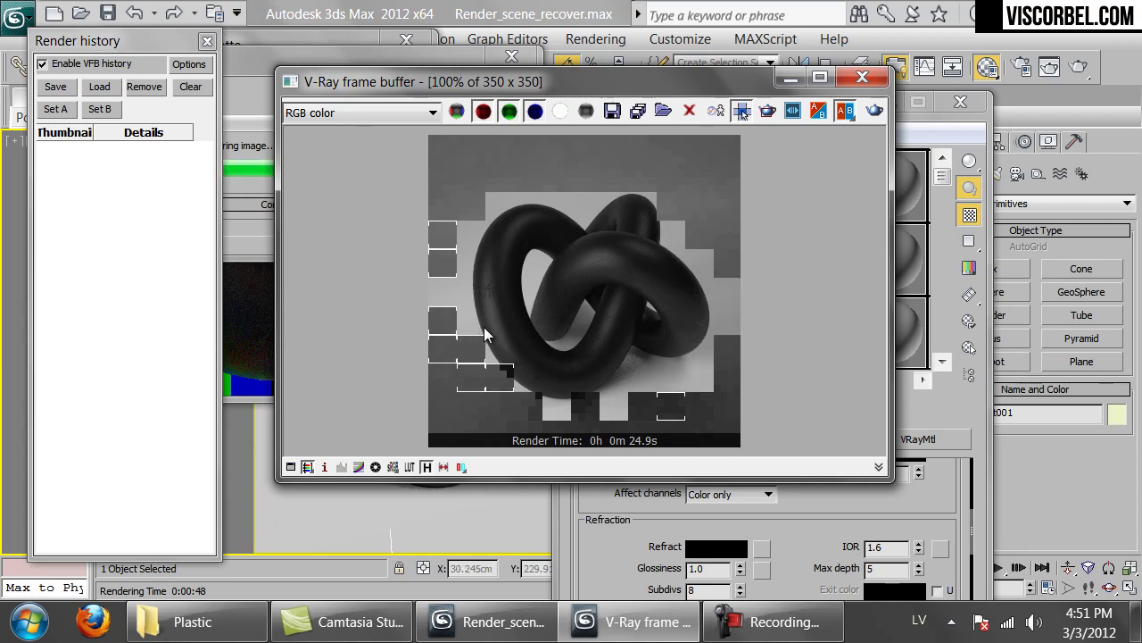
pyautogui.click(250, 66)
pyautogui.click(484, 94)
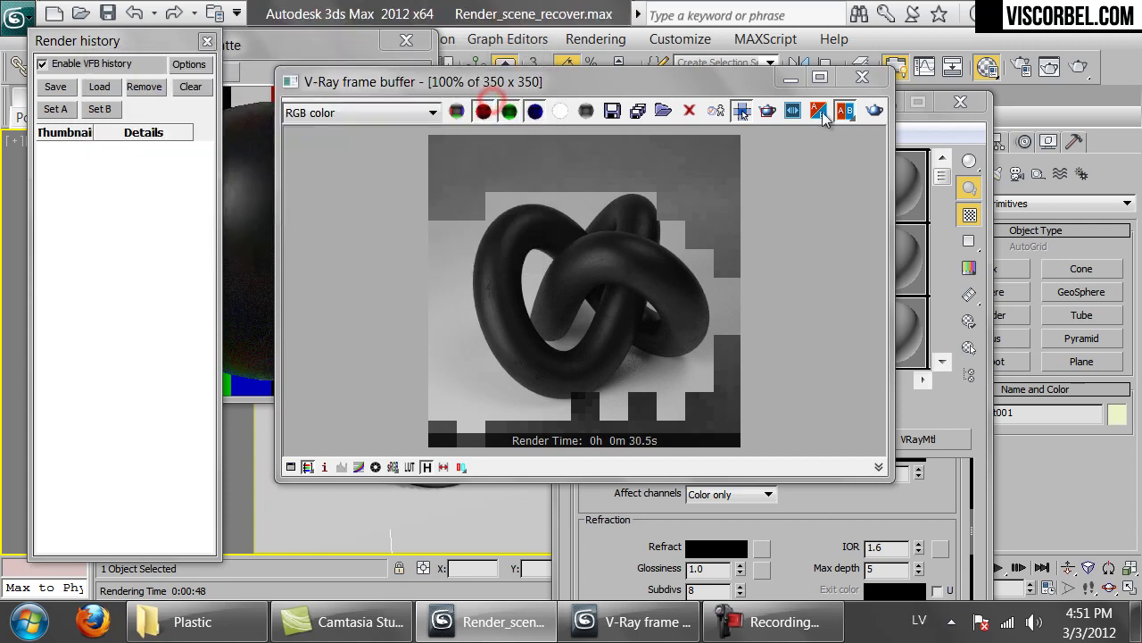
pyautogui.click(864, 77)
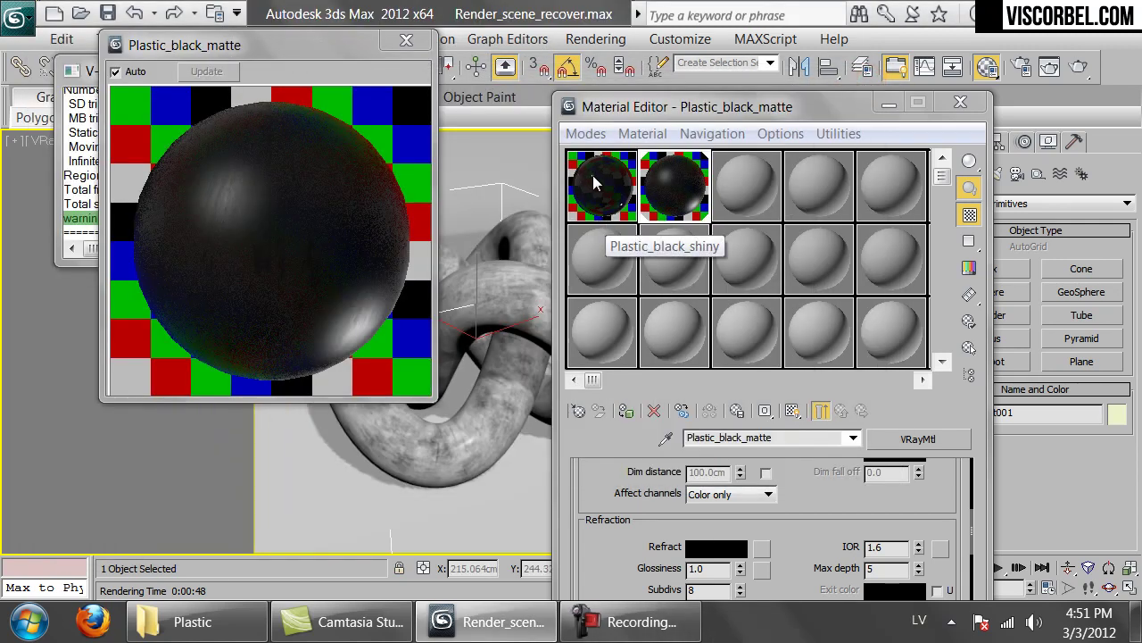
# Copy the Plastic_black_shiny material into the empty sample slot directly below it and bring its diffuse settings into view.
pyautogui.click(596, 268)
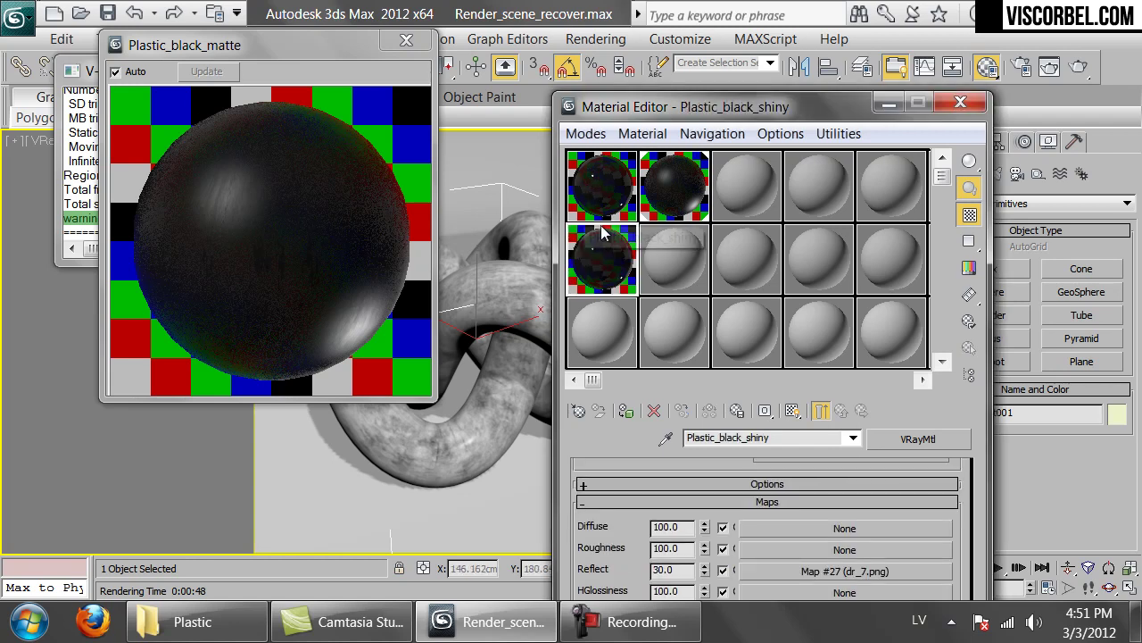
pyautogui.scroll(15, 623, 484)
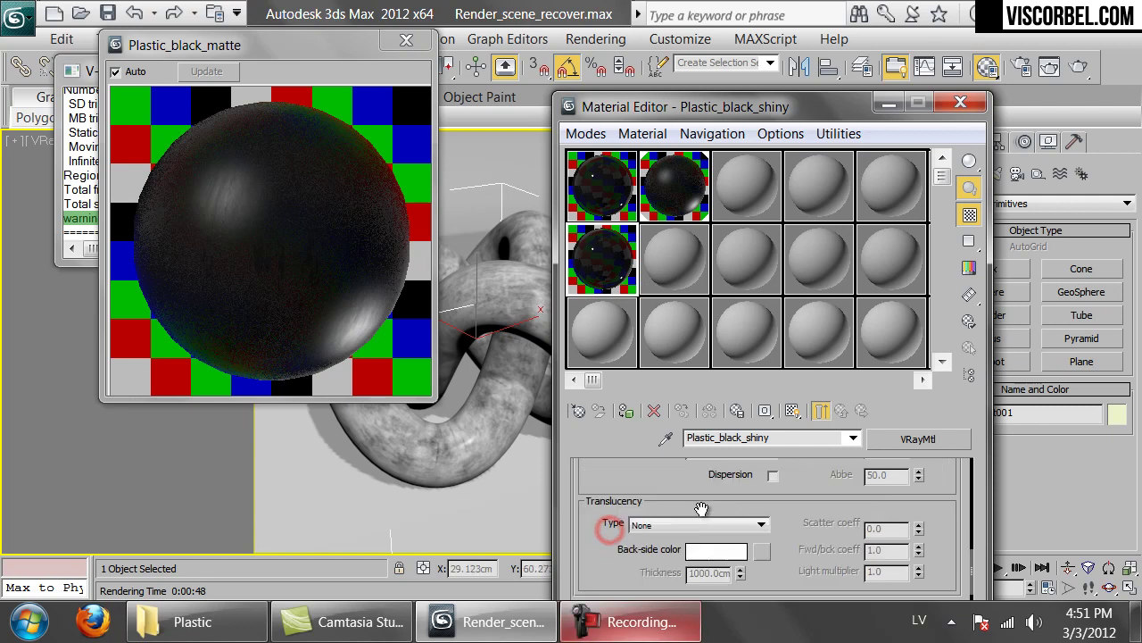
pyautogui.scroll(1, 706, 498)
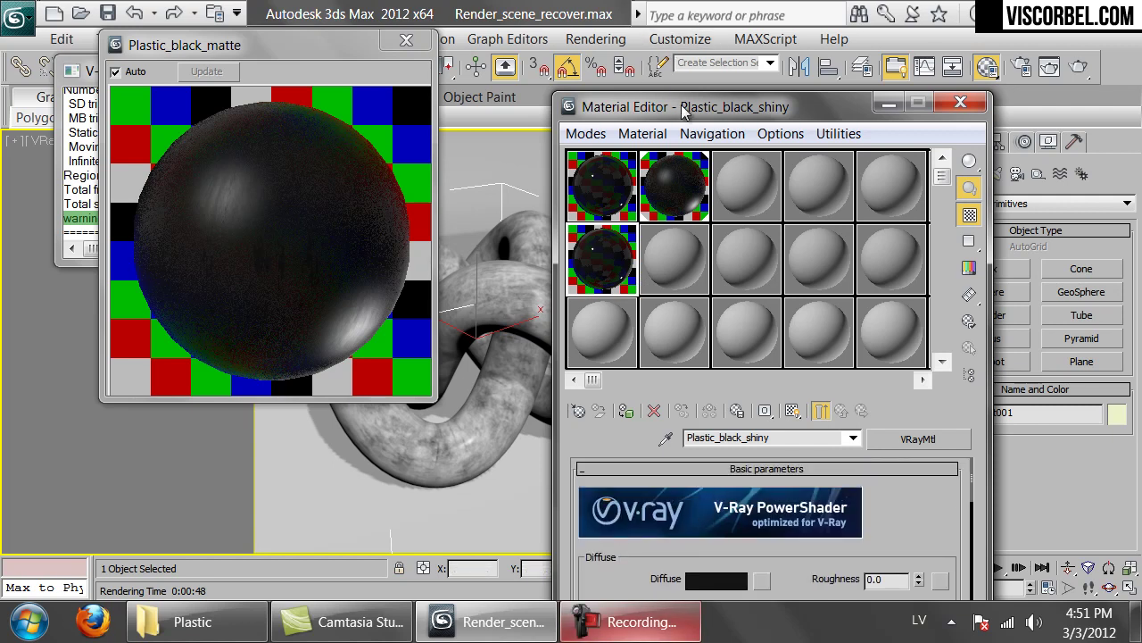
pyautogui.moveTo(683, 107); pyautogui.dragTo(665, 31)
# Check the orange plastic reference and set the copied material's diffuse color to orange with red 139, green 27 and blue 1.
pyautogui.click(679, 507)
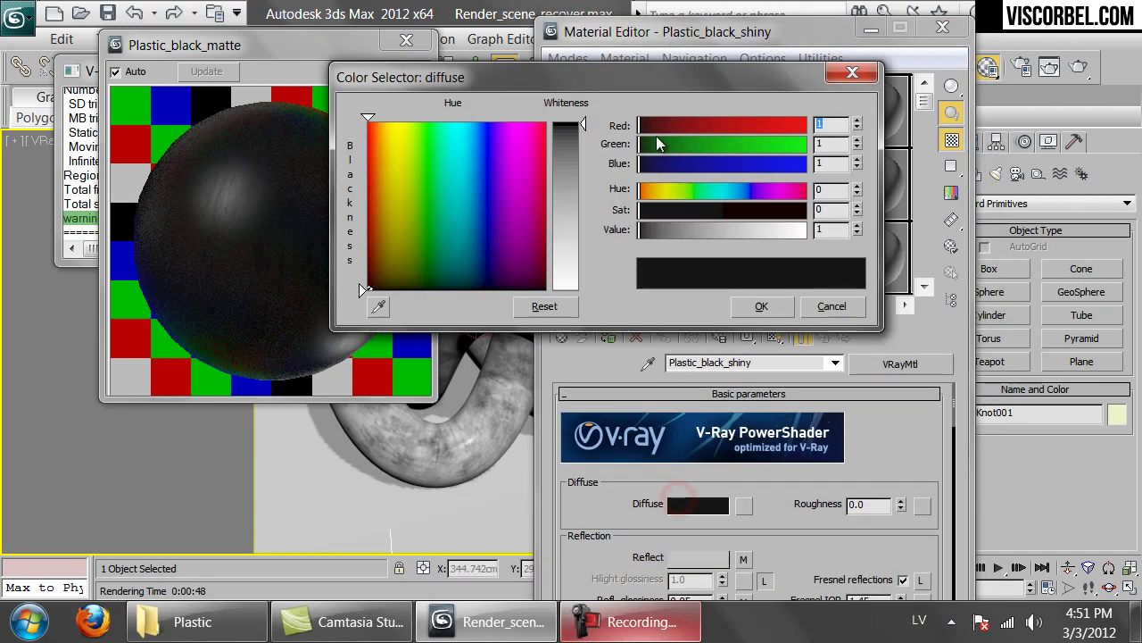
pyautogui.click(196, 621)
pyautogui.click(581, 361)
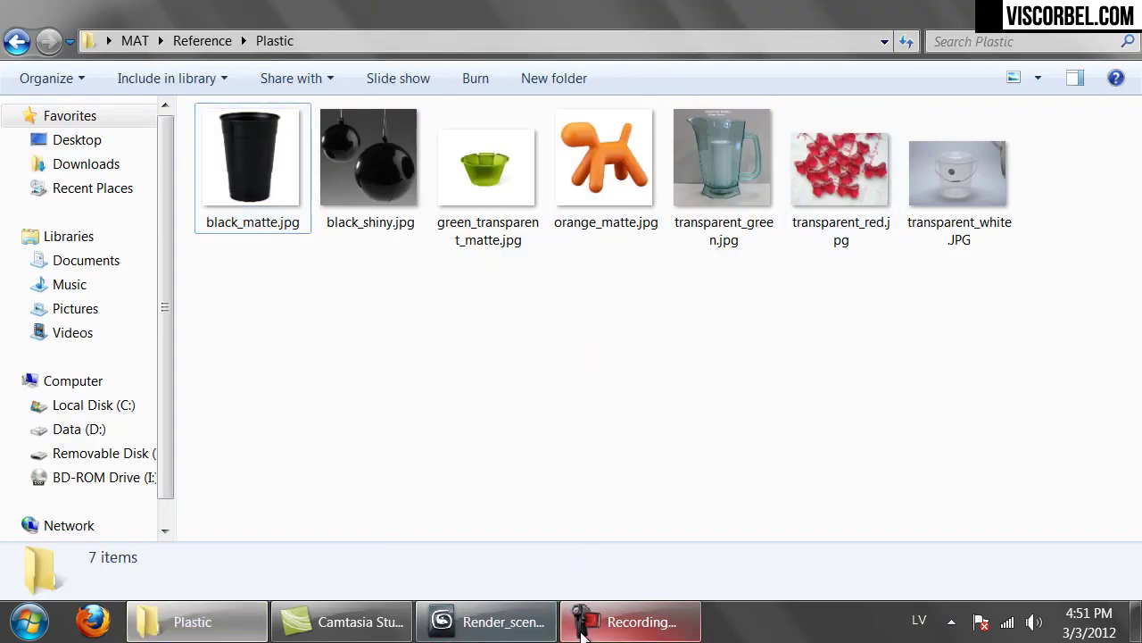
pyautogui.click(465, 622)
pyautogui.click(739, 210)
pyautogui.click(753, 230)
pyautogui.click(785, 212)
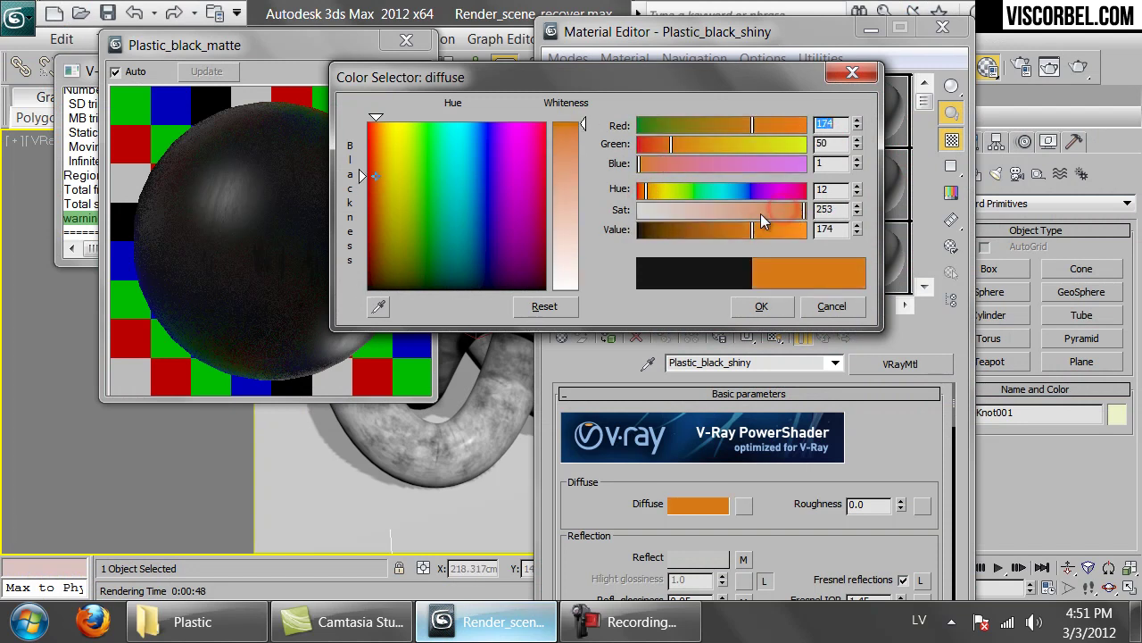
pyautogui.click(728, 229)
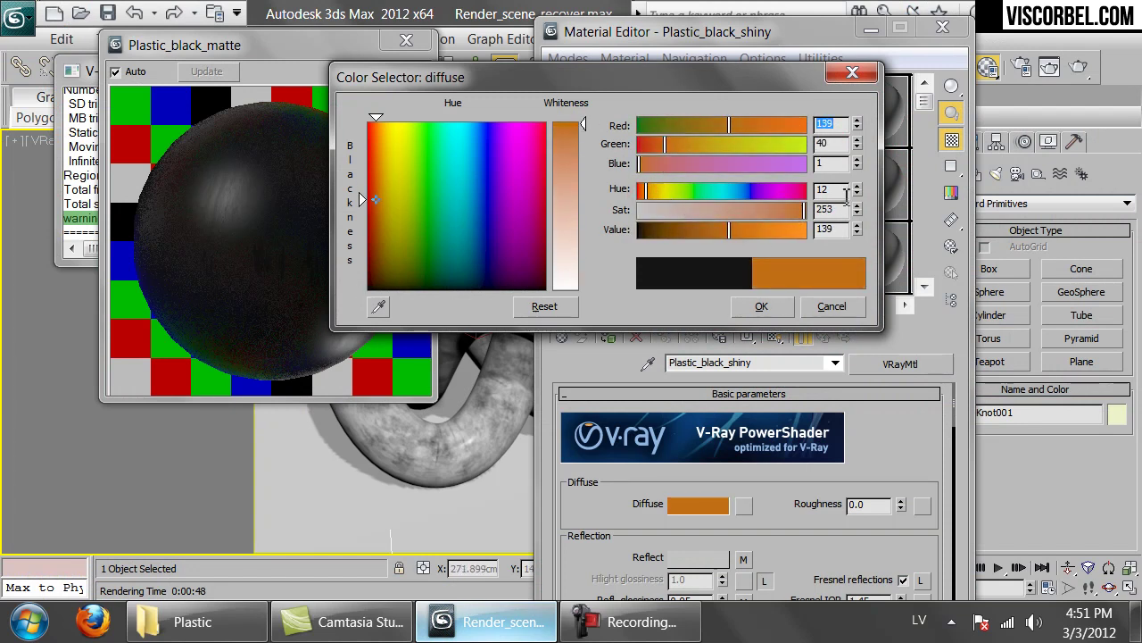
pyautogui.click(761, 304)
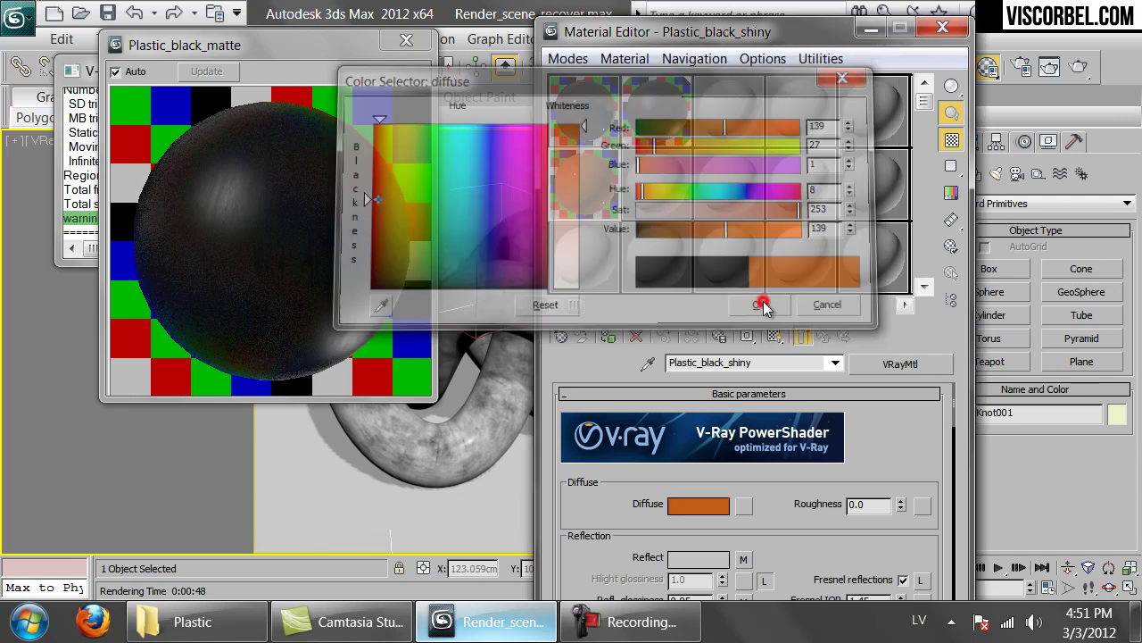
# Open the orange material's sample preview and enlarge it to check the color and highlights.
pyautogui.doubleClick(607, 205)
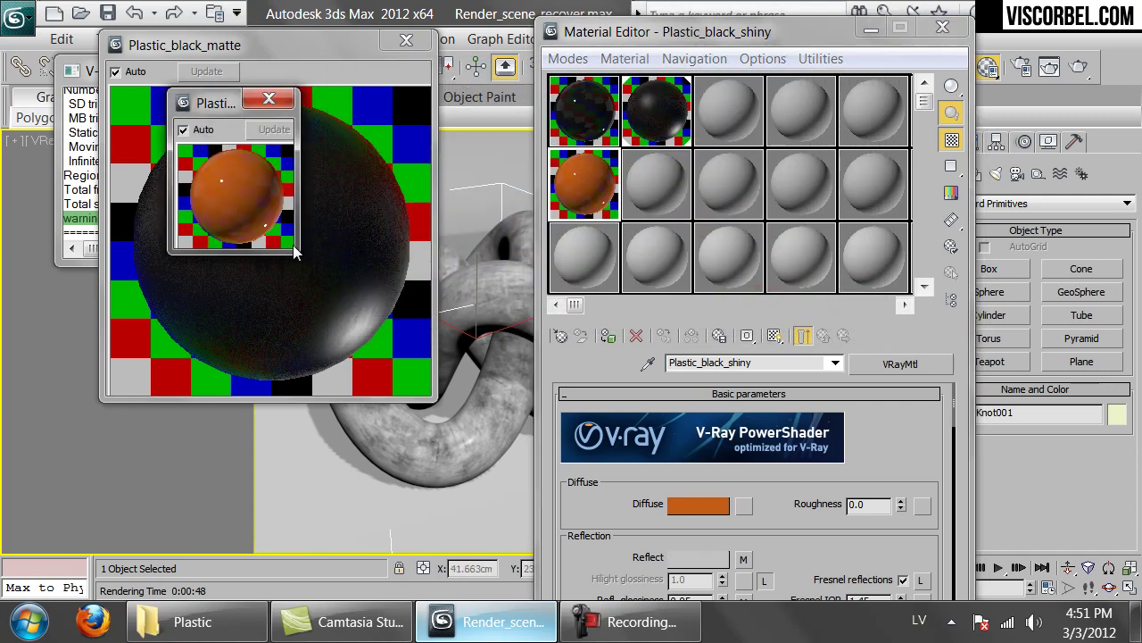
pyautogui.moveTo(293, 248); pyautogui.dragTo(411, 370)
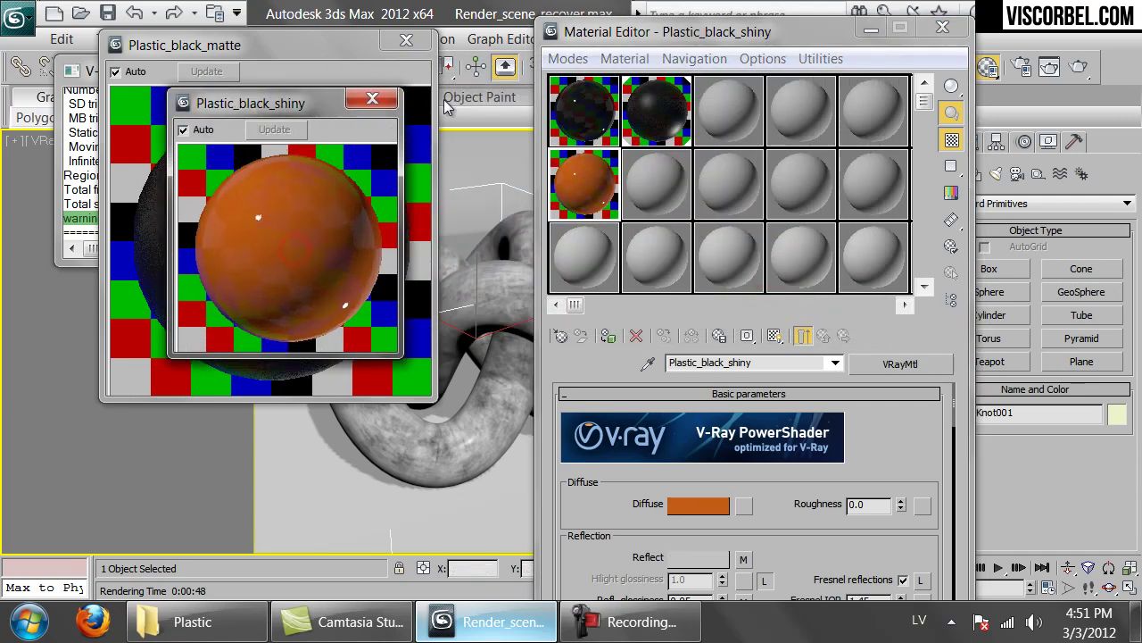
# Close both material previews, assign the orange material to the torus knot and render the camera view.
pyautogui.click(381, 102)
pyautogui.click(406, 41)
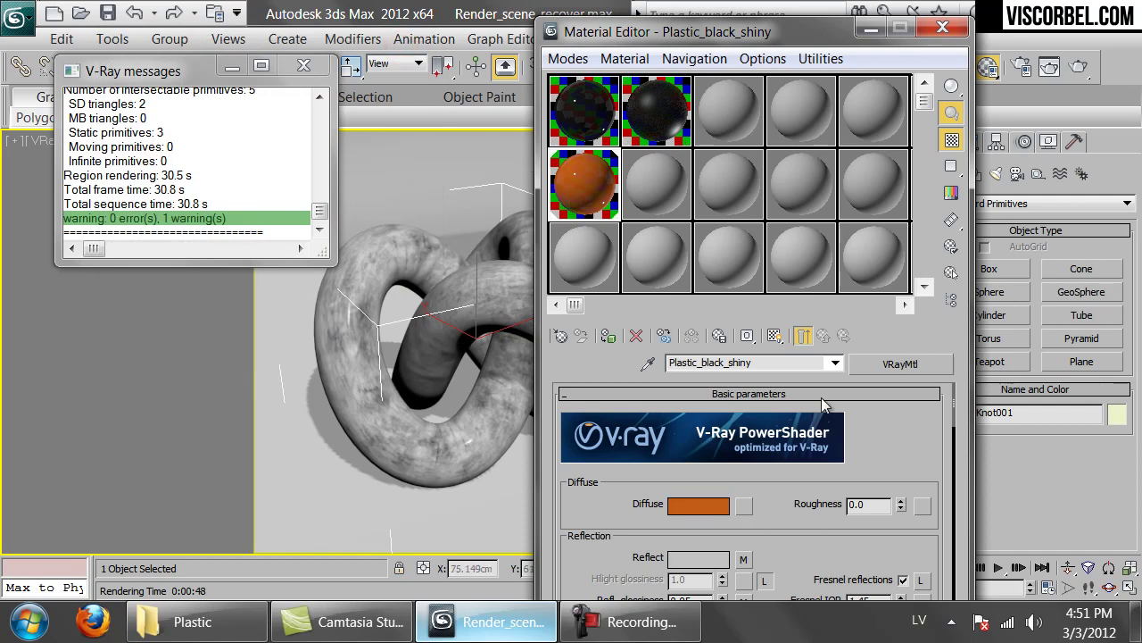
pyautogui.click(1080, 69)
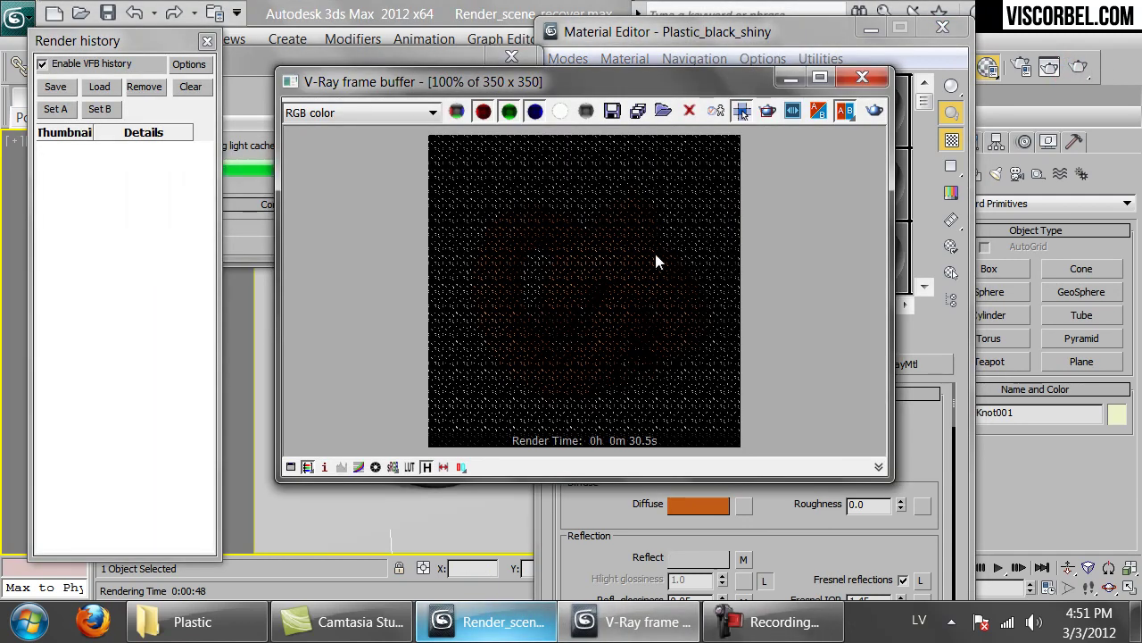
# Examine the orange torus knot render up close, then cancel the rendering and close the frame buffer.
pyautogui.scroll(-1, 656, 255)
pyautogui.scroll(1, 592, 277)
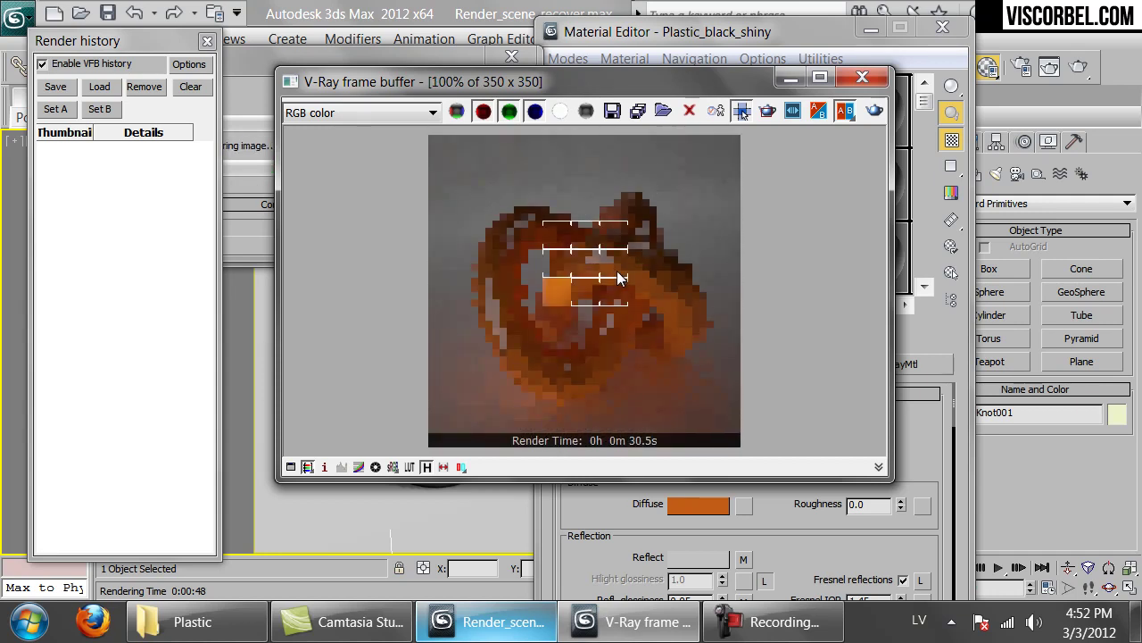
pyautogui.scroll(1, 615, 263)
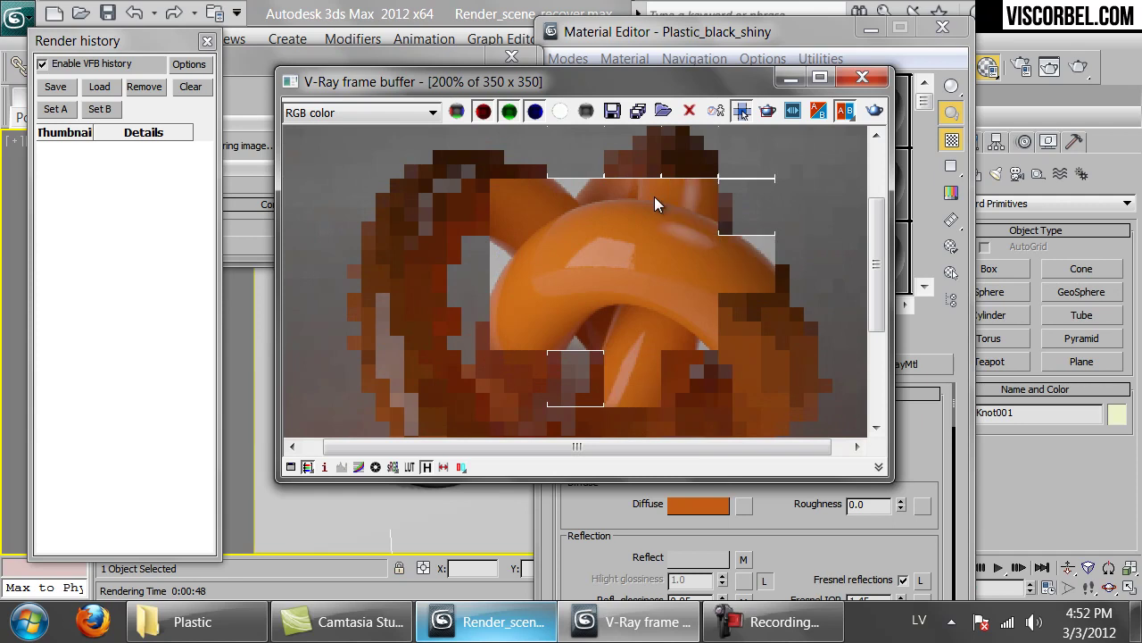
pyautogui.scroll(-1, 658, 228)
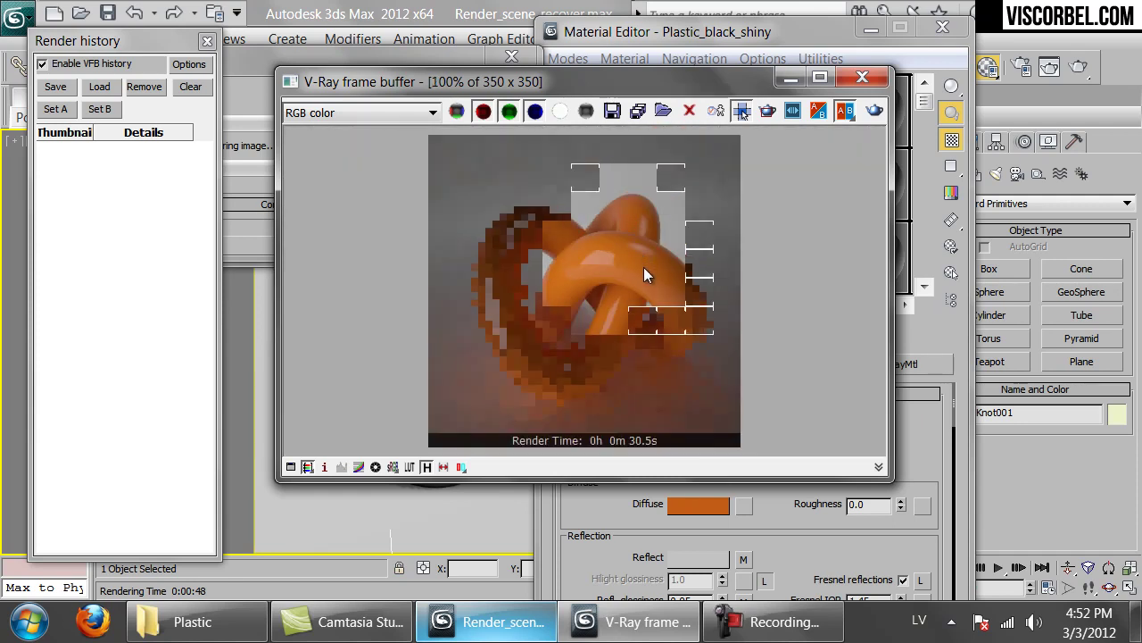
pyautogui.click(243, 60)
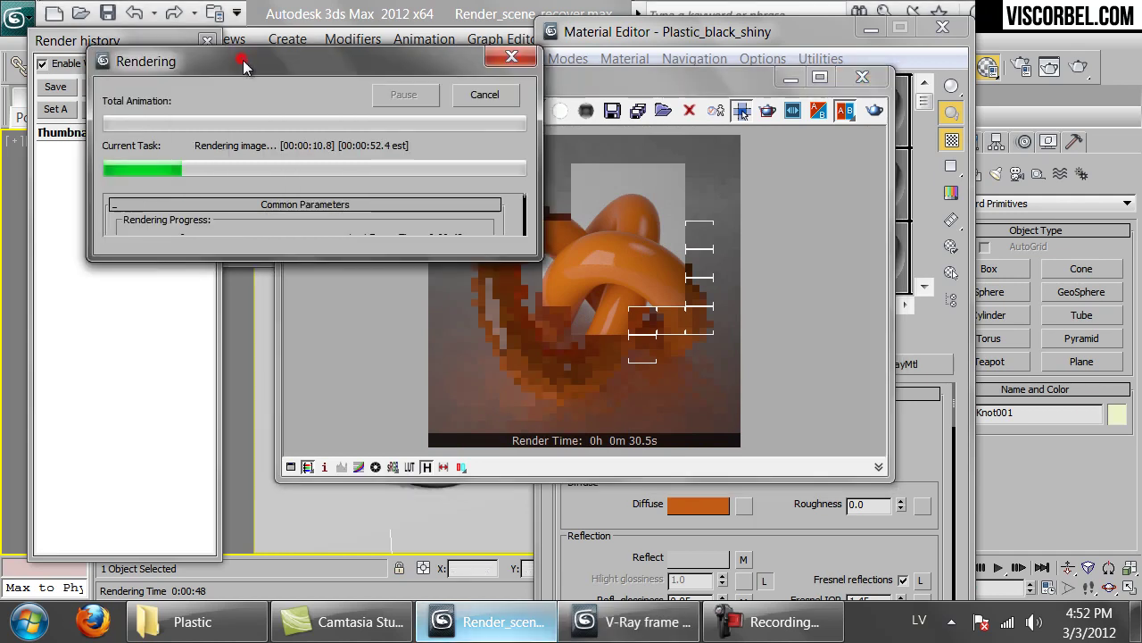
pyautogui.click(483, 98)
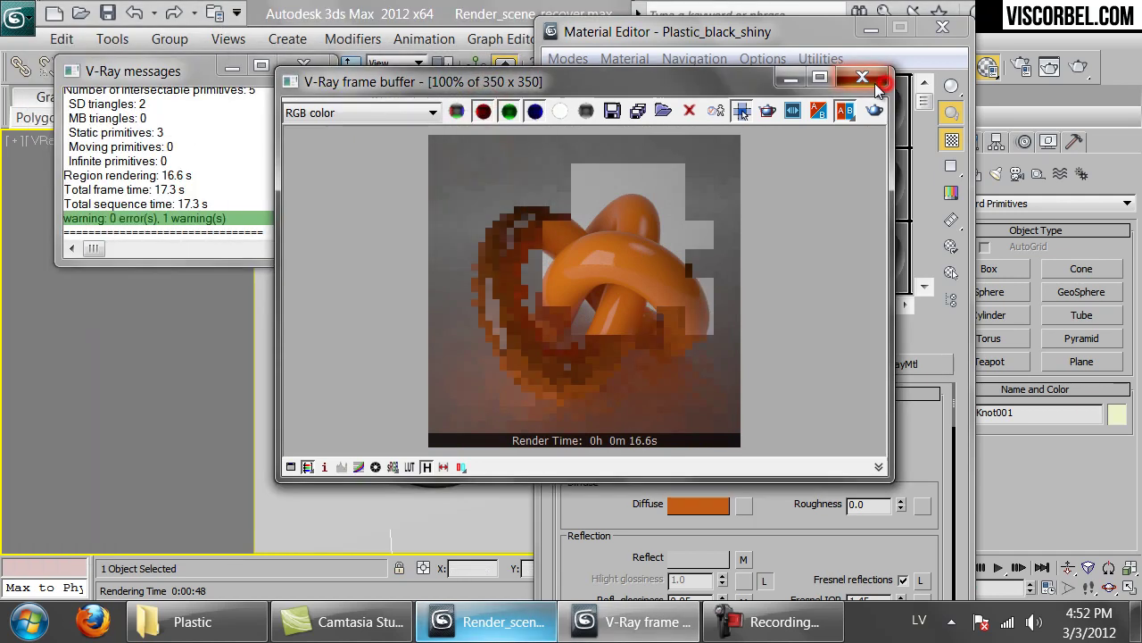
pyautogui.click(862, 77)
# Set the U tiling of the orange material's reflect dirt map to 1.0 and return to the material's parameters.
pyautogui.scroll(-10, 630, 522)
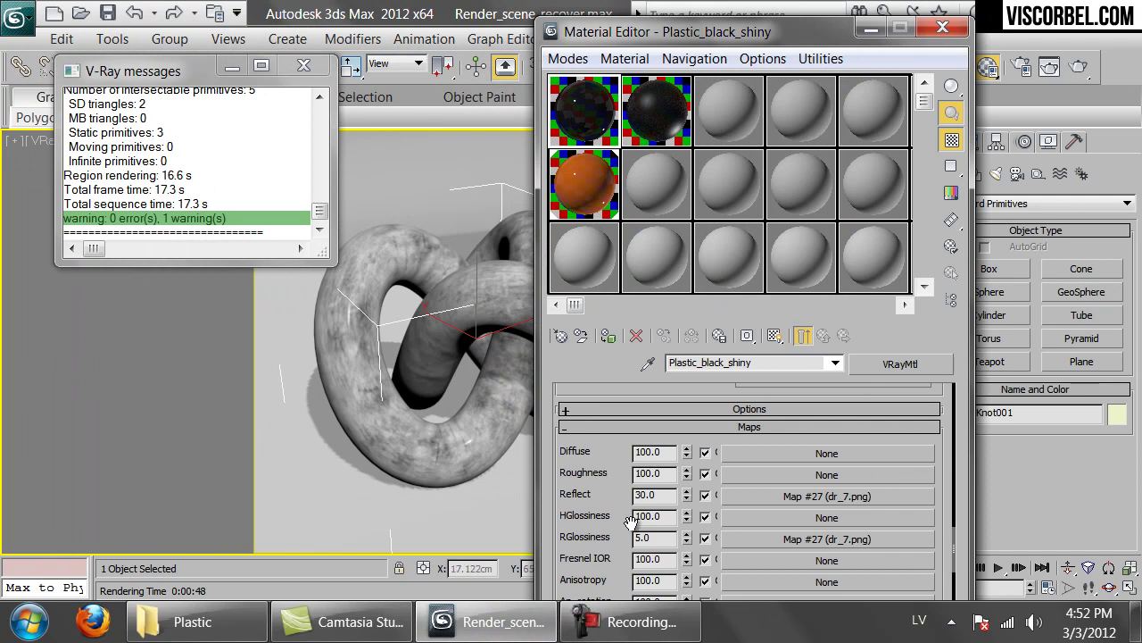
pyautogui.click(811, 498)
pyautogui.moveTo(732, 502); pyautogui.dragTo(548, 497)
pyautogui.write('1')
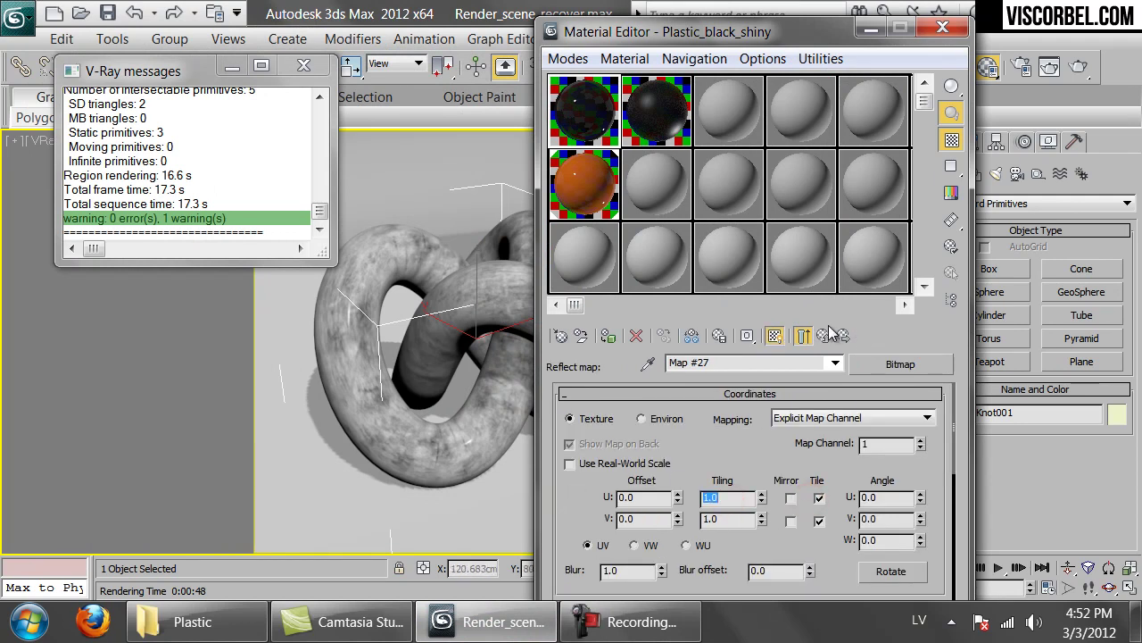
pyautogui.click(827, 330)
# Set the U tiling of the reflection glossiness map in Plastic_black_matte to 1.0.
pyautogui.click(645, 104)
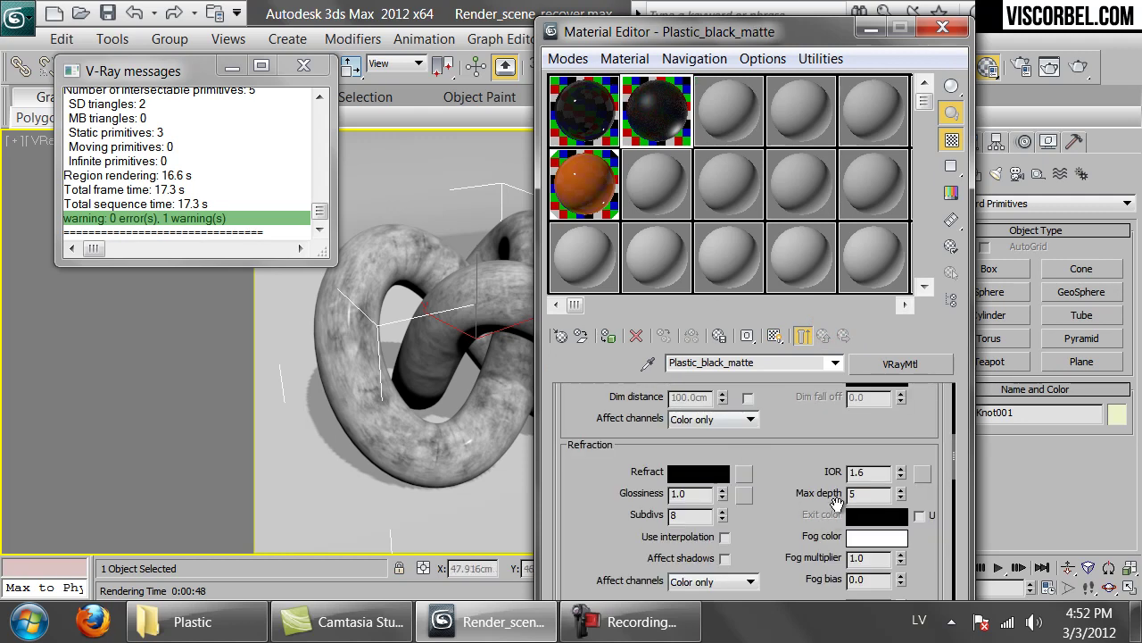
pyautogui.scroll(5, 785, 458)
pyautogui.click(741, 462)
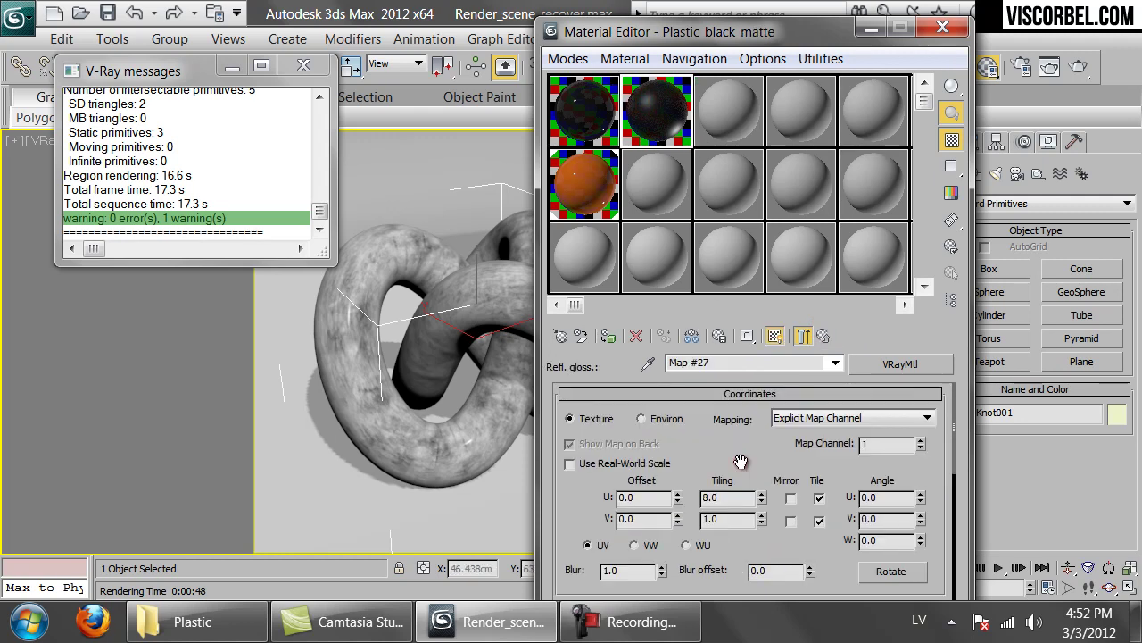
pyautogui.moveTo(737, 500); pyautogui.dragTo(618, 497)
pyautogui.write('1')
pyautogui.press('Return')
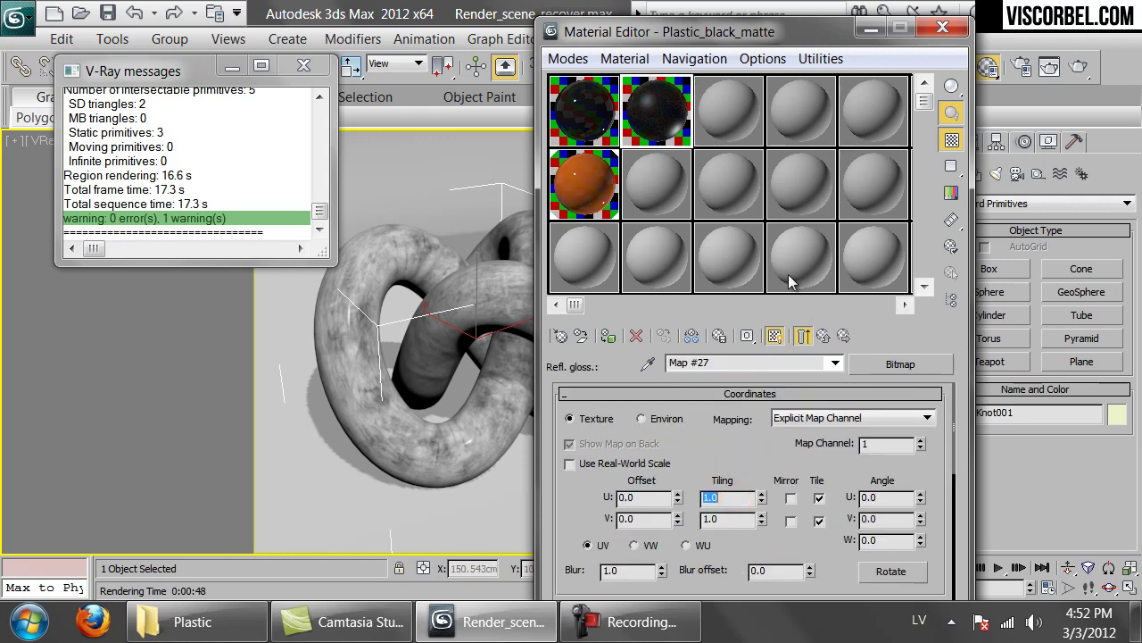
# Check the tiling and bitmap of Plastic_black_matte's reflection glossiness and bump maps, then close the Material Editor.
pyautogui.click(823, 335)
pyautogui.click(740, 466)
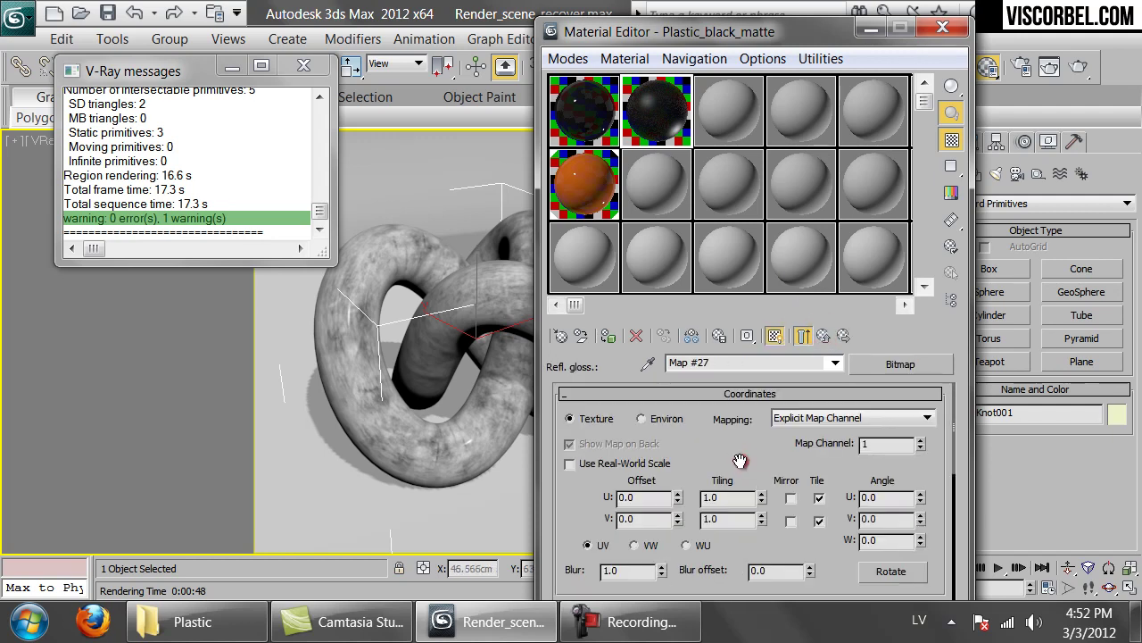
pyautogui.click(823, 336)
pyautogui.scroll(-6, 787, 531)
pyautogui.scroll(-10, 787, 531)
pyautogui.click(776, 494)
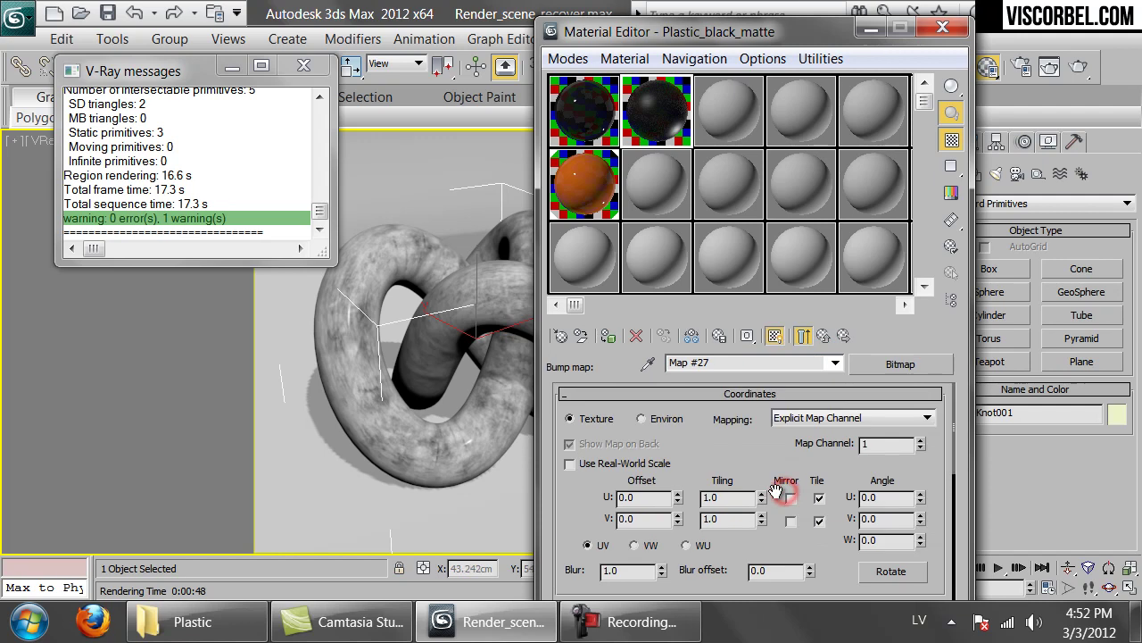
pyautogui.moveTo(827, 551); pyautogui.dragTo(797, 254)
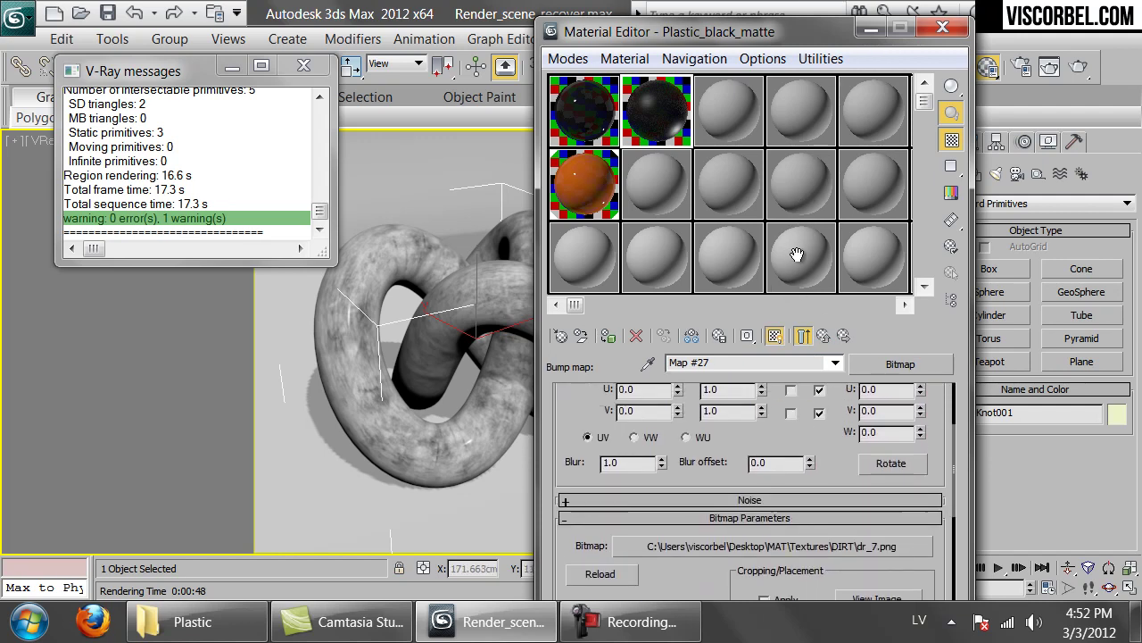
pyautogui.click(942, 27)
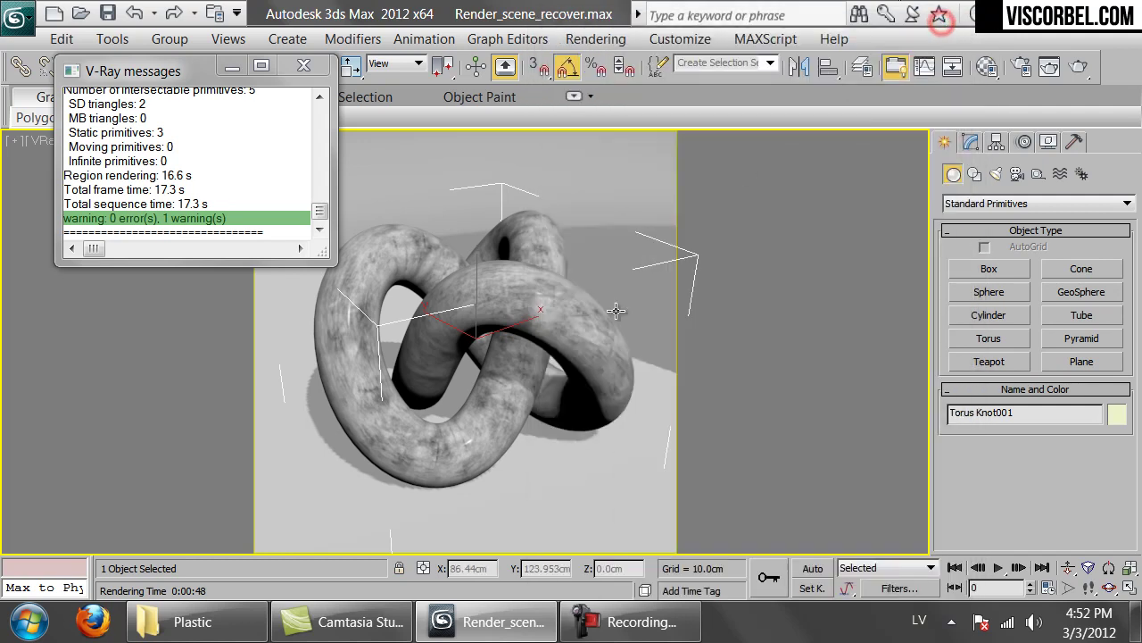
# Reopen the Material Editor and check the tiling of the orange material's reflect map.
pyautogui.press('m')
pyautogui.click(577, 177)
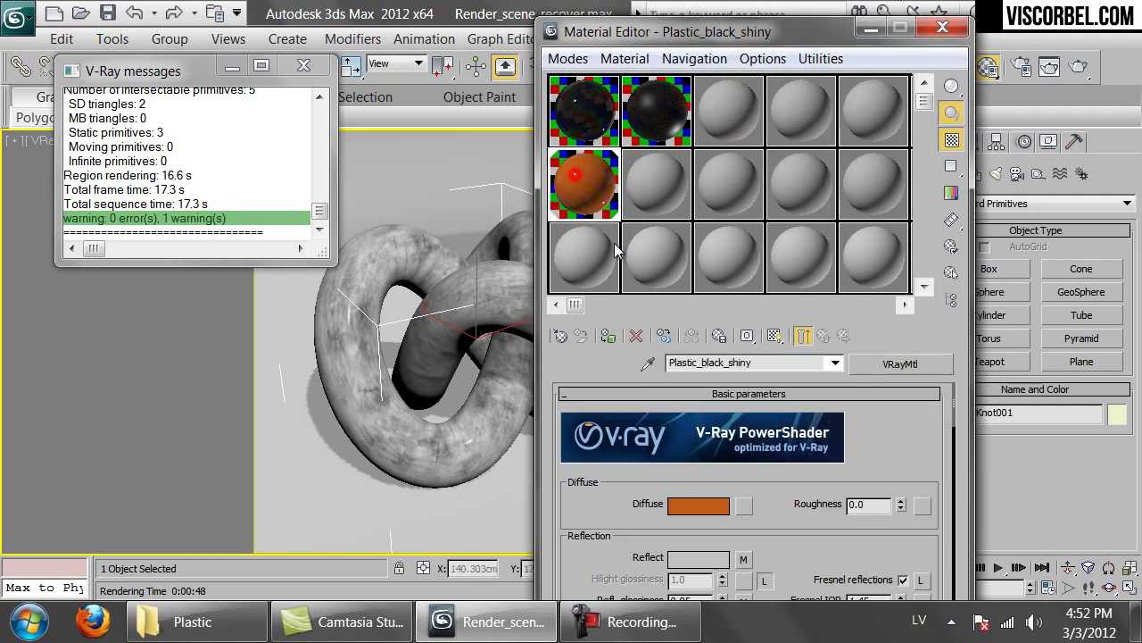
pyautogui.click(743, 561)
pyautogui.doubleClick(741, 497)
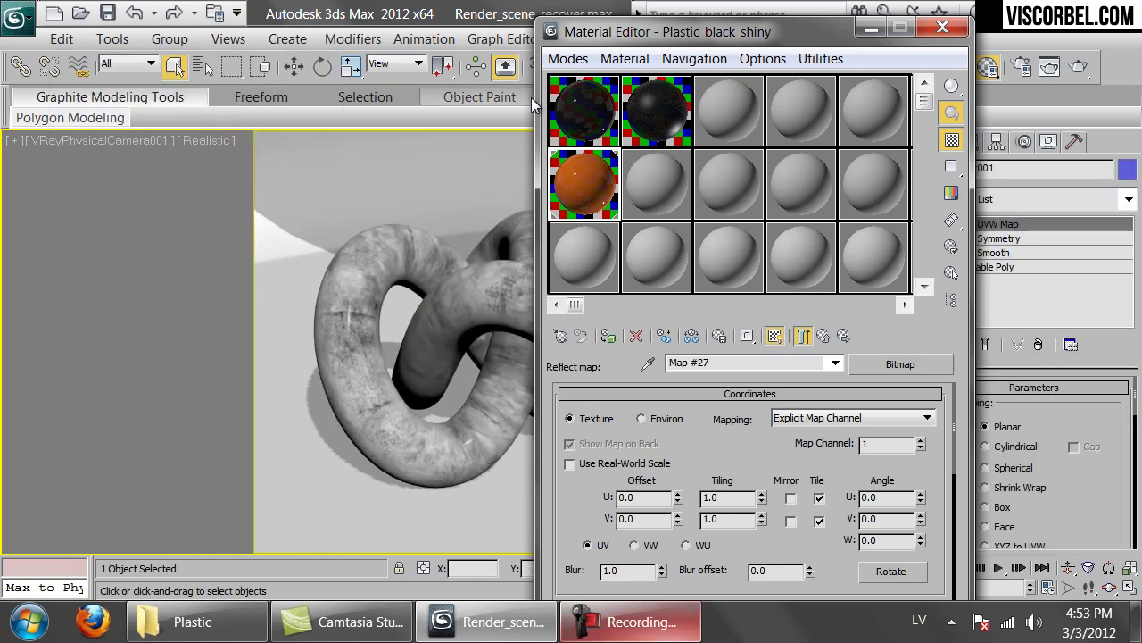
pyautogui.click(593, 196)
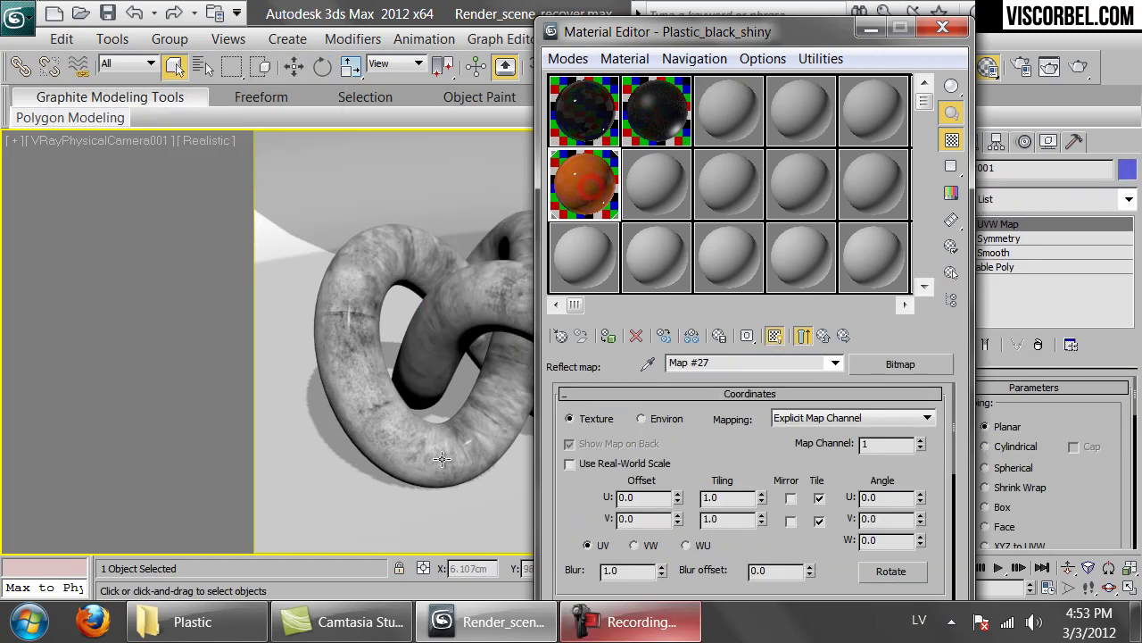
# Open the transparent_white.JPG reference from the Plastic folder, examine it and switch back to 3ds Max.
pyautogui.click(192, 621)
pyautogui.moveTo(354, 420); pyautogui.dragTo(494, 459)
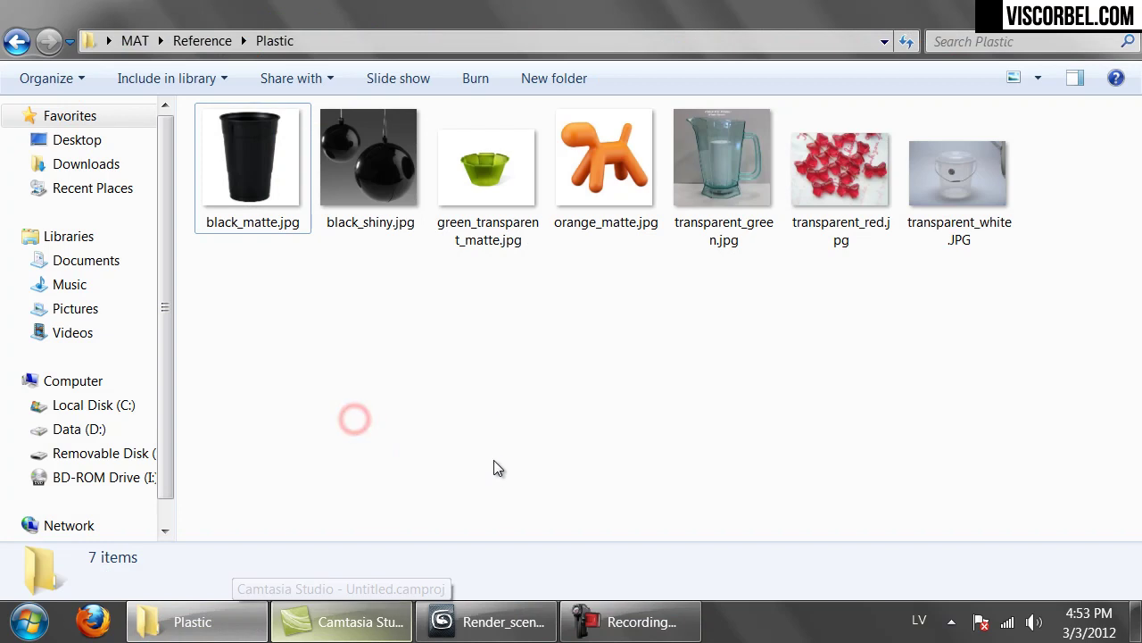
pyautogui.doubleClick(958, 174)
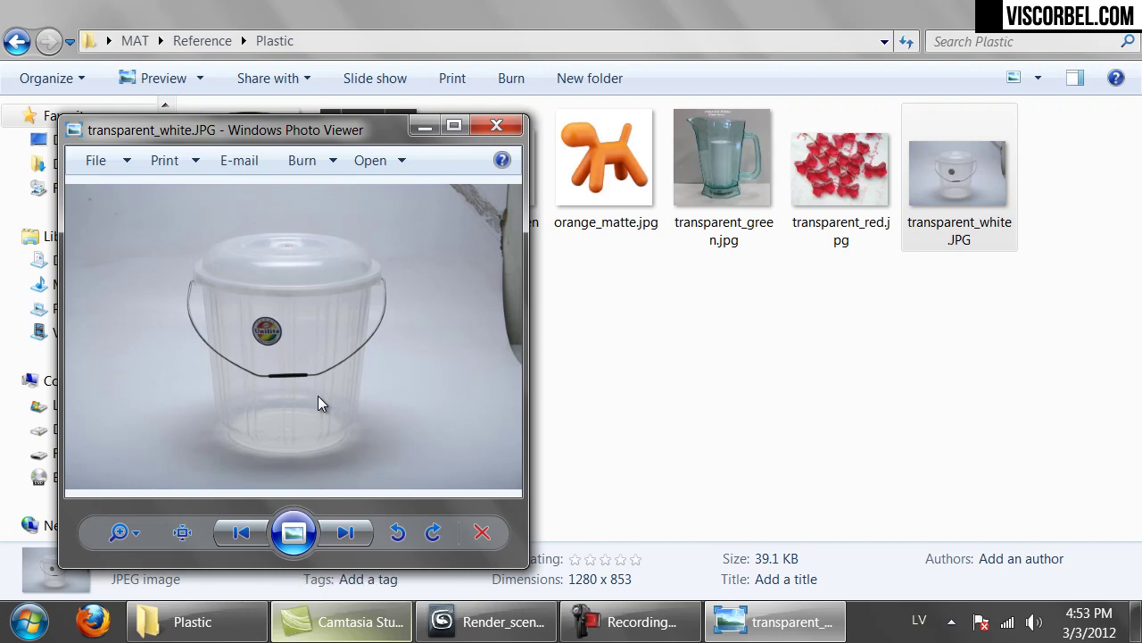
pyautogui.click(453, 618)
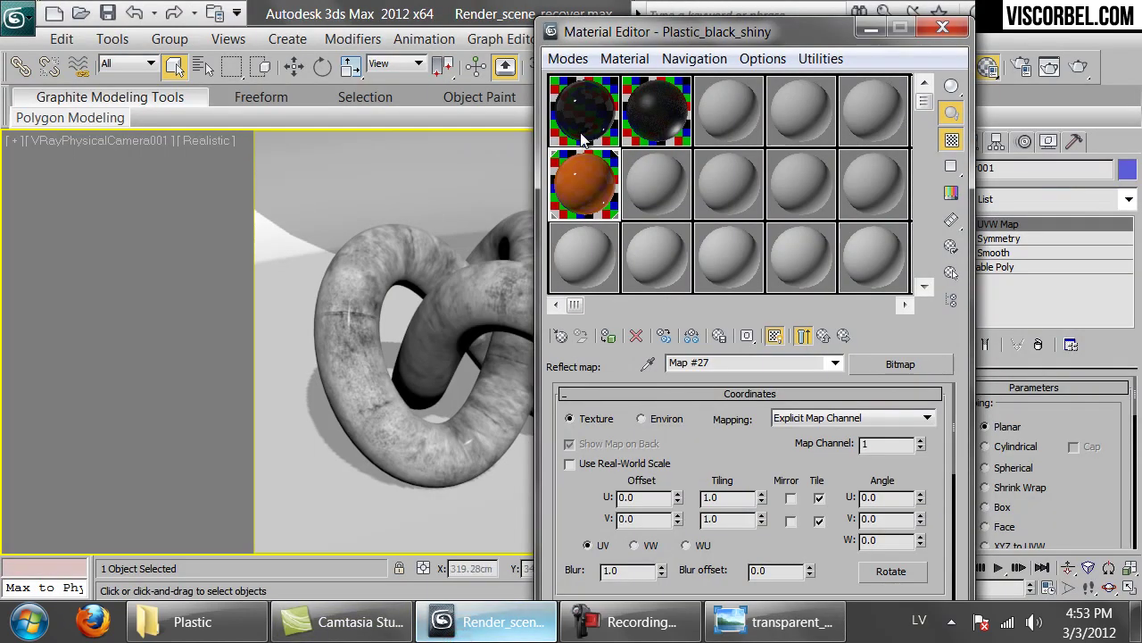
# Copy the shiny black material into the empty slot beside the orange one and rename it Plastic_white_transparent.
pyautogui.moveTo(584, 130); pyautogui.dragTo(656, 185)
pyautogui.moveTo(699, 365); pyautogui.dragTo(584, 357)
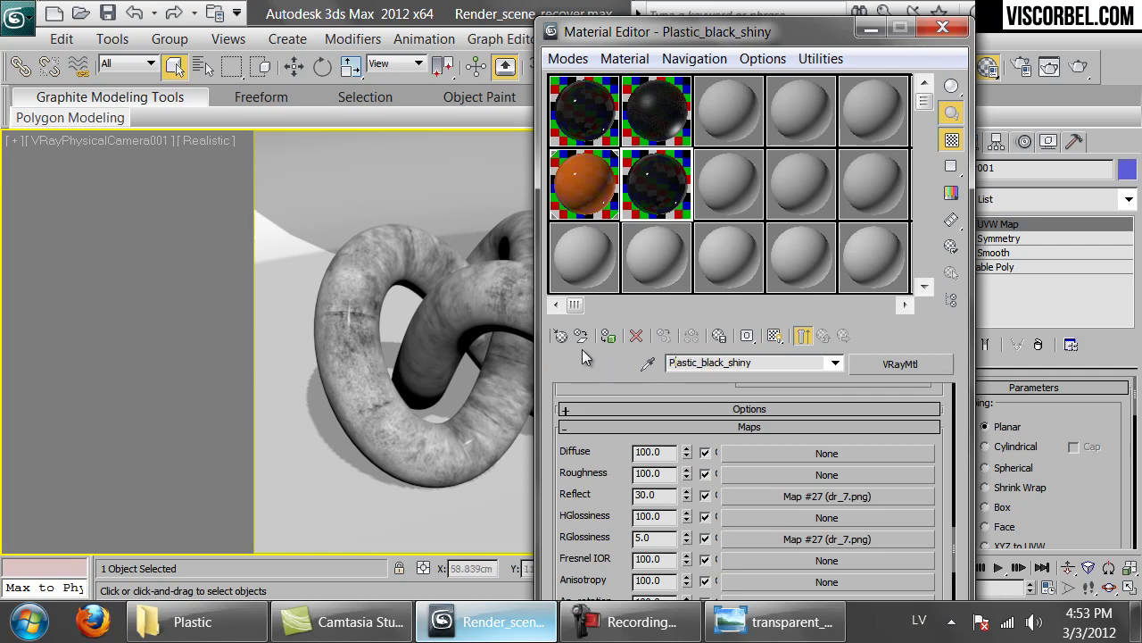
pyautogui.press('Delete')
pyautogui.press('Delete')
pyautogui.press('Delete')
pyautogui.press('Delete')
pyautogui.press('Delete')
pyautogui.press('Delete')
pyautogui.press('Delete')
pyautogui.press('Delete')
pyautogui.press('Delete')
pyautogui.press('Delete')
pyautogui.press('Delete')
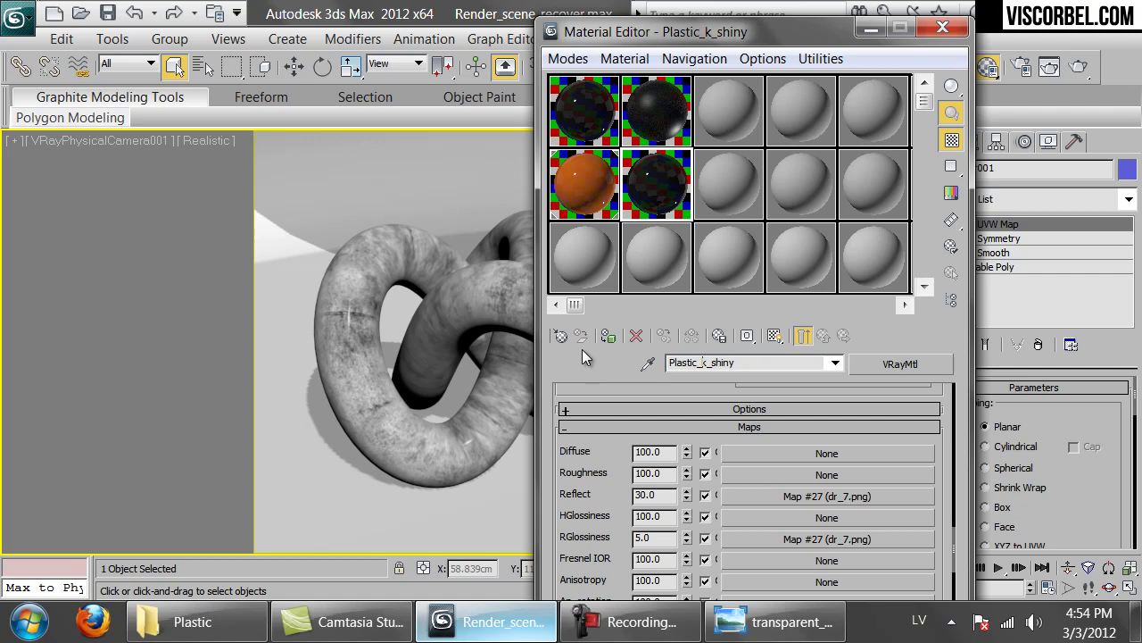
pyautogui.write('white_transparent')
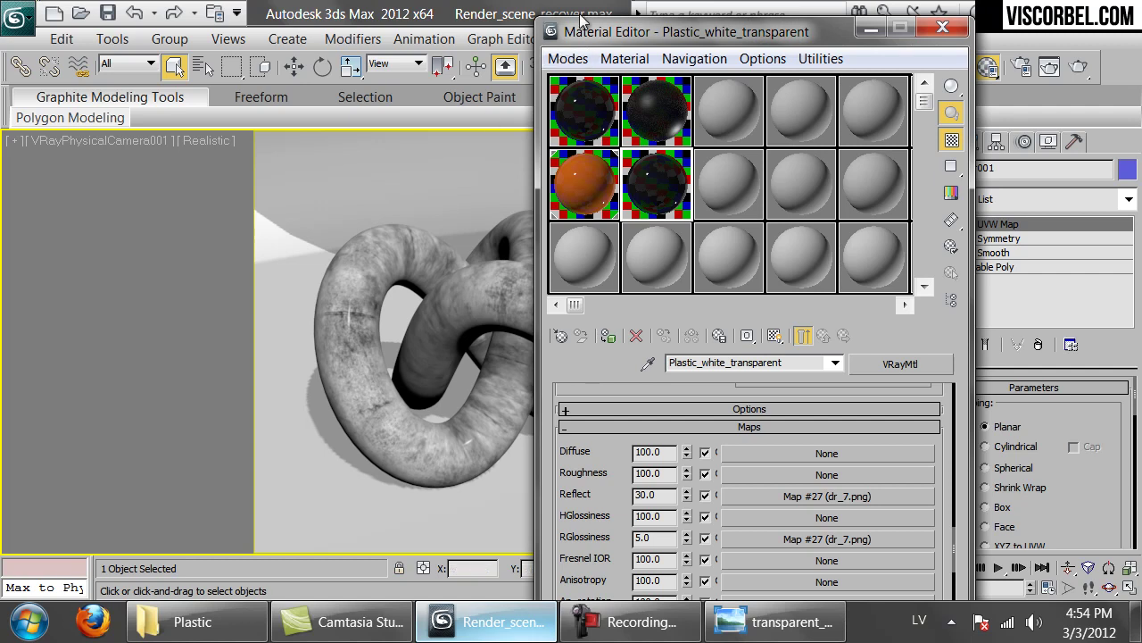
# Check the transparent white reference and set the new material's diffuse color to a neutral light tone with value 190.
pyautogui.moveTo(622, 34); pyautogui.dragTo(602, 23)
pyautogui.scroll(10, 586, 418)
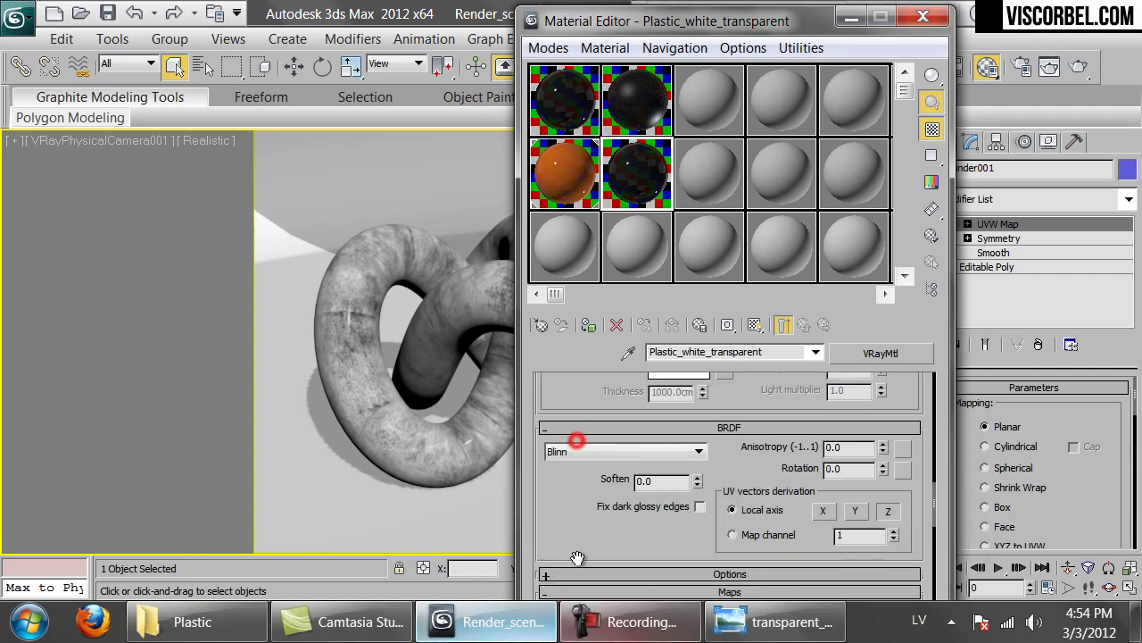
pyautogui.click(740, 635)
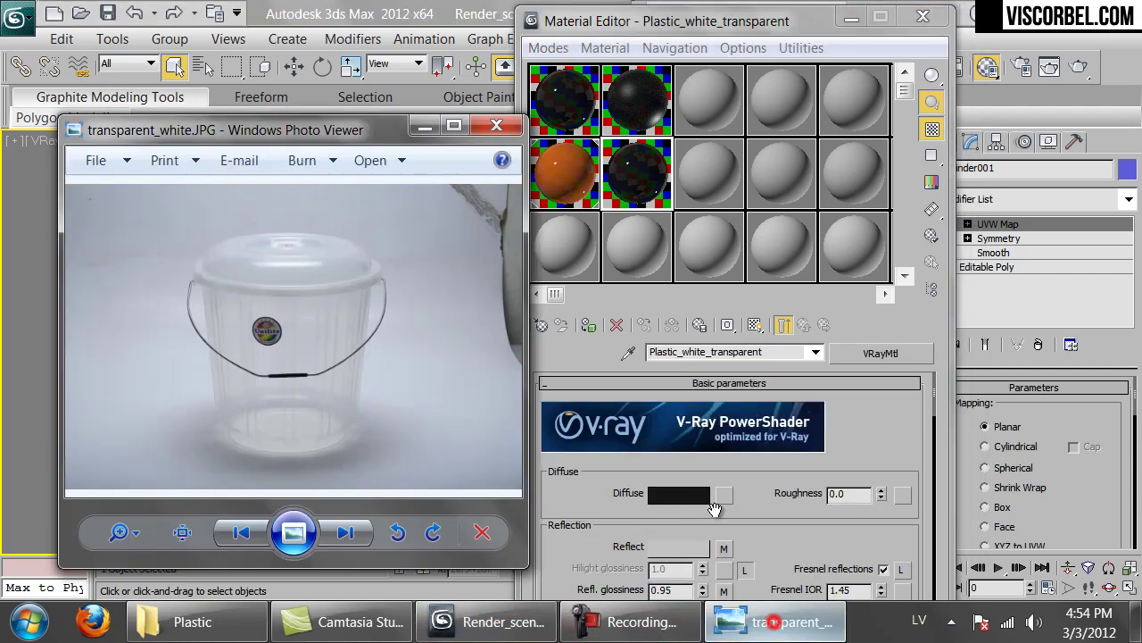
pyautogui.click(659, 496)
pyautogui.click(780, 230)
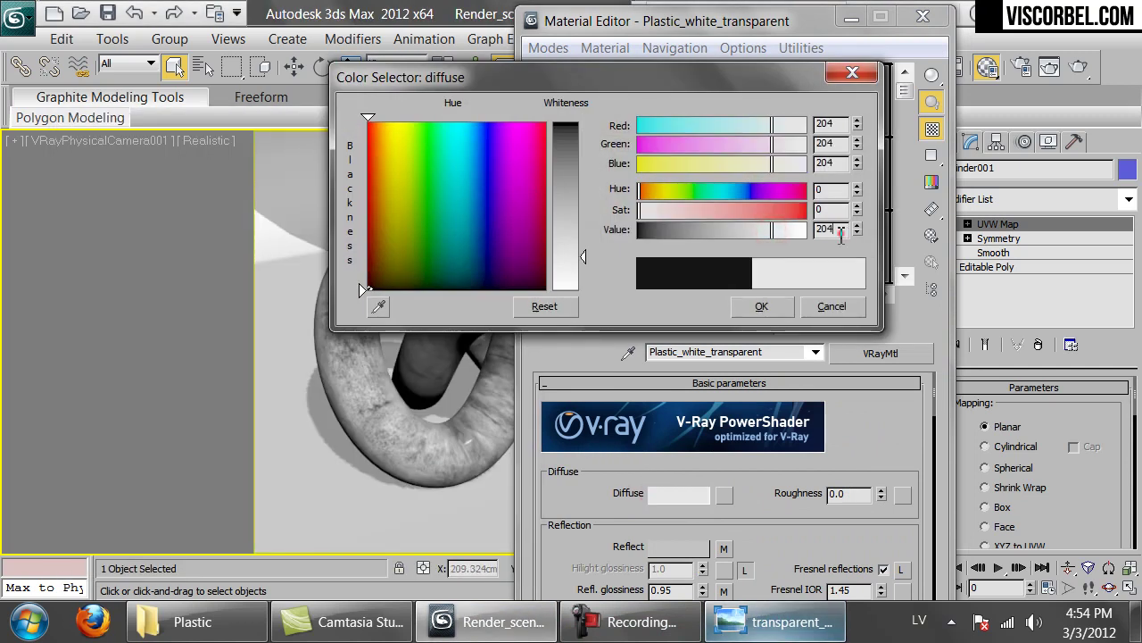
pyautogui.write('180')
pyautogui.press('Return')
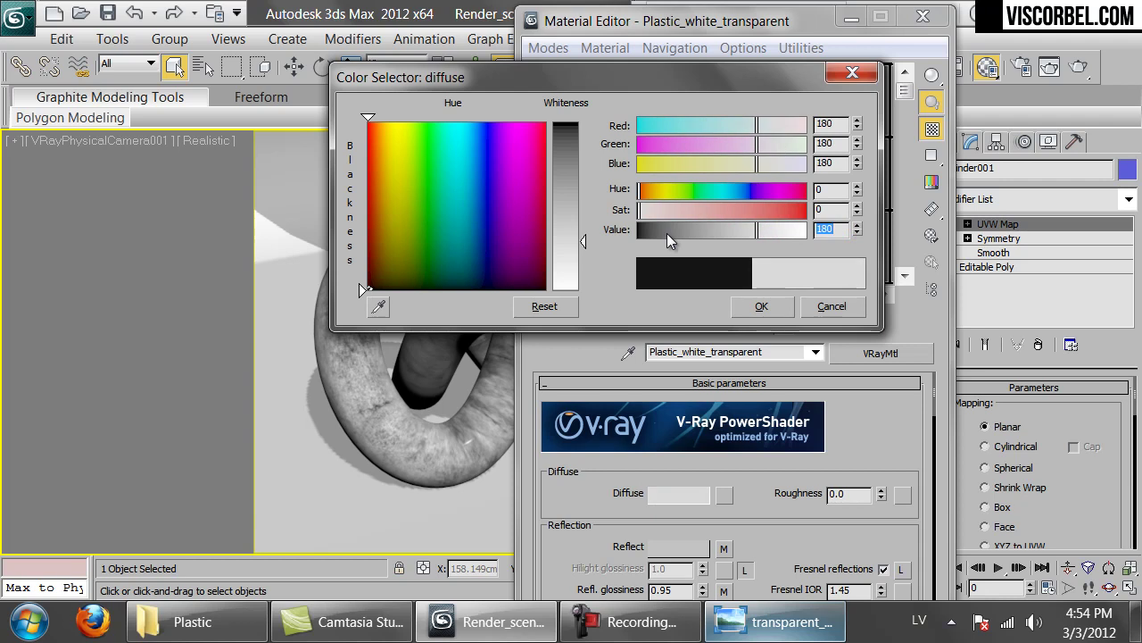
pyautogui.write('190')
pyautogui.press('Return')
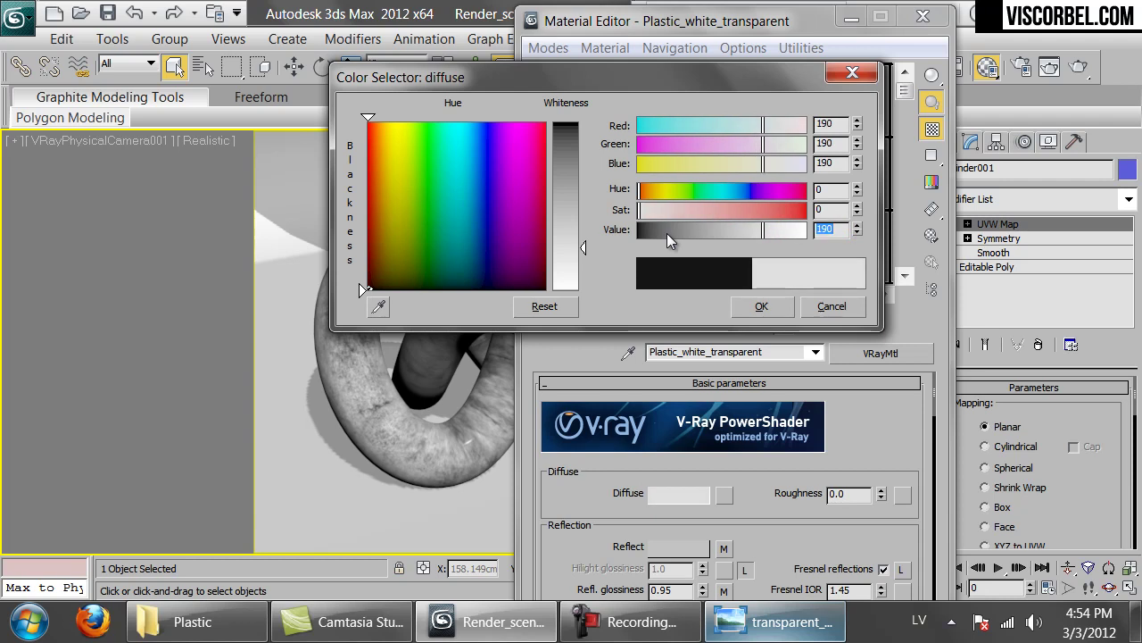
pyautogui.click(761, 306)
# Open an enlarged preview of Plastic_white_transparent and set its bump amount to 2.0.
pyautogui.doubleClick(651, 174)
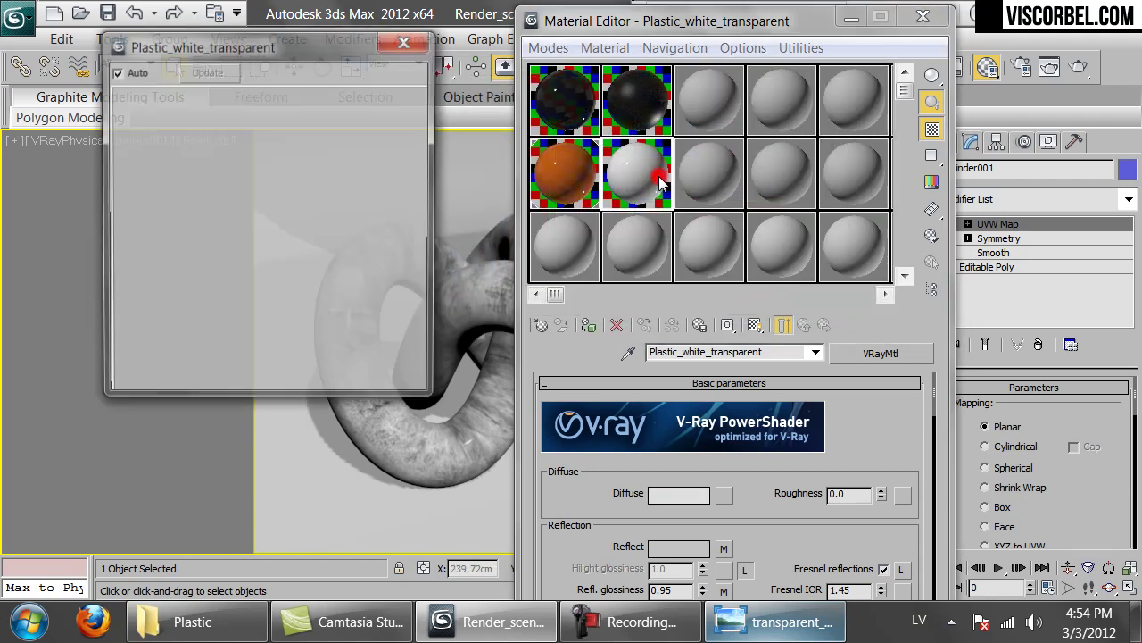
pyautogui.scroll(-15, 770, 516)
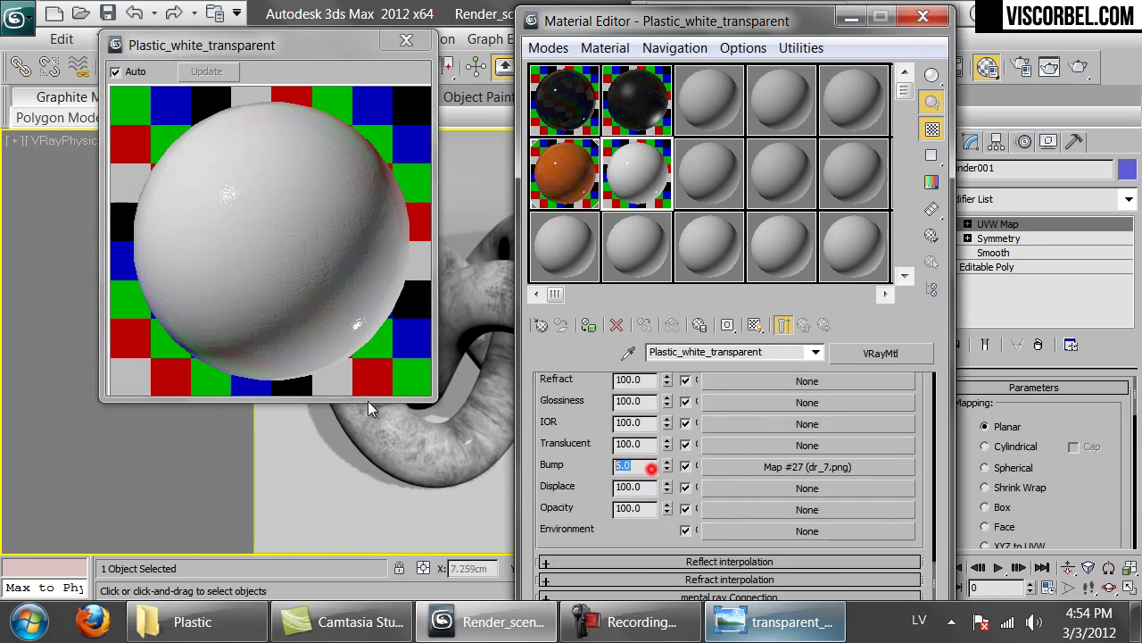
pyautogui.write('2')
pyautogui.press('Return')
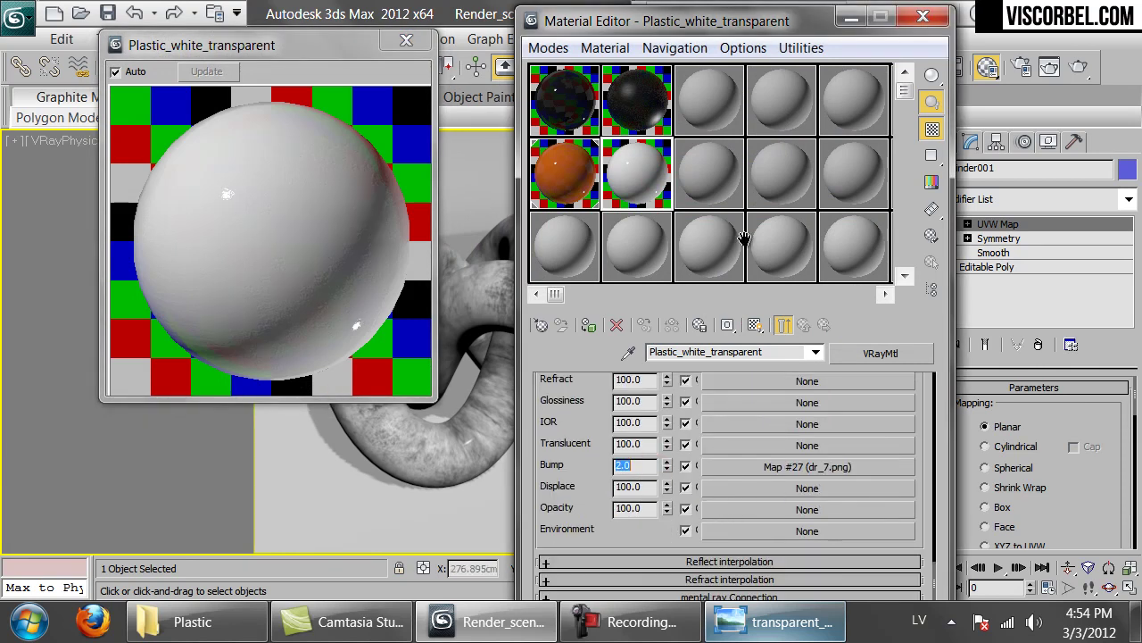
# Compare with the bucket reference and set the white material's reflection glossiness to 0.88.
pyautogui.scroll(15, 584, 407)
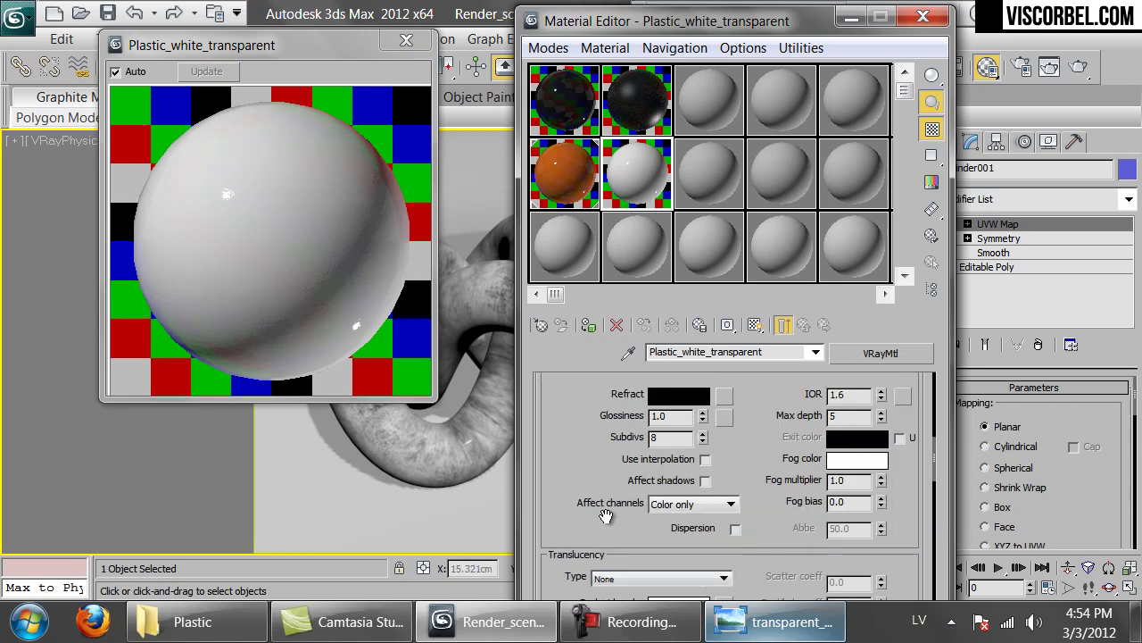
pyautogui.scroll(3, 606, 517)
pyautogui.scroll(-2, 606, 517)
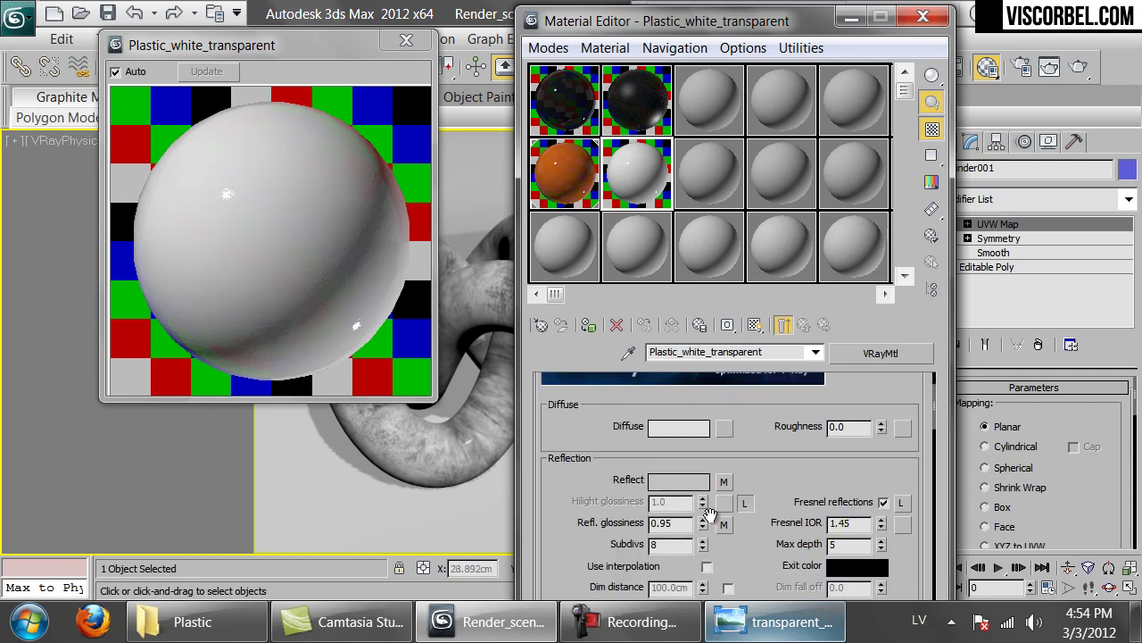
pyautogui.click(775, 622)
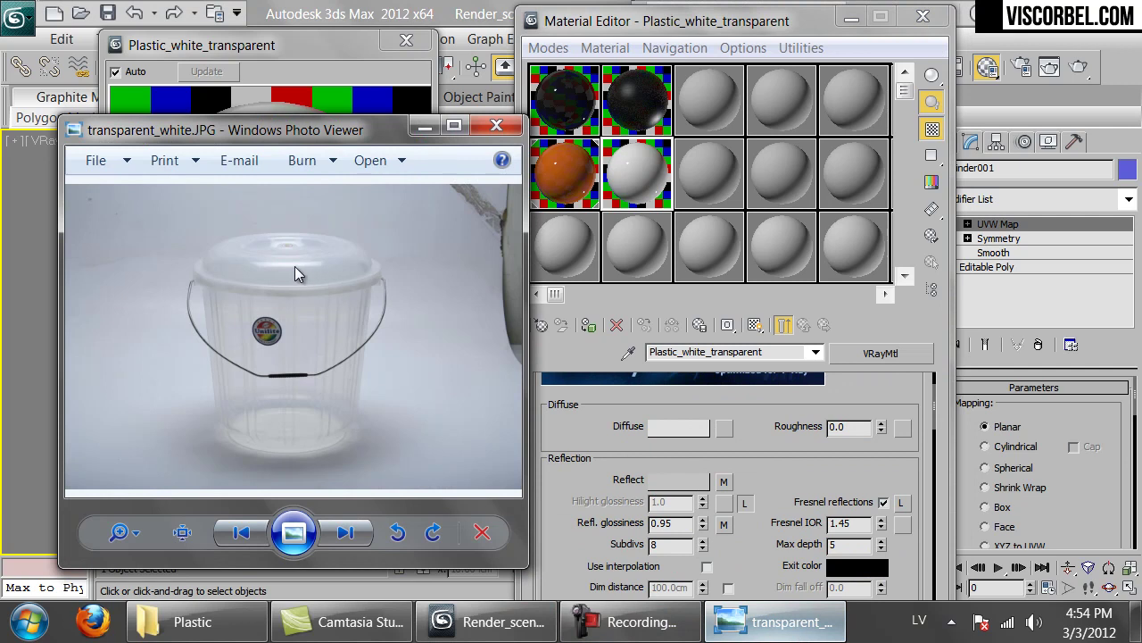
pyautogui.click(680, 523)
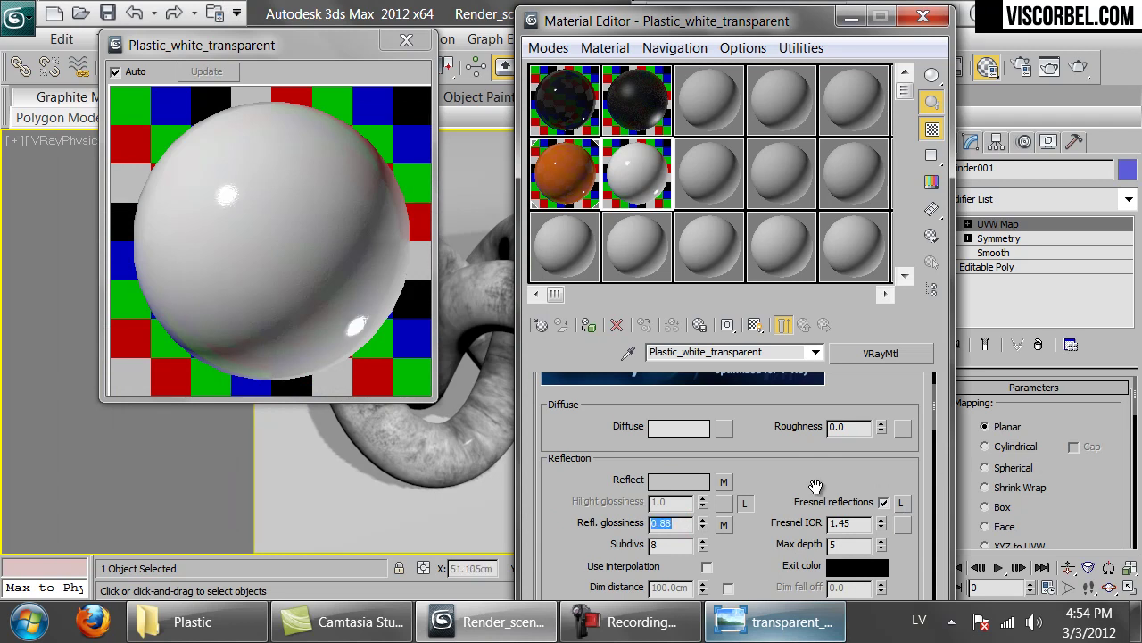
# Set the refraction color of Plastic_white_transparent to a neutral gray with value 180.
pyautogui.moveTo(775, 477); pyautogui.dragTo(730, 458)
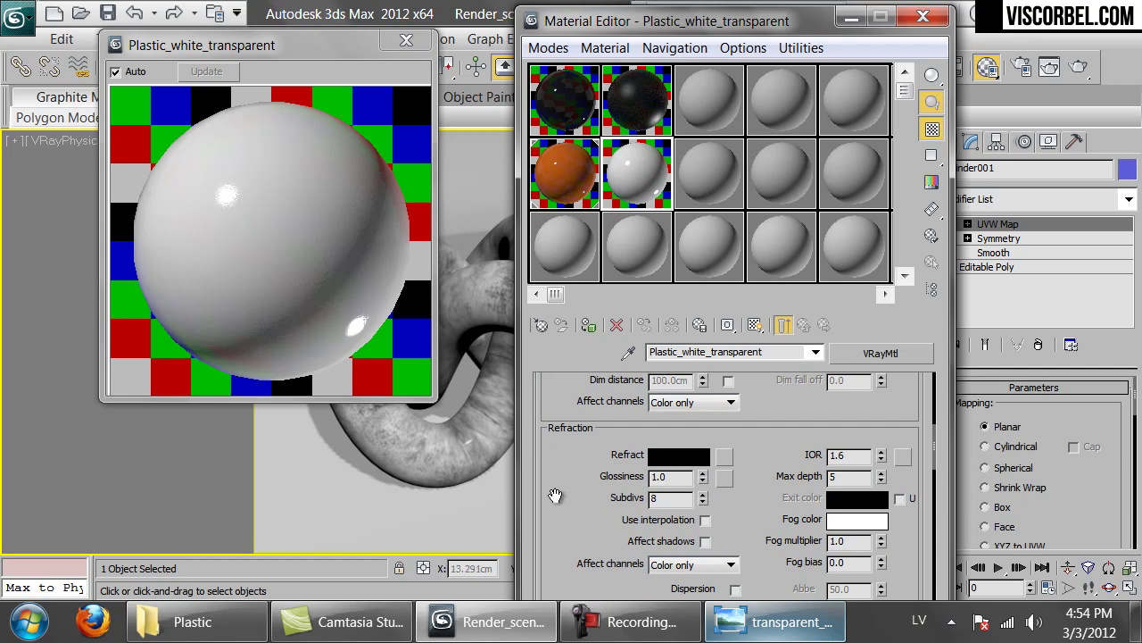
pyautogui.moveTo(569, 532); pyautogui.dragTo(582, 505)
pyautogui.click(664, 433)
pyautogui.click(726, 232)
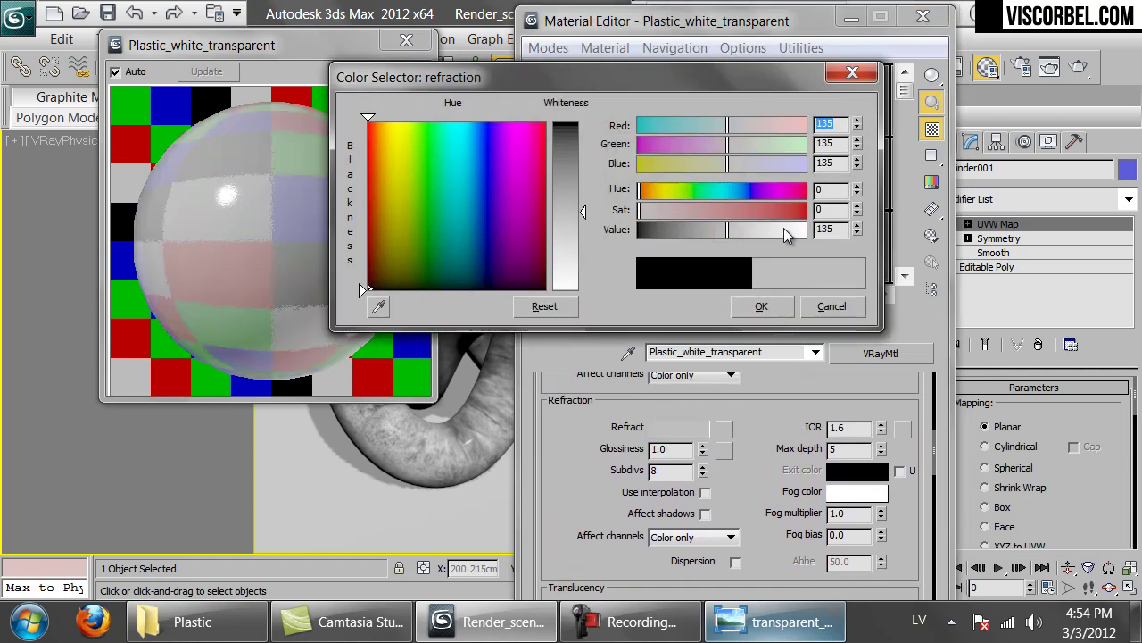
pyautogui.write('180')
pyautogui.press('Return')
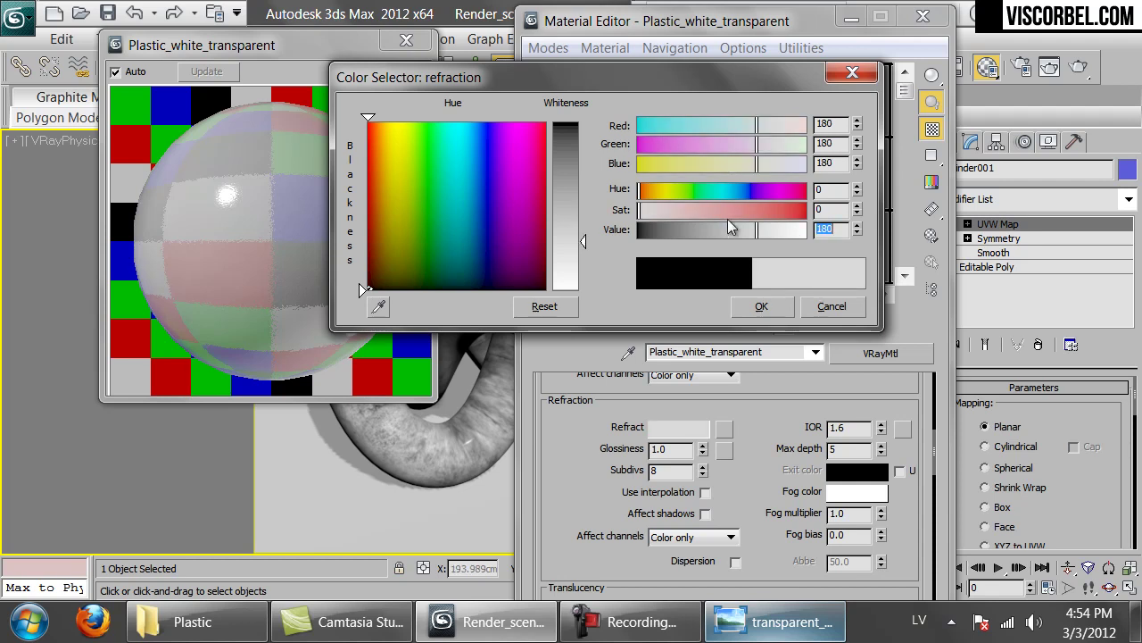
pyautogui.click(761, 306)
# Compare with the transparent bucket reference and set the refraction color value to 160.
pyautogui.click(768, 634)
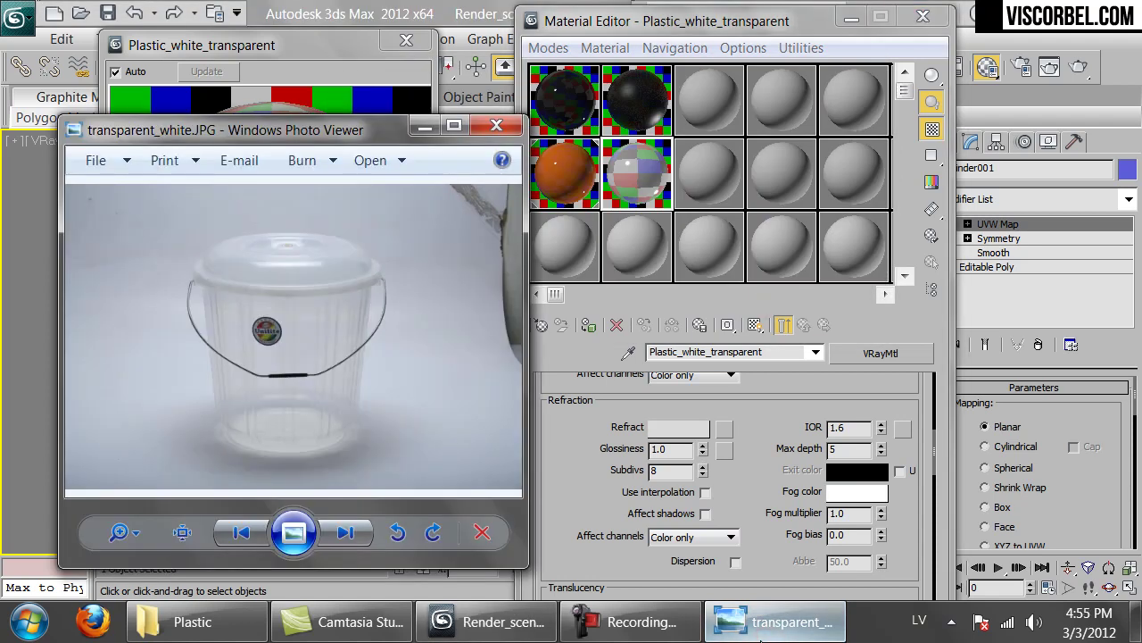
pyautogui.click(768, 622)
pyautogui.click(687, 428)
pyautogui.doubleClick(830, 230)
pyautogui.write('160')
pyautogui.press('Return')
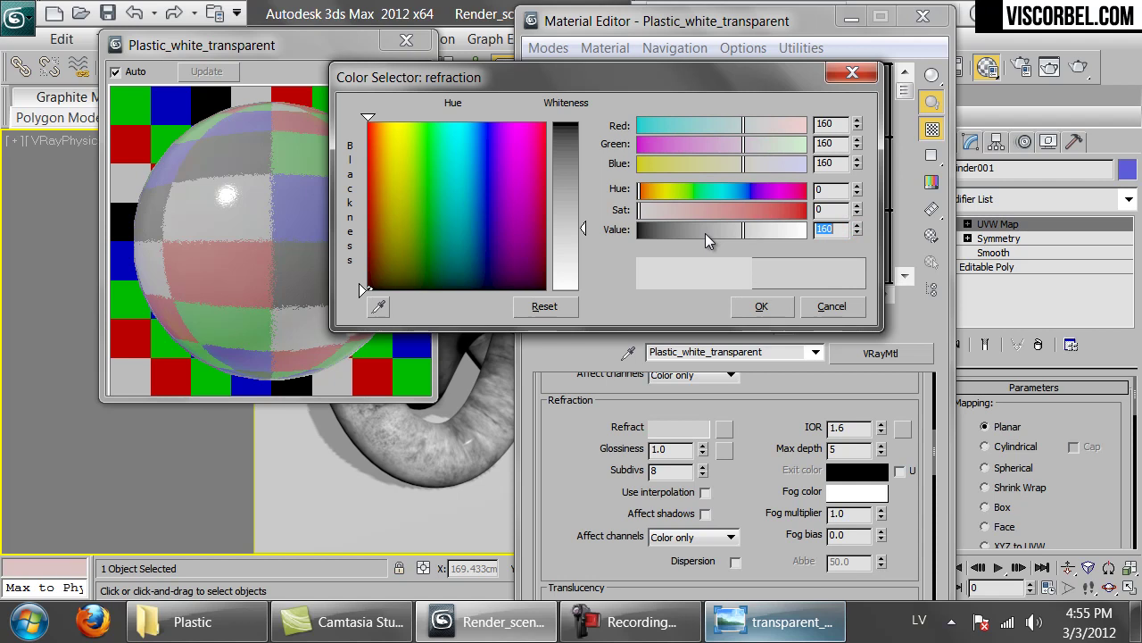
pyautogui.click(775, 306)
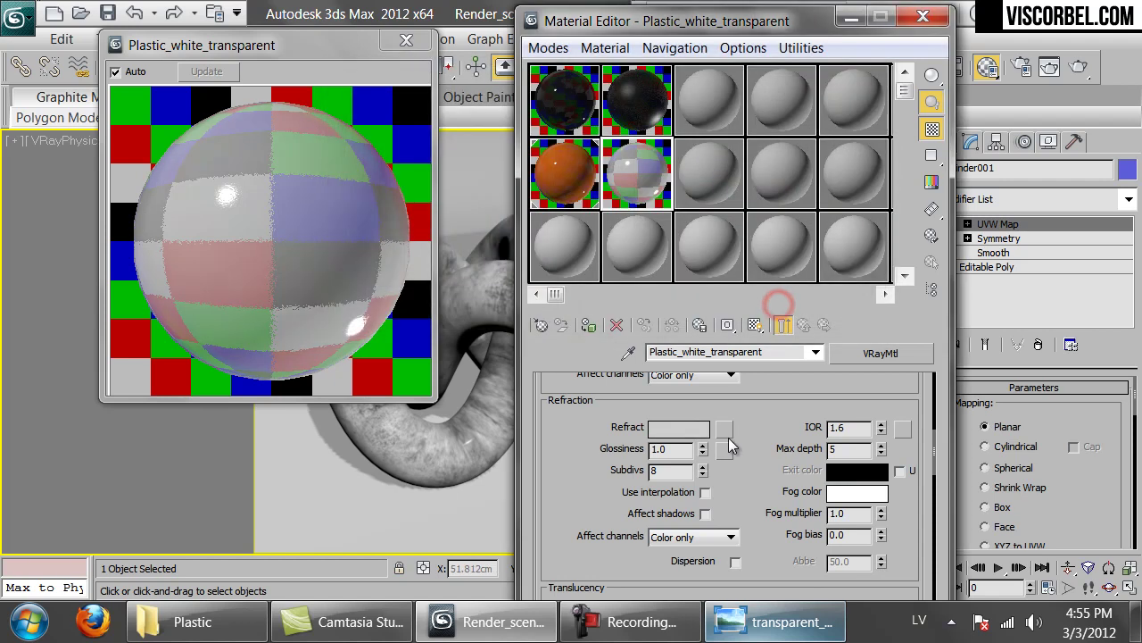
# Check the bucket reference again and set the refraction glossiness to 0.95 and the refraction IOR to 1.45.
pyautogui.moveTo(749, 442); pyautogui.dragTo(747, 481)
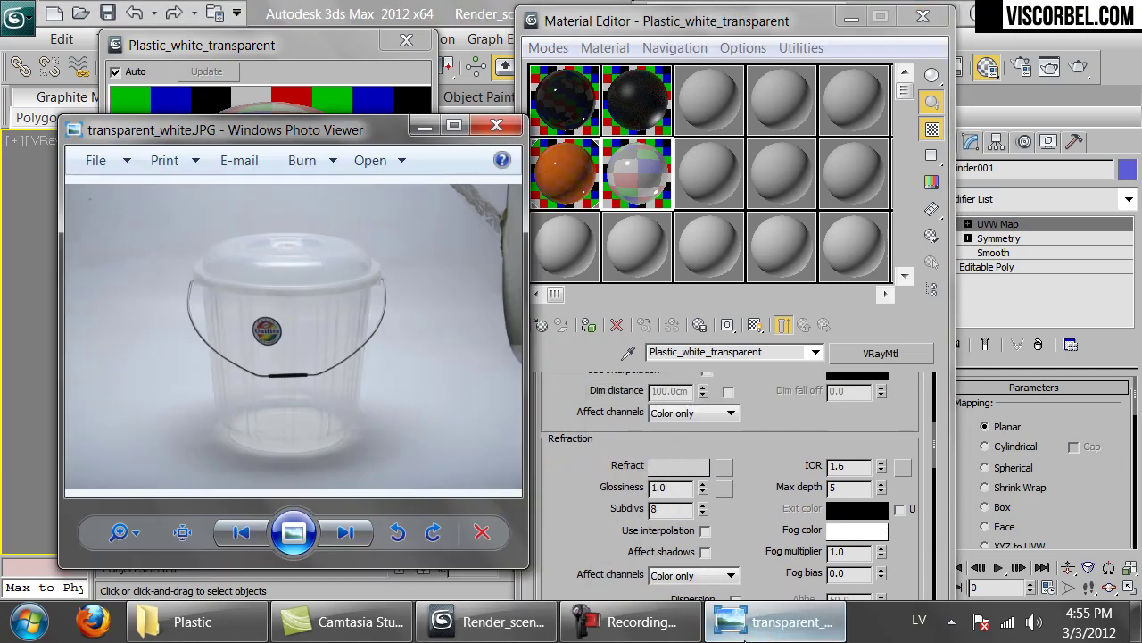
pyautogui.click(743, 629)
pyautogui.doubleClick(684, 489)
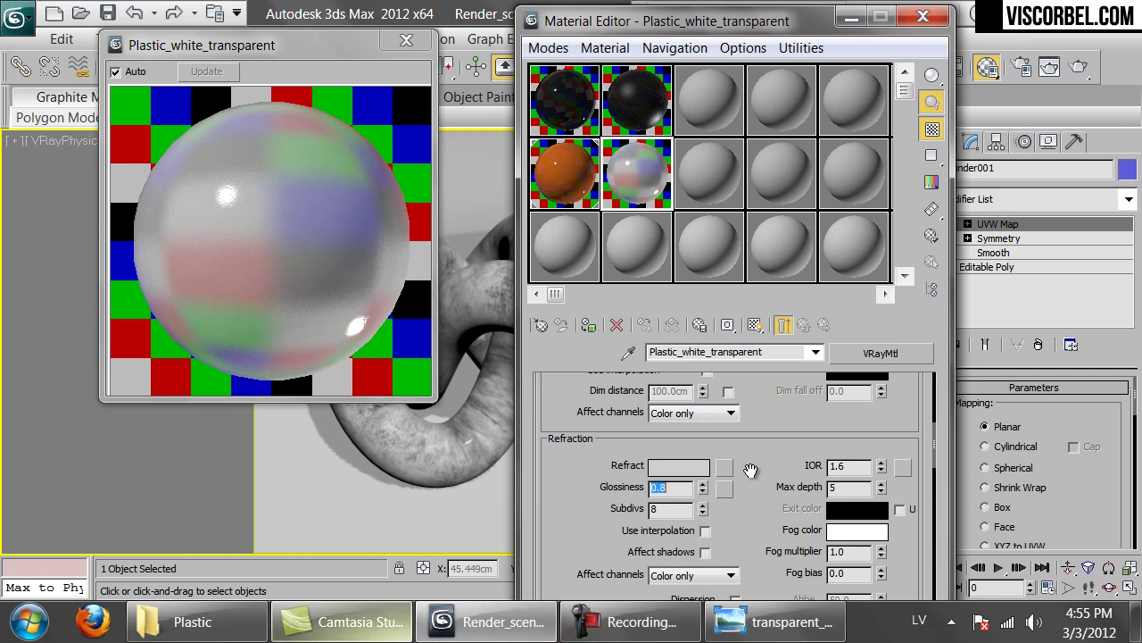
pyautogui.write('.')
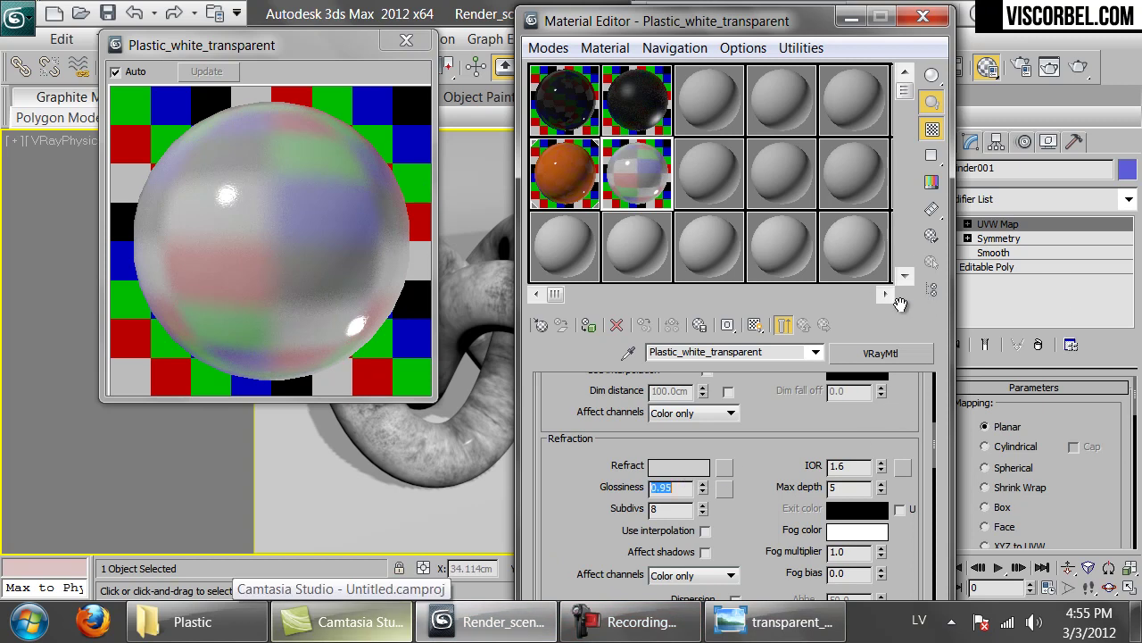
pyautogui.doubleClick(852, 466)
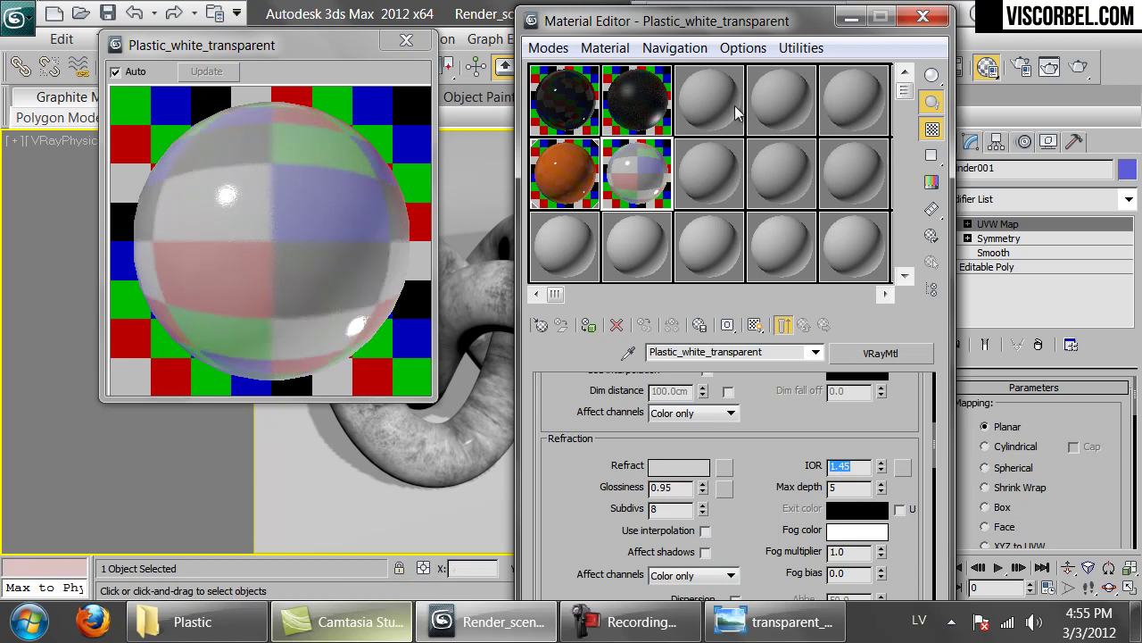
# Enable Affect shadows for the material's refraction and start a test render.
pyautogui.moveTo(772, 453); pyautogui.dragTo(752, 403)
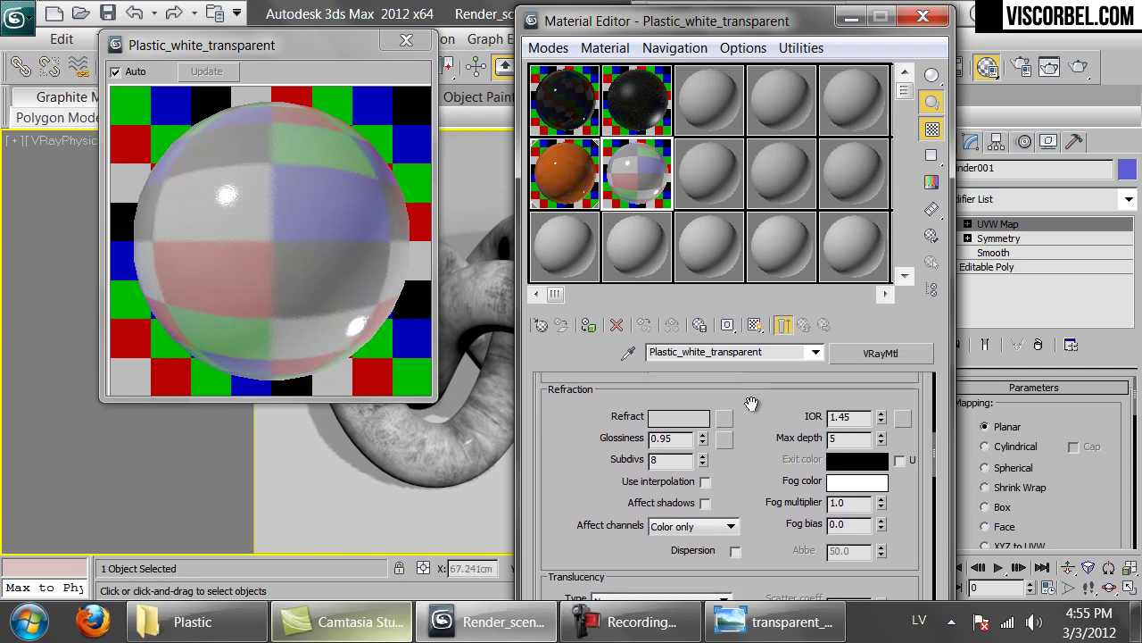
pyautogui.click(678, 527)
pyautogui.click(704, 504)
pyautogui.click(1079, 68)
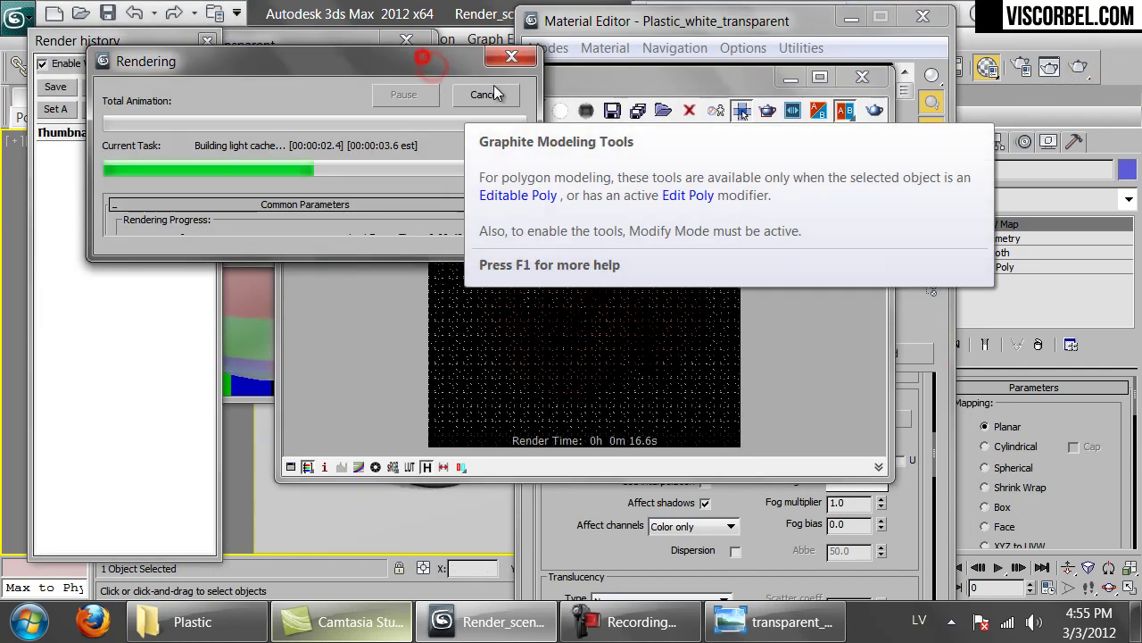
pyautogui.click(863, 77)
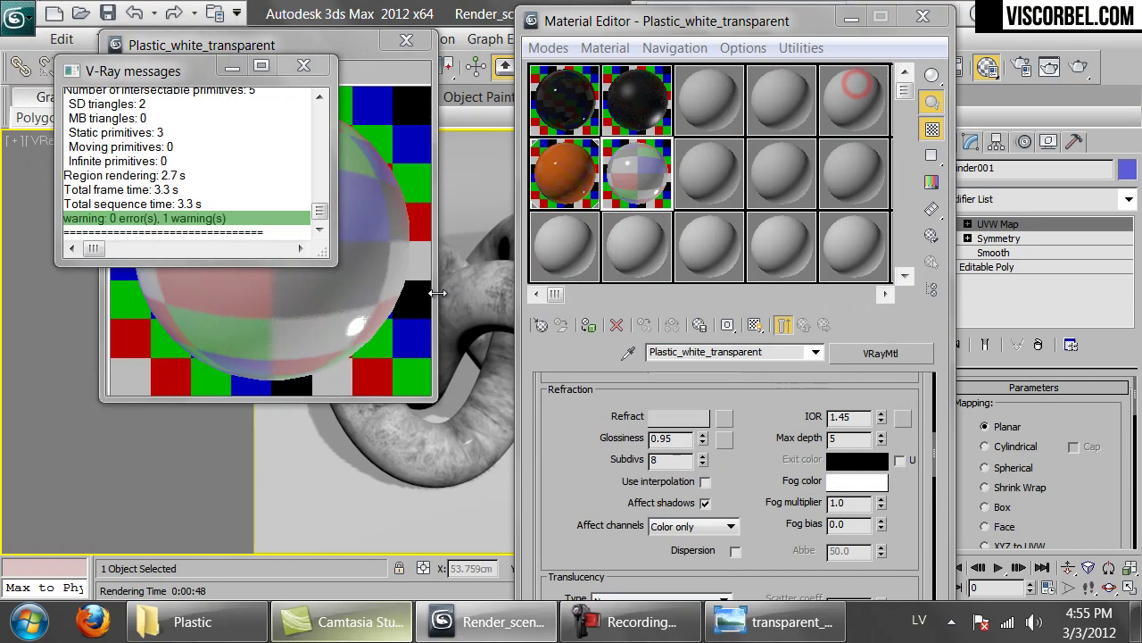
# Assign Plastic_white_transparent to the torus knot and test-render it in the scene.
pyautogui.click(475, 459)
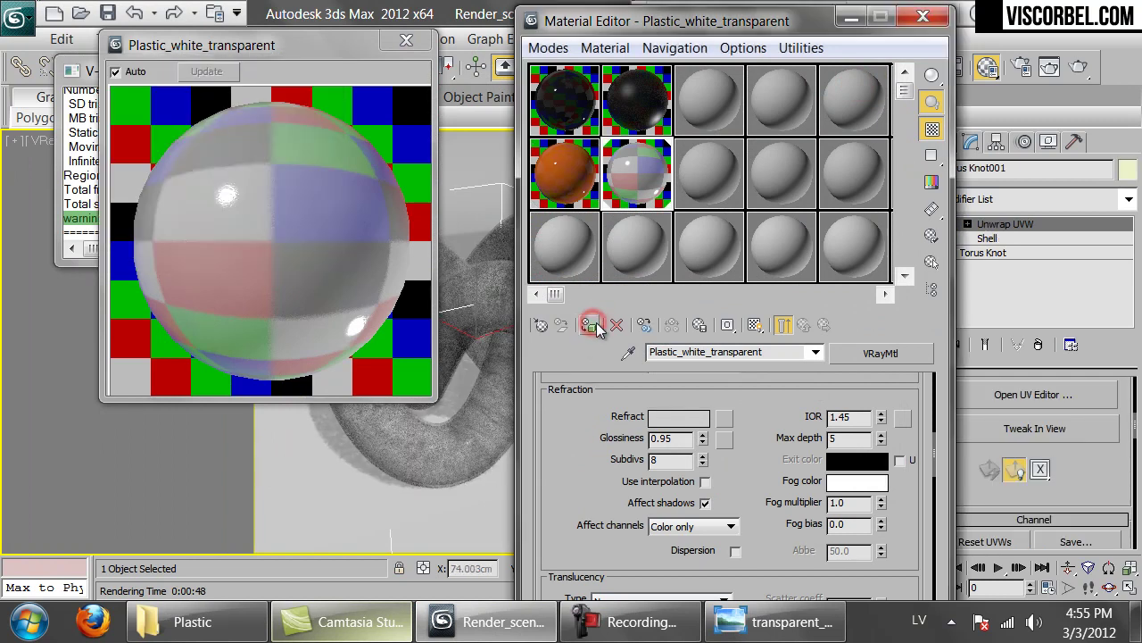
pyautogui.click(1079, 68)
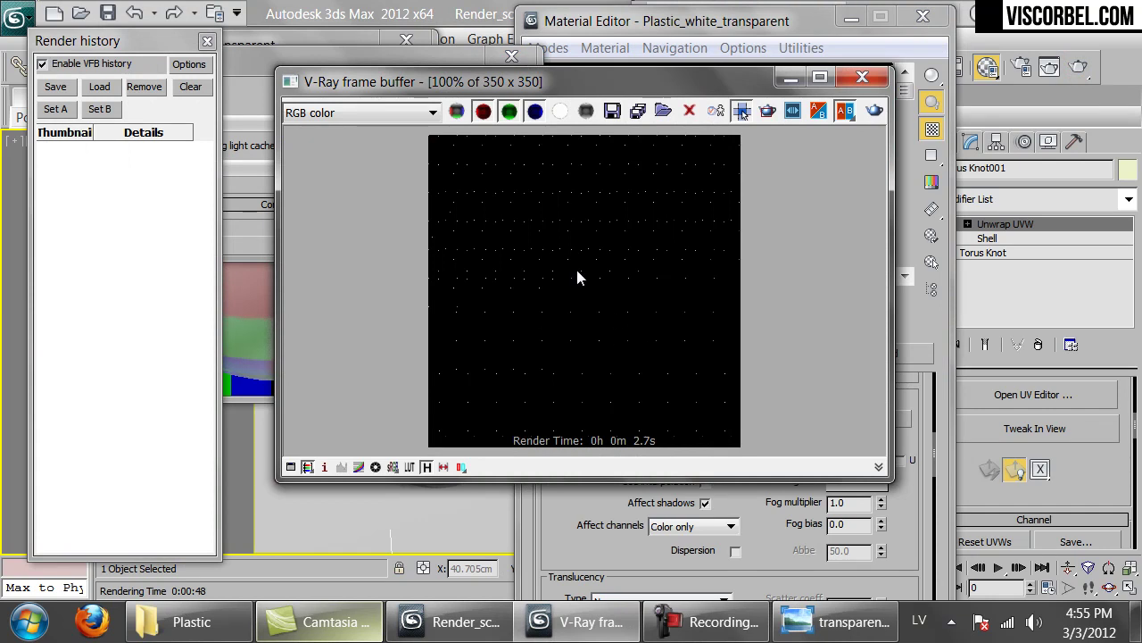
pyautogui.scroll(-1, 549, 281)
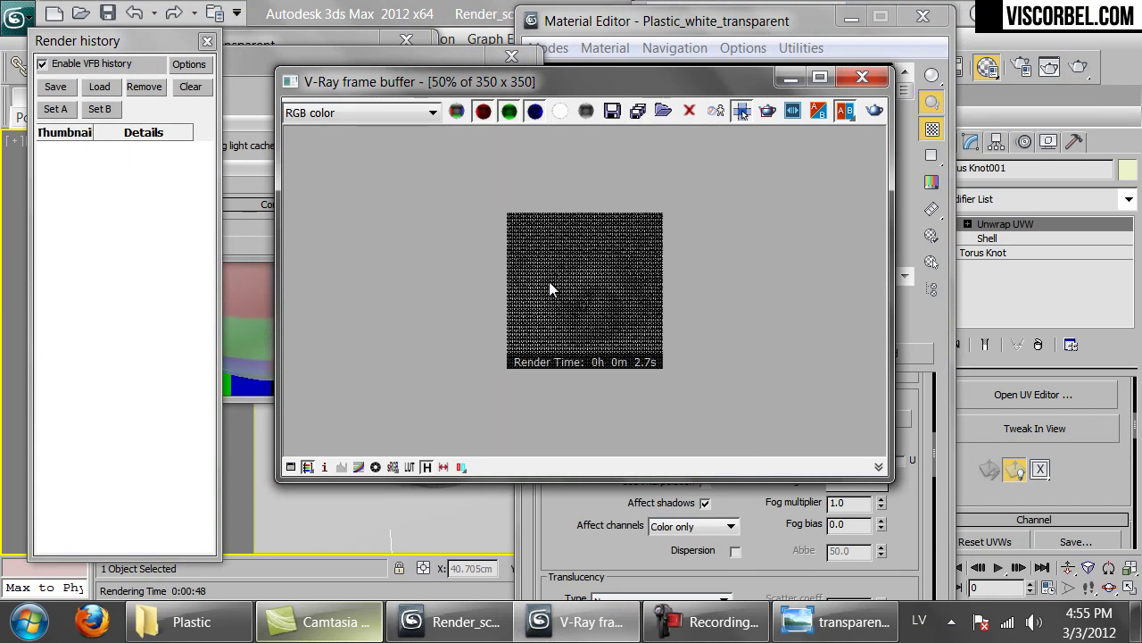
pyautogui.scroll(2, 549, 281)
pyautogui.scroll(-1, 550, 289)
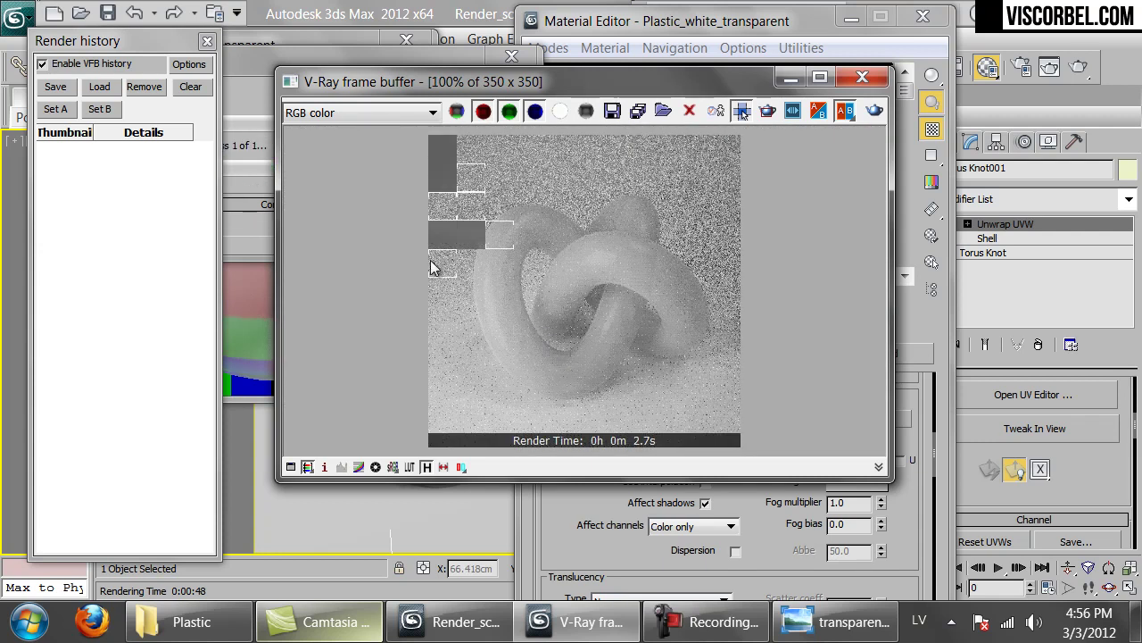
pyautogui.click(250, 226)
pyautogui.click(482, 93)
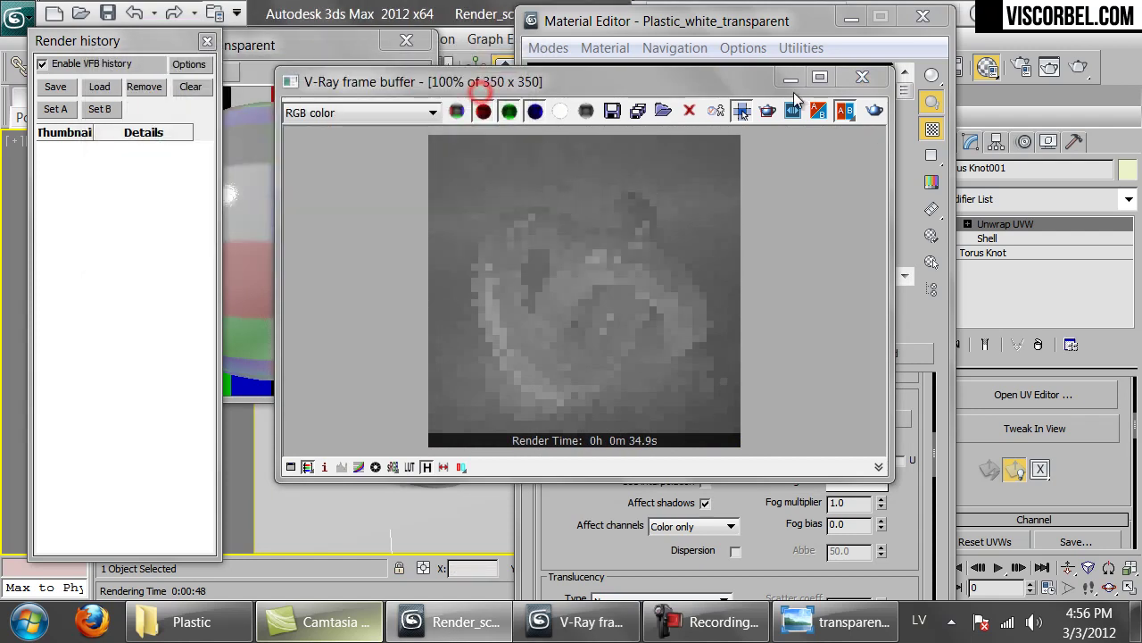
# Check the bucket reference and set the material's refraction color value to 200.
pyautogui.click(839, 622)
pyautogui.click(746, 459)
pyautogui.moveTo(745, 420); pyautogui.dragTo(737, 473)
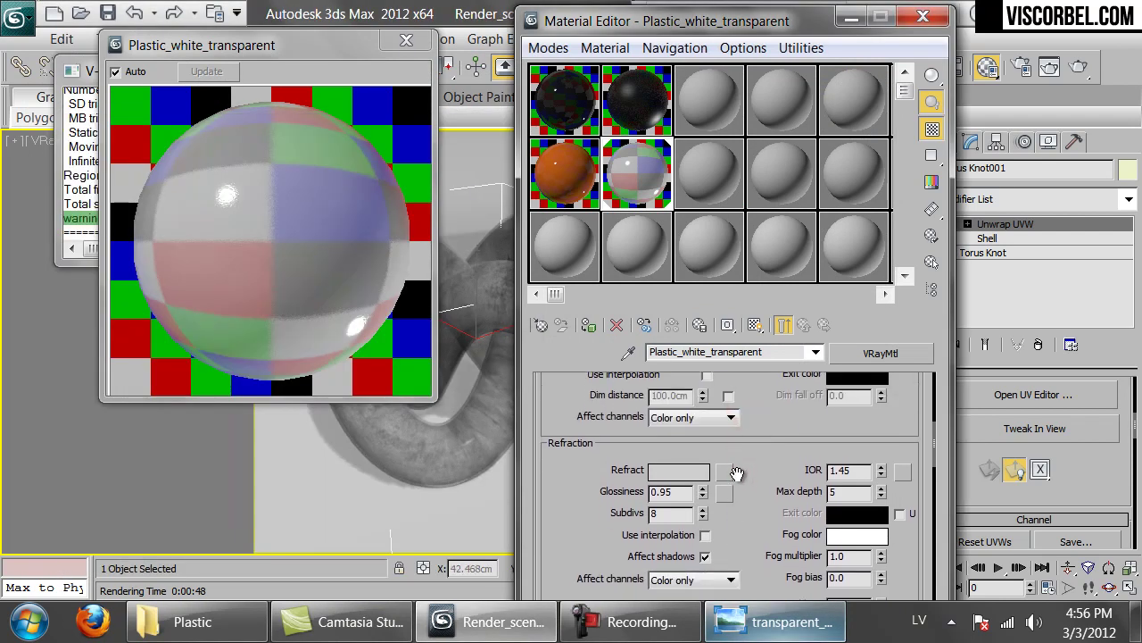
pyautogui.click(668, 470)
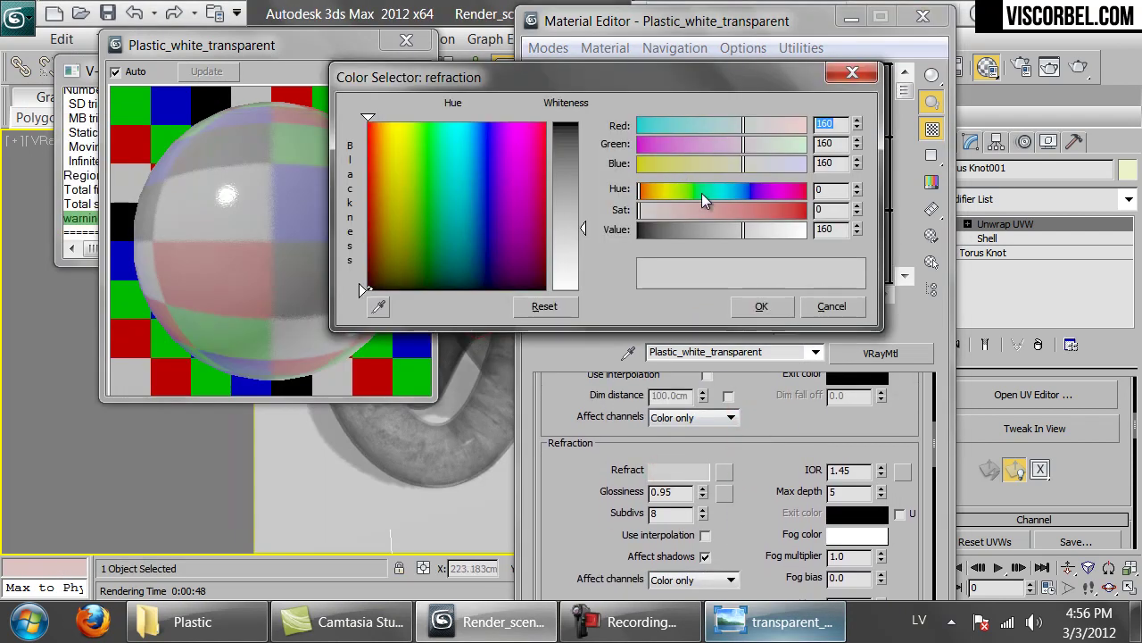
pyautogui.moveTo(682, 79); pyautogui.dragTo(387, 234)
pyautogui.click(557, 378)
pyautogui.write('200')
pyautogui.press('Return')
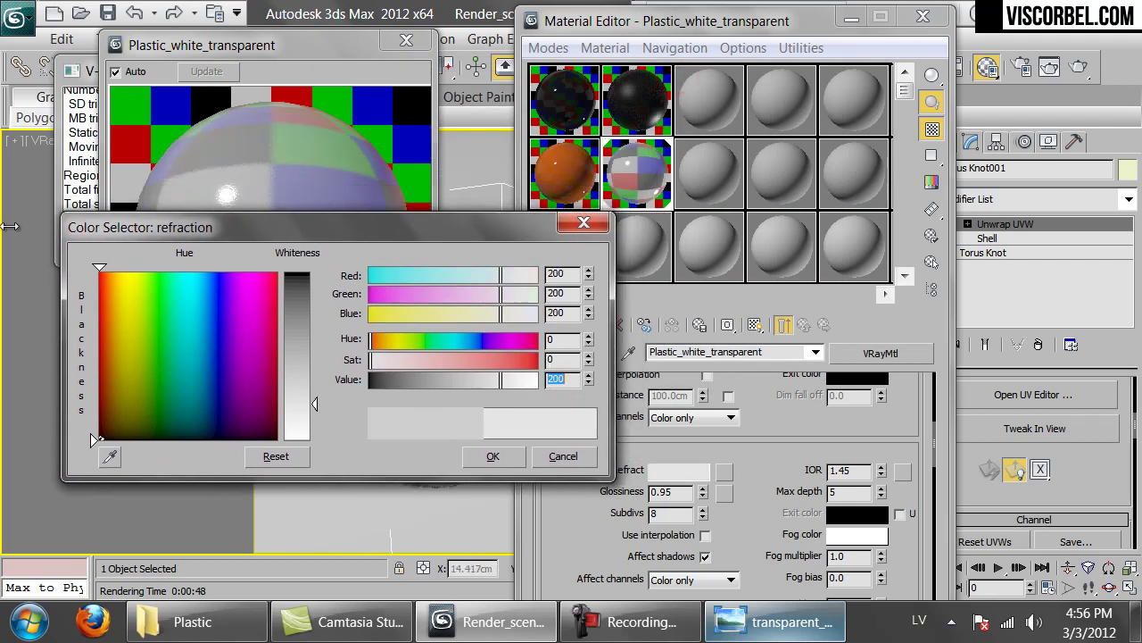
pyautogui.click(491, 456)
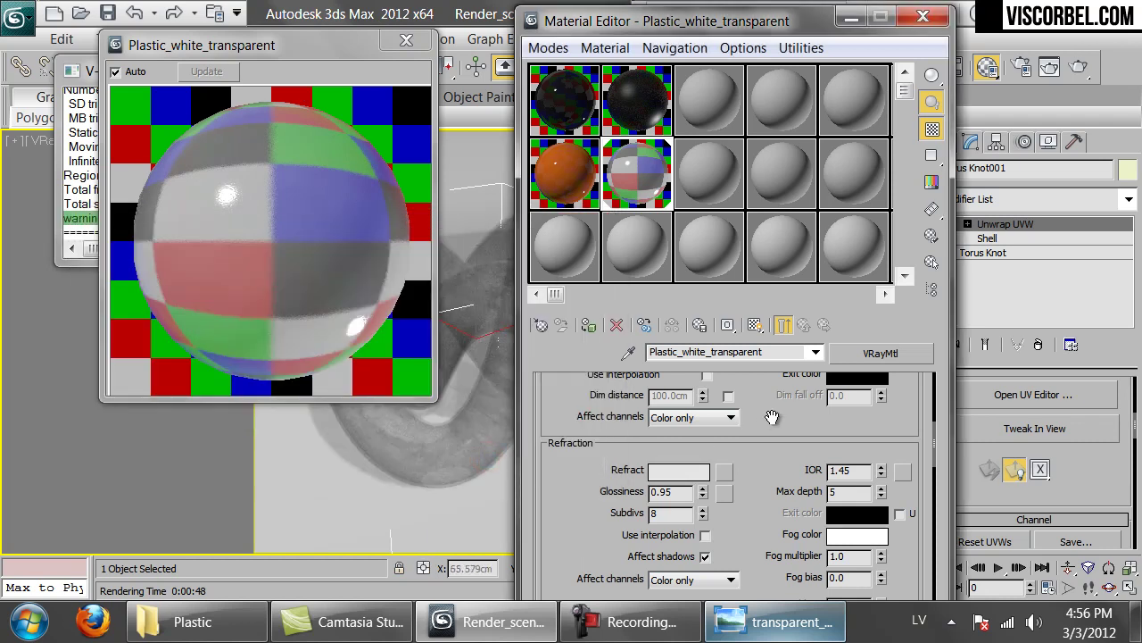
# Set the reflection color of Plastic_white_transparent to a neutral tone with value 180.
pyautogui.scroll(5, 736, 442)
pyautogui.click(671, 437)
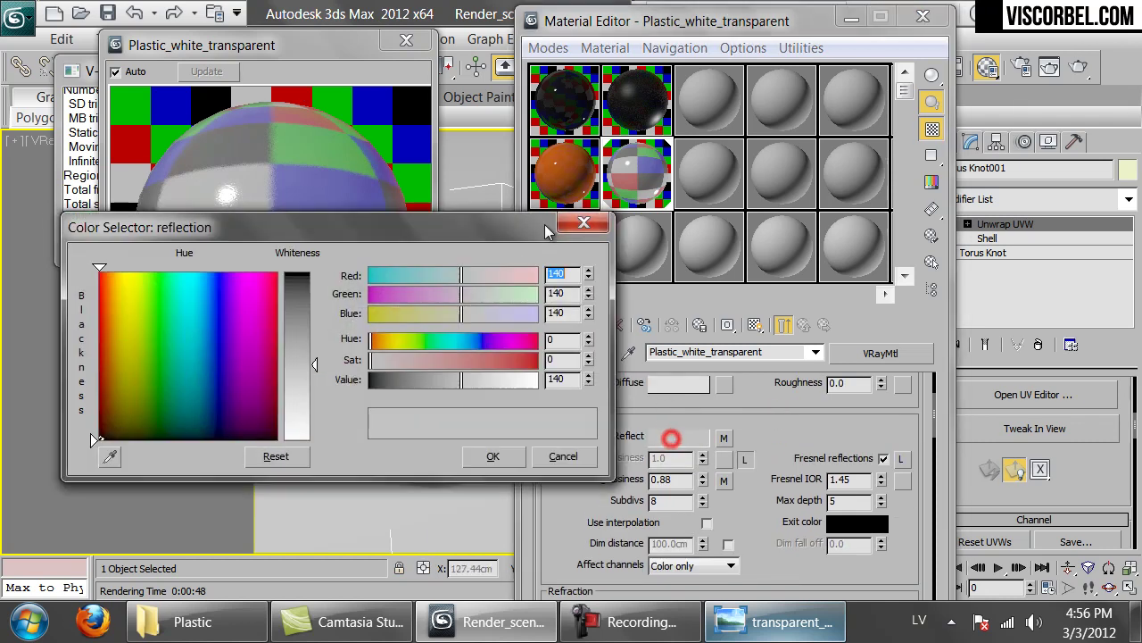
pyautogui.doubleClick(554, 382)
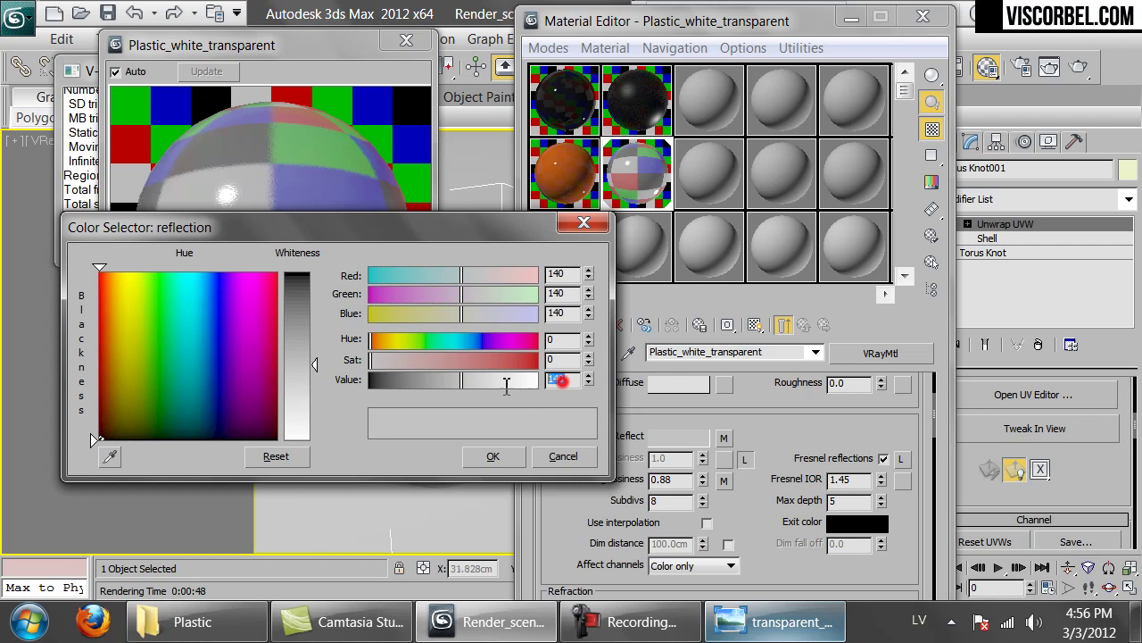
pyautogui.write('180')
pyautogui.press('Return')
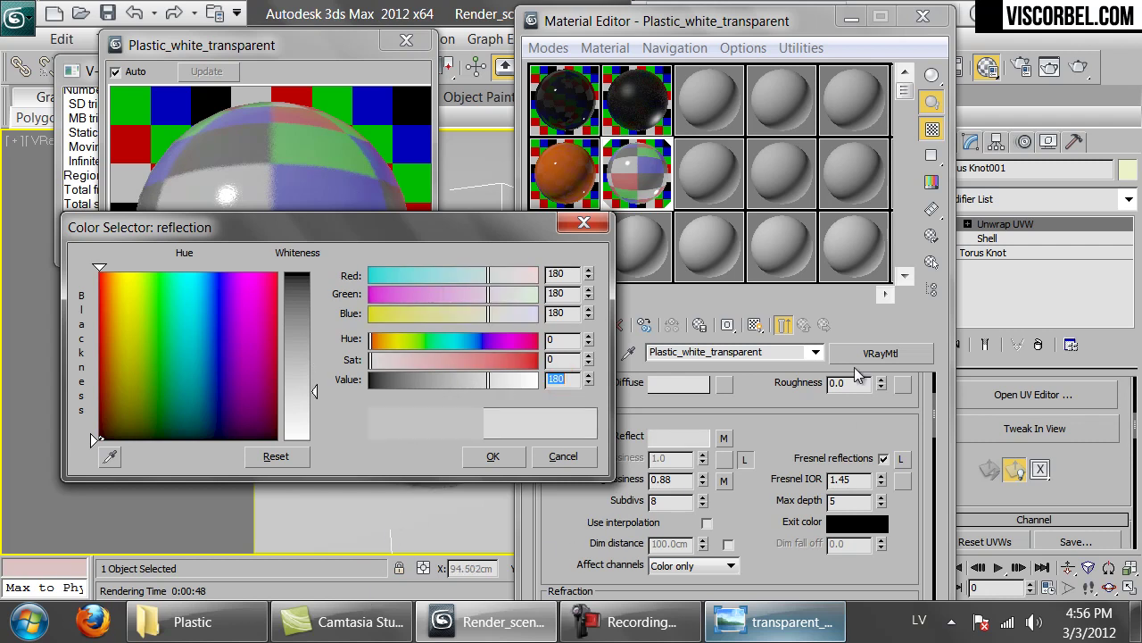
pyautogui.click(516, 457)
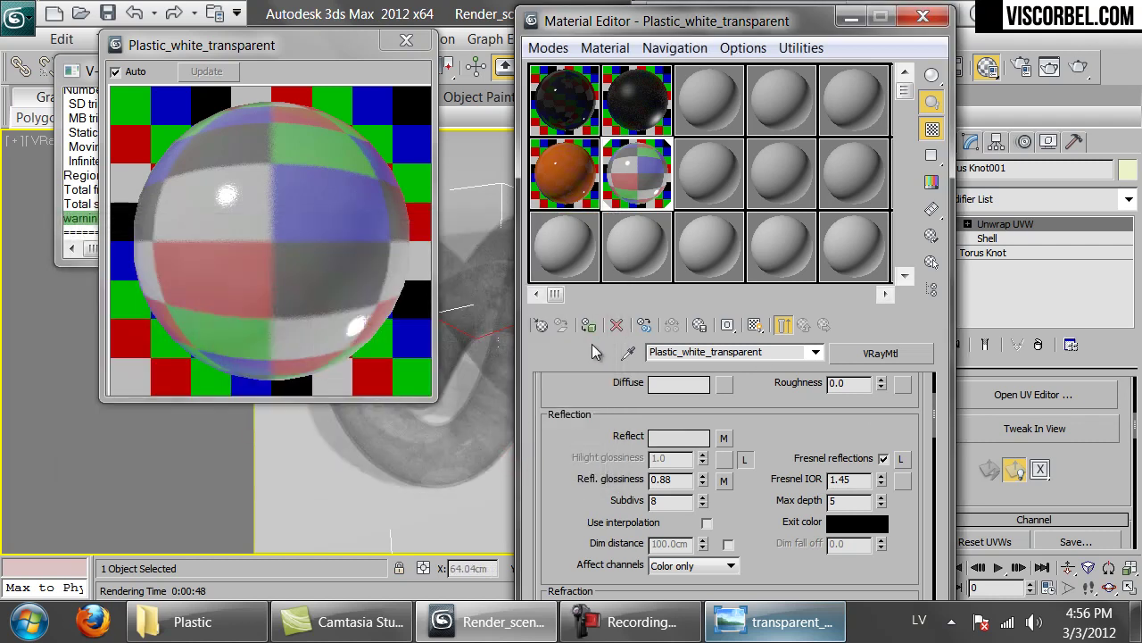
# Set the bump map amount of Plastic_white_transparent to 1.0.
pyautogui.scroll(-10, 714, 500)
pyautogui.scroll(-5, 696, 494)
pyautogui.doubleClick(632, 465)
pyautogui.write('1')
pyautogui.press('Return')
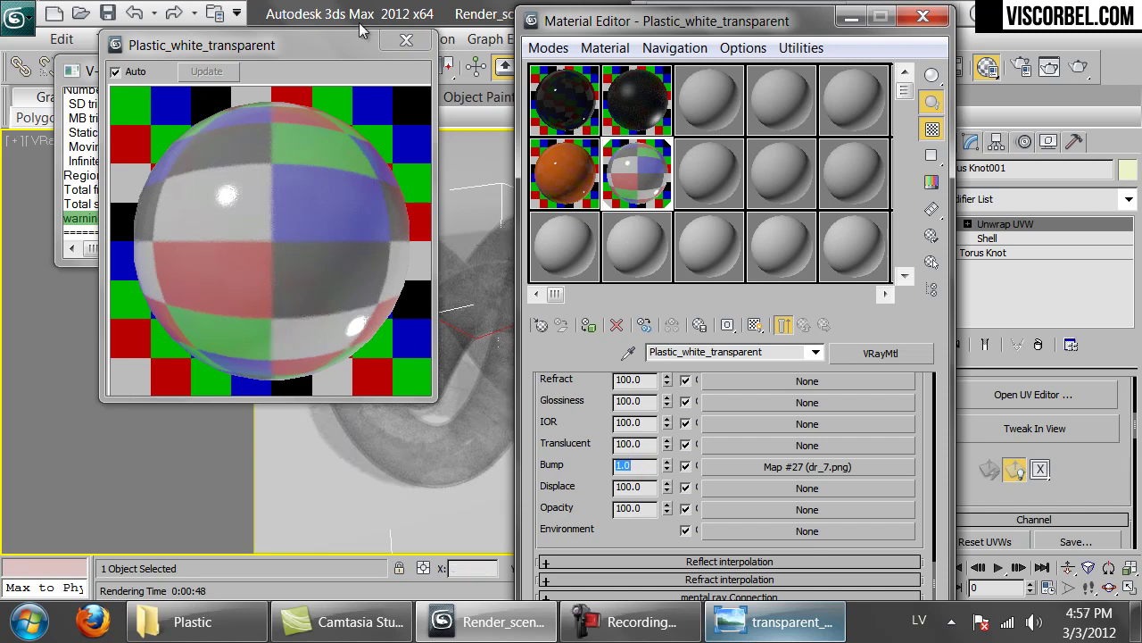
# Test-render the torus knot with the adjusted transparent material, inspect the image and close the frame buffer.
pyautogui.click(1078, 66)
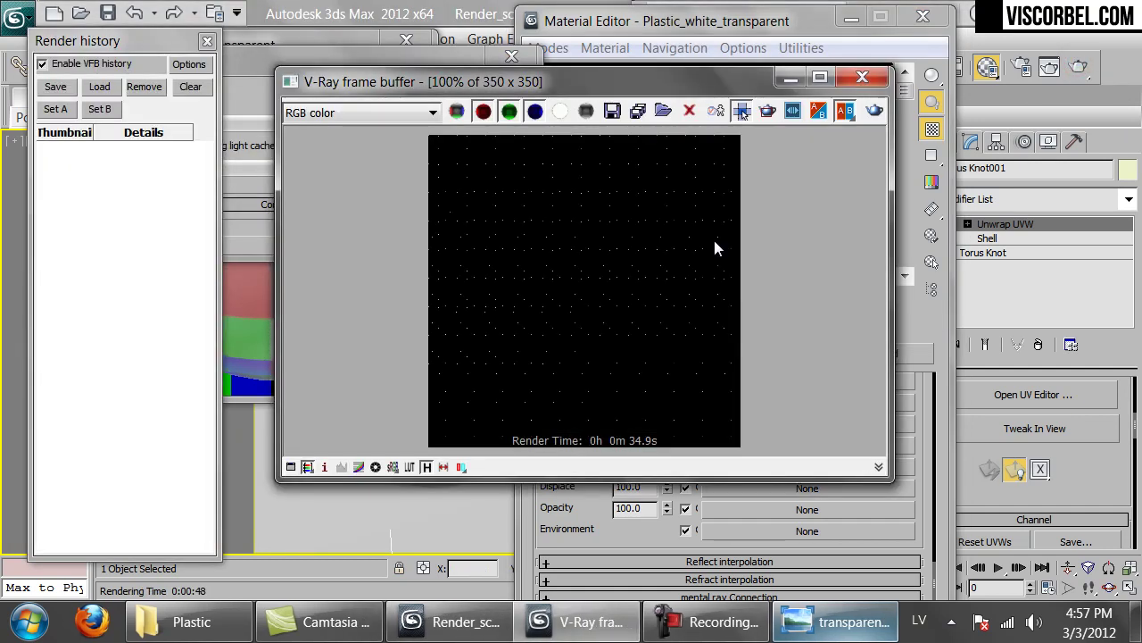
pyautogui.scroll(1, 702, 255)
pyautogui.scroll(-2, 702, 256)
pyautogui.scroll(1, 702, 255)
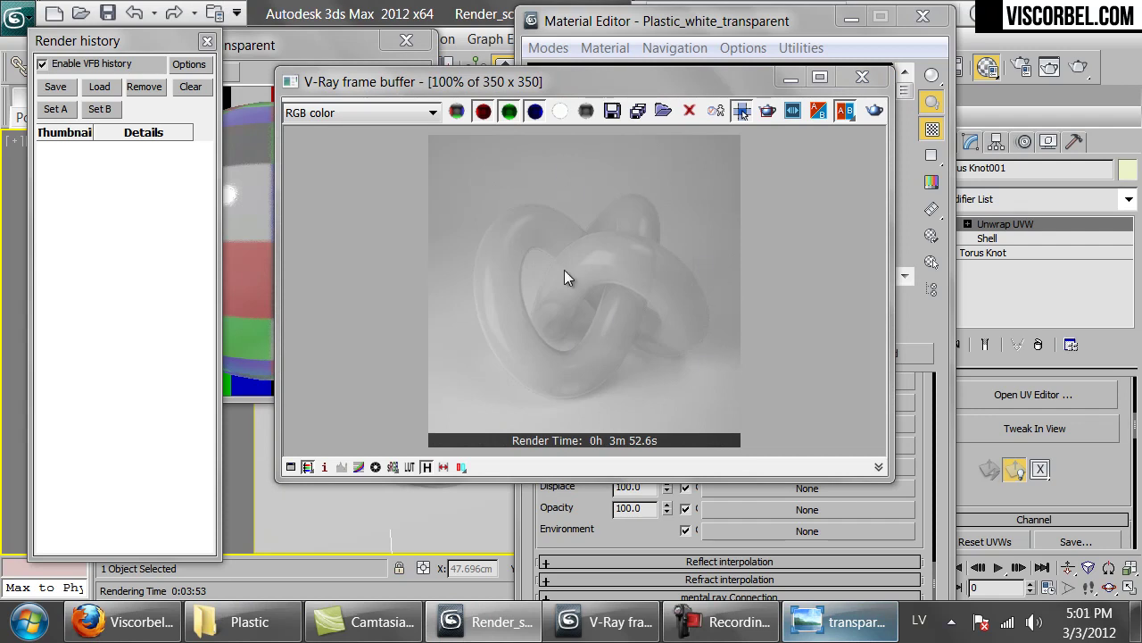
pyautogui.click(862, 78)
pyautogui.click(722, 96)
# Pick the background material from the scene into the empty slot below the orange material and clear its diffuse map.
pyautogui.click(572, 251)
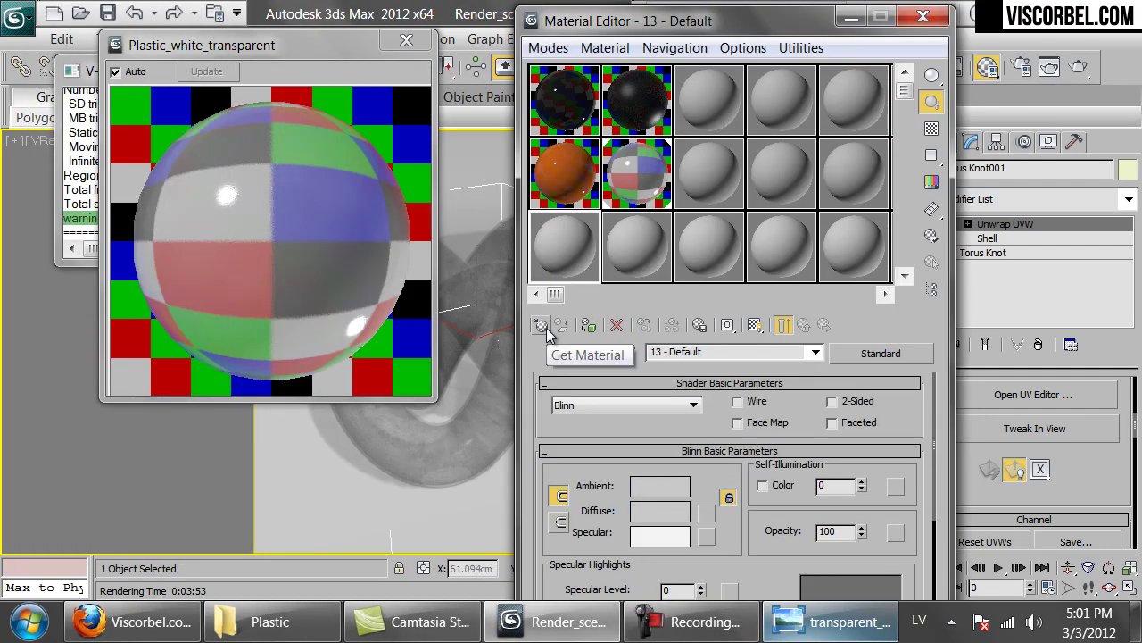
pyautogui.click(628, 352)
pyautogui.click(470, 188)
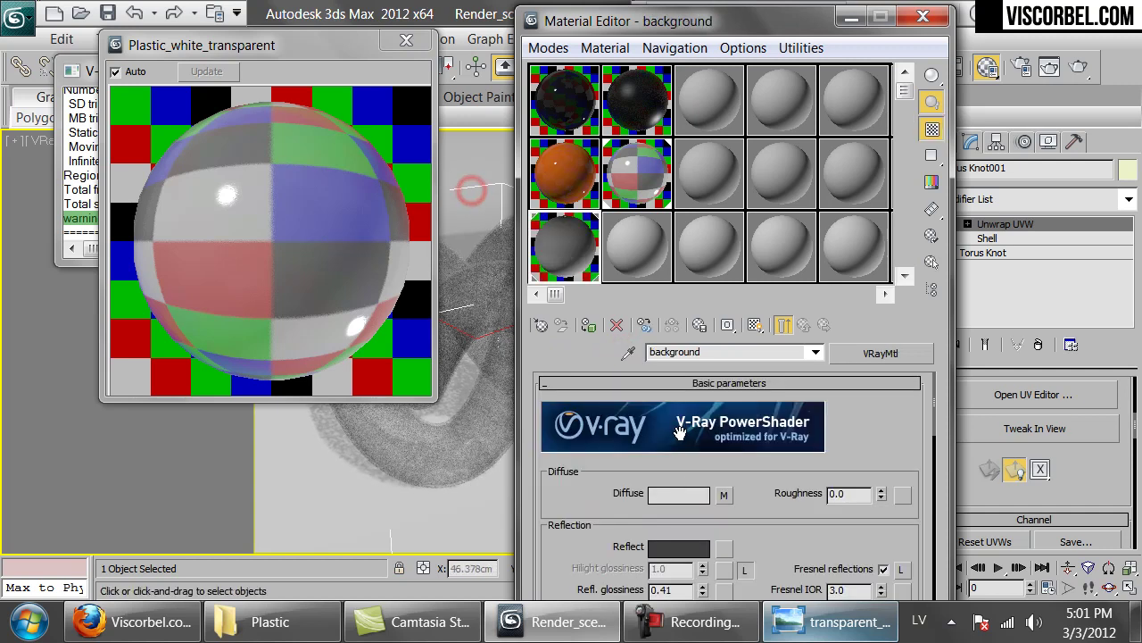
pyautogui.rightClick(718, 497)
pyautogui.click(741, 480)
# Set the background material's diffuse color value to 5 and render the scene.
pyautogui.click(678, 498)
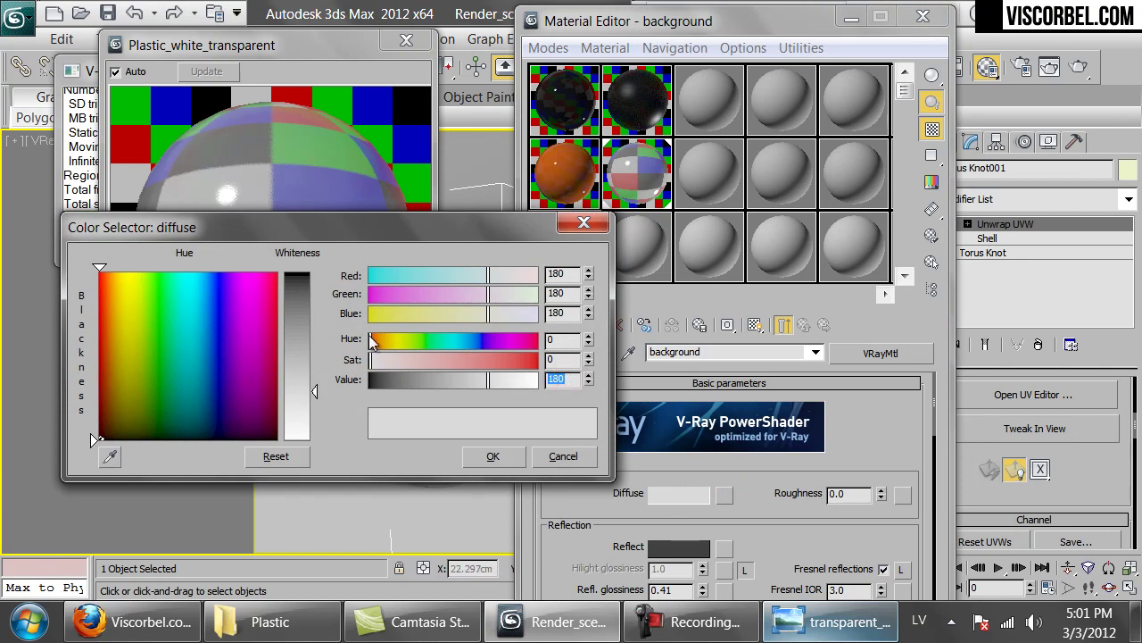
pyautogui.write('5')
pyautogui.press('Return')
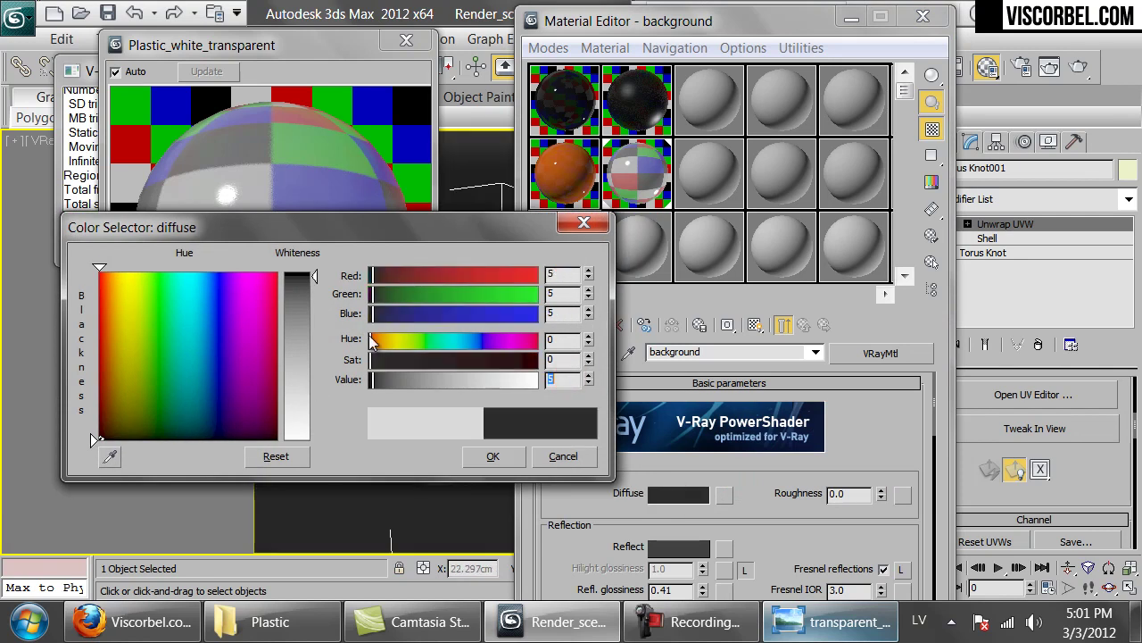
pyautogui.click(505, 460)
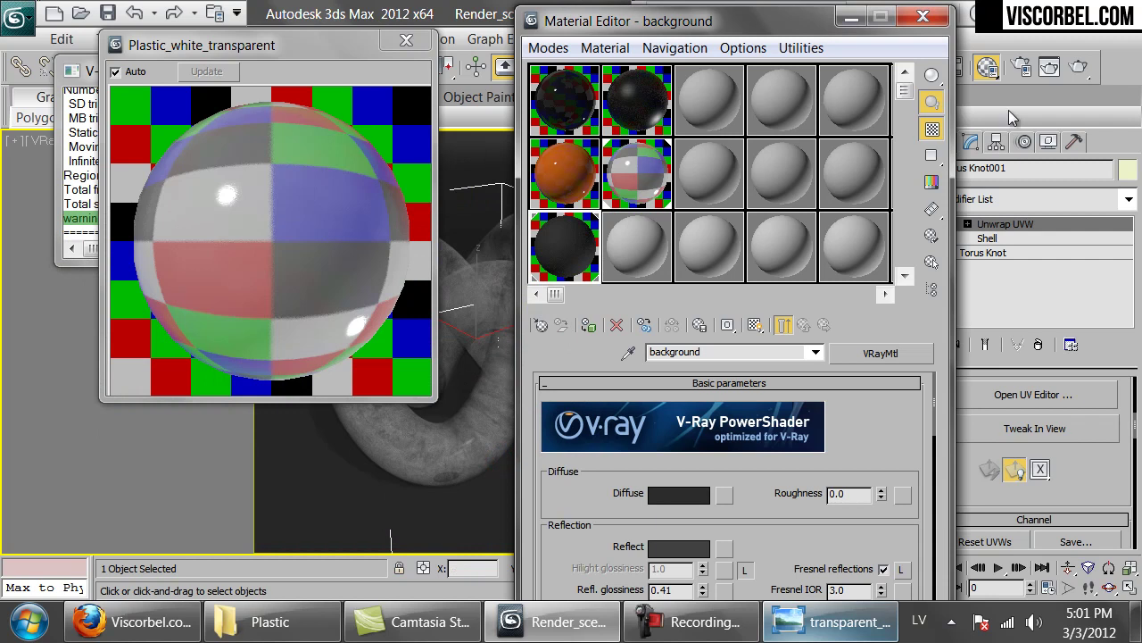
pyautogui.click(1081, 68)
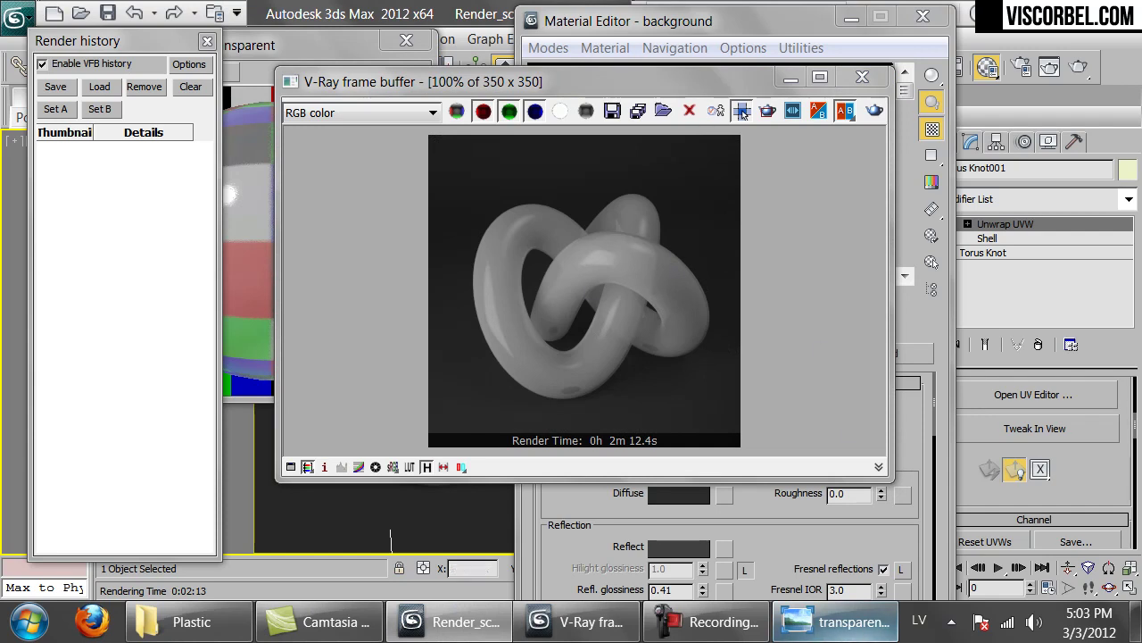
# Compare the dark-background render with the transparent_white.JPG reference photo, and close both the photo and the frame buffer.
pyautogui.click(835, 621)
pyautogui.moveTo(358, 119); pyautogui.dragTo(290, 76)
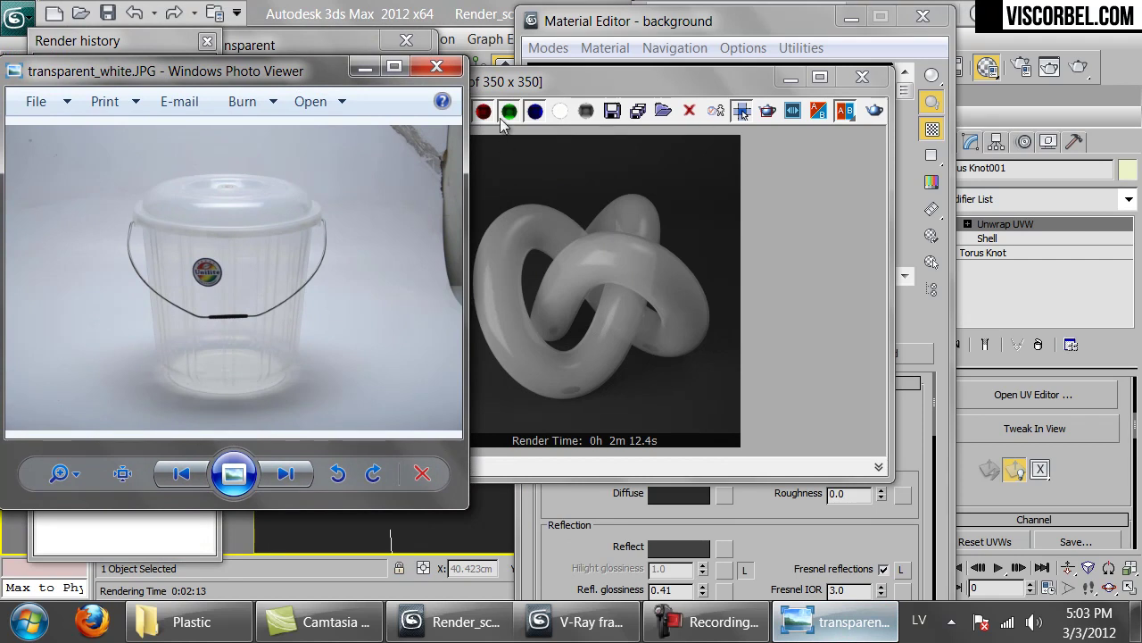
pyautogui.click(436, 66)
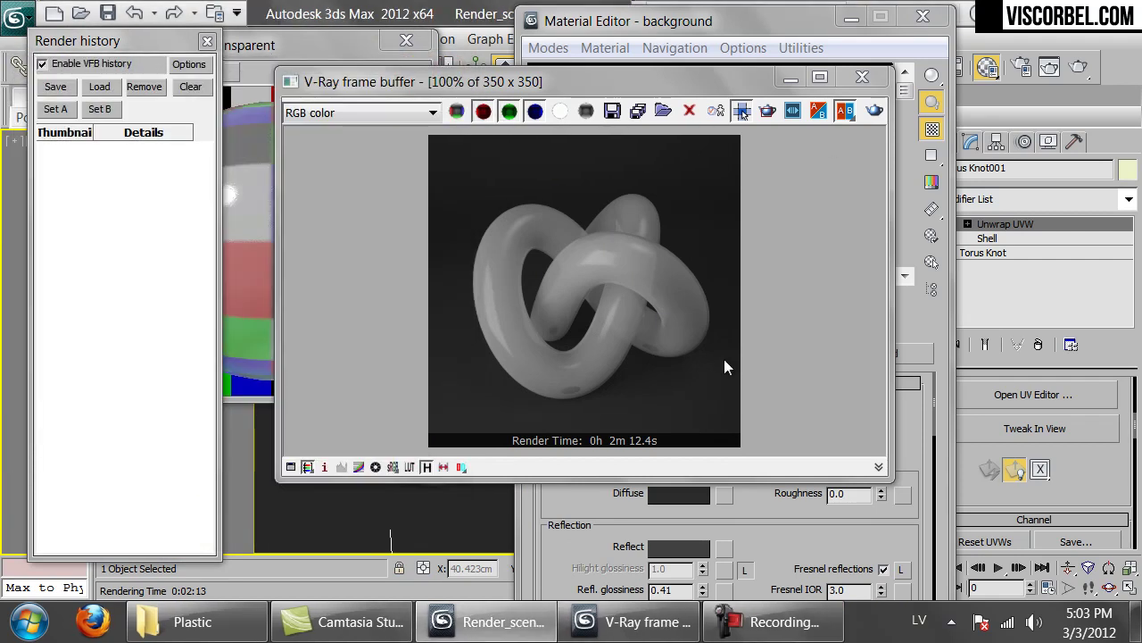
pyautogui.click(862, 77)
# Open the transparent_green.jpg reference photo from the Plastic folder and enlarge its viewer window.
pyautogui.click(192, 622)
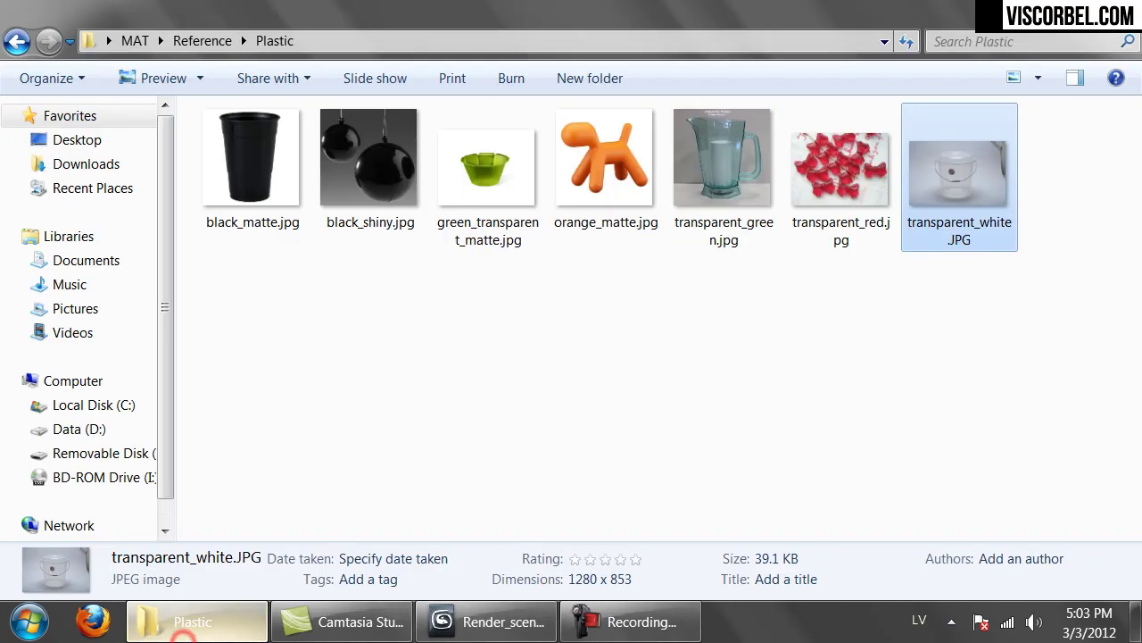
pyautogui.moveTo(390, 416); pyautogui.dragTo(492, 460)
pyautogui.click(469, 380)
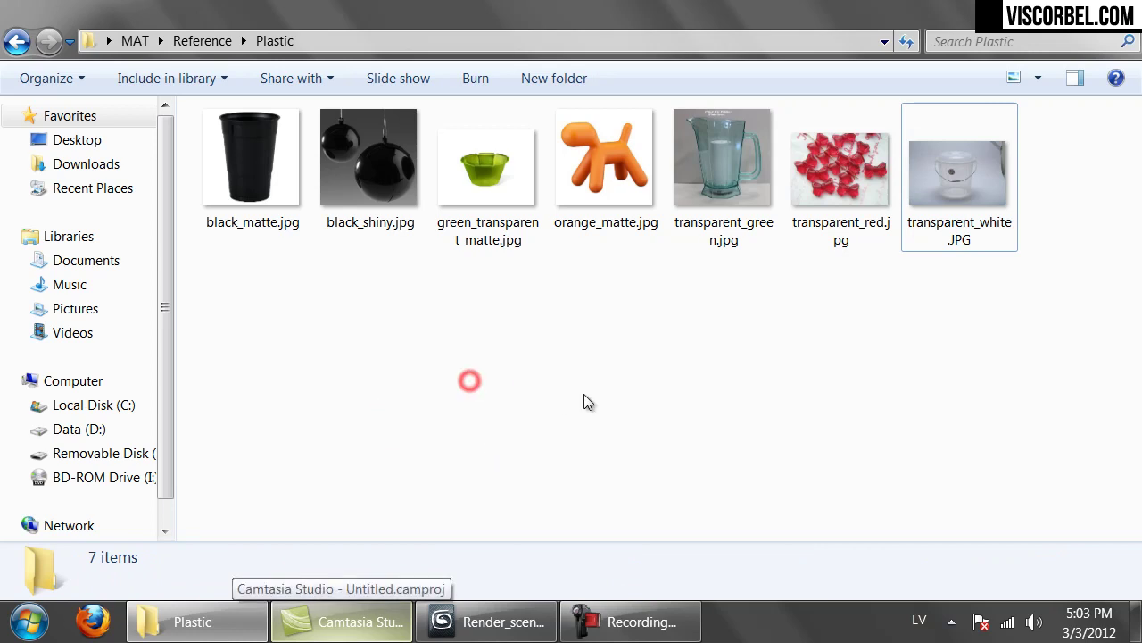
pyautogui.doubleClick(734, 169)
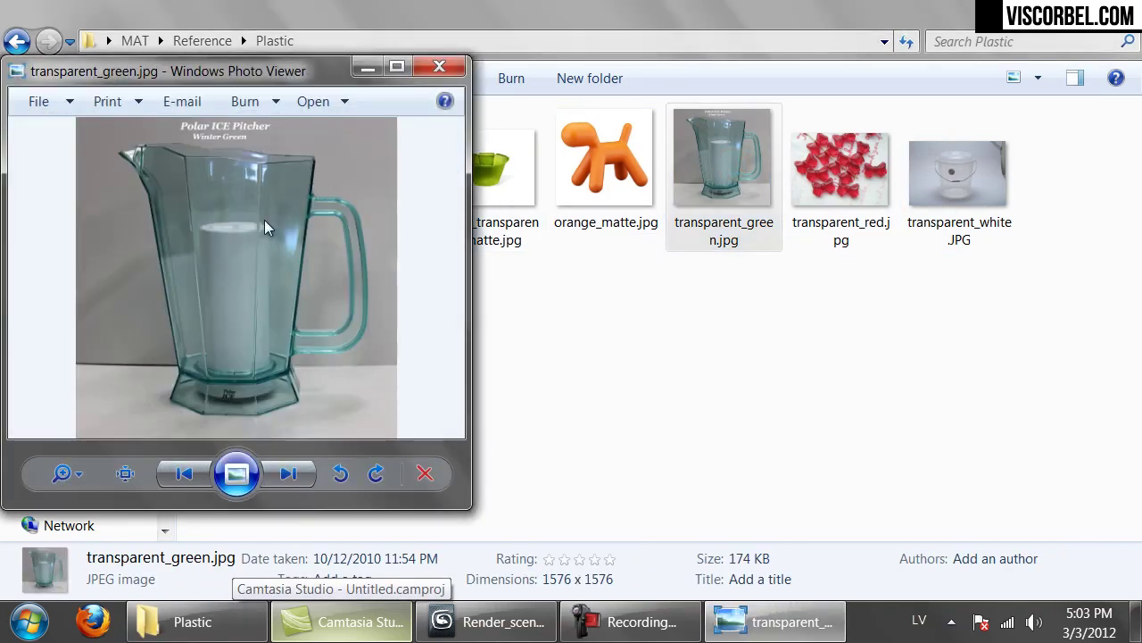
pyautogui.moveTo(468, 509); pyautogui.dragTo(715, 558)
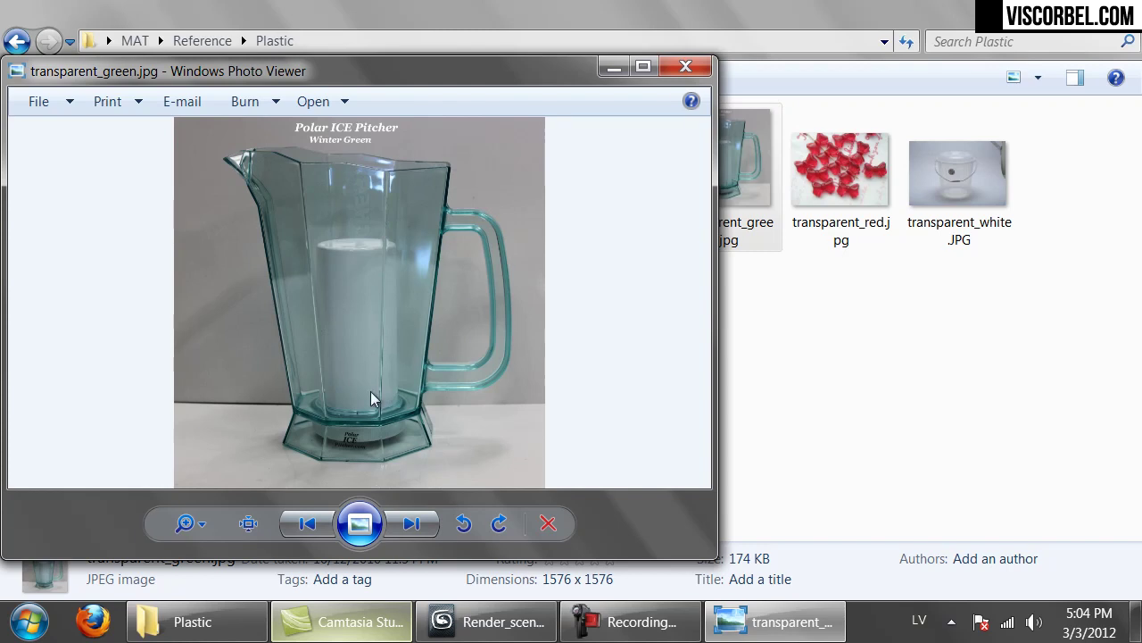
# Back in 3ds Max, close the enlarged material preview and set the background material's diffuse color value to 180.
pyautogui.click(491, 622)
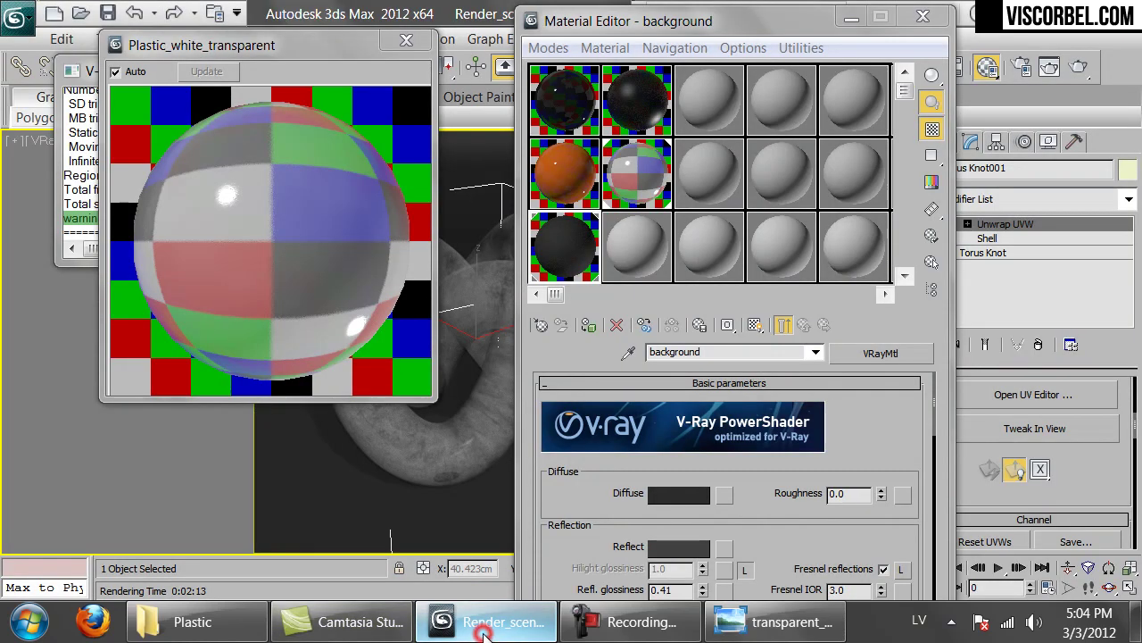
pyautogui.click(406, 41)
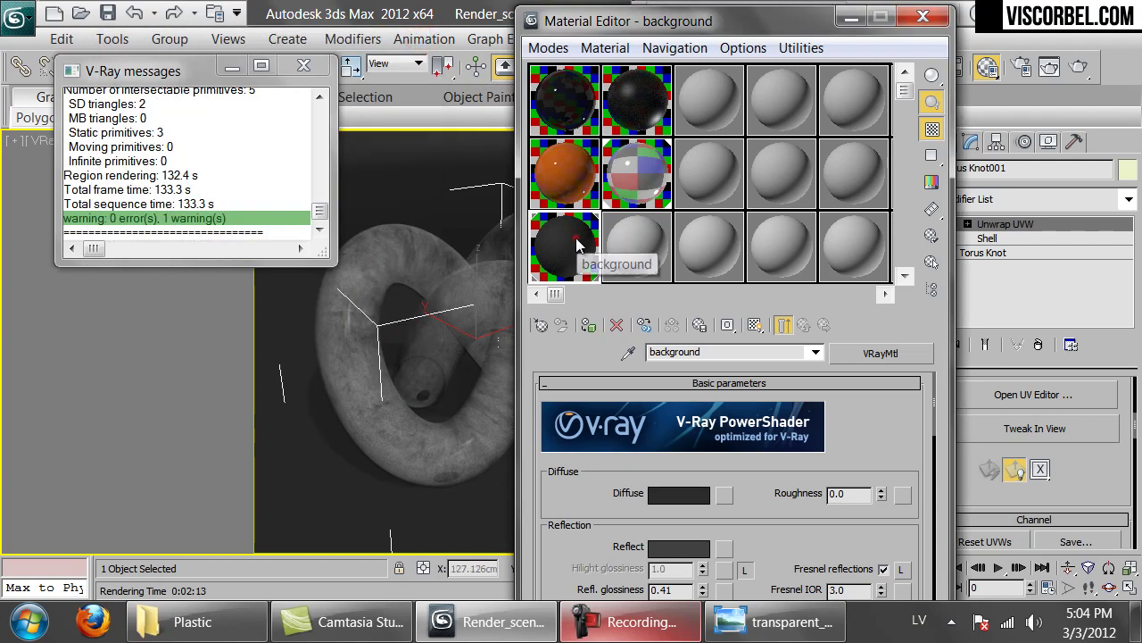
pyautogui.click(678, 493)
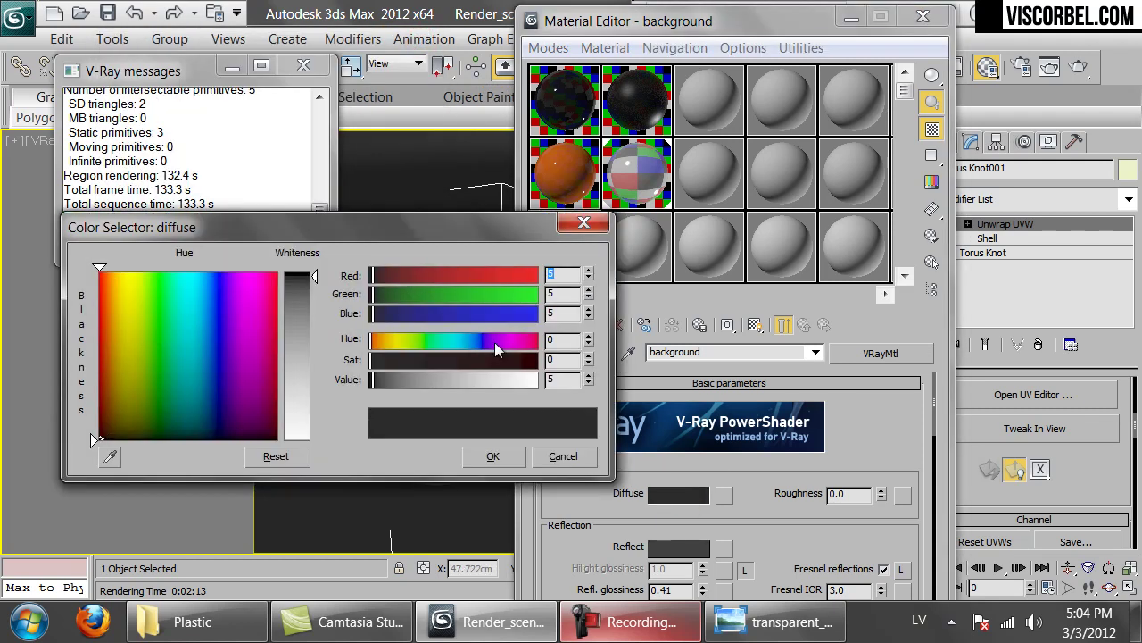
pyautogui.click(491, 380)
pyautogui.doubleClick(562, 379)
pyautogui.write('180')
pyautogui.press('Return')
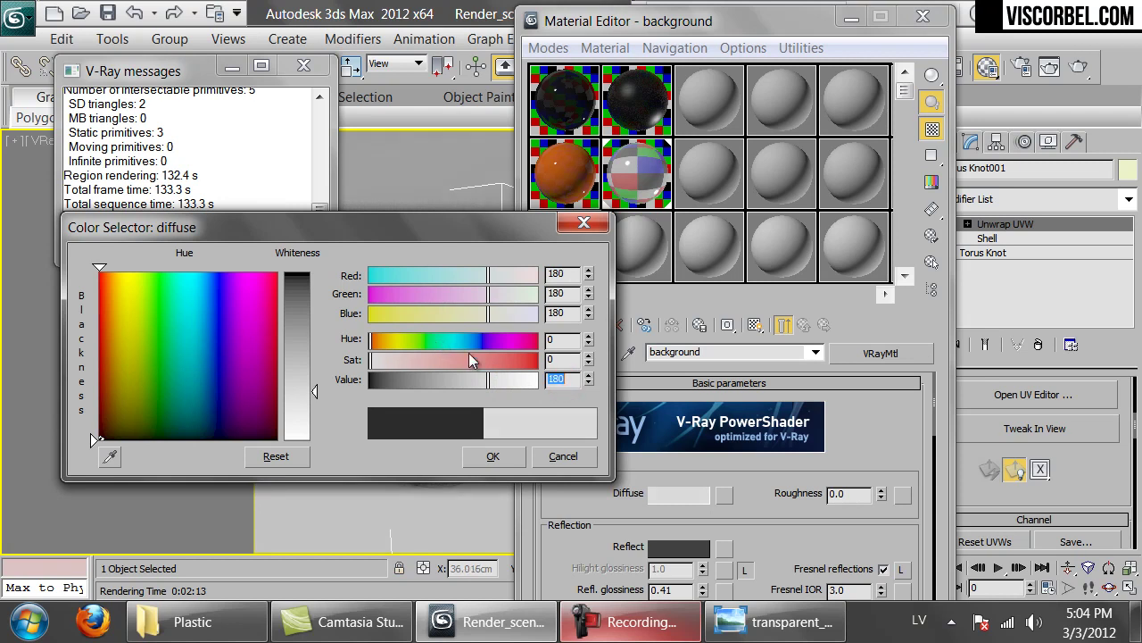
pyautogui.click(496, 454)
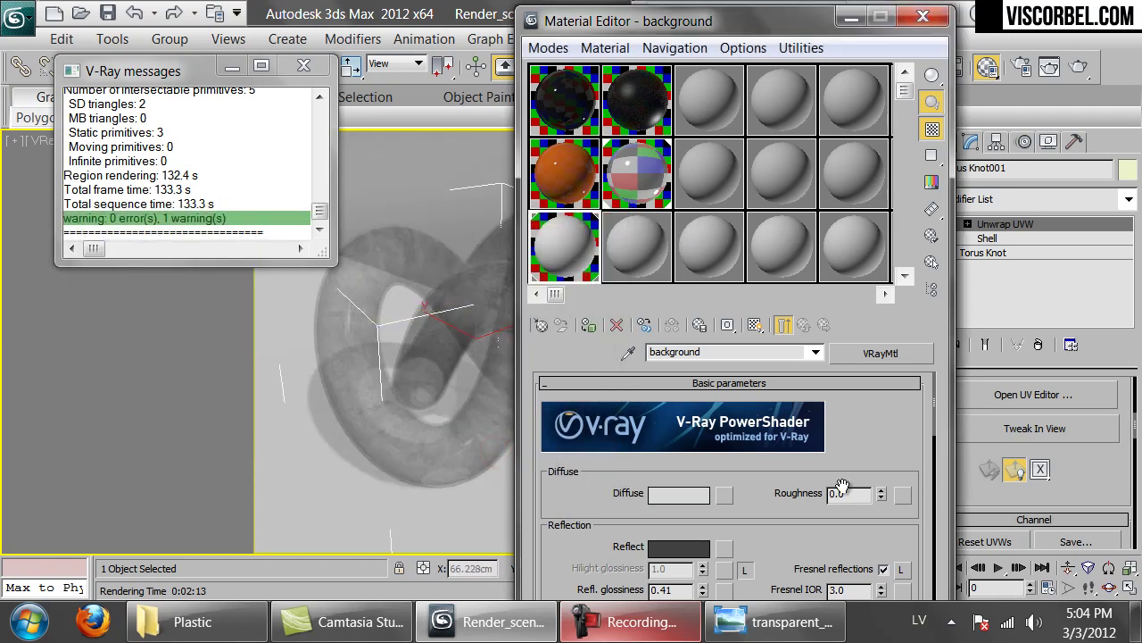
# Copy the shiny black plastic material into the empty third slot of the first row and rename the copy Plastic_transparent_blueish.
pyautogui.click(785, 622)
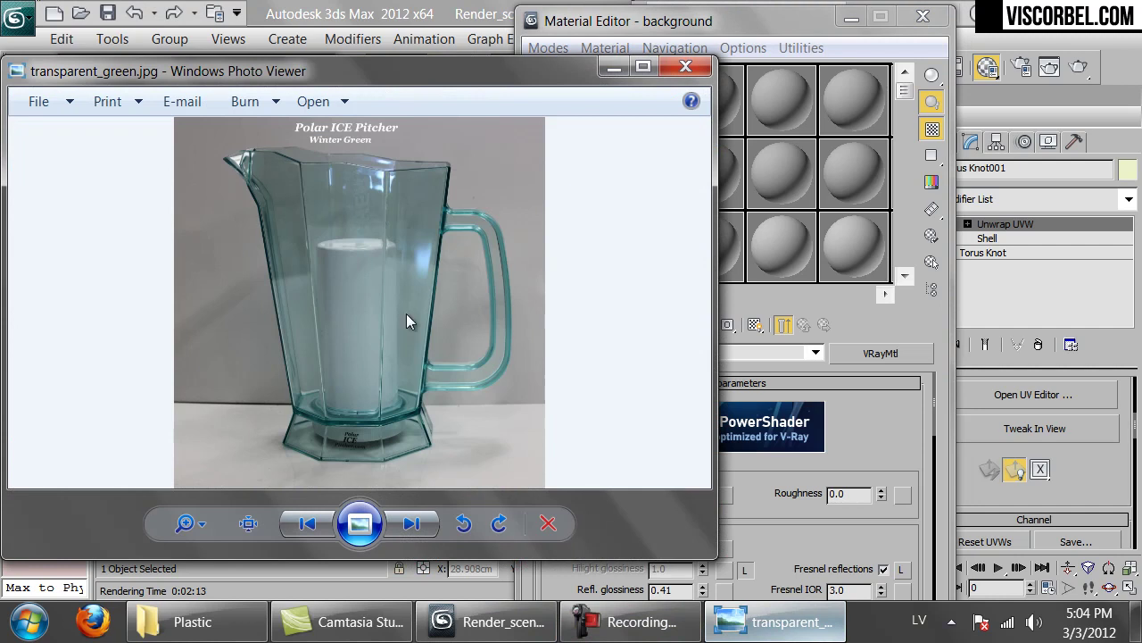
pyautogui.click(889, 440)
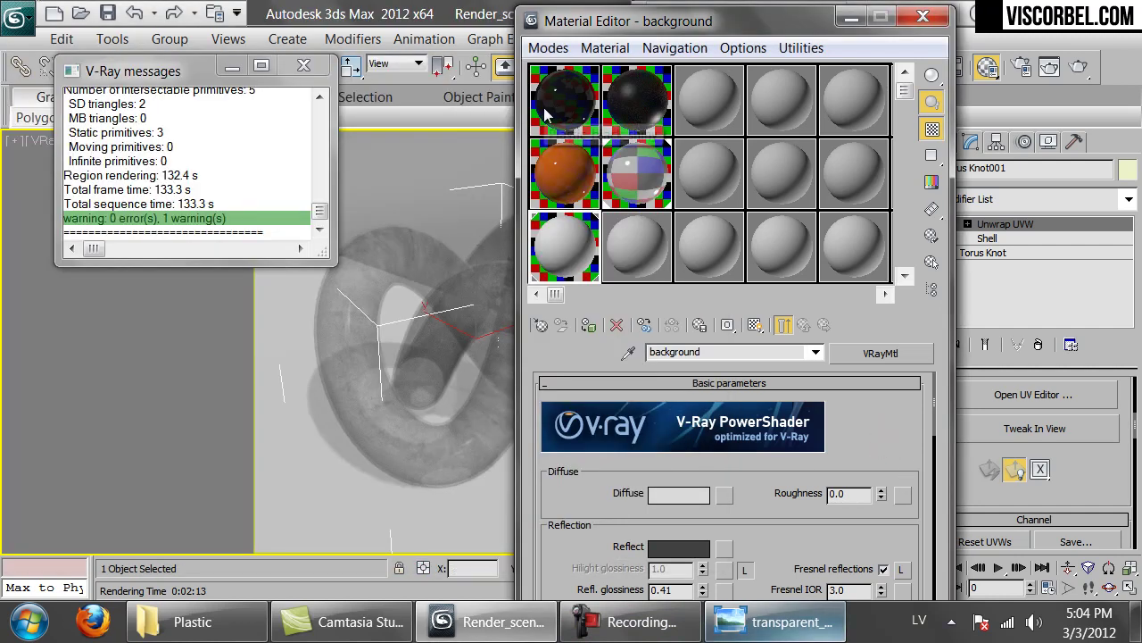
pyautogui.moveTo(549, 100); pyautogui.dragTo(722, 101)
pyautogui.moveTo(744, 351); pyautogui.dragTo(548, 351)
pyautogui.moveTo(744, 351); pyautogui.dragTo(683, 351)
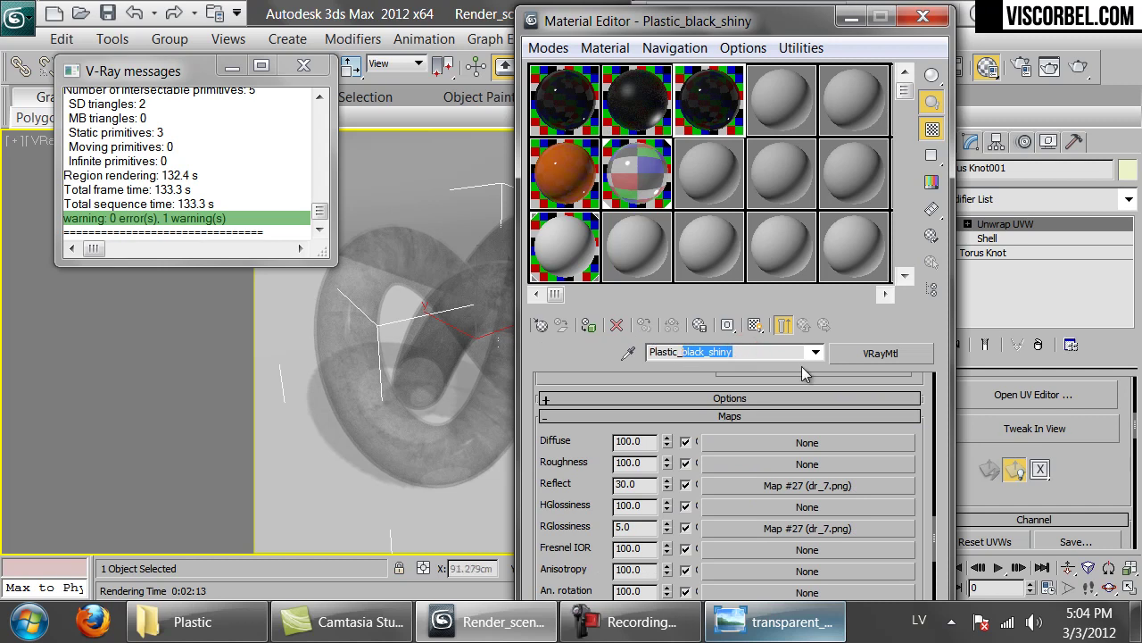
pyautogui.write('transparent')
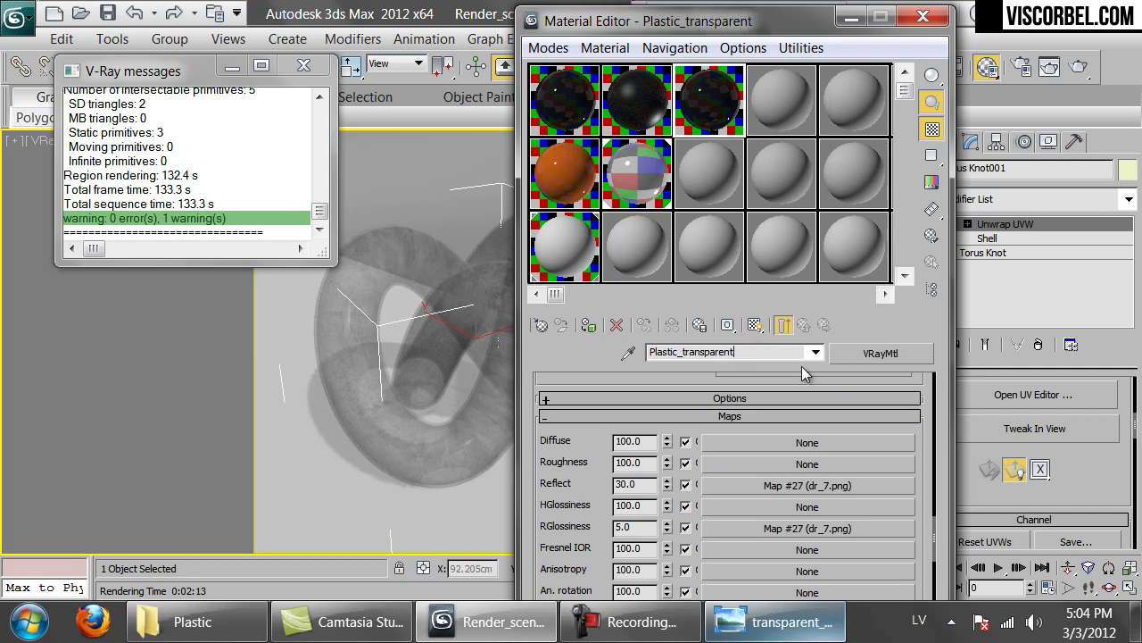
pyautogui.write('_')
pyautogui.write('bl')
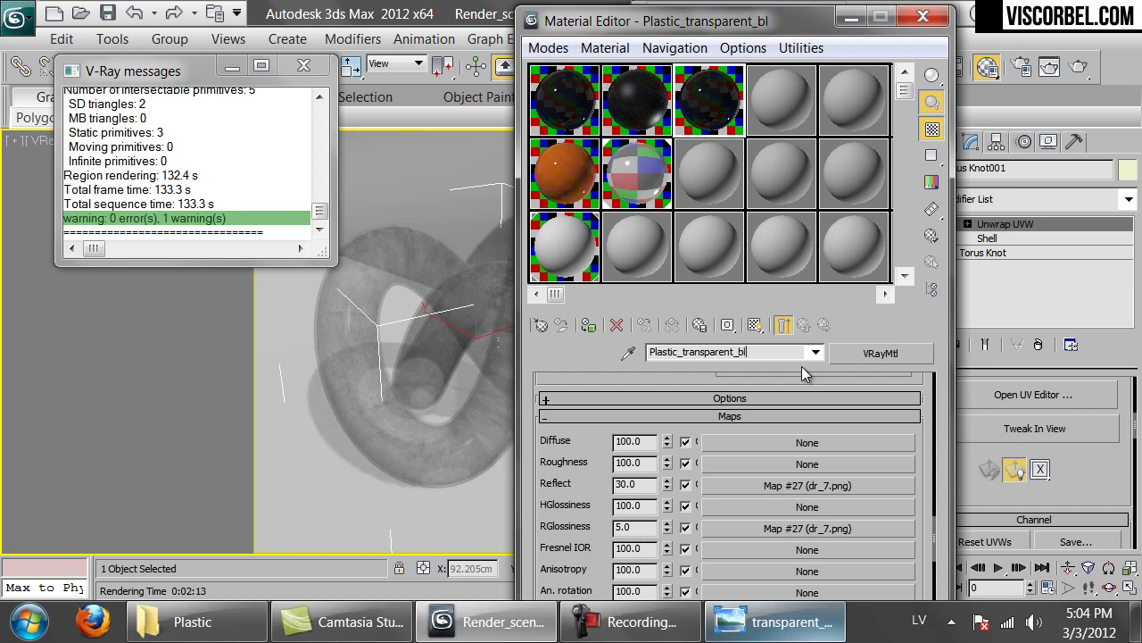
pyautogui.write('ueish')
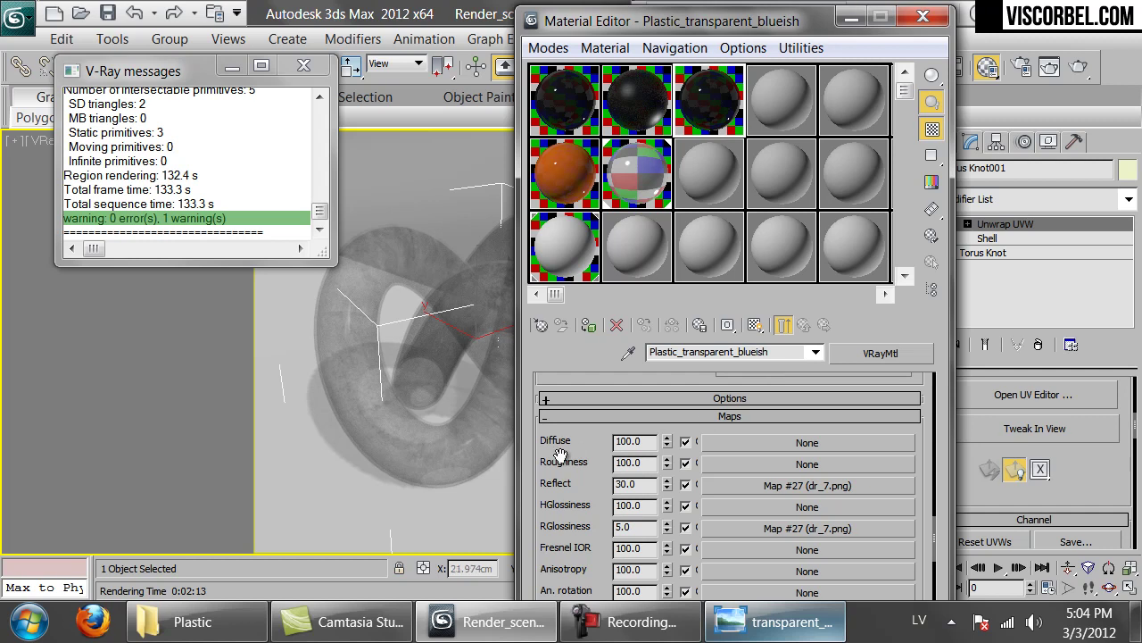
# Enable Affect shadows for Plastic_transparent_blueish and set its refraction color value to 210.
pyautogui.scroll(6, 560, 455)
pyautogui.scroll(3, 662, 441)
pyautogui.scroll(-4, 662, 437)
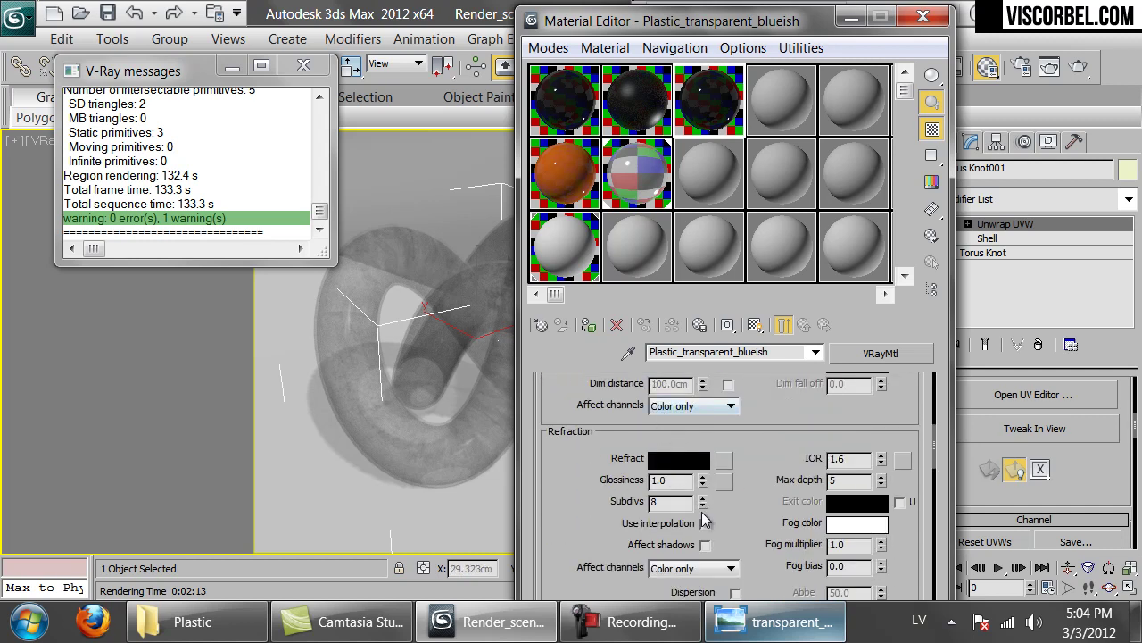
pyautogui.click(705, 544)
pyautogui.click(667, 458)
pyautogui.moveTo(496, 379); pyautogui.dragTo(506, 377)
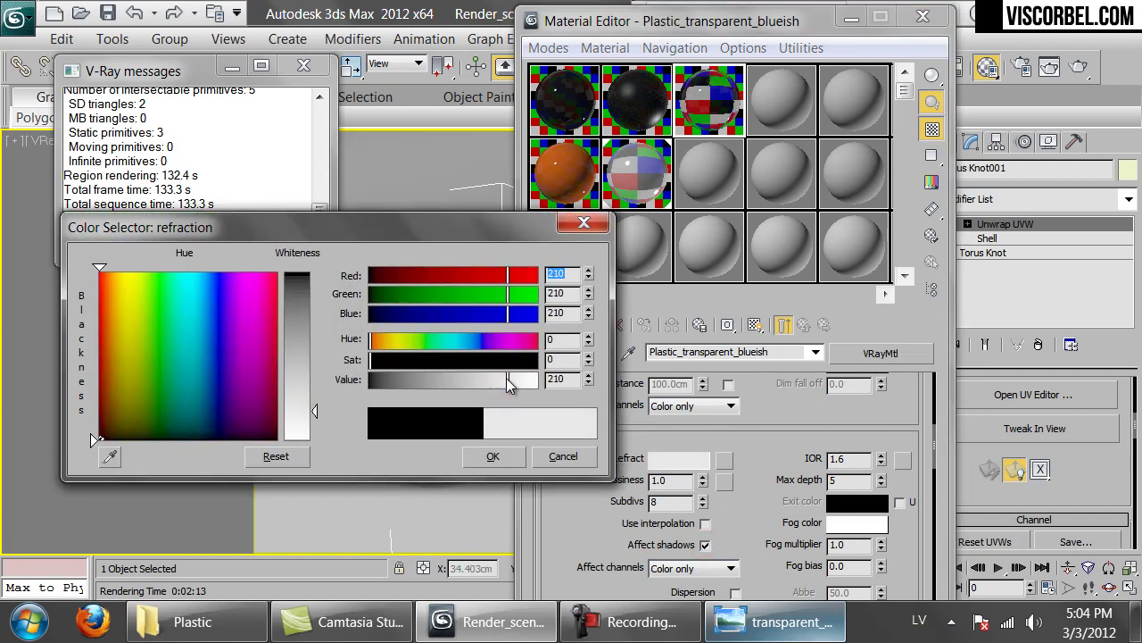
pyautogui.click(493, 456)
pyautogui.scroll(5, 757, 407)
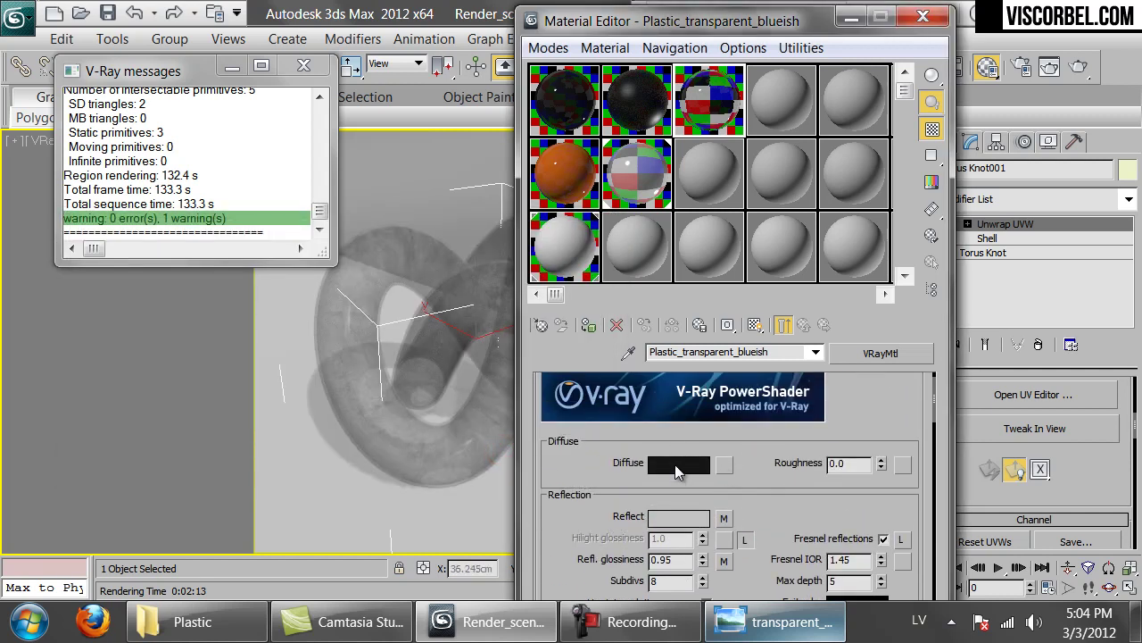
# Lighten the diffuse color of Plastic_transparent_blueish to a neutral grey, checking the pitcher reference, and assign the material to the torus knot.
pyautogui.click(676, 466)
pyautogui.moveTo(385, 375); pyautogui.dragTo(401, 377)
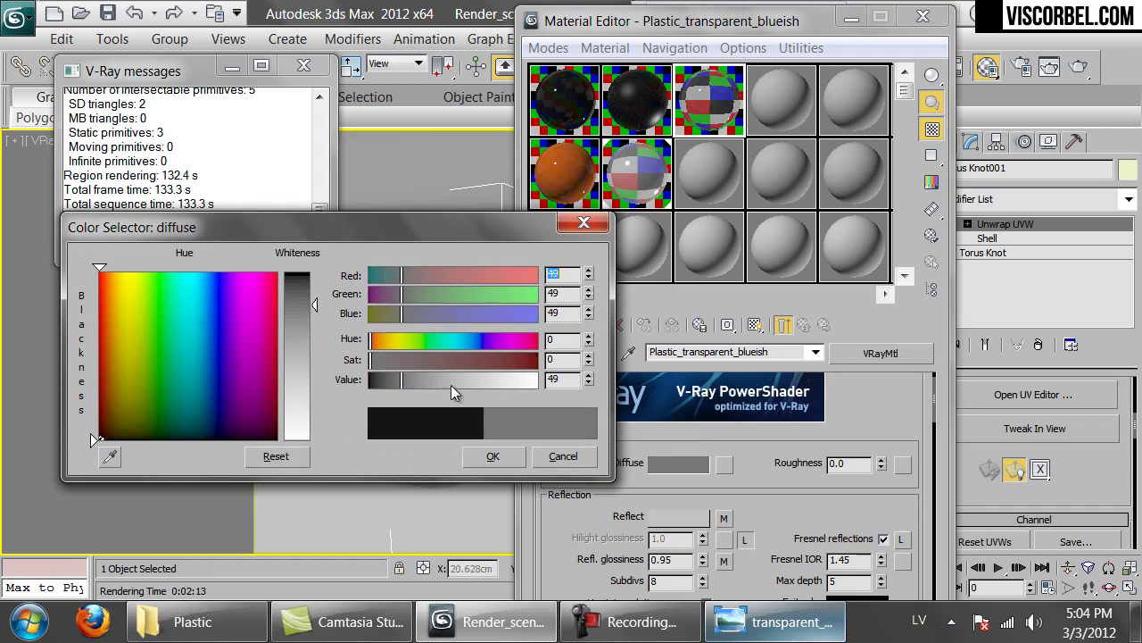
pyautogui.click(785, 628)
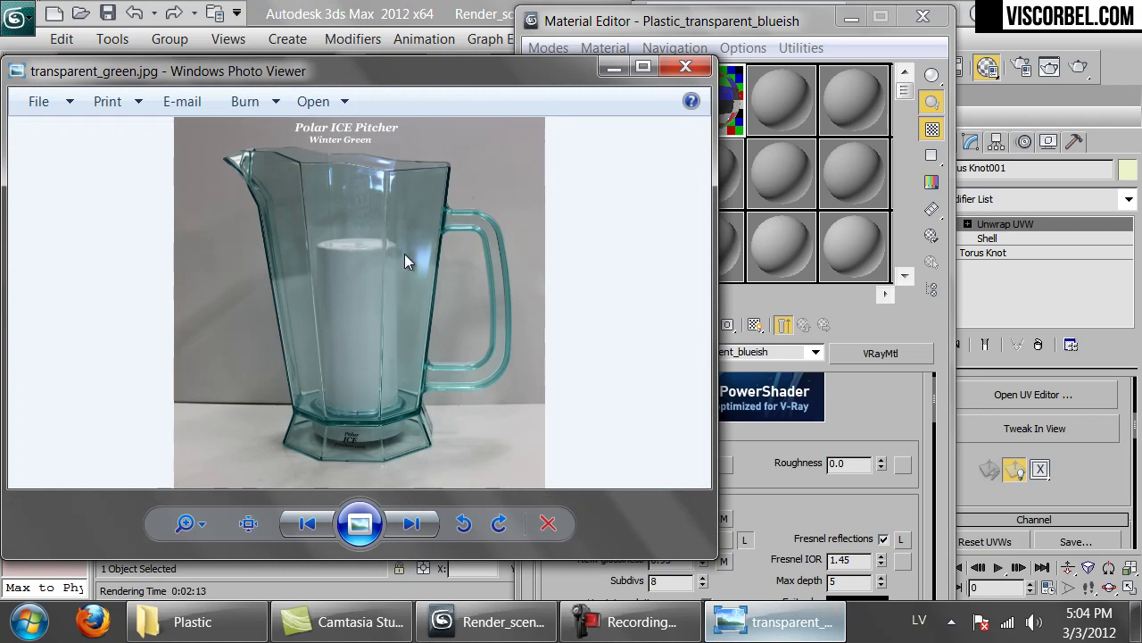
pyautogui.click(790, 508)
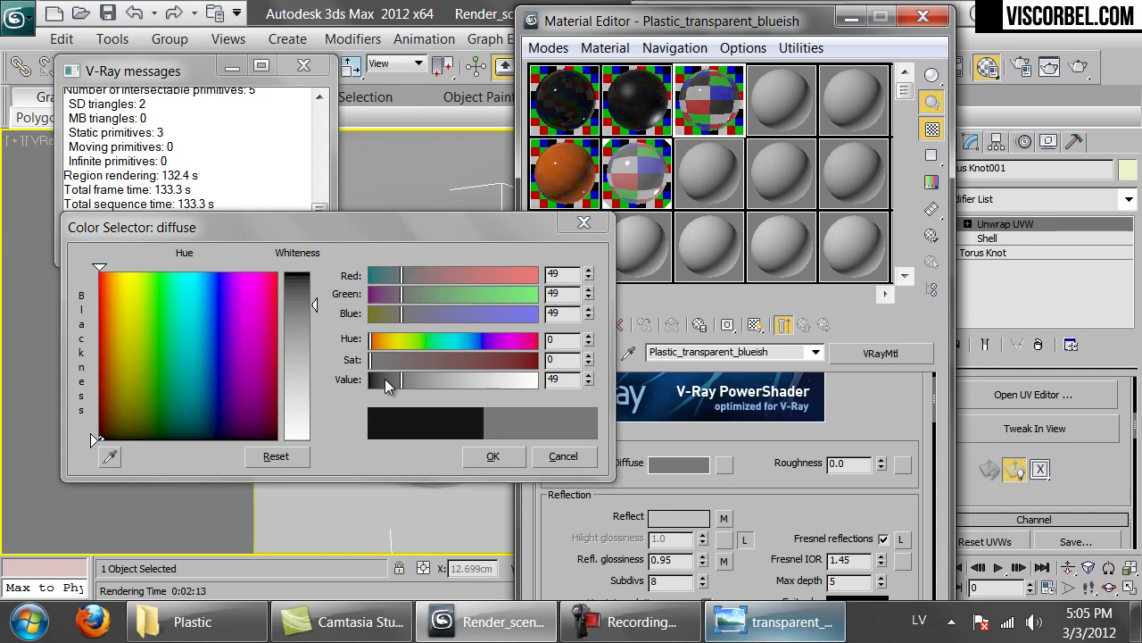
pyautogui.moveTo(401, 380); pyautogui.dragTo(405, 381)
pyautogui.click(489, 458)
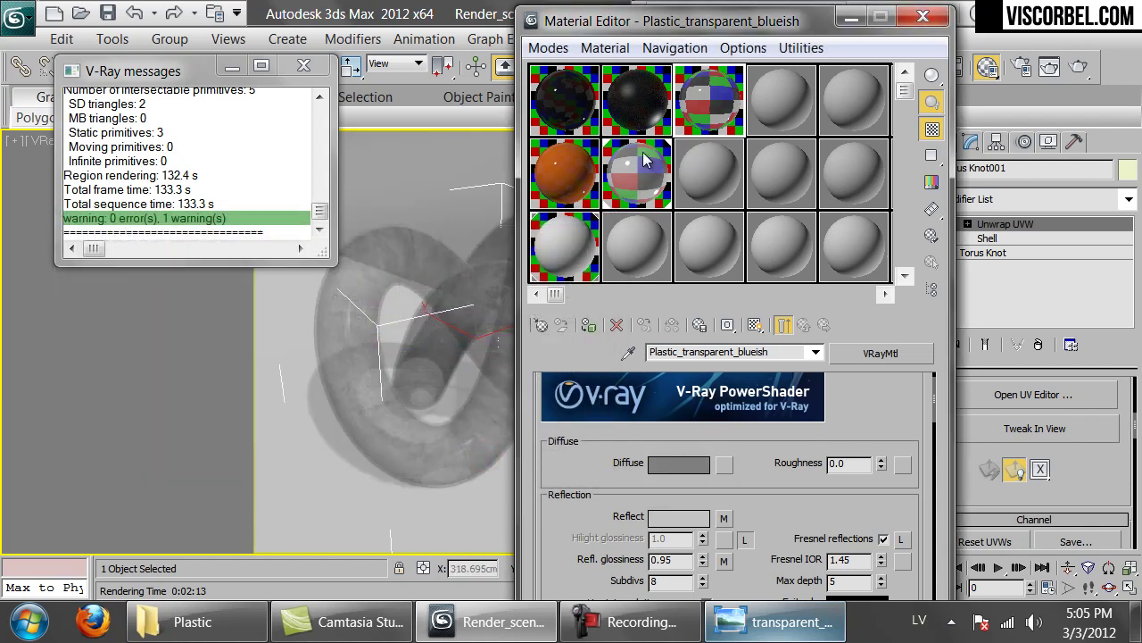
pyautogui.click(588, 326)
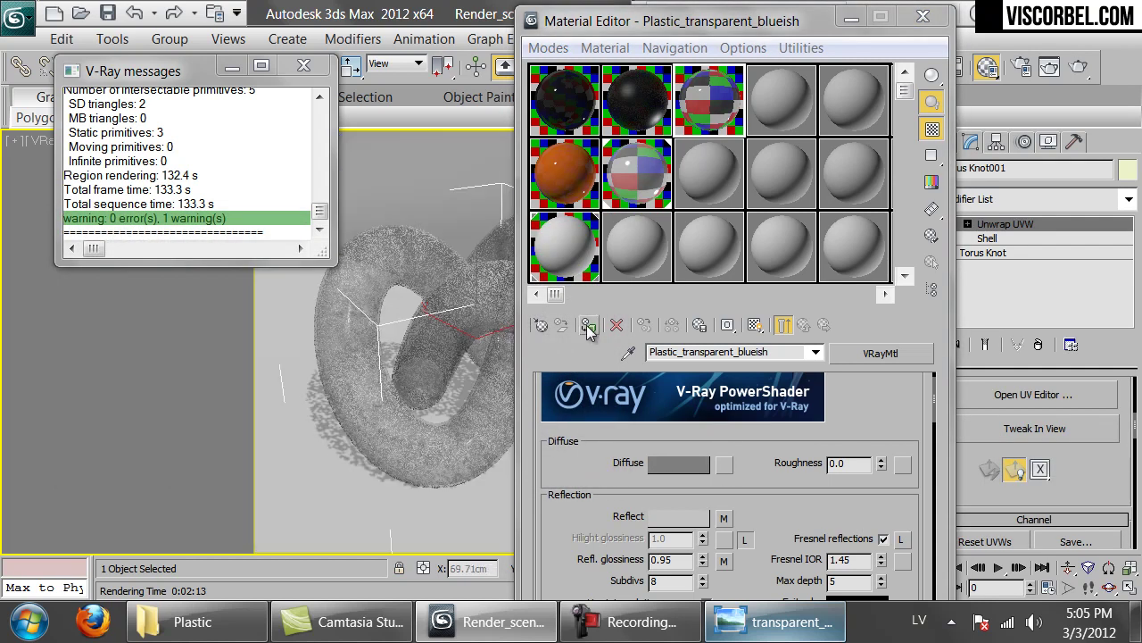
# Set the refraction fog color of Plastic_transparent_blueish to a light turquoise matching the pitcher photo.
pyautogui.moveTo(805, 522); pyautogui.dragTo(722, 265)
pyautogui.moveTo(703, 30); pyautogui.dragTo(729, 25)
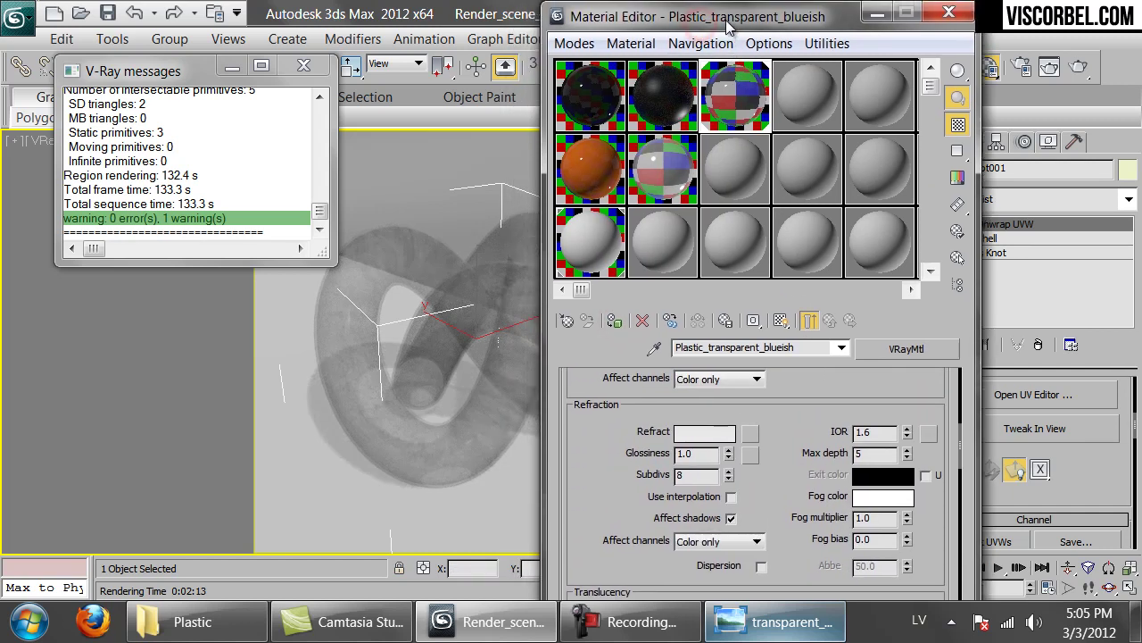
pyautogui.click(777, 622)
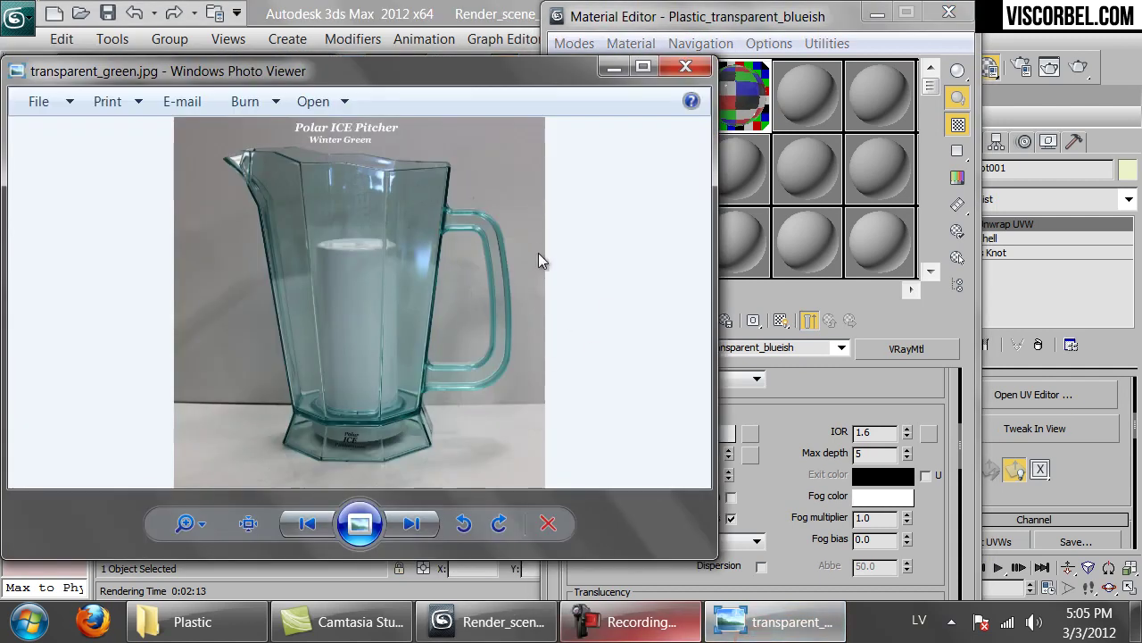
pyautogui.click(861, 498)
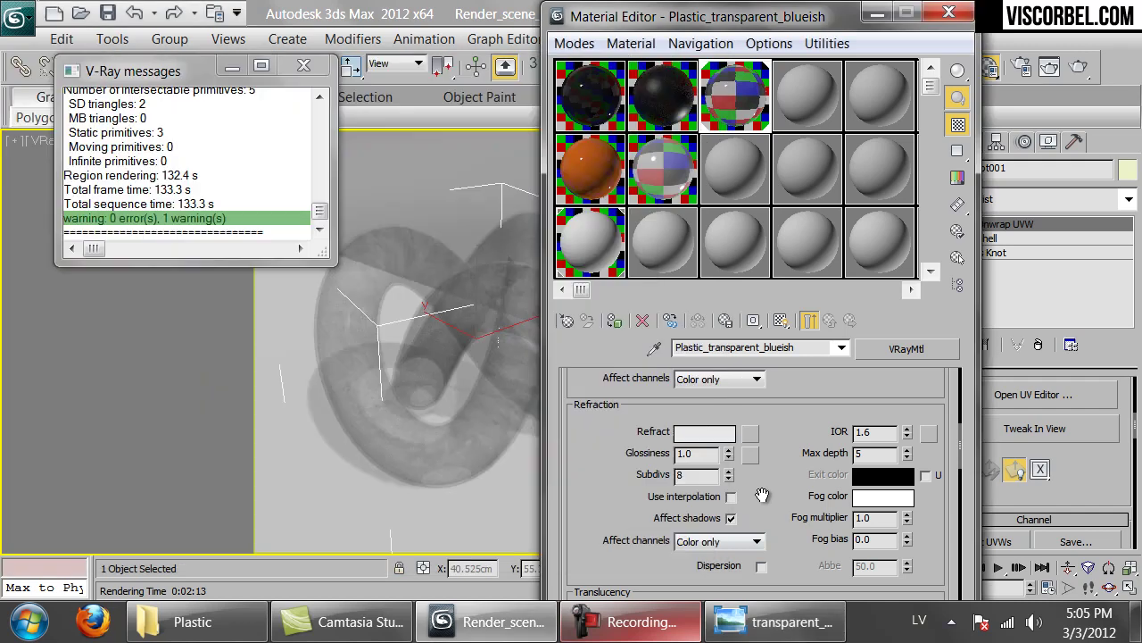
pyautogui.moveTo(442, 341); pyautogui.dragTo(508, 380)
pyautogui.moveTo(464, 348)
pyautogui.mouseDown()
pyautogui.moveTo(449, 346)
pyautogui.moveTo(484, 360)
pyautogui.mouseUp()
pyautogui.click(498, 458)
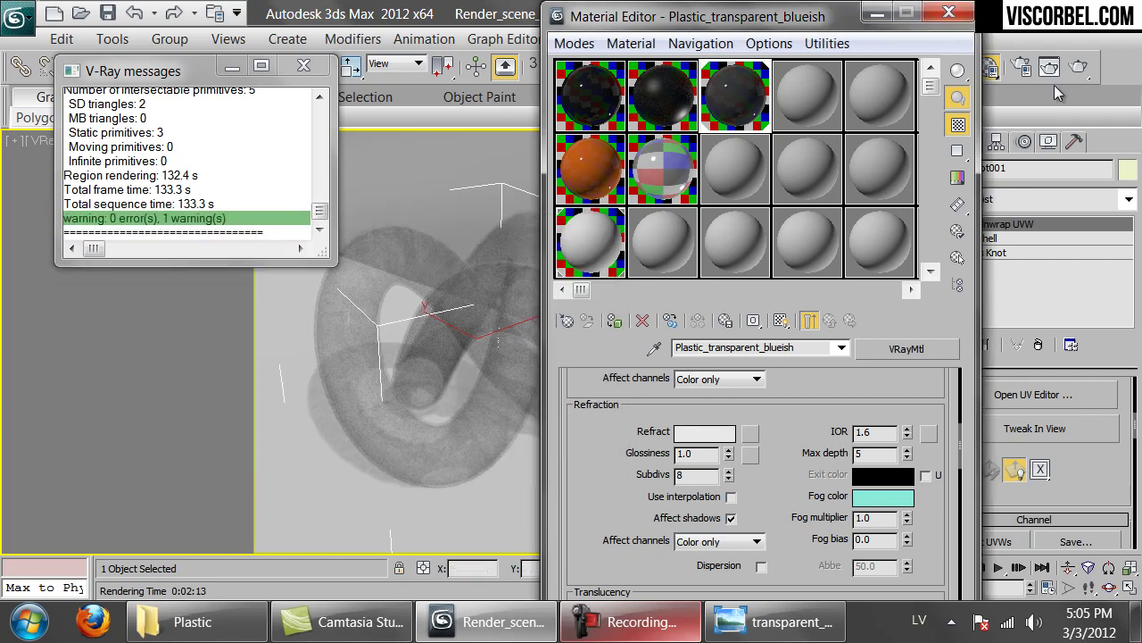
# Test-render the torus knot with the turquoise fog, inspect the early passes up close and stop the rendering.
pyautogui.click(1075, 64)
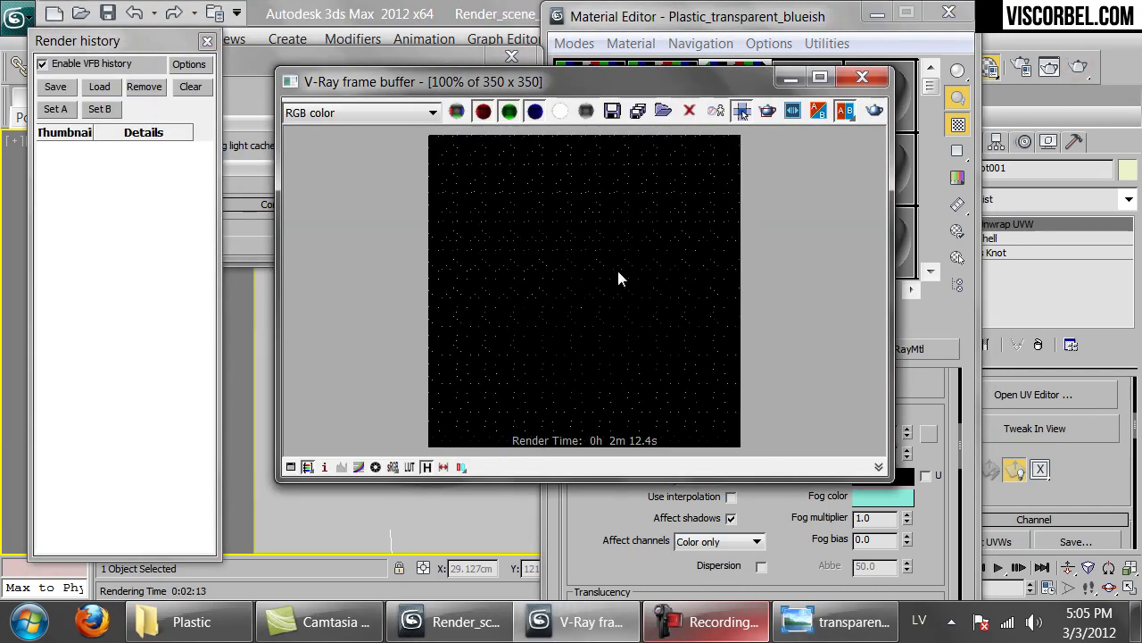
pyautogui.keyDown('ctrl'); pyautogui.rightClick(618, 279); pyautogui.keyUp('ctrl')
pyautogui.keyDown('ctrl'); pyautogui.click(613, 279); pyautogui.keyUp('ctrl')
pyautogui.keyDown('ctrl'); pyautogui.rightClick(613, 279); pyautogui.keyUp('ctrl')
pyautogui.keyDown('ctrl'); pyautogui.click(591, 232); pyautogui.keyUp('ctrl')
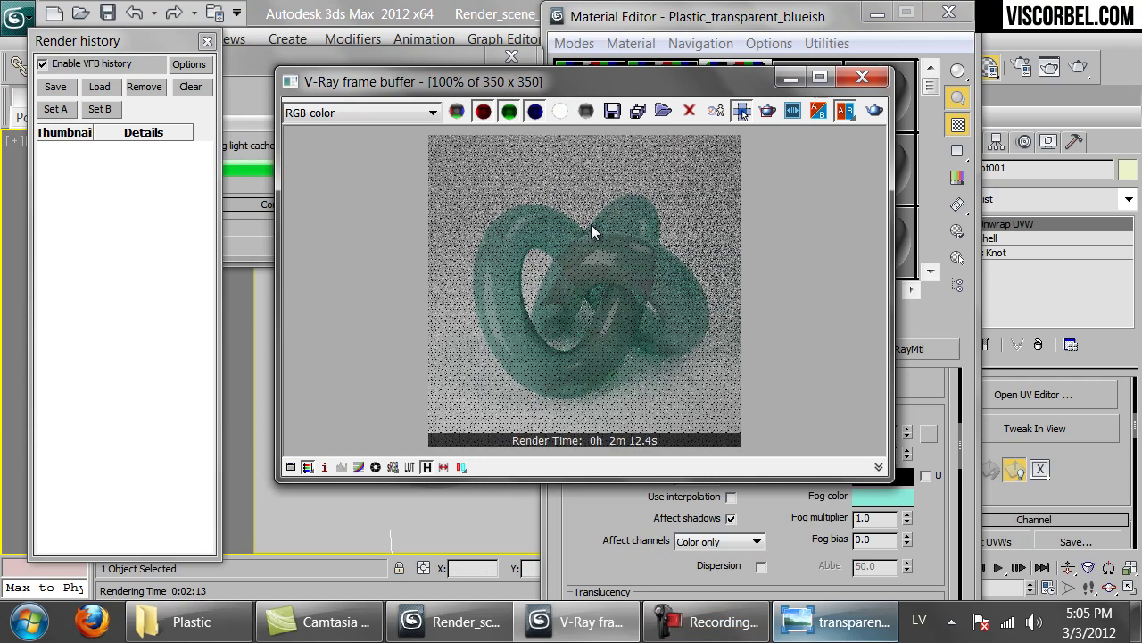
pyautogui.click(254, 216)
pyautogui.click(493, 95)
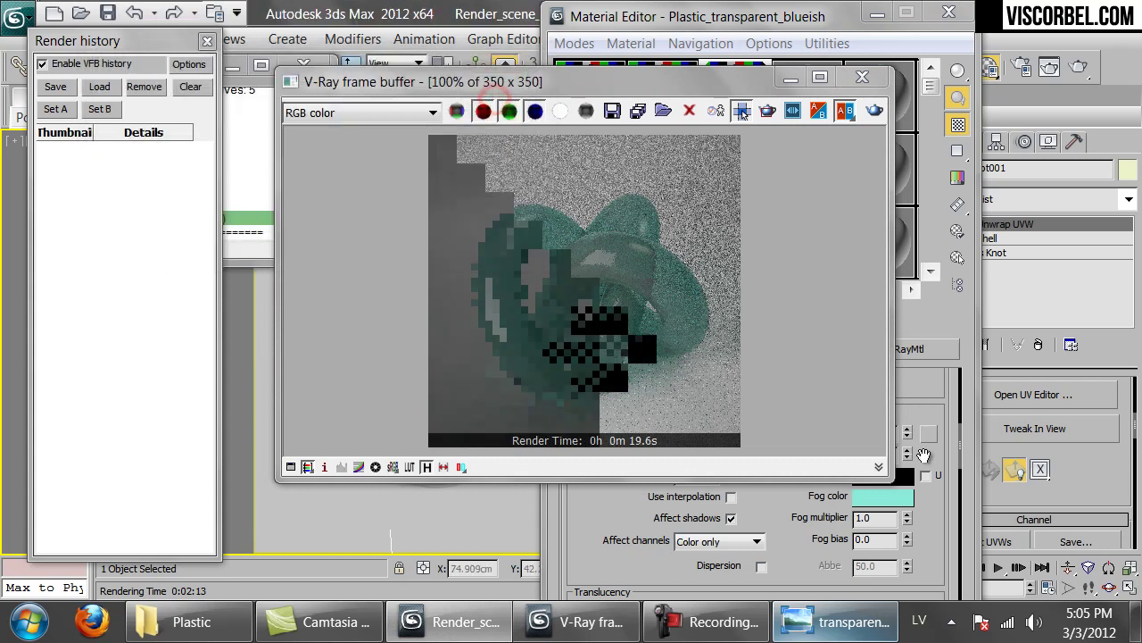
# Set the refraction color value of Plastic_transparent_blueish to 235, checking the pitcher reference photo.
pyautogui.click(931, 528)
pyautogui.click(707, 435)
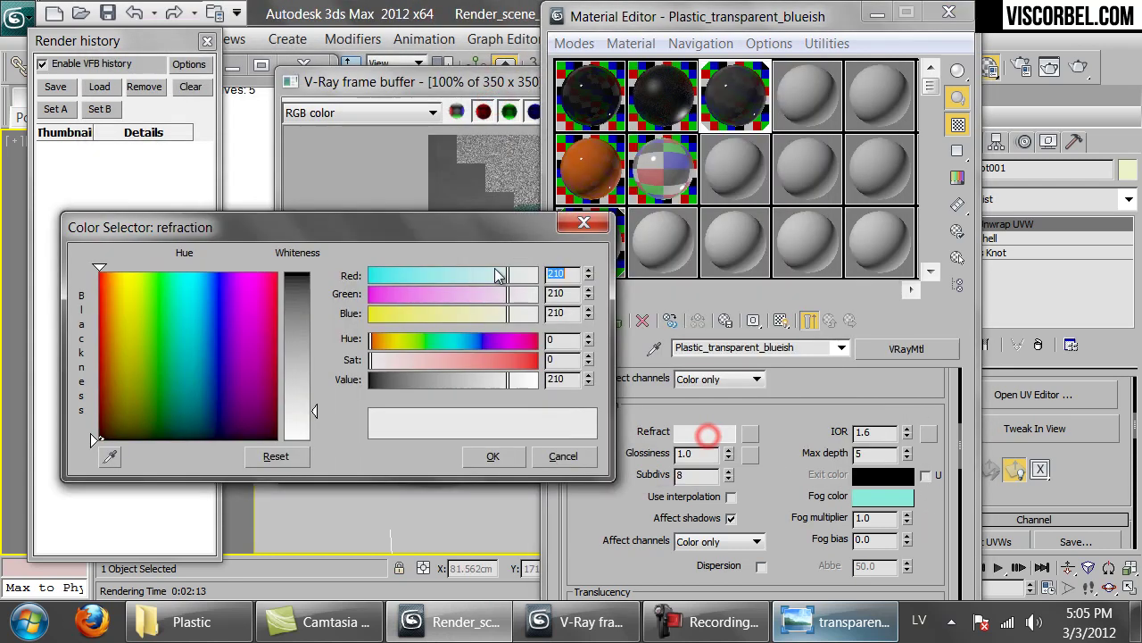
pyautogui.click(835, 622)
pyautogui.click(772, 480)
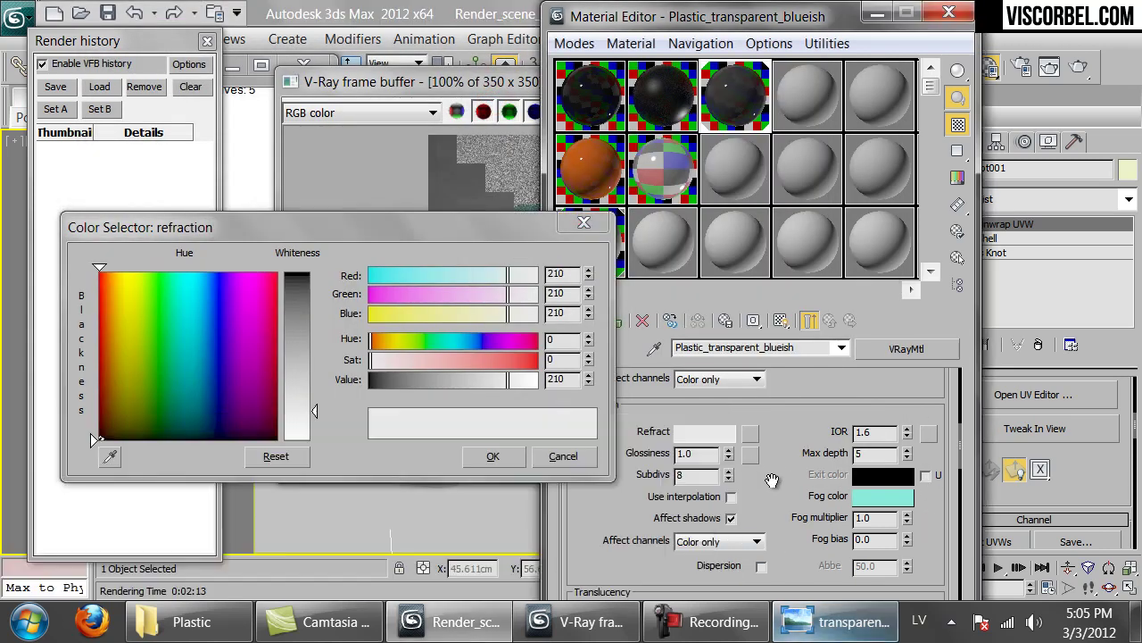
pyautogui.doubleClick(566, 381)
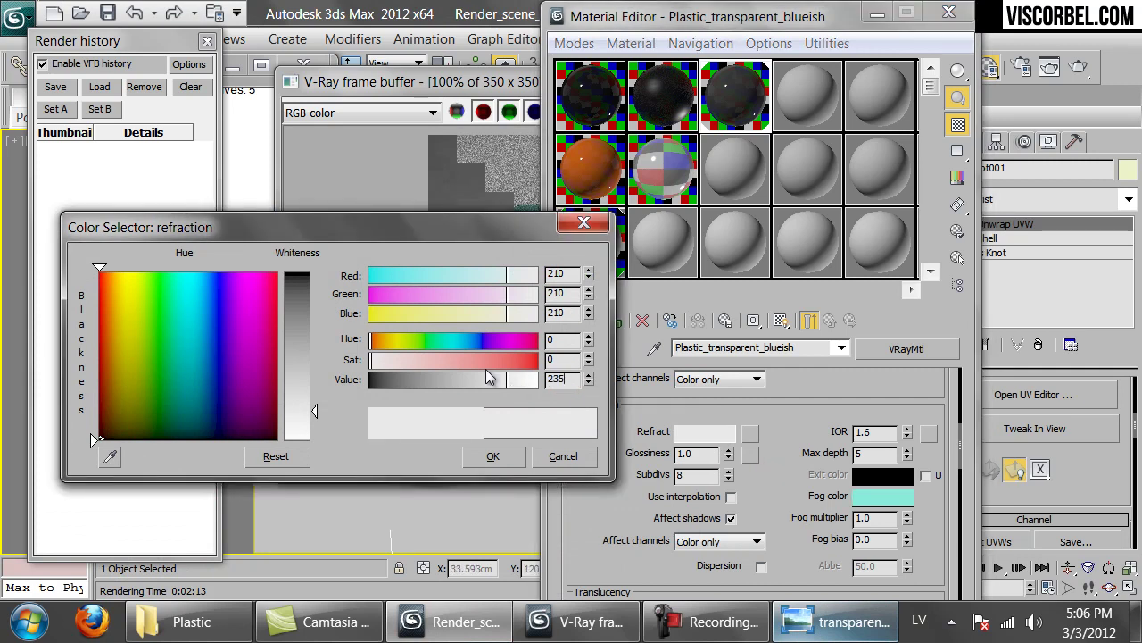
pyautogui.press('Return')
pyautogui.click(493, 455)
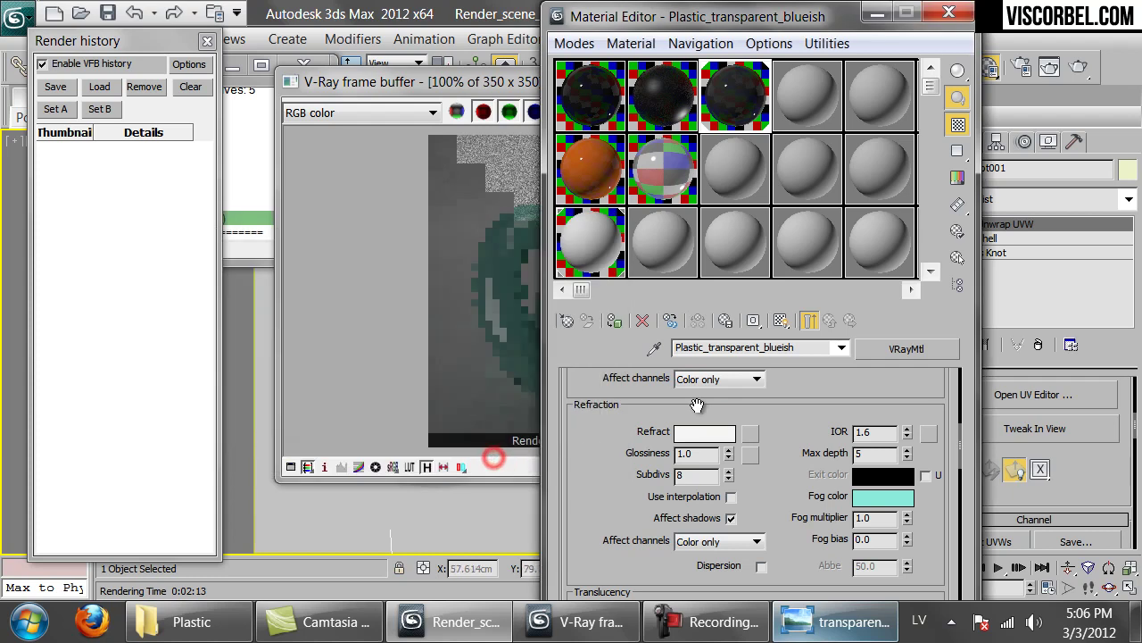
# Check the pitcher photo against the last render and set the refraction fog multiplier to 0.6.
pyautogui.click(817, 625)
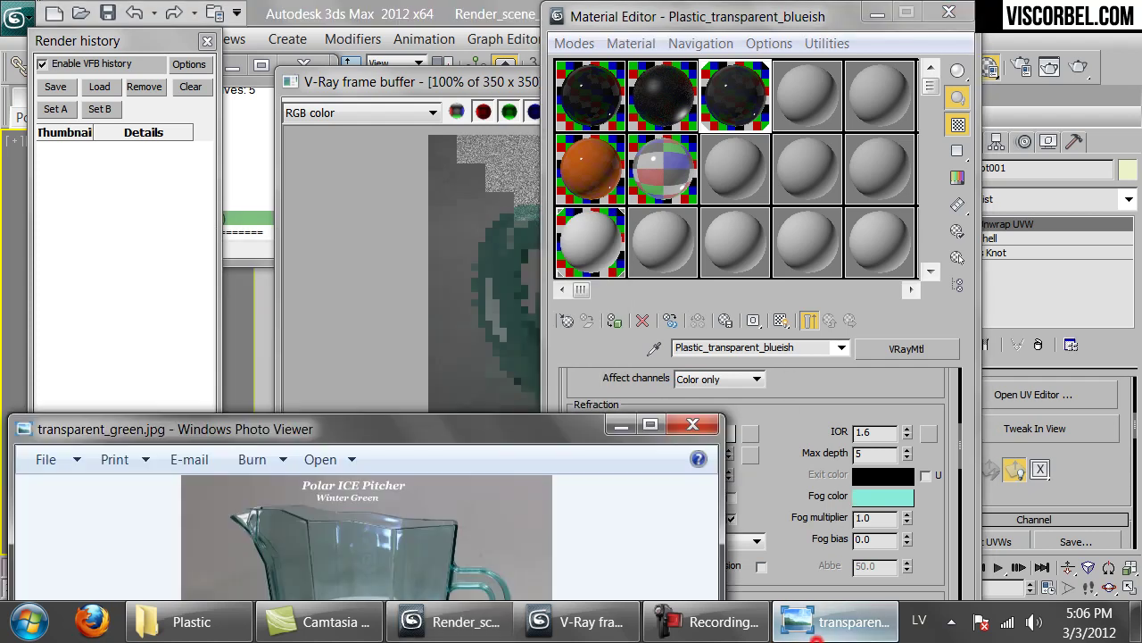
pyautogui.click(382, 280)
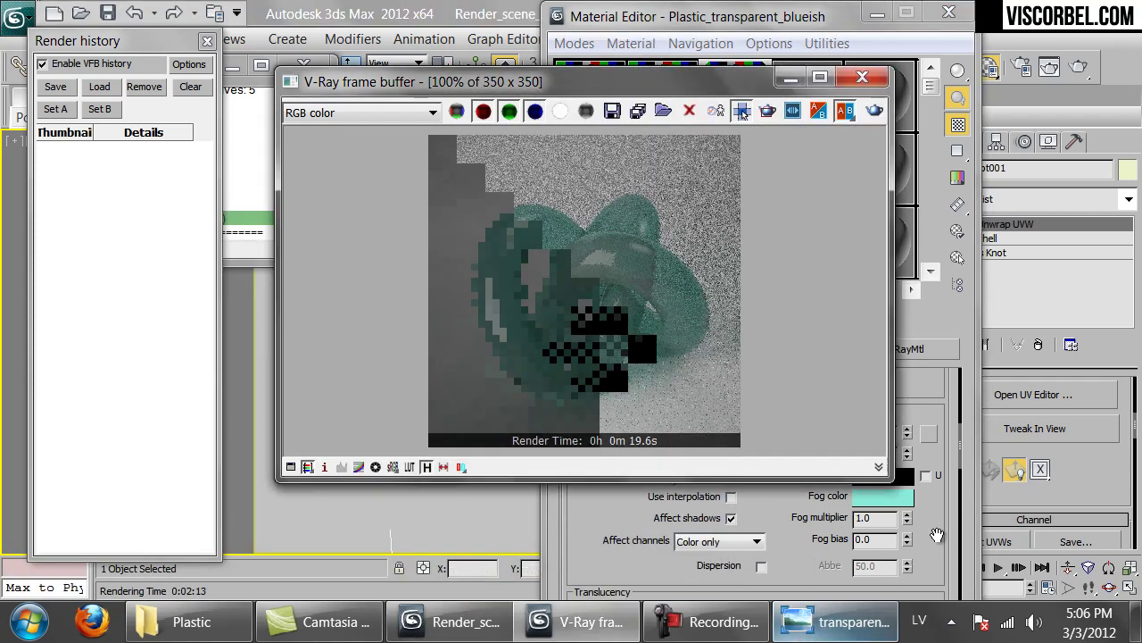
pyautogui.click(935, 549)
pyautogui.doubleClick(873, 518)
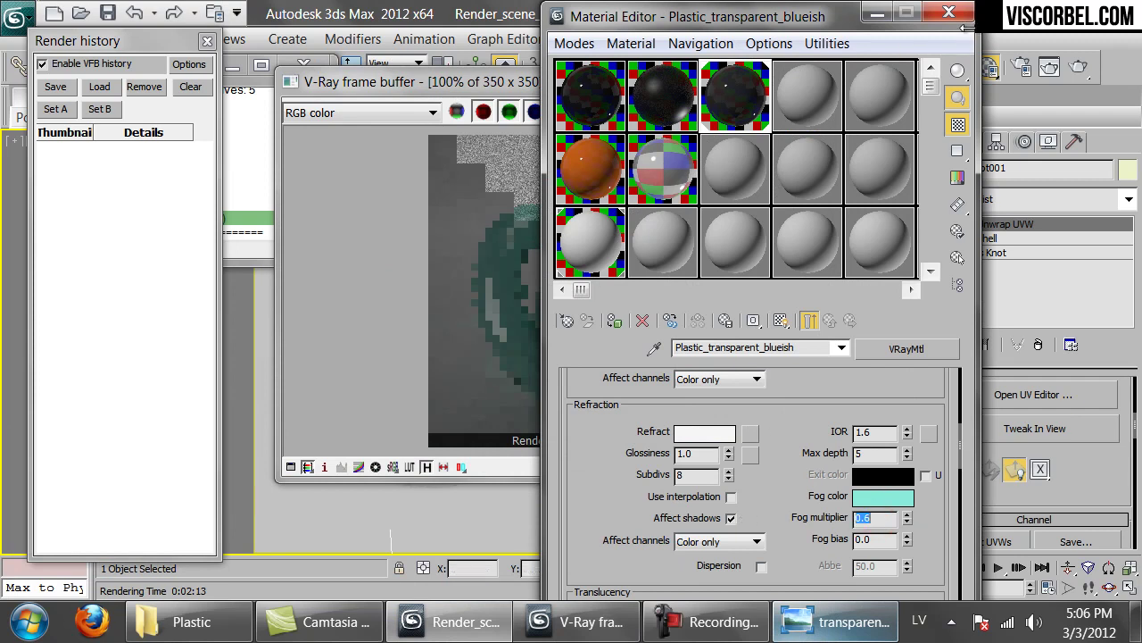
# Test-render the torus knot with the weaker fog, compare the early passes with the pitcher photo and stop the rendering.
pyautogui.click(1078, 68)
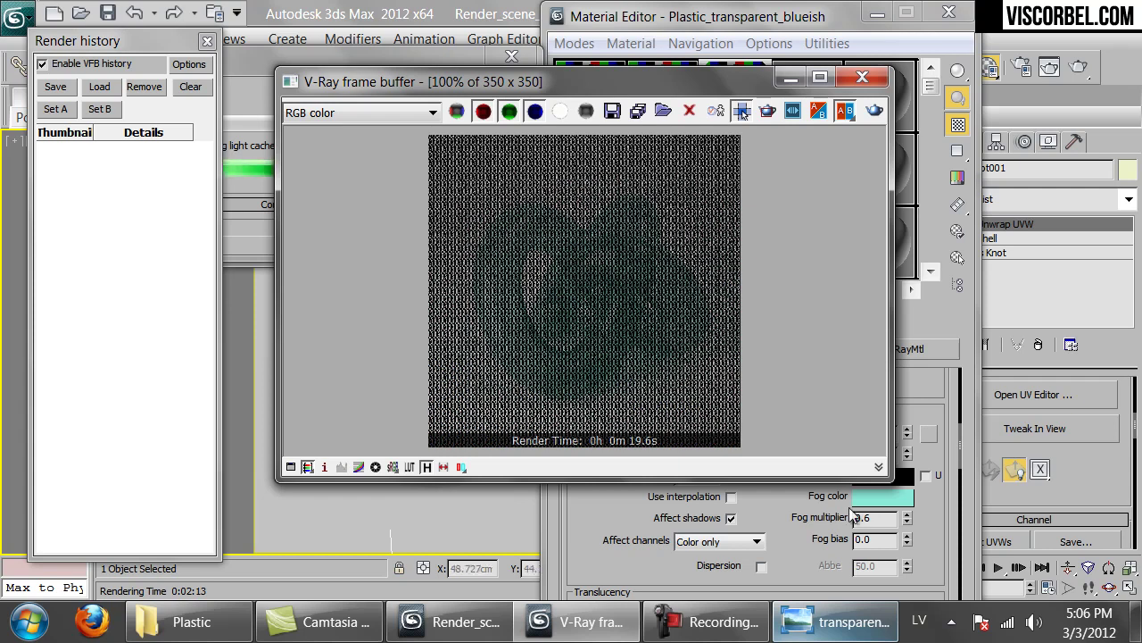
pyautogui.click(832, 625)
pyautogui.click(557, 231)
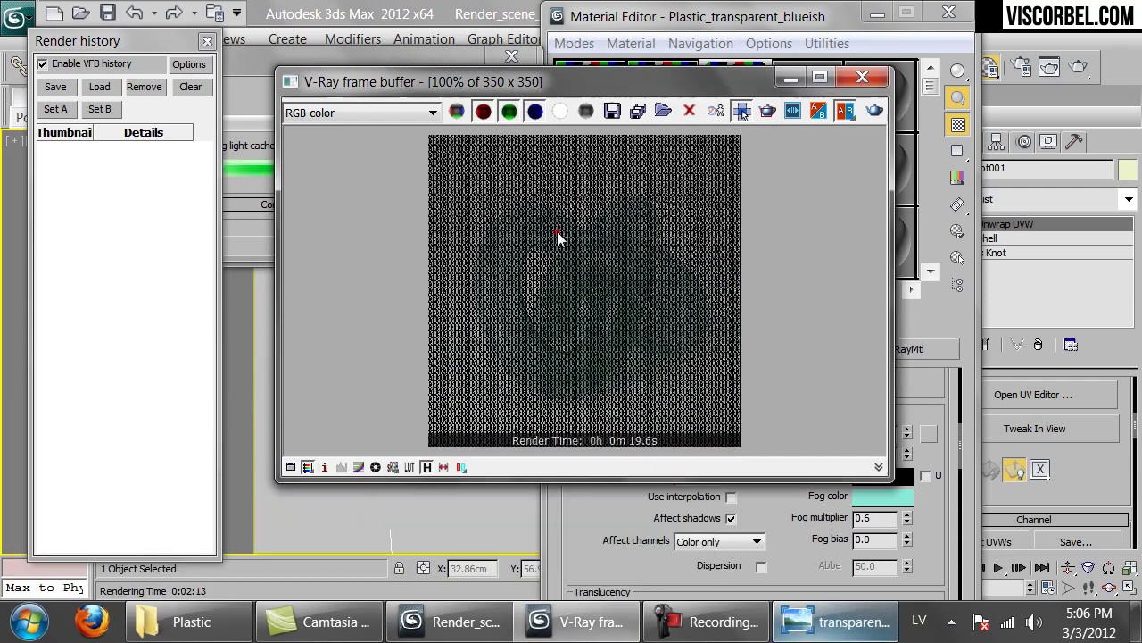
pyautogui.scroll(-1, 563, 242)
pyautogui.scroll(1, 563, 241)
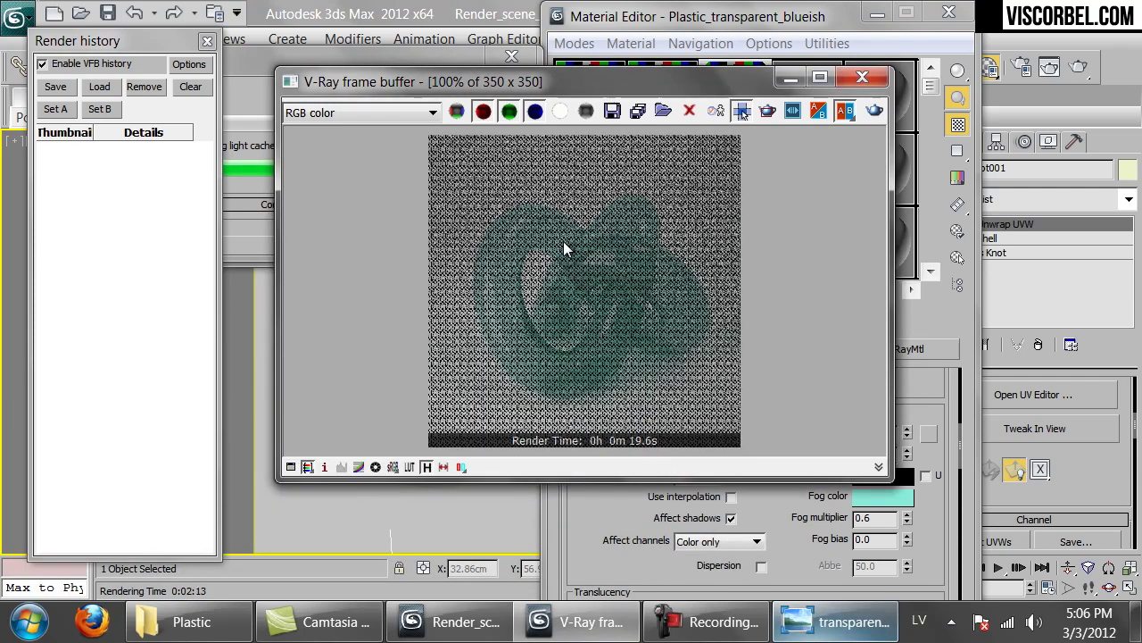
pyautogui.scroll(-1, 564, 249)
pyautogui.scroll(1, 564, 249)
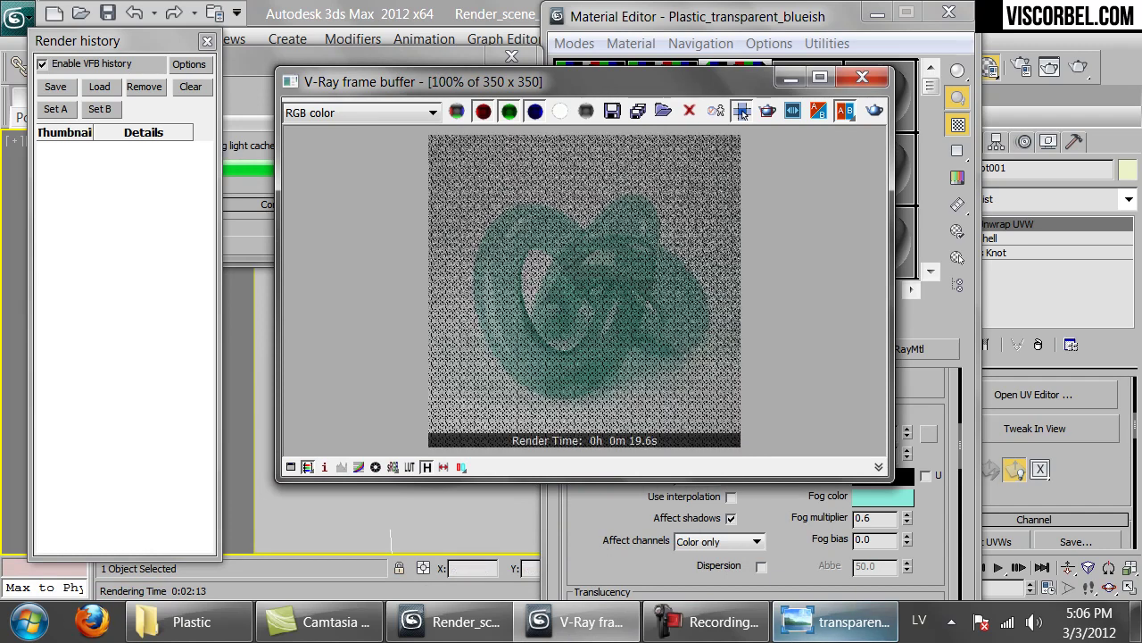
pyautogui.click(834, 622)
pyautogui.moveTo(508, 443); pyautogui.dragTo(507, 478)
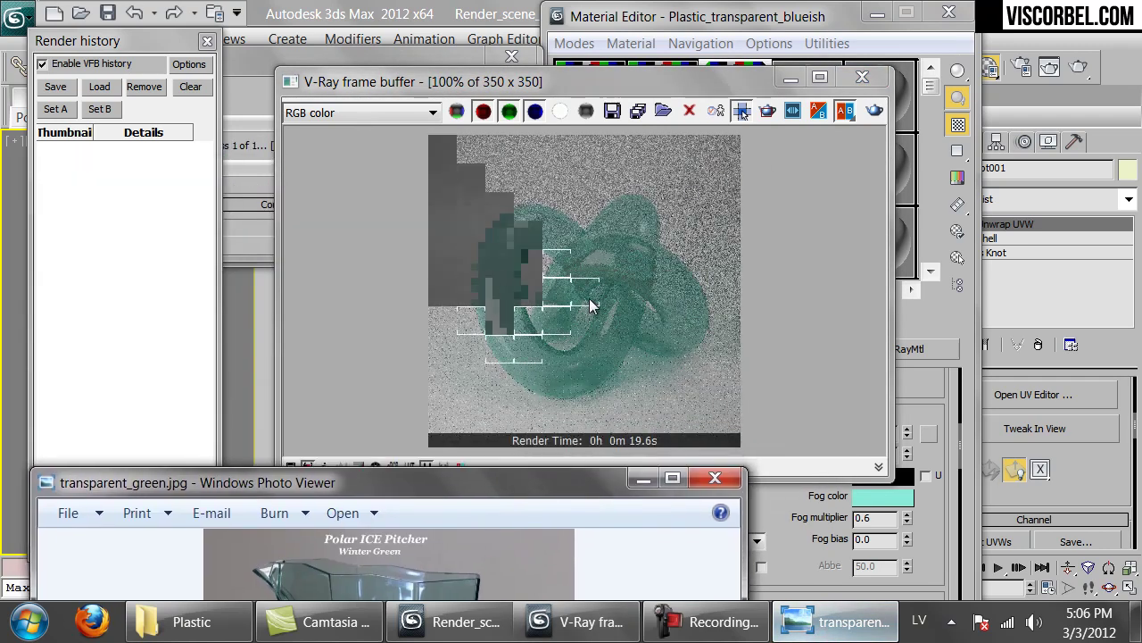
pyautogui.click(245, 241)
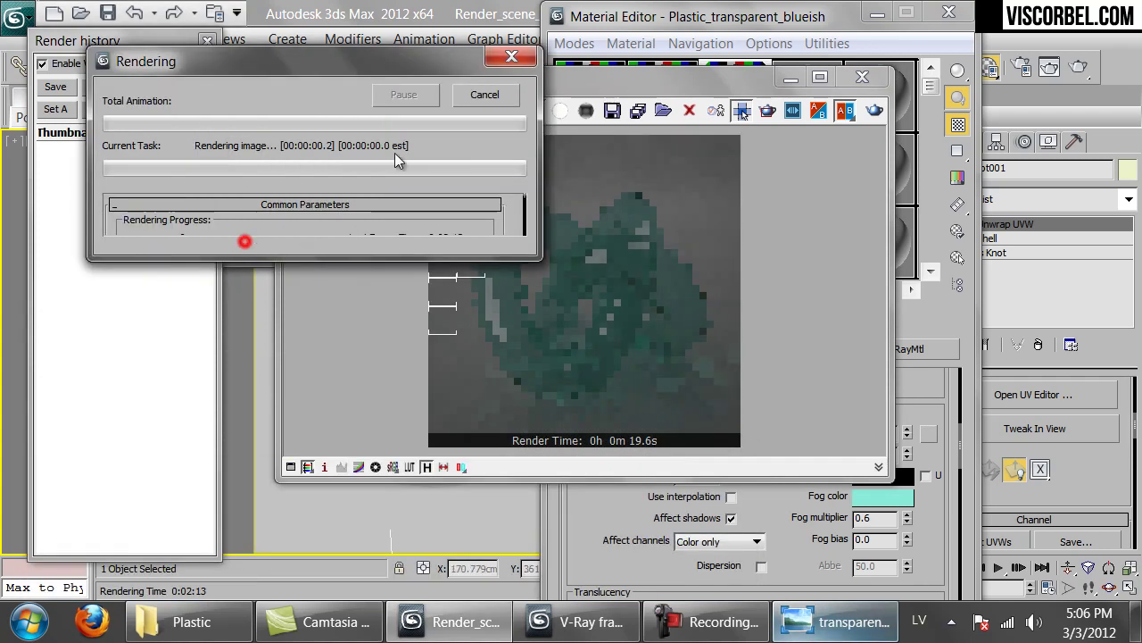
pyautogui.click(483, 96)
# Set the reflection color value of Plastic_transparent_blueish to 170.
pyautogui.click(929, 404)
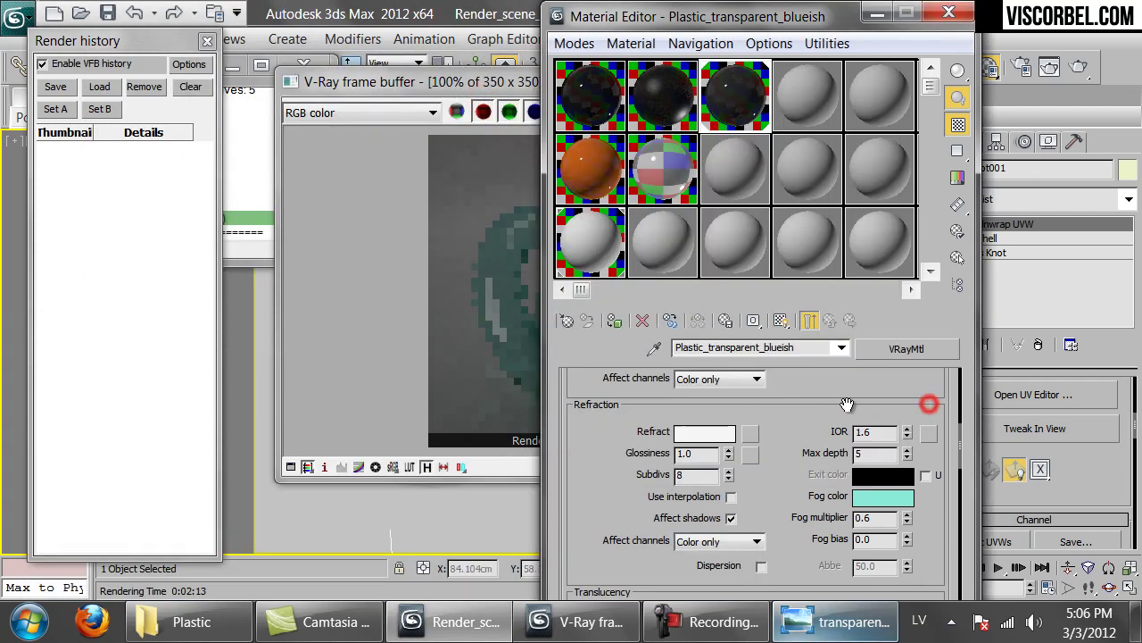
pyautogui.scroll(5, 577, 428)
pyautogui.click(699, 492)
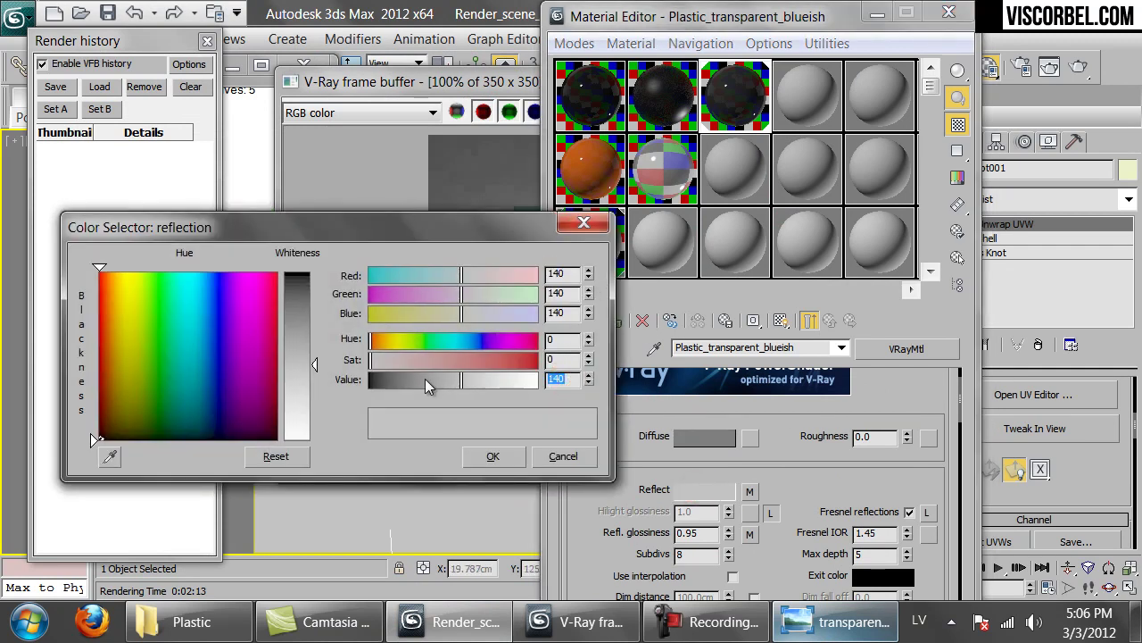
pyautogui.write('170')
pyautogui.press('Return')
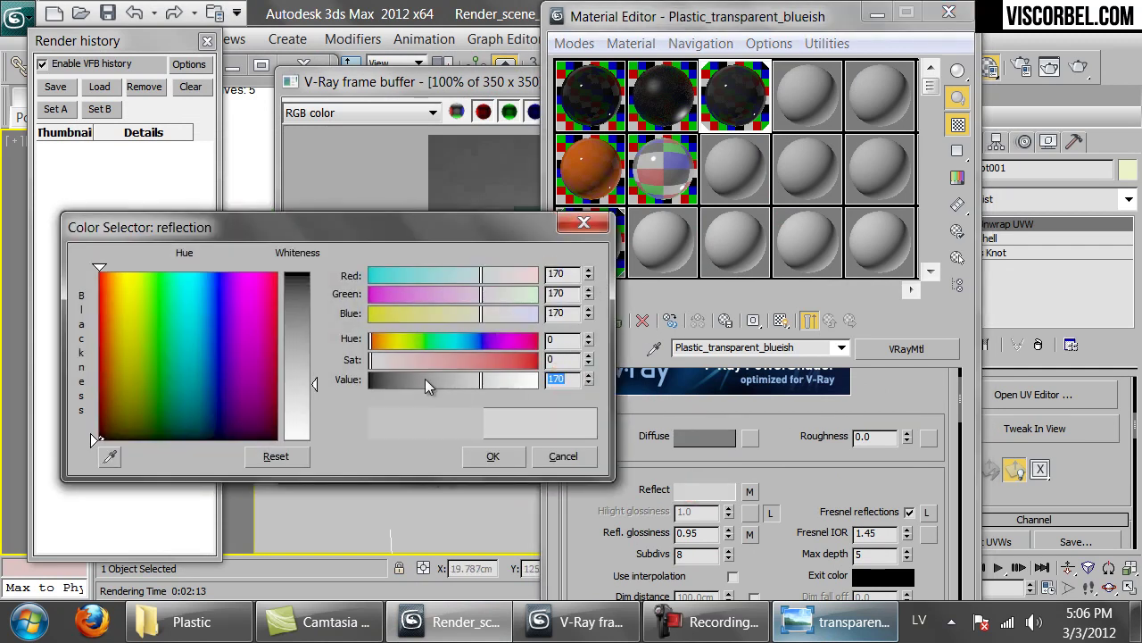
pyautogui.click(1078, 67)
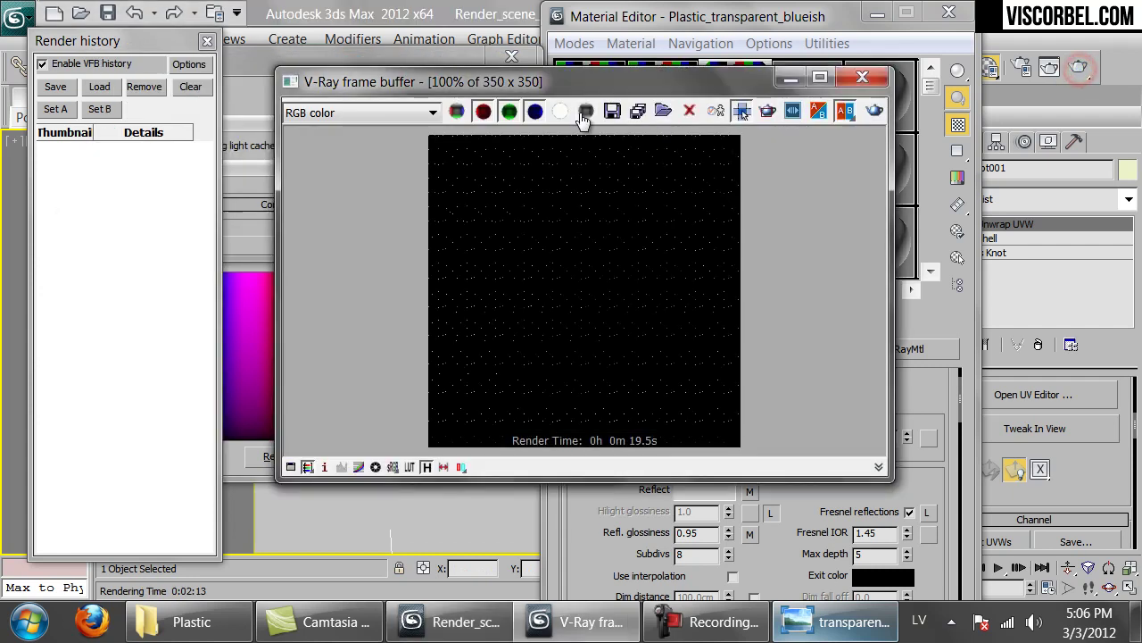
pyautogui.click(491, 97)
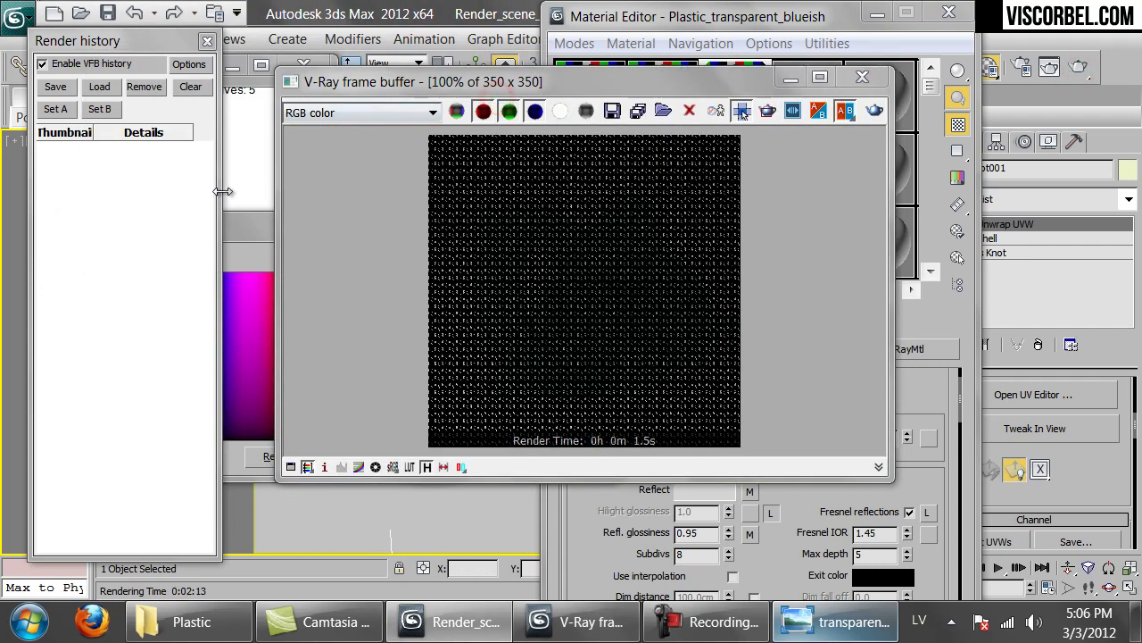
pyautogui.click(251, 255)
pyautogui.click(498, 455)
# Test-render the torus knot with the stronger reflection, inspect the surface at 200% zoom and stop the rendering.
pyautogui.click(1079, 67)
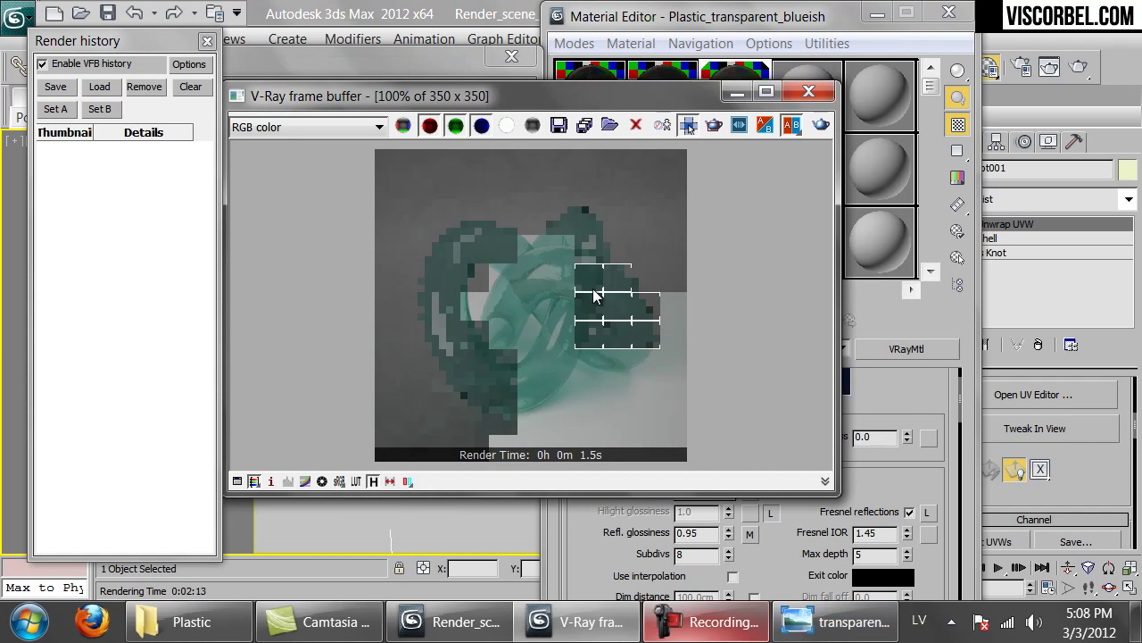
pyautogui.scroll(1, 520, 310)
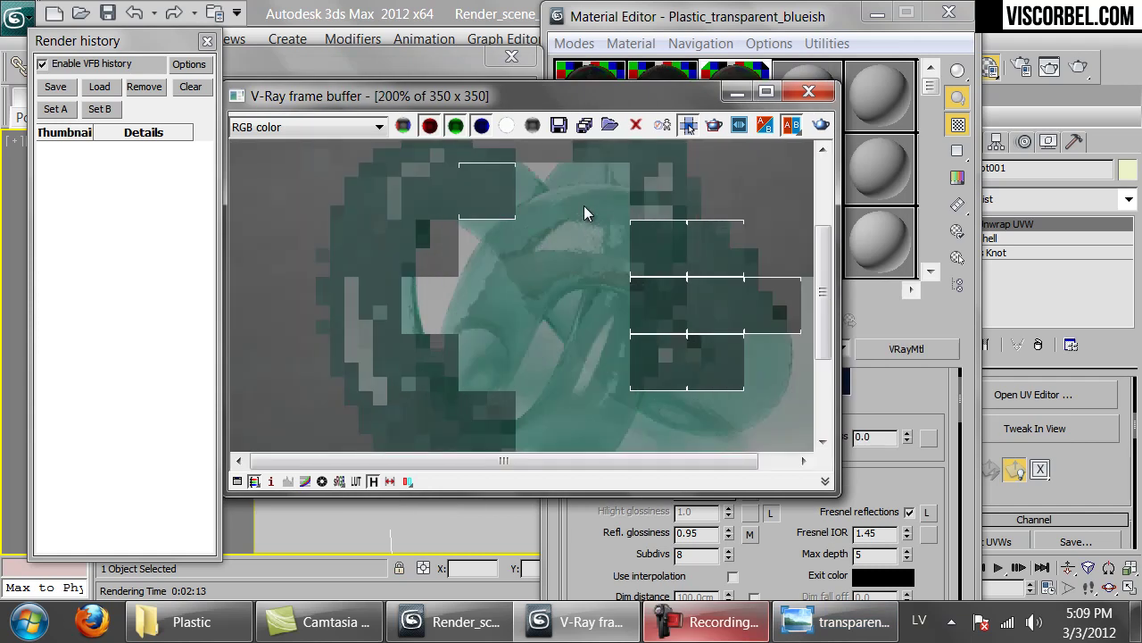
pyautogui.moveTo(584, 213); pyautogui.dragTo(567, 259, button='middle')
pyautogui.scroll(-1, 567, 253)
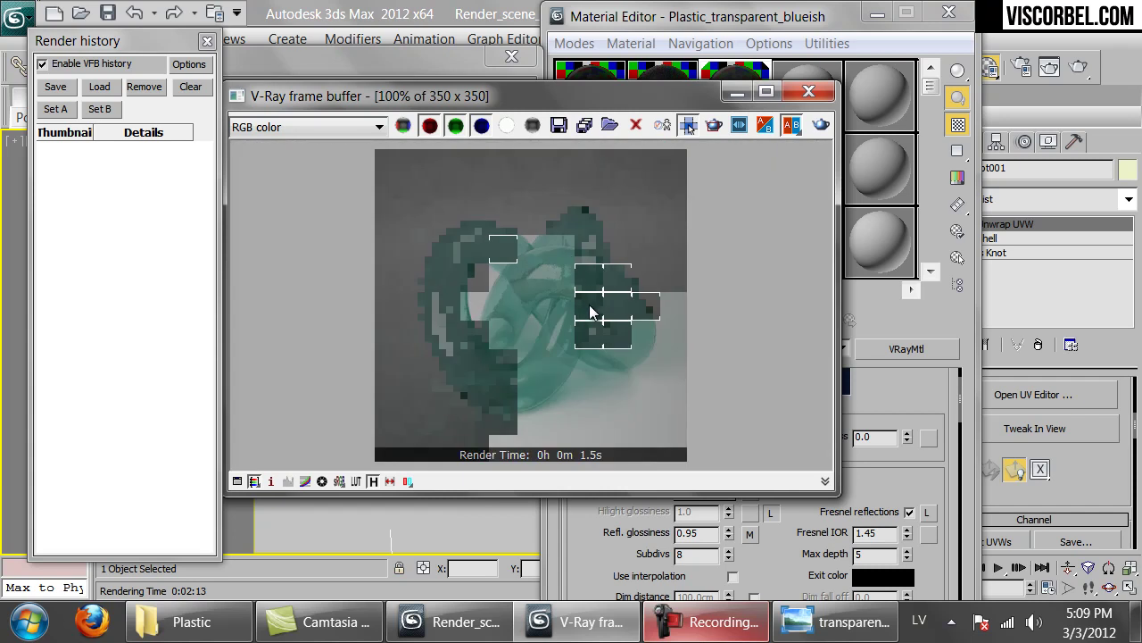
pyautogui.click(443, 63)
pyautogui.click(485, 95)
# Set the bump map amount of Plastic_transparent_blueish to 1.0, checking the material in an enlarged sample preview.
pyautogui.moveTo(900, 493); pyautogui.dragTo(894, 366)
pyautogui.scroll(-10, 790, 464)
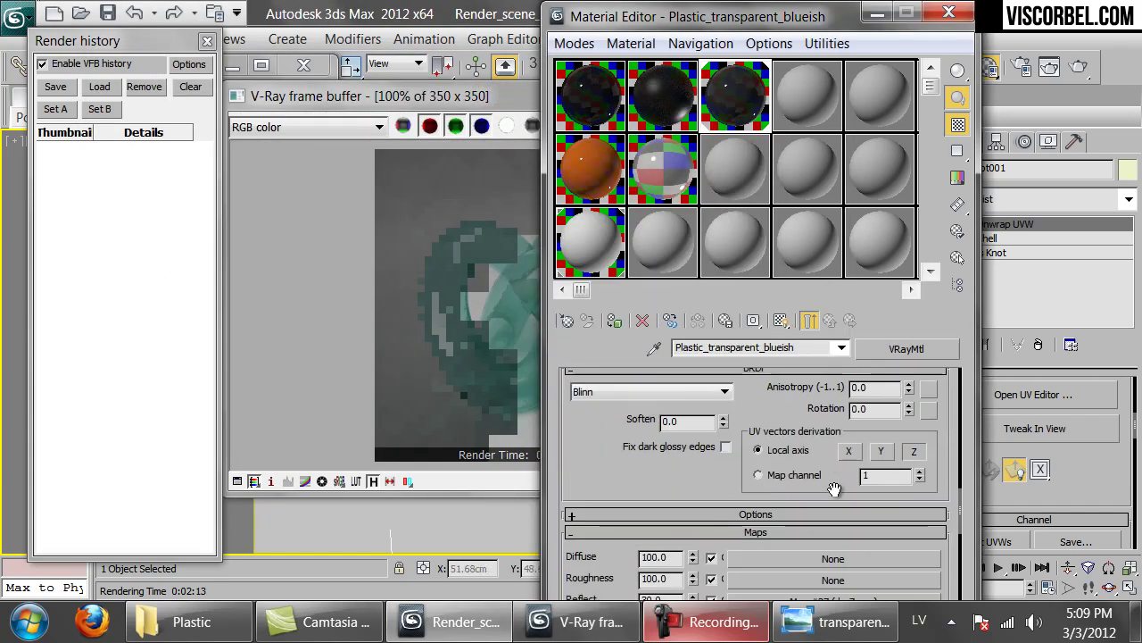
pyautogui.scroll(-1, 734, 485)
pyautogui.doubleClick(670, 520)
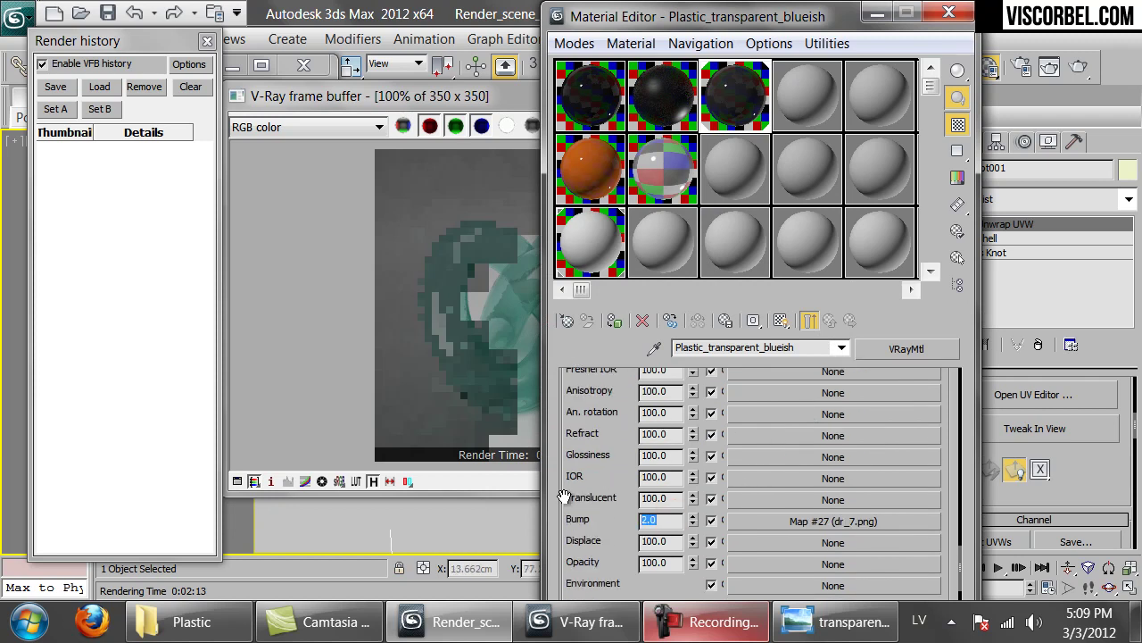
pyautogui.doubleClick(735, 96)
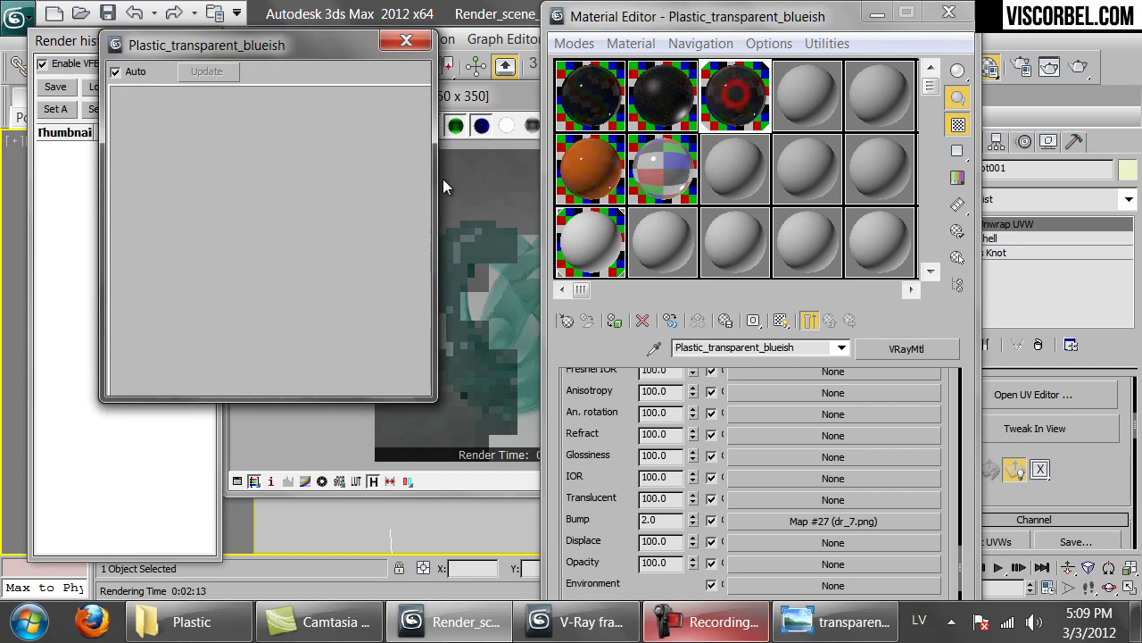
pyautogui.doubleClick(669, 517)
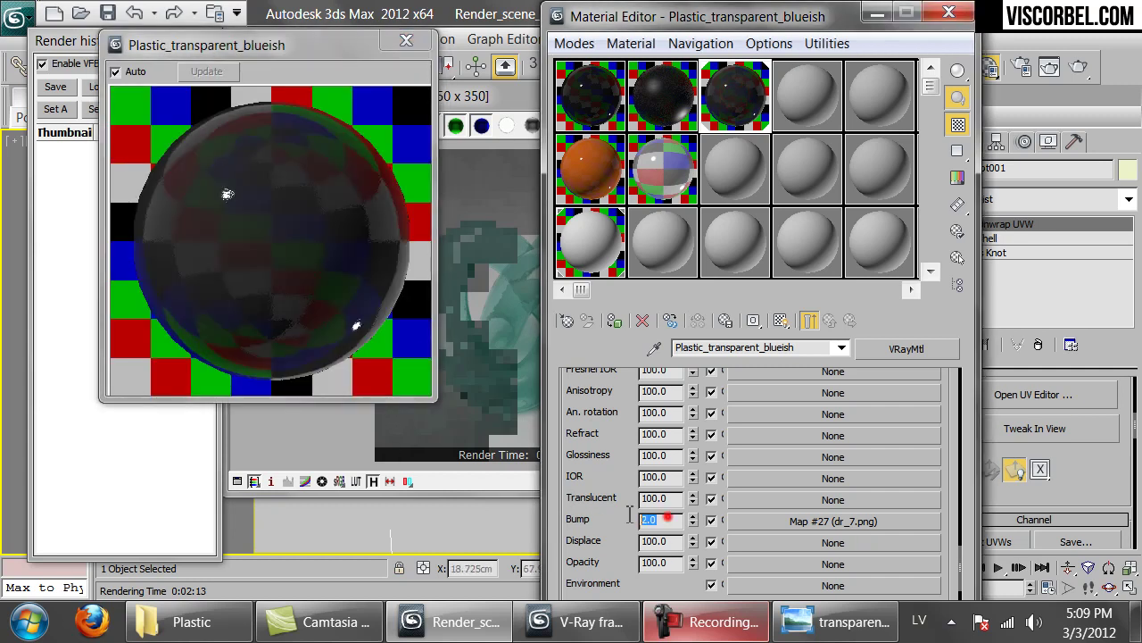
pyautogui.write('1')
pyautogui.click(307, 435)
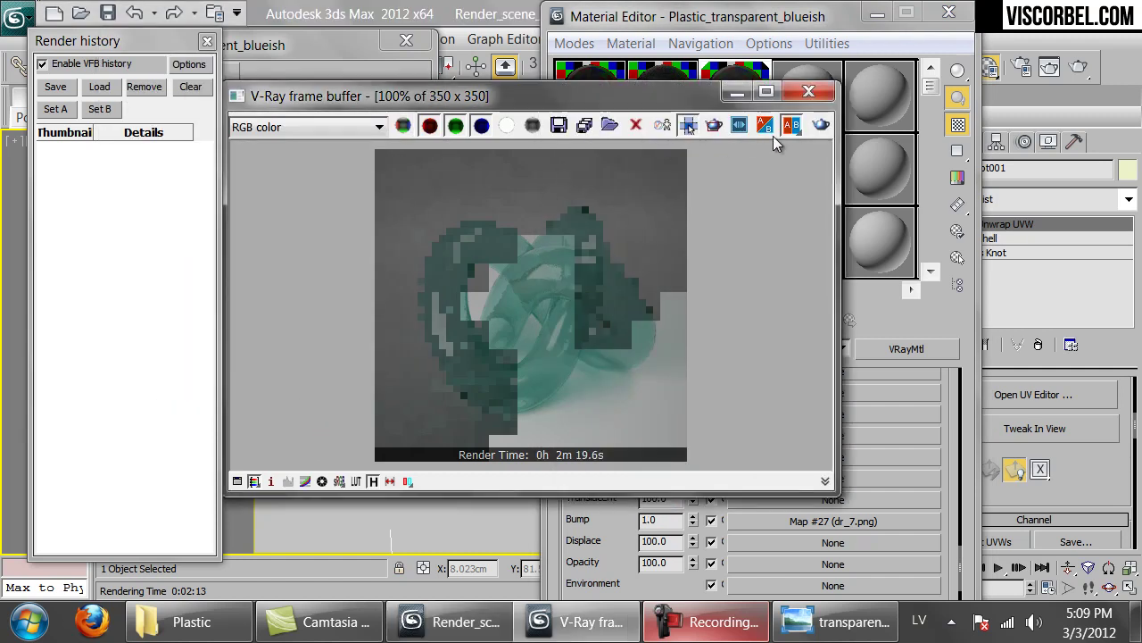
# Render the torus knot with the reduced bump, compare the finished image with the pitcher photo and close the photo.
pyautogui.click(819, 128)
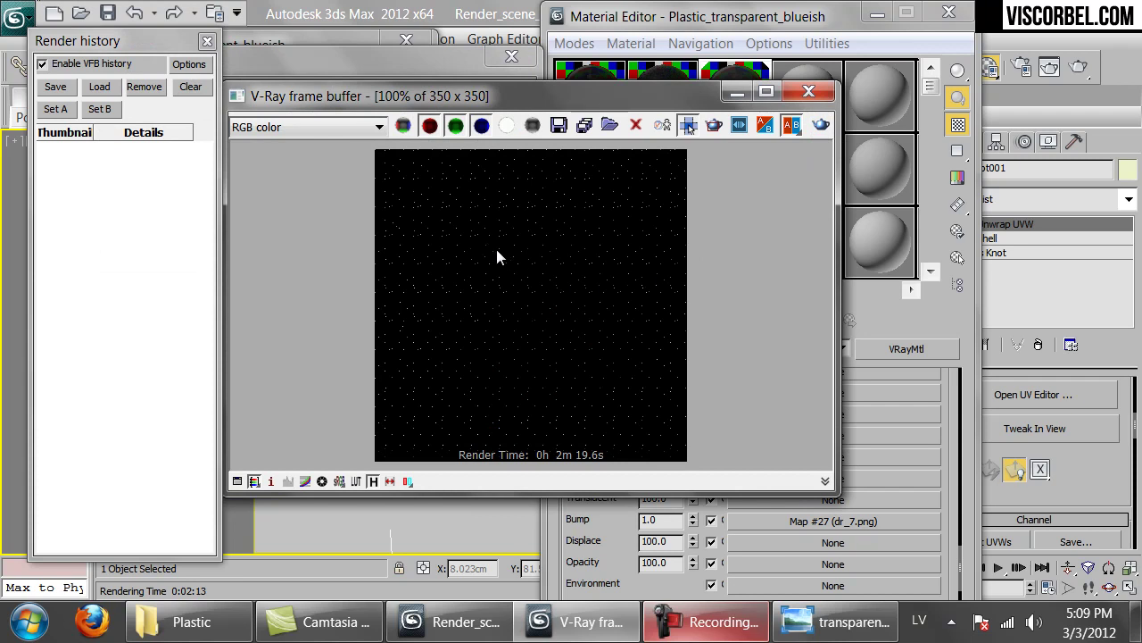
pyautogui.scroll(-1, 574, 303)
pyautogui.scroll(1, 575, 299)
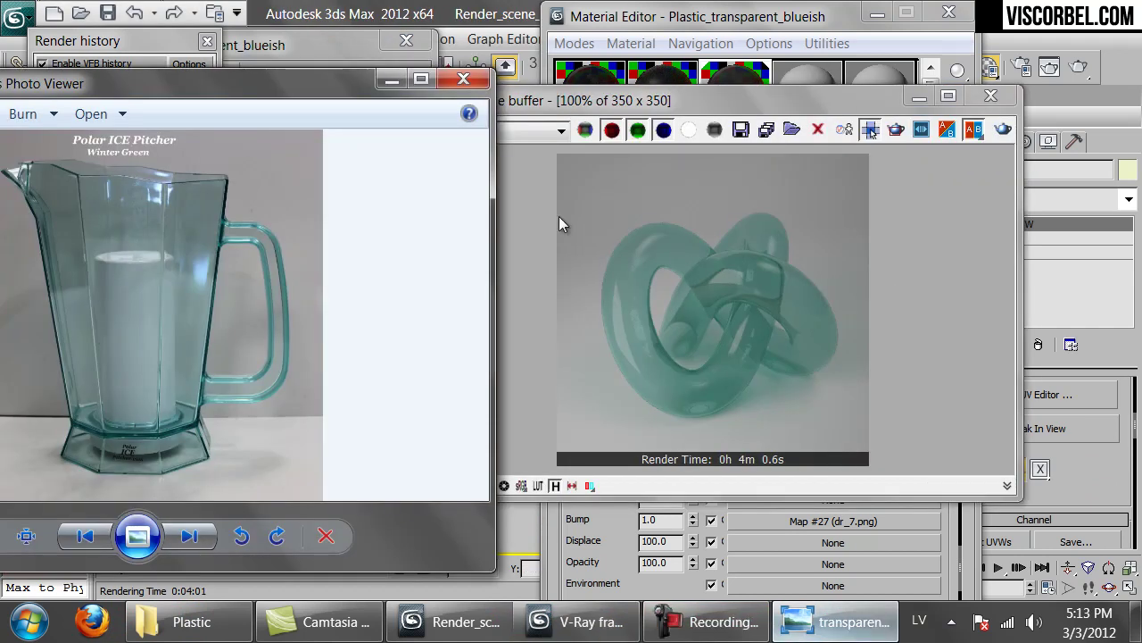
pyautogui.moveTo(279, 85); pyautogui.dragTo(305, 66)
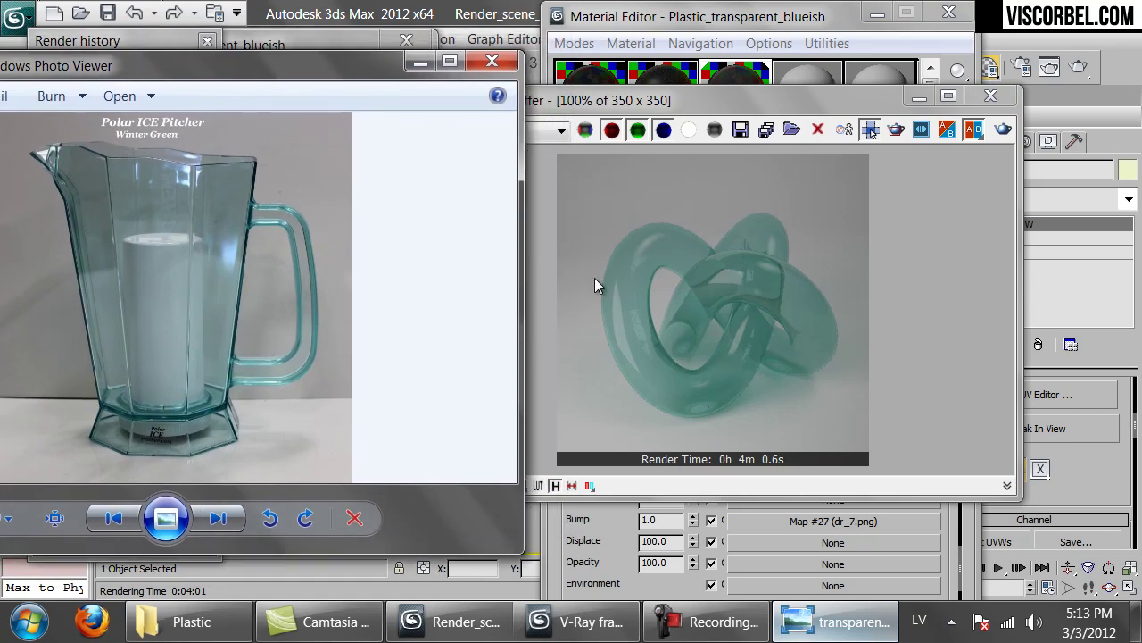
pyautogui.click(493, 62)
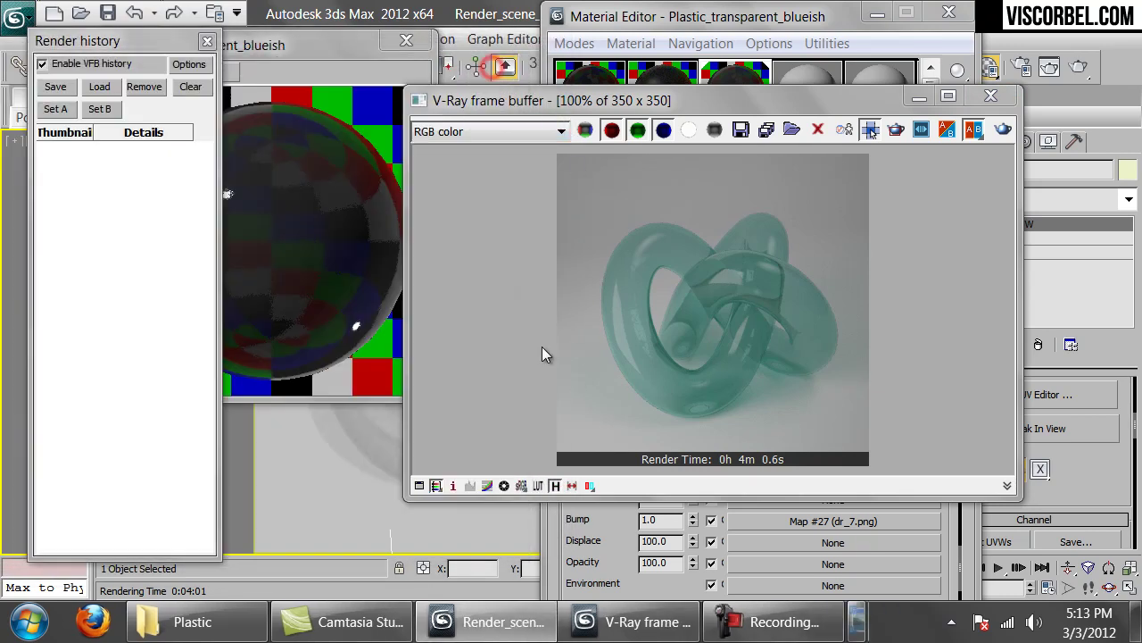
# Try brightening the render with a color correction curve, switch the correction off and close the frame buffer.
pyautogui.click(487, 485)
pyautogui.click(418, 485)
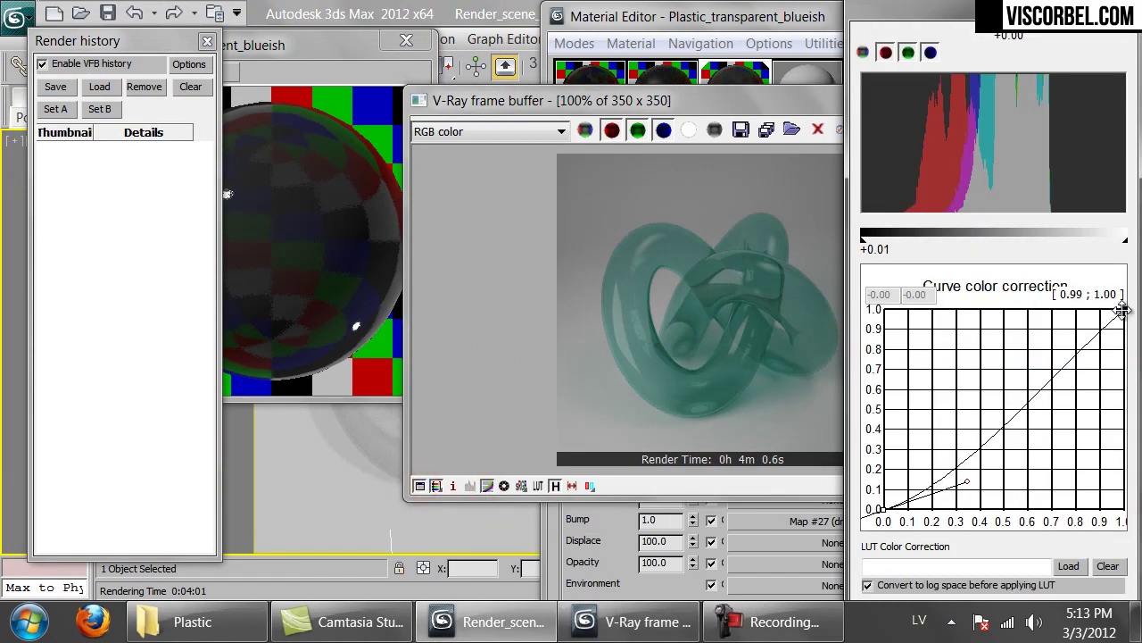
pyautogui.click(1123, 313)
pyautogui.moveTo(1061, 370); pyautogui.dragTo(1008, 329)
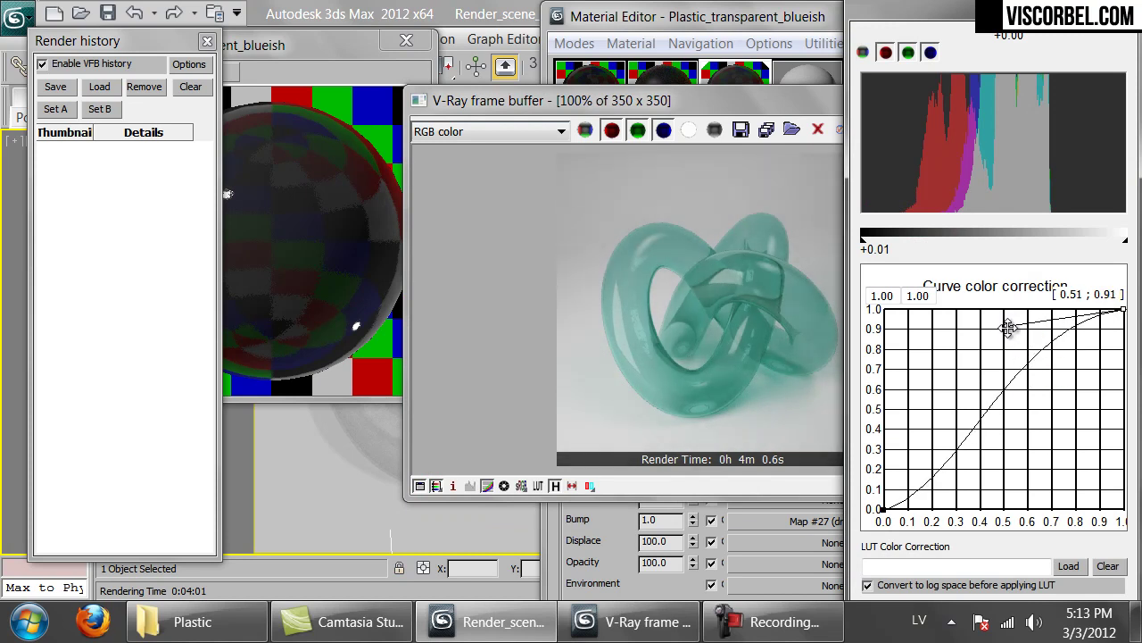
pyautogui.moveTo(996, 20); pyautogui.dragTo(935, 110)
pyautogui.click(1068, 101)
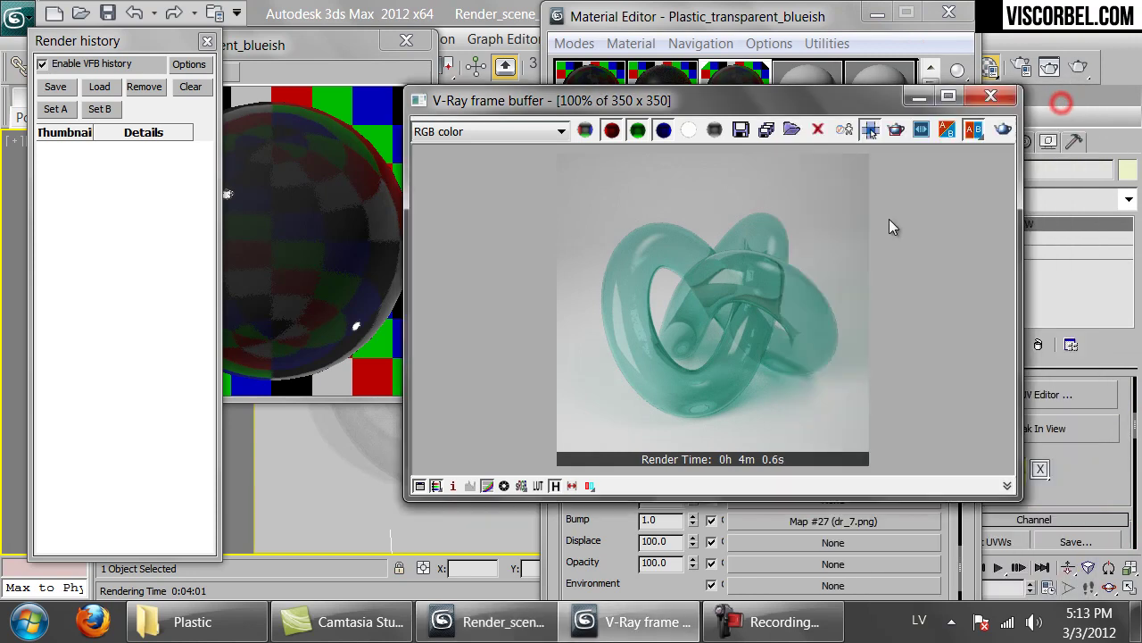
pyautogui.click(488, 486)
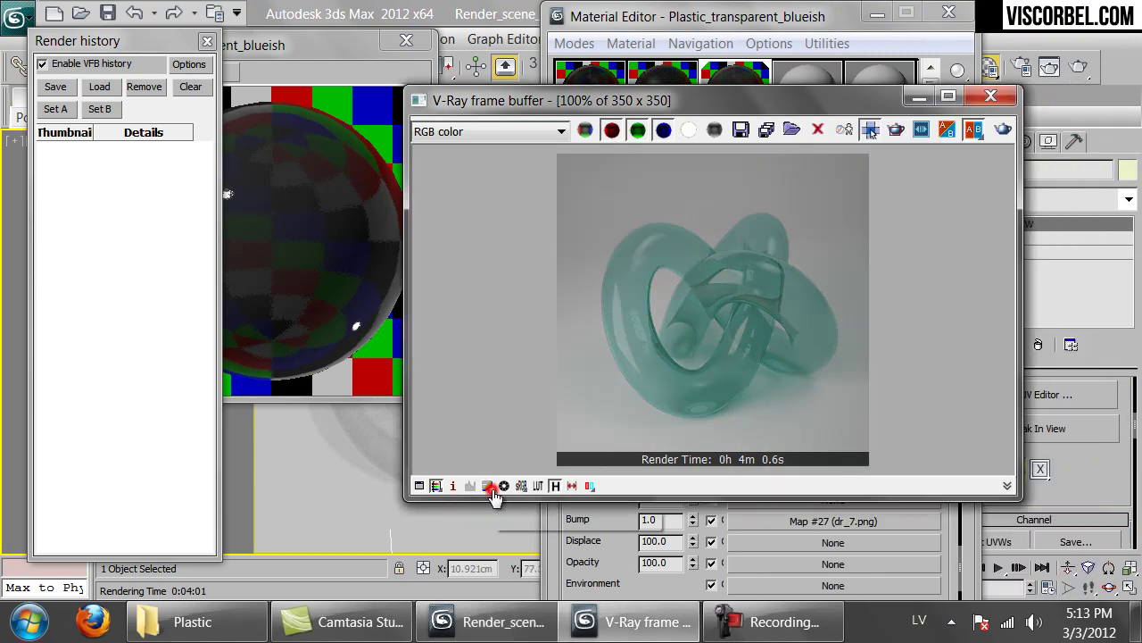
pyautogui.click(991, 95)
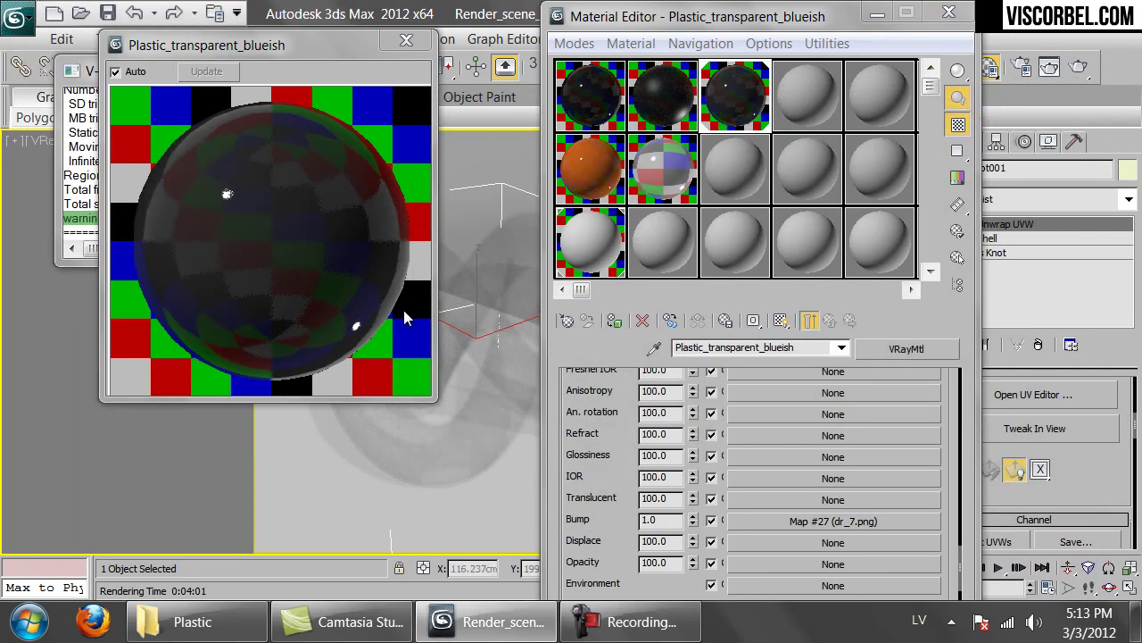
# Open the reference photo green_transparent_matte.jpg from the Plastic folder.
pyautogui.click(138, 632)
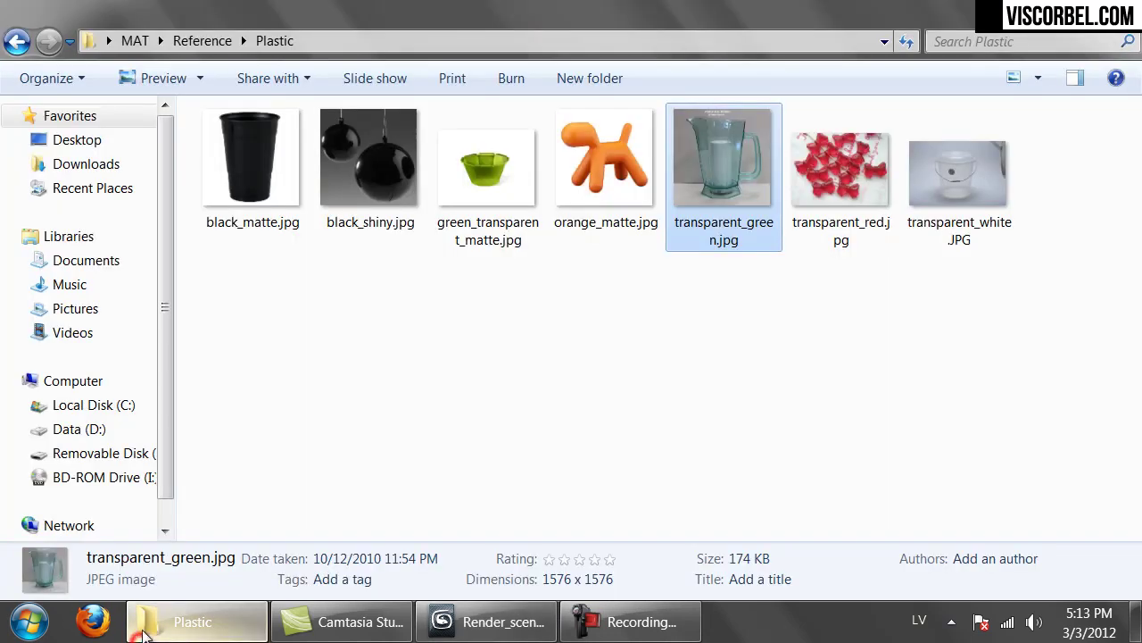
pyautogui.click(393, 393)
pyautogui.click(480, 175)
pyautogui.doubleClick(480, 175)
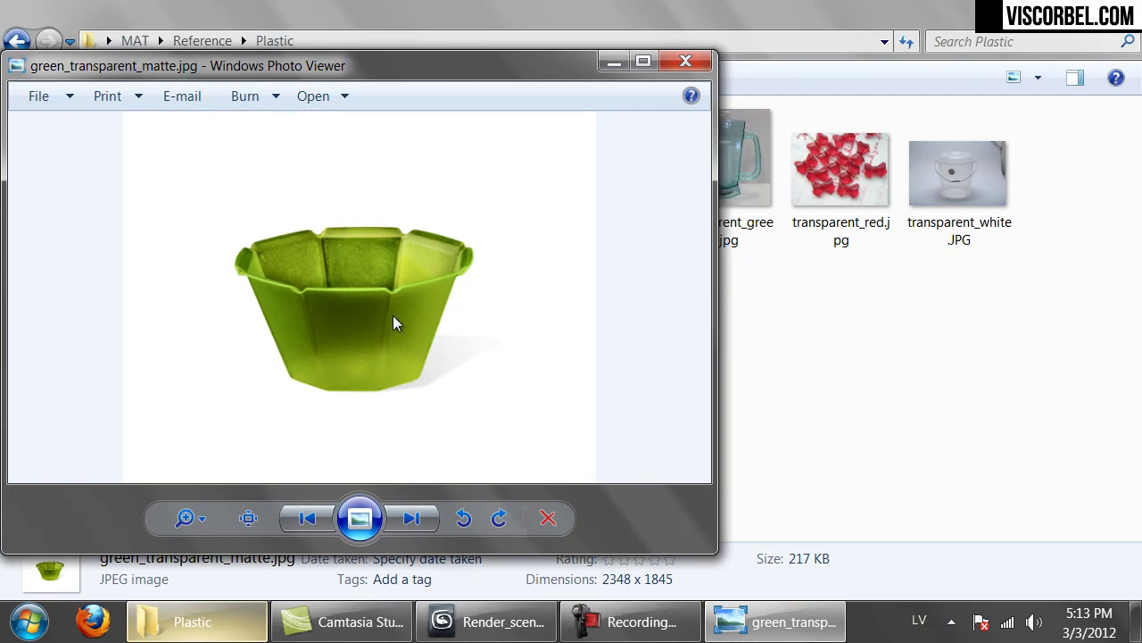
# Copy the Plastic_transparent_blueish material into the empty sample slot beside the transparent white one and rename it Plastic_transparent_green_matte.
pyautogui.click(481, 635)
pyautogui.moveTo(603, 408); pyautogui.dragTo(643, 519)
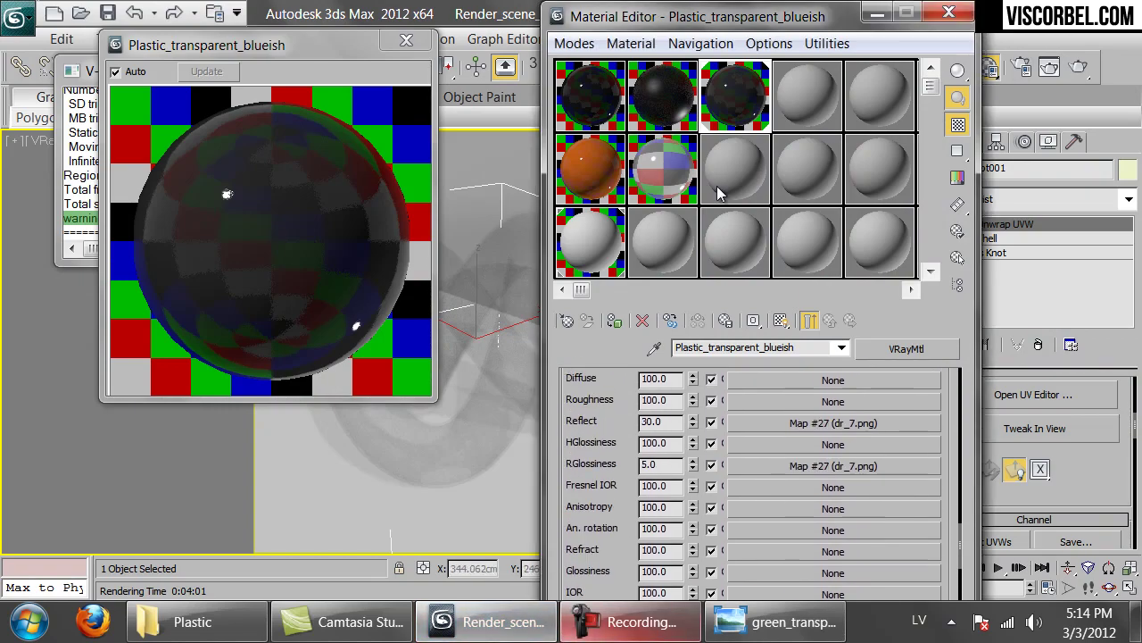
pyautogui.click(741, 169)
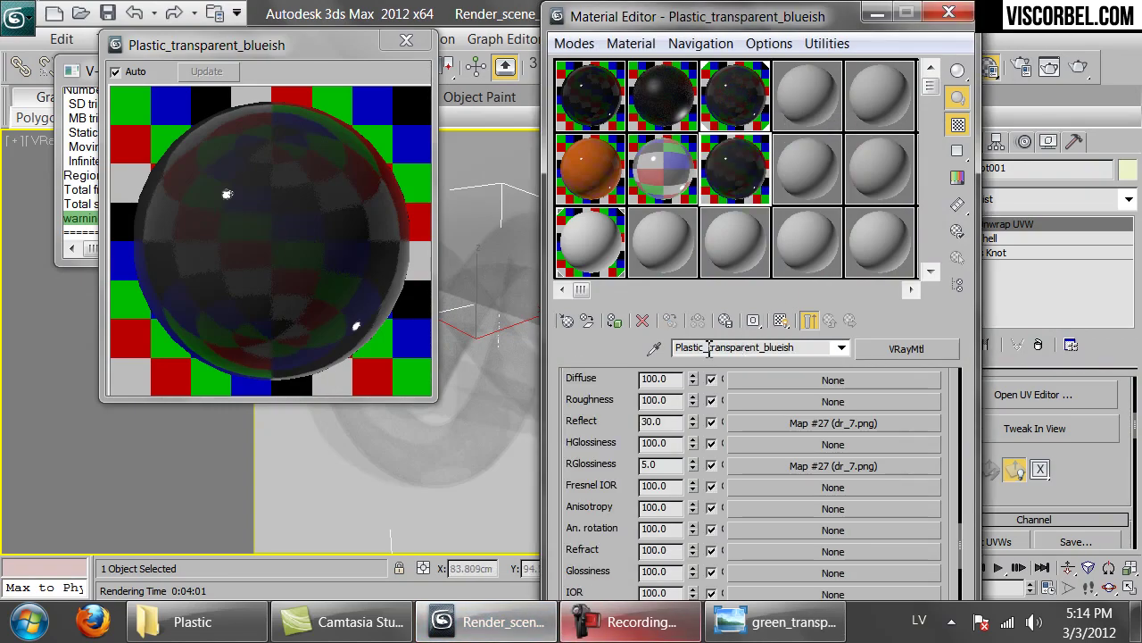
pyautogui.doubleClick(765, 348)
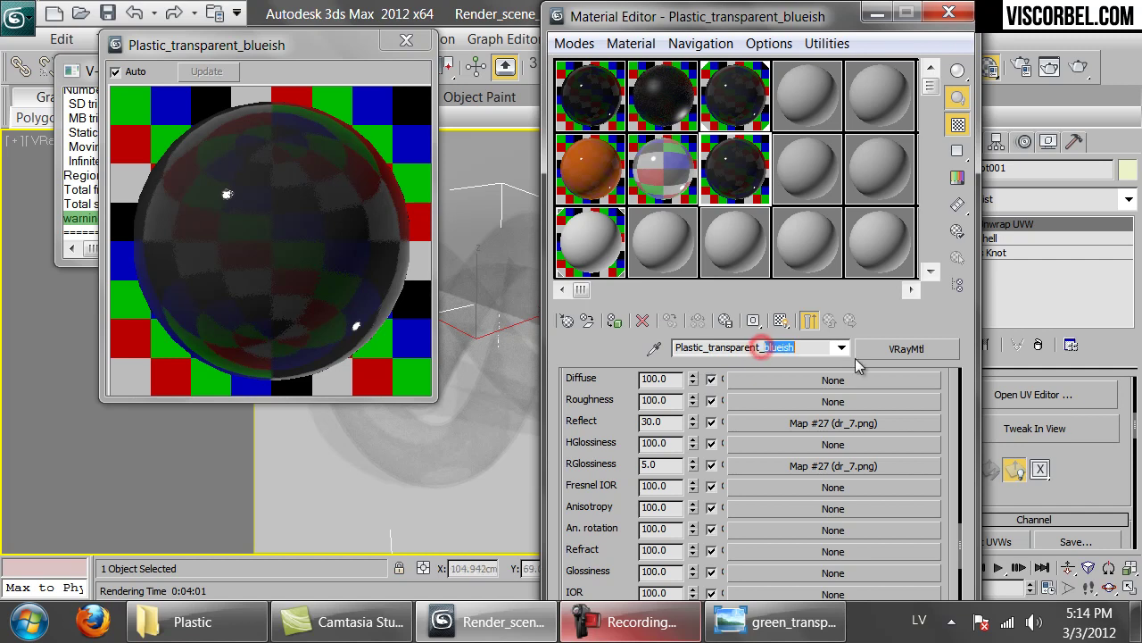
pyautogui.write('green_matte')
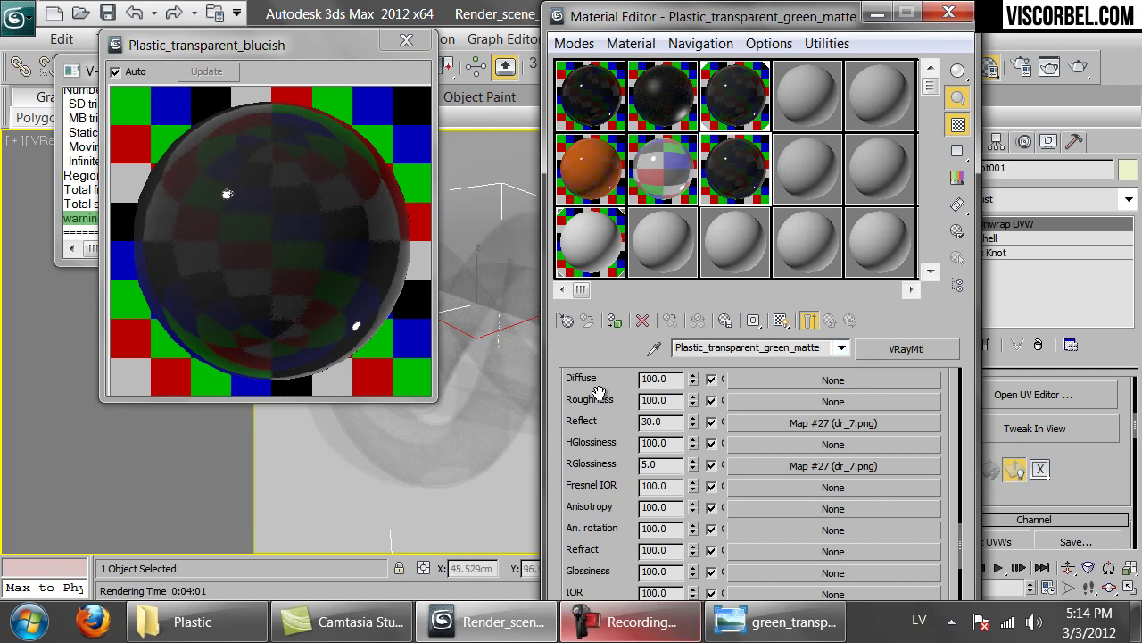
# Change the refraction fog color to a yellowish green with hue 55, saturation 248 and value 185.
pyautogui.scroll(10, 749, 507)
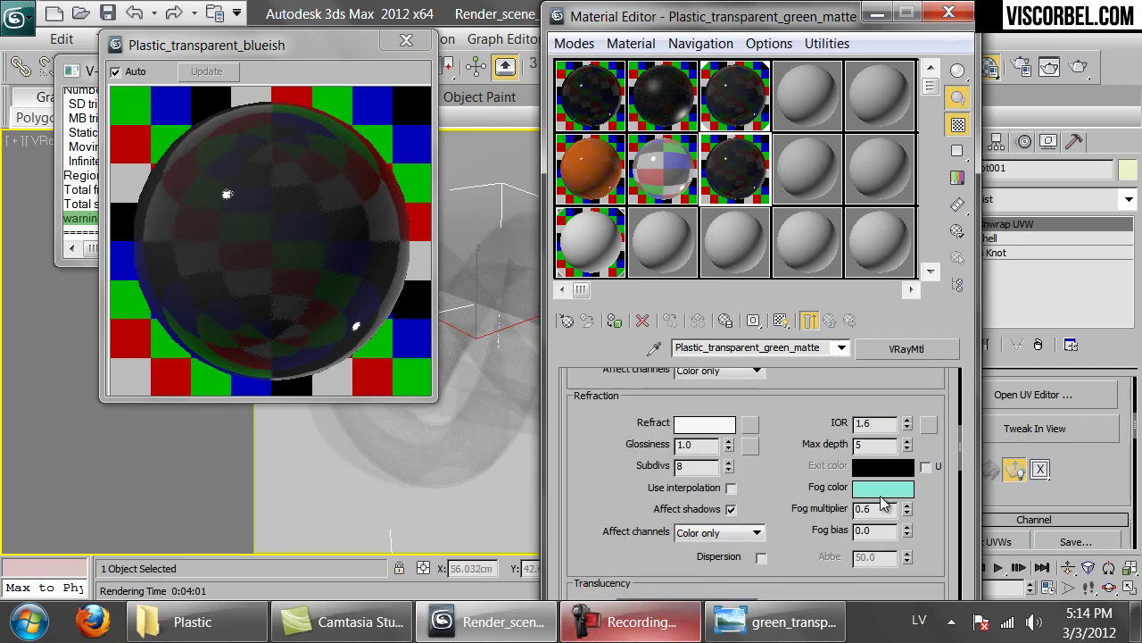
pyautogui.click(881, 497)
pyautogui.moveTo(449, 339); pyautogui.dragTo(416, 341)
pyautogui.moveTo(484, 360); pyautogui.dragTo(520, 366)
pyautogui.click(409, 341)
pyautogui.click(527, 359)
pyautogui.moveTo(527, 360); pyautogui.dragTo(534, 359)
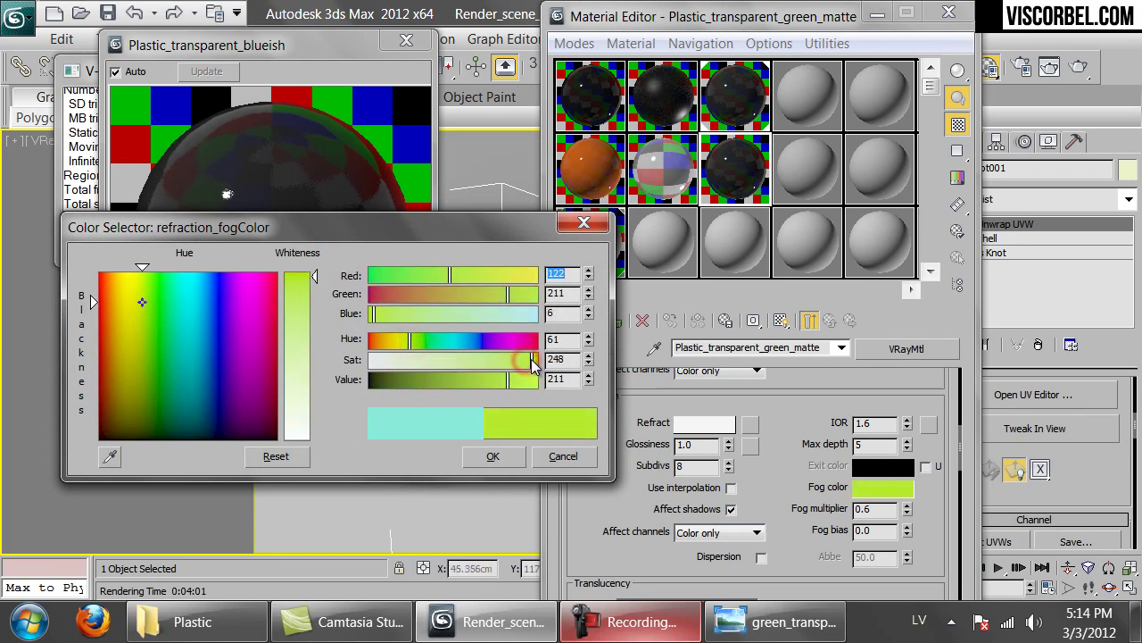
pyautogui.click(491, 379)
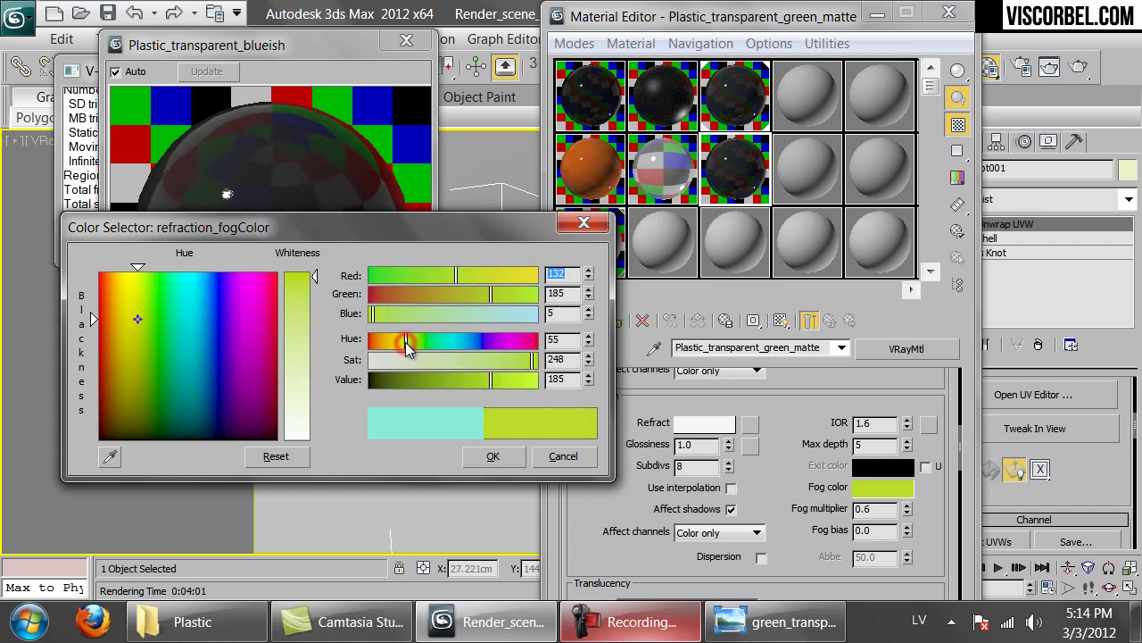
pyautogui.click(478, 456)
# Set the refraction glossiness of Plastic_transparent_green_matte to 0.7.
pyautogui.scroll(2, 773, 428)
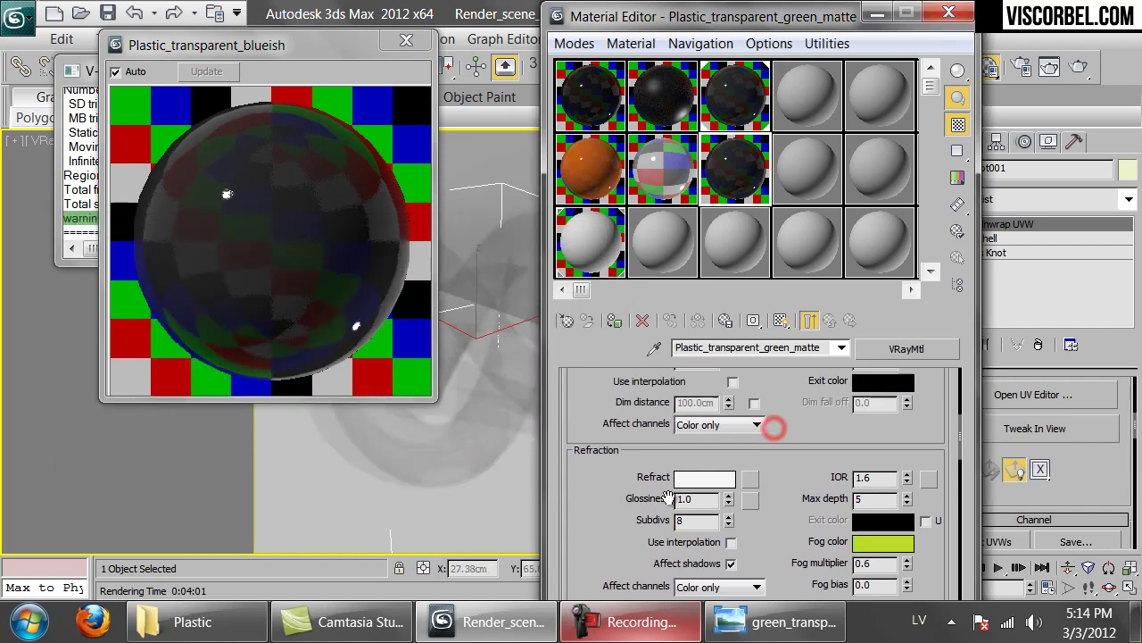
pyautogui.doubleClick(707, 498)
pyautogui.write('.7')
pyautogui.press('Return')
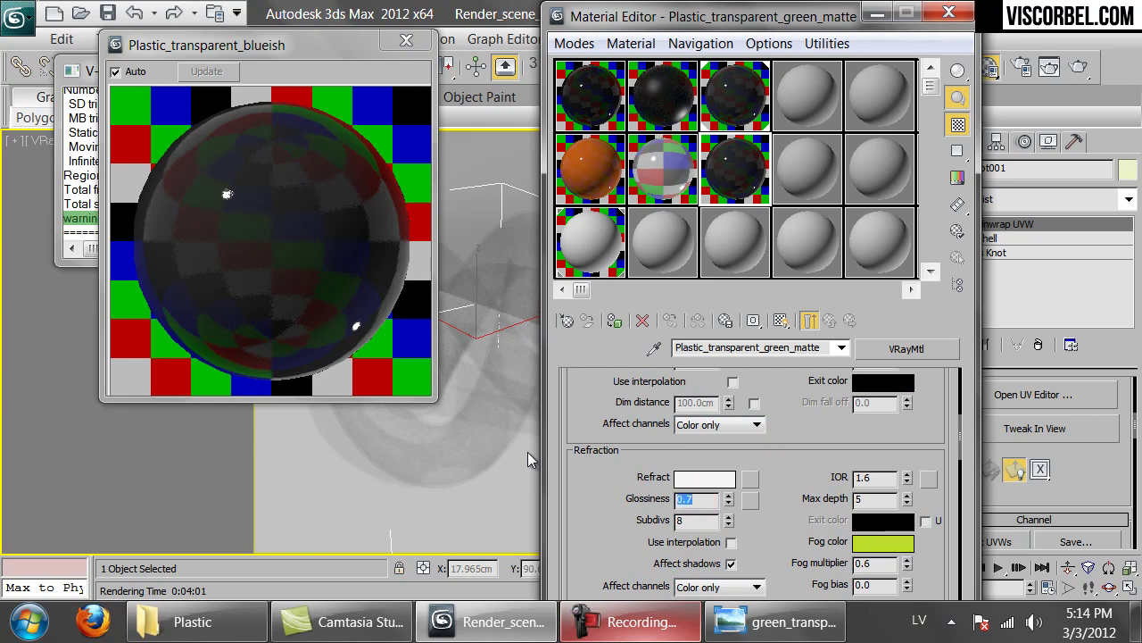
pyautogui.scroll(2, 788, 435)
pyautogui.scroll(-2, 781, 436)
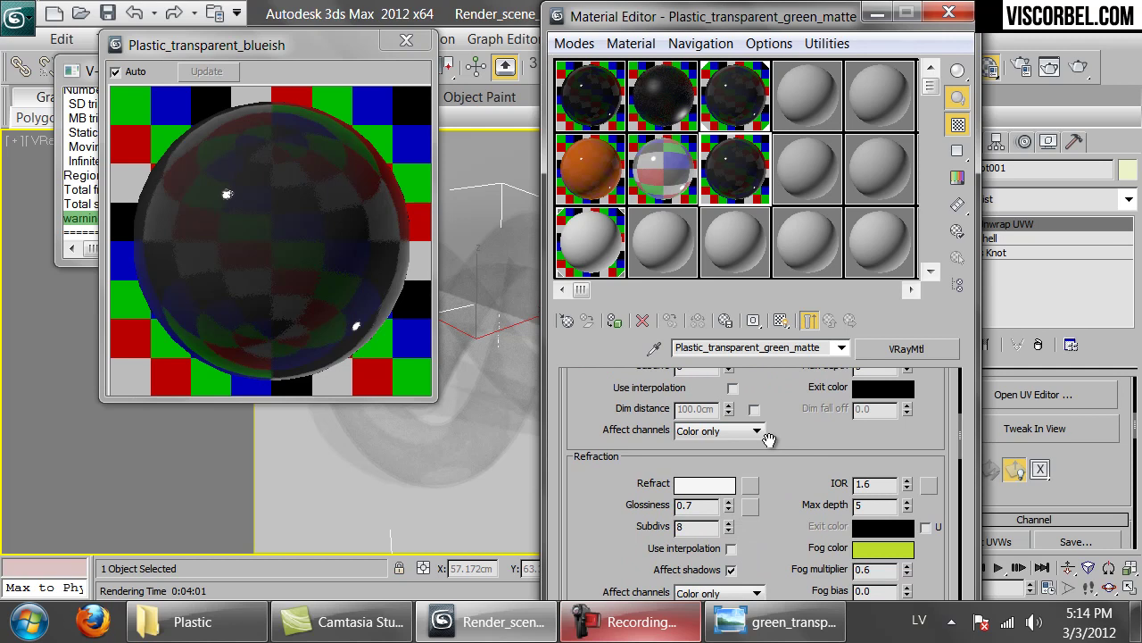
# Brighten the fog color to value 255, and replace the enlarged blueish preview with one of the green material.
pyautogui.click(876, 554)
pyautogui.moveTo(523, 381); pyautogui.dragTo(584, 400)
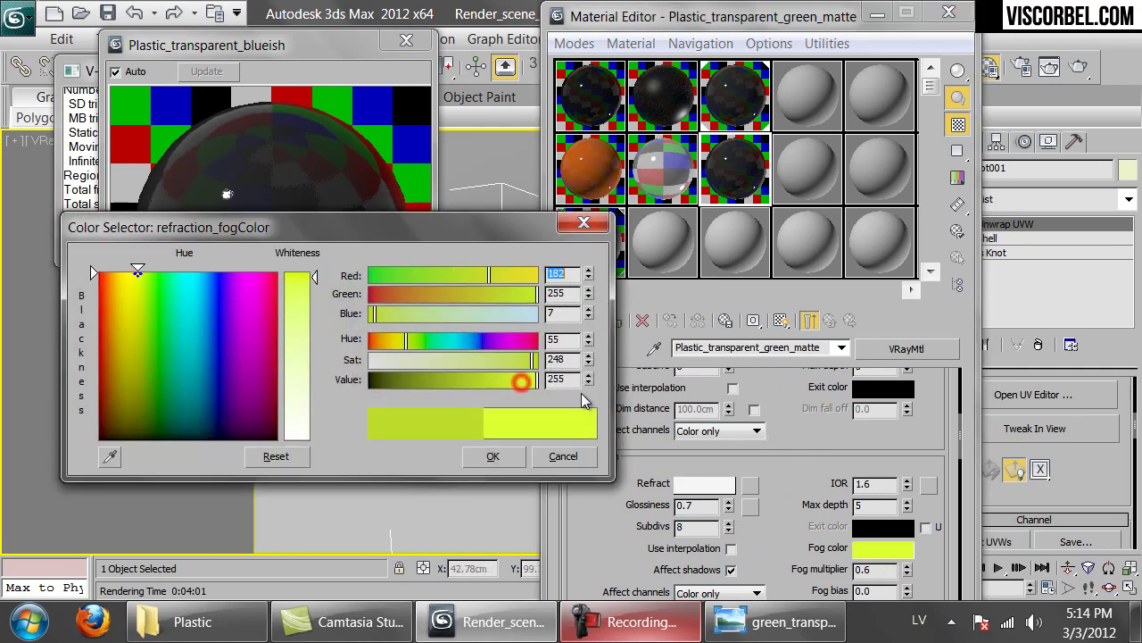
pyautogui.click(498, 449)
pyautogui.doubleClick(724, 167)
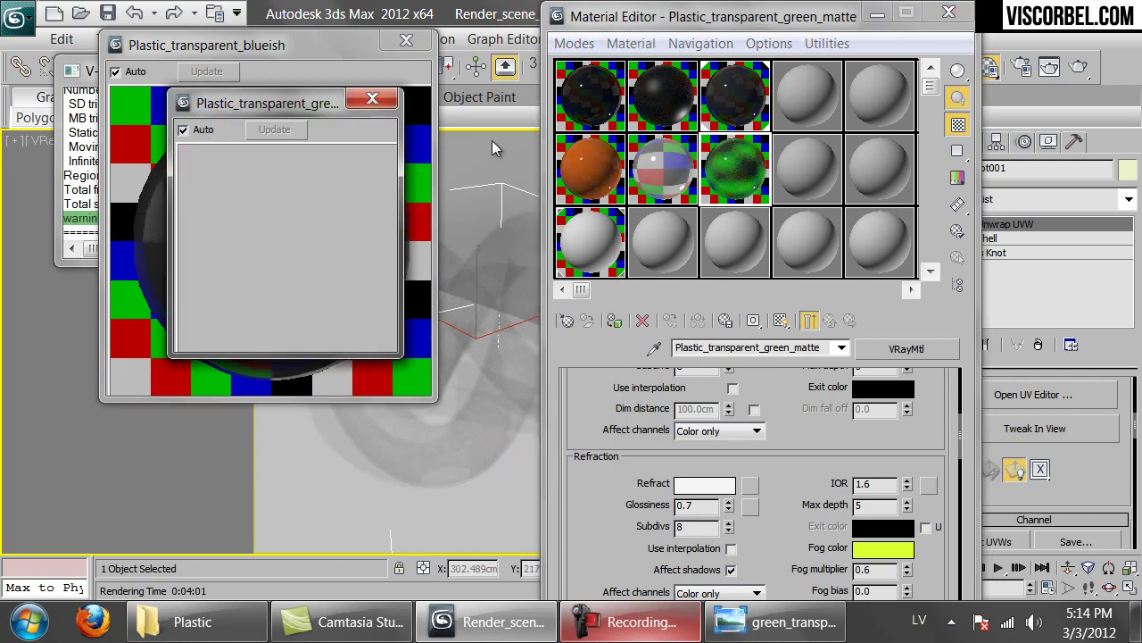
pyautogui.click(407, 41)
# Set the reflection glossiness of the green material to 0.7.
pyautogui.moveTo(800, 446); pyautogui.dragTo(808, 561)
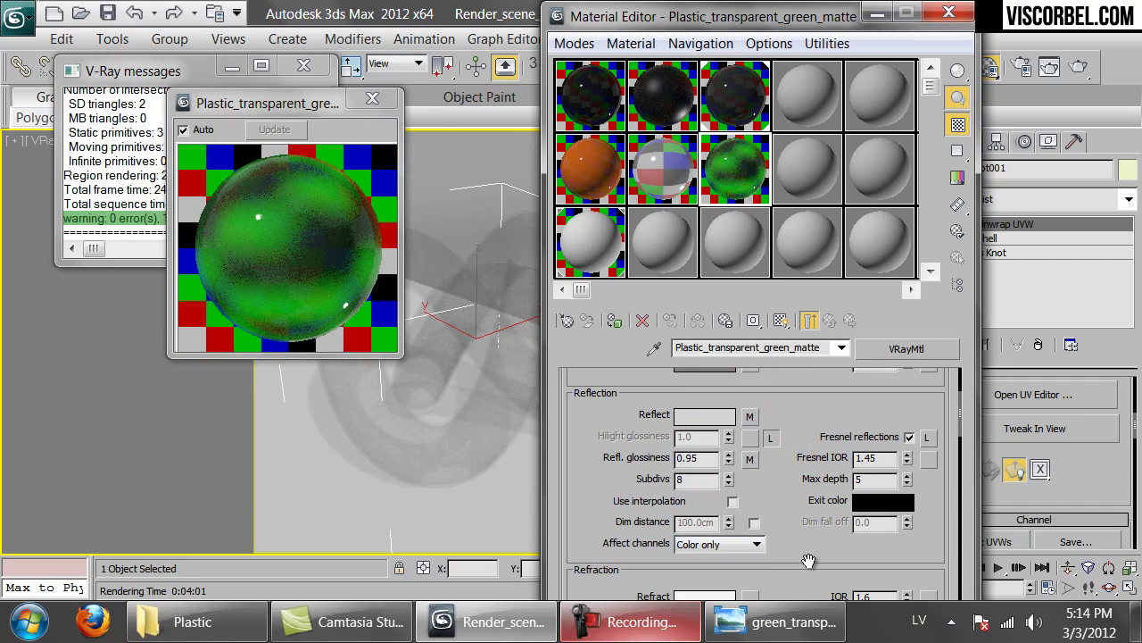
pyautogui.moveTo(703, 460); pyautogui.dragTo(690, 461)
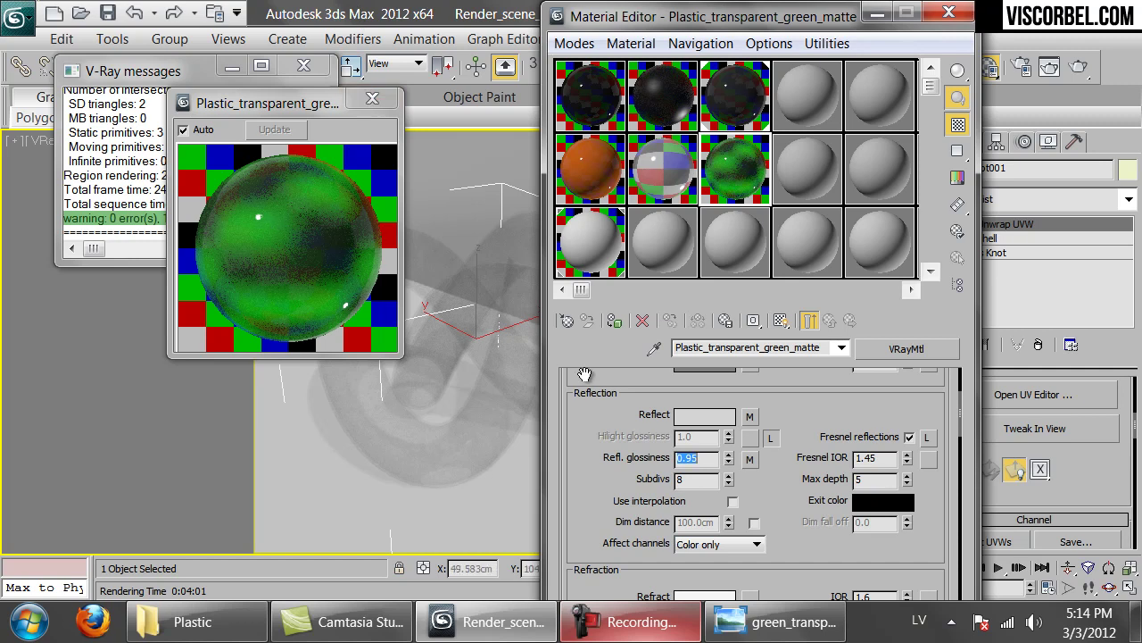
pyautogui.click(687, 457)
pyautogui.doubleClick(688, 458)
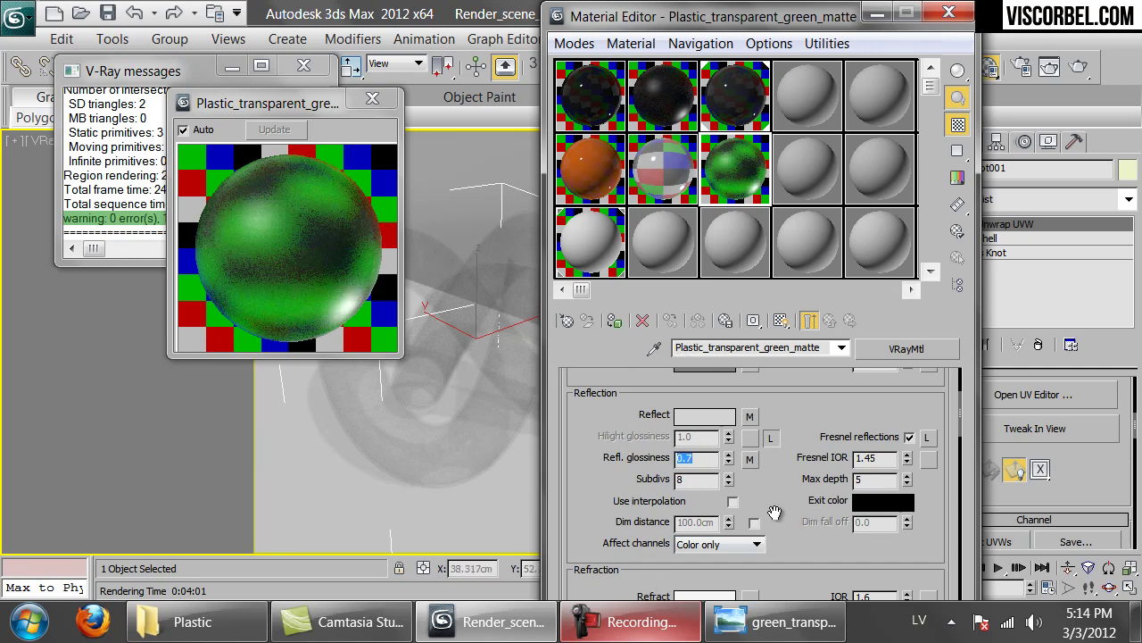
# Darken the reflection color to a neutral grey of value 96, comparing against the green bowl photo.
pyautogui.click(706, 415)
pyautogui.moveTo(455, 380); pyautogui.dragTo(432, 379)
pyautogui.click(495, 457)
pyautogui.click(754, 632)
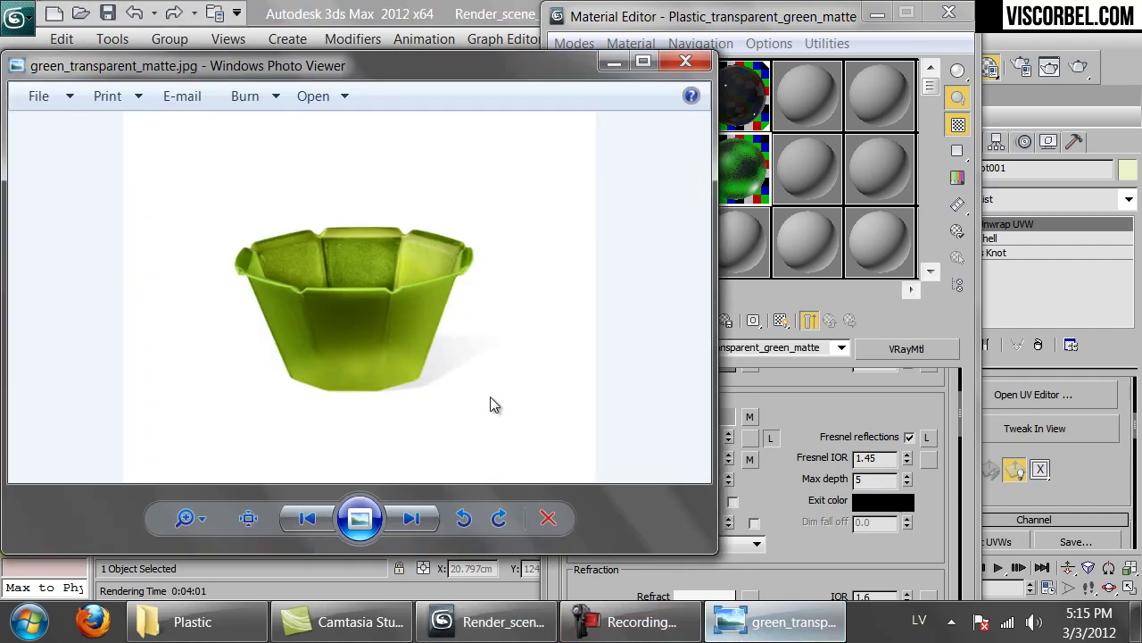
pyautogui.click(766, 496)
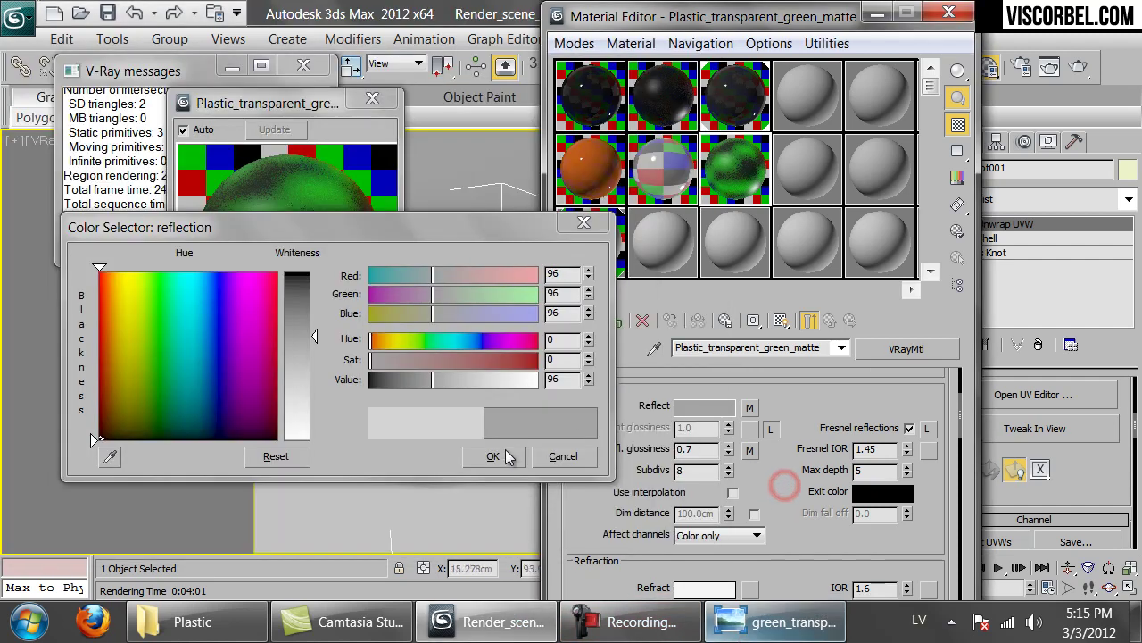
pyautogui.click(500, 453)
# Shift the fog color to hue 51 and lower its value to 238.
pyautogui.scroll(-3, 795, 536)
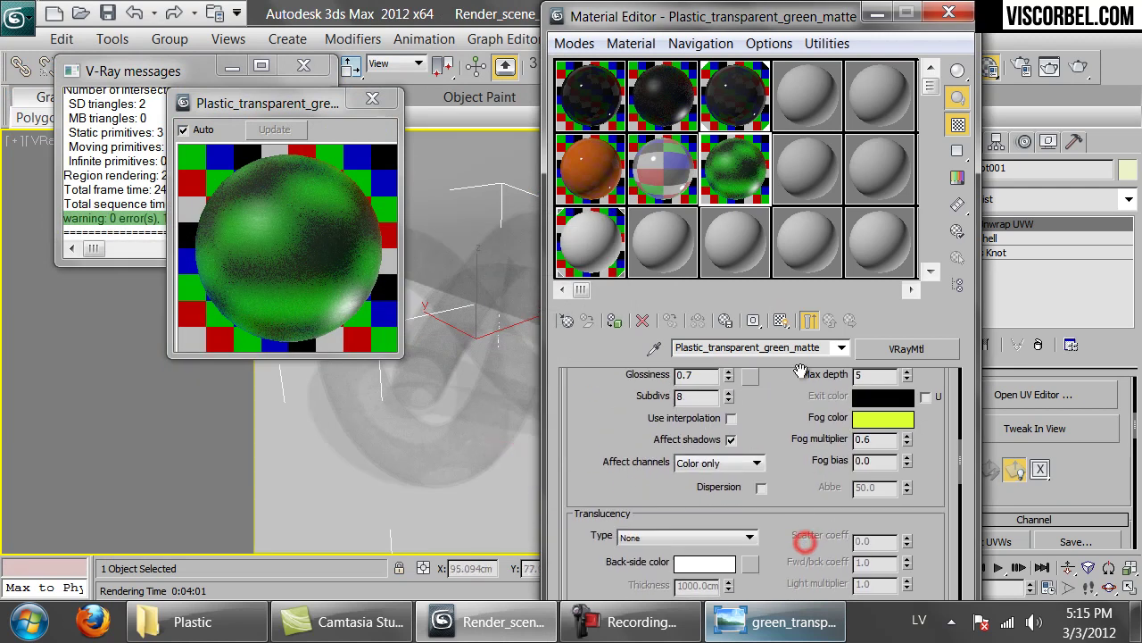
pyautogui.click(875, 419)
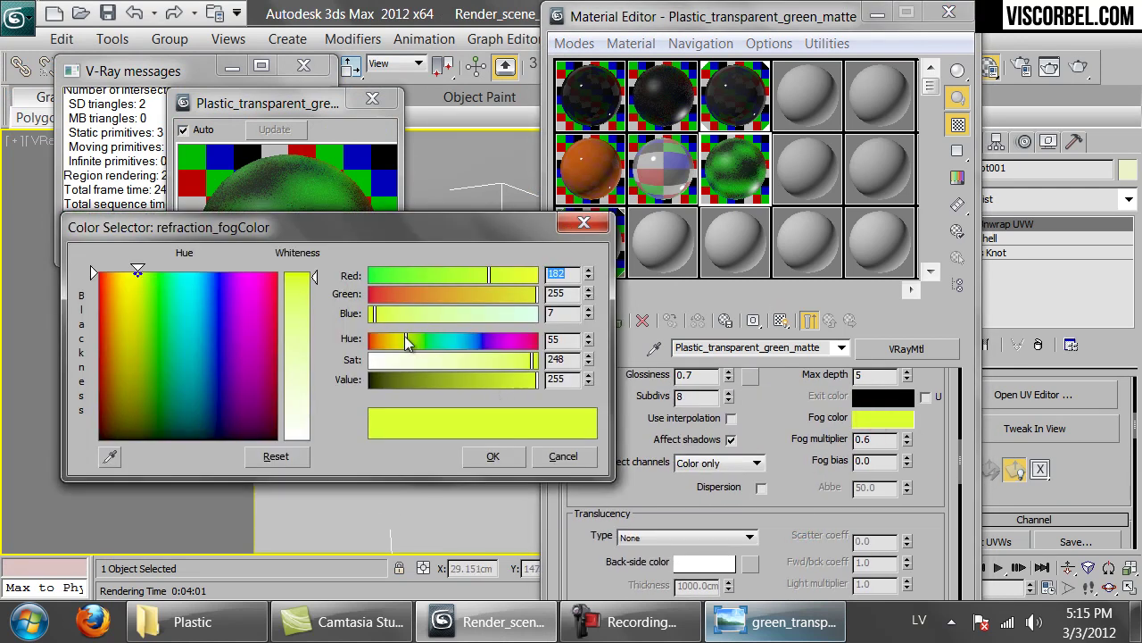
pyautogui.click(402, 336)
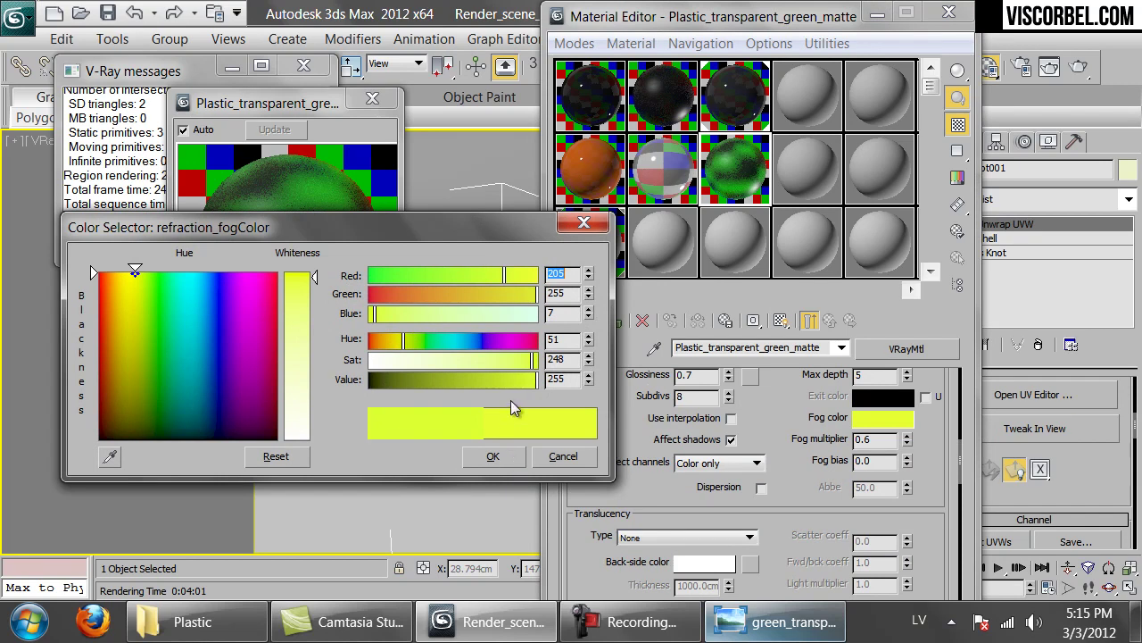
pyautogui.click(527, 382)
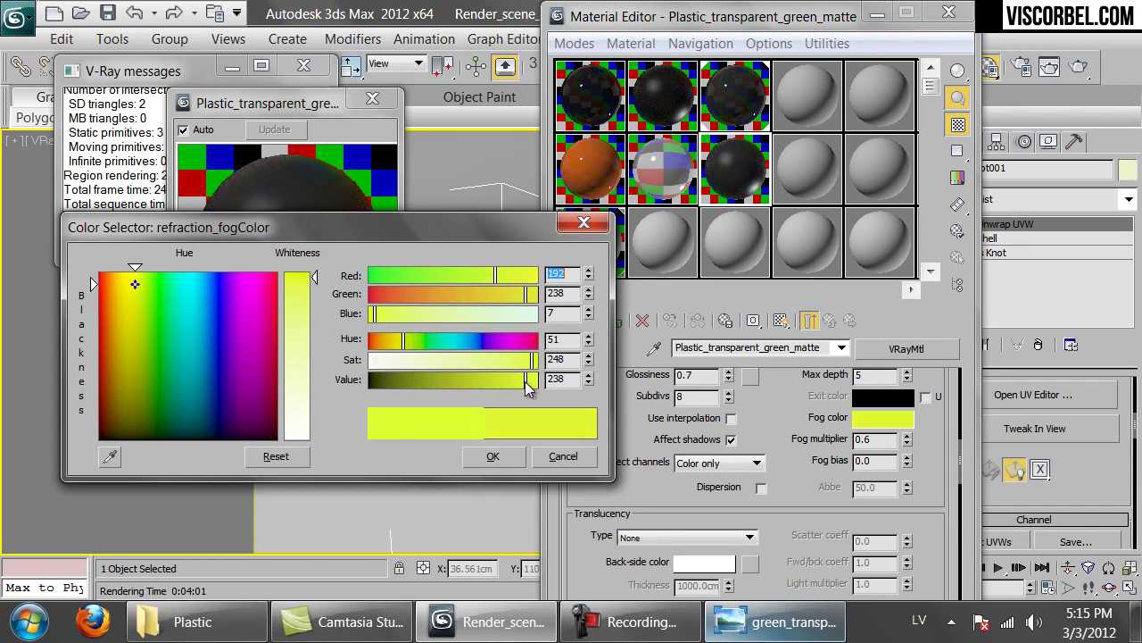
pyautogui.click(504, 458)
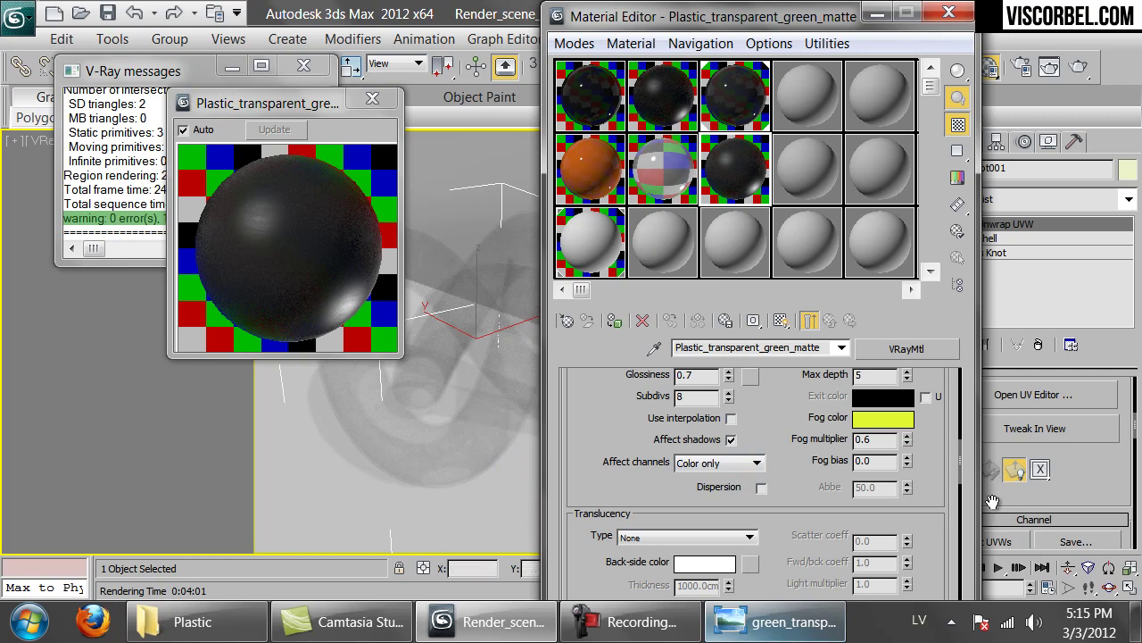
# Check the fog color's values, close the enlarged sample preview and move the Material Editor aside.
pyautogui.moveTo(784, 390); pyautogui.dragTo(786, 441)
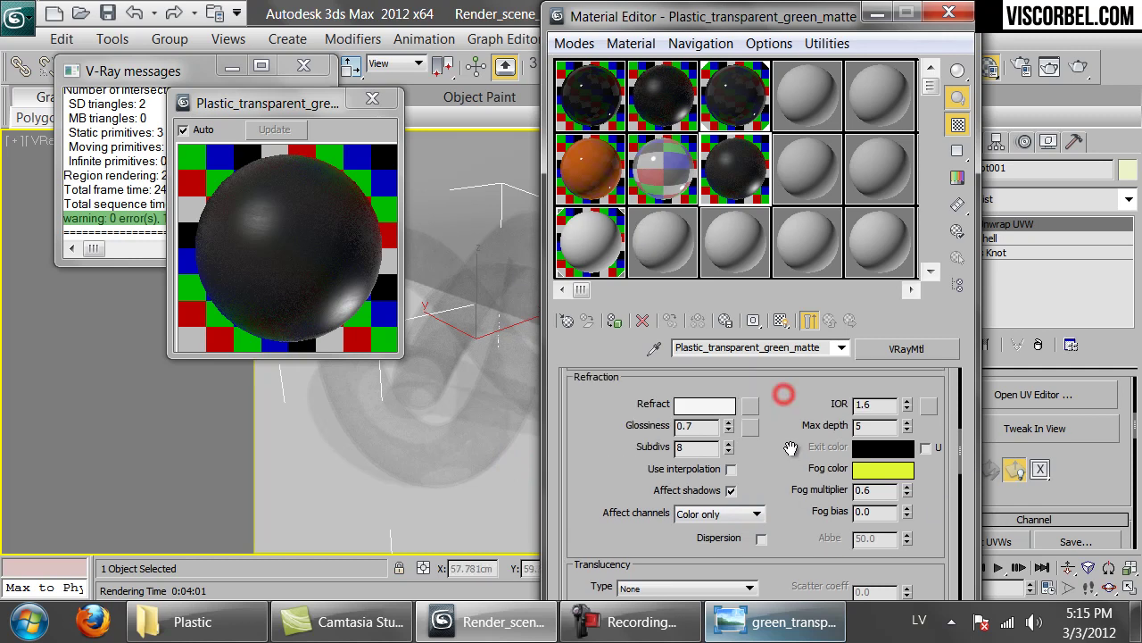
pyautogui.click(871, 473)
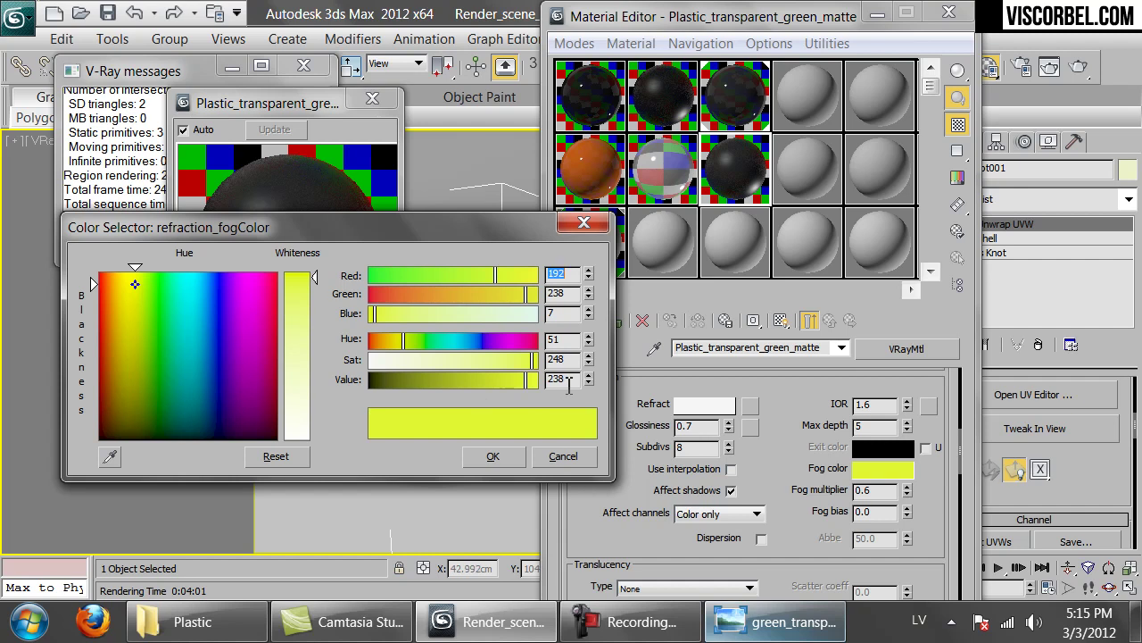
pyautogui.click(493, 457)
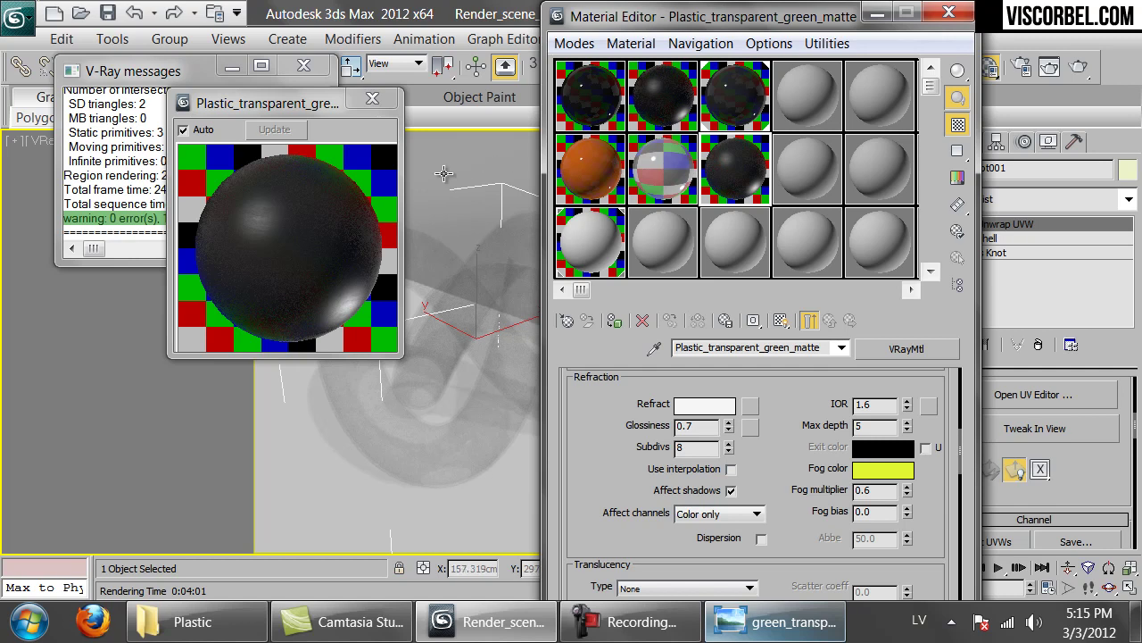
pyautogui.click(373, 99)
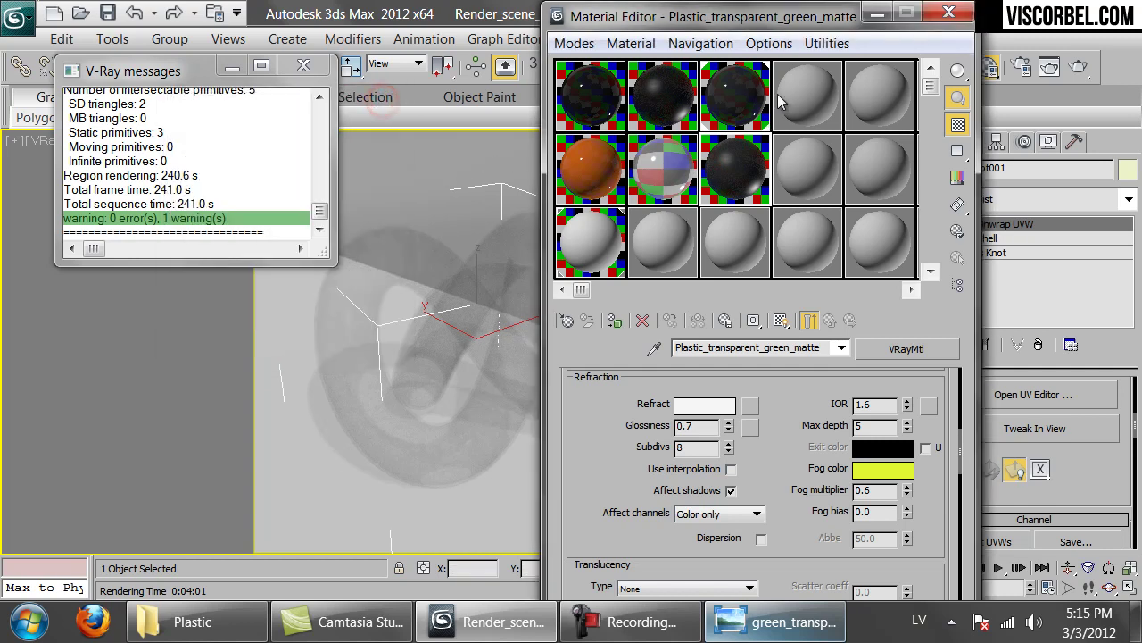
pyautogui.moveTo(781, 18); pyautogui.dragTo(736, 91)
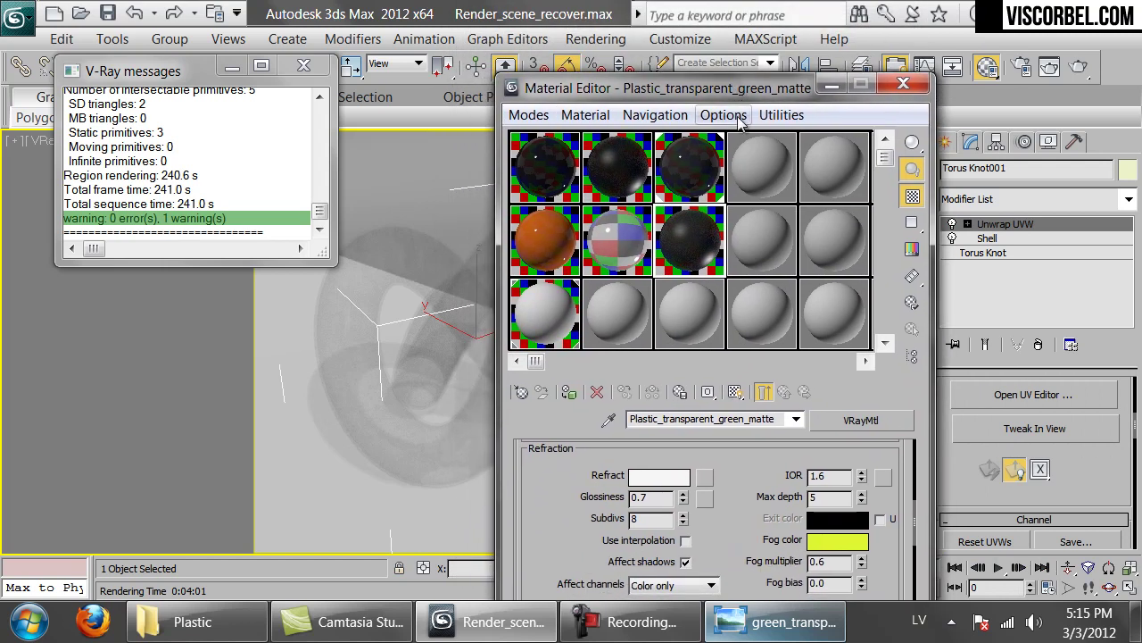
# Darken the fog color to value 216, giving RGB 174, 216, 6.
pyautogui.click(825, 542)
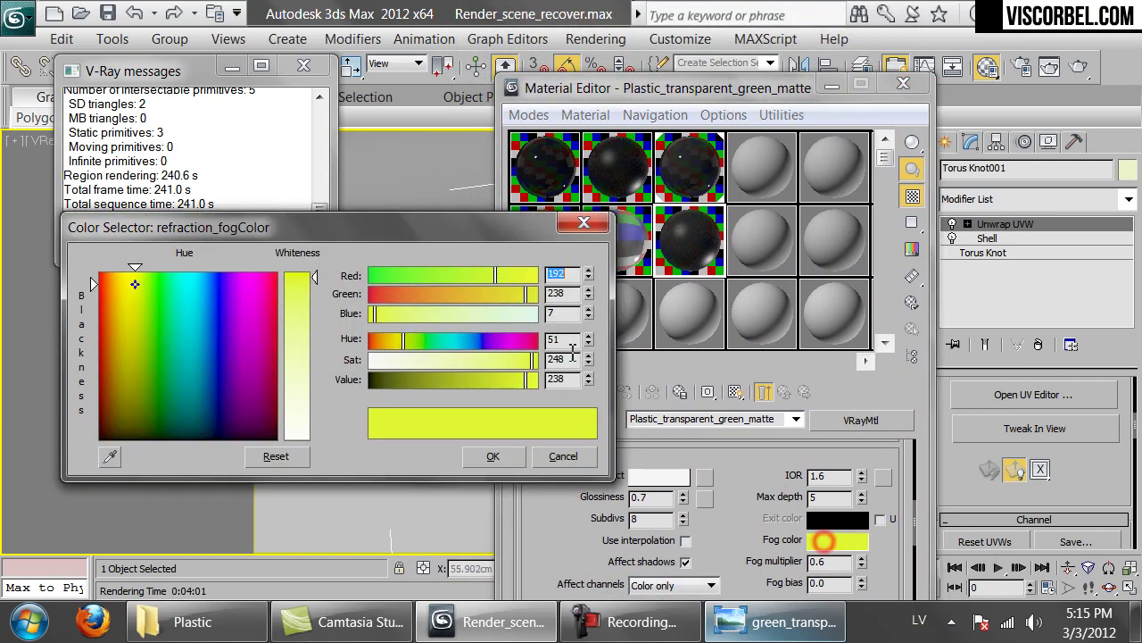
pyautogui.click(493, 456)
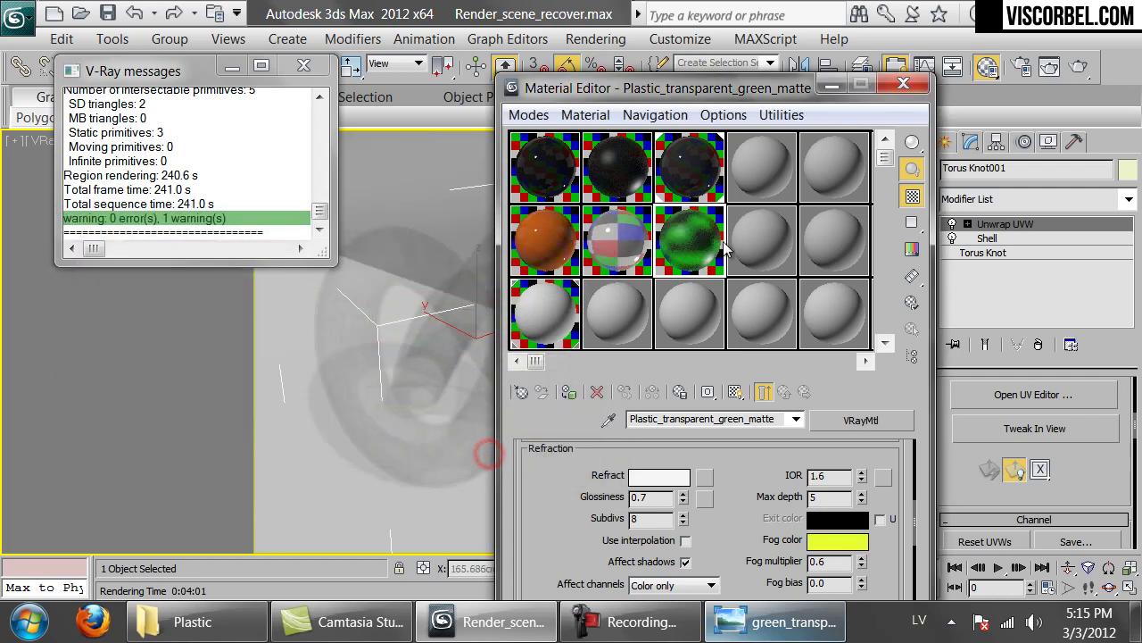
pyautogui.click(846, 541)
pyautogui.click(527, 382)
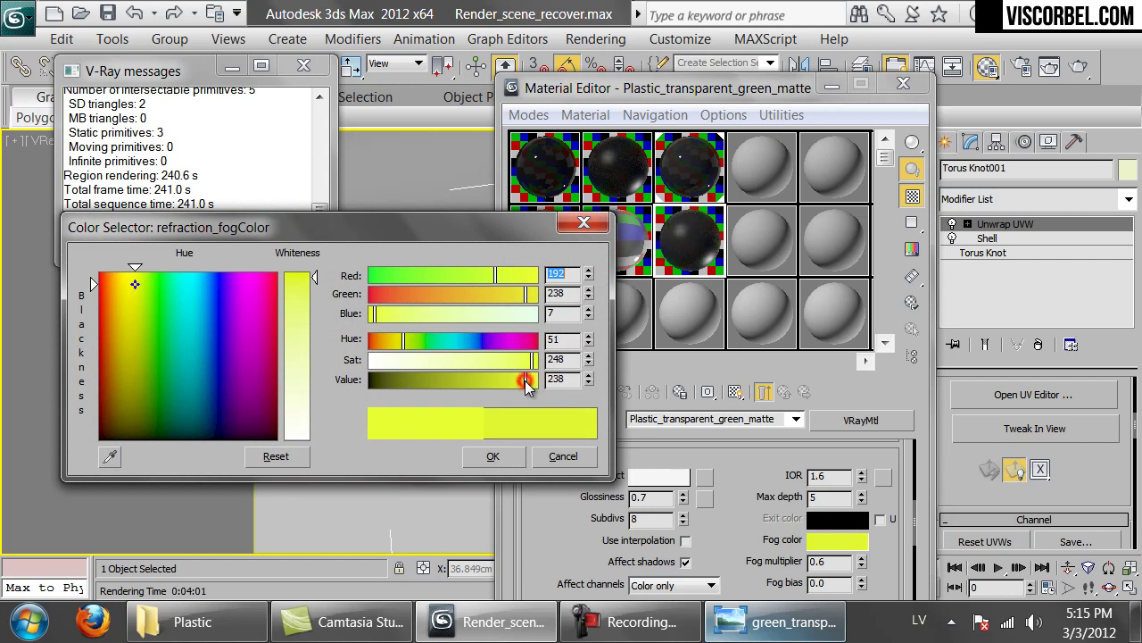
pyautogui.moveTo(527, 384); pyautogui.dragTo(509, 386)
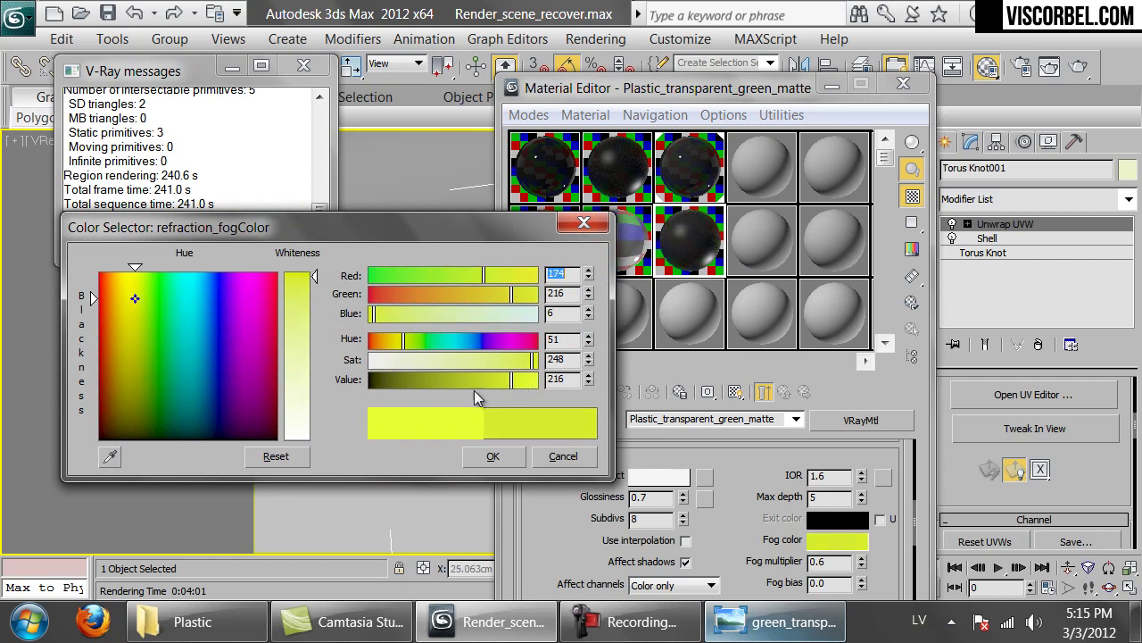
pyautogui.click(471, 457)
# Start a test render of the torus knot and view the frame buffer at 100% zoom.
pyautogui.click(1081, 69)
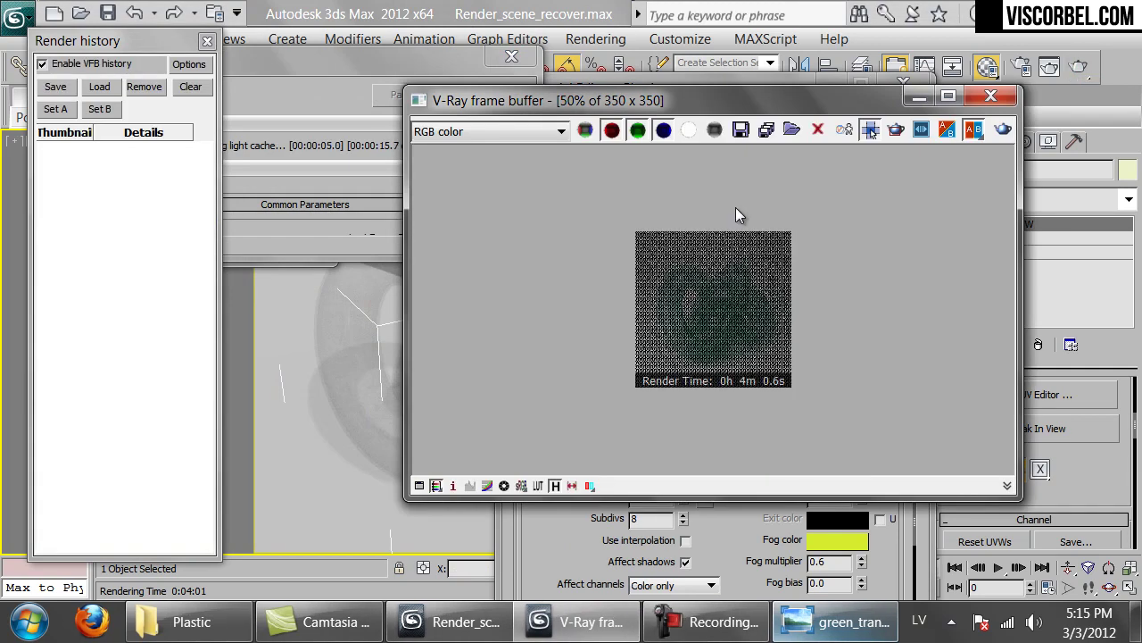
pyautogui.click(346, 69)
pyautogui.click(478, 98)
pyautogui.click(351, 274)
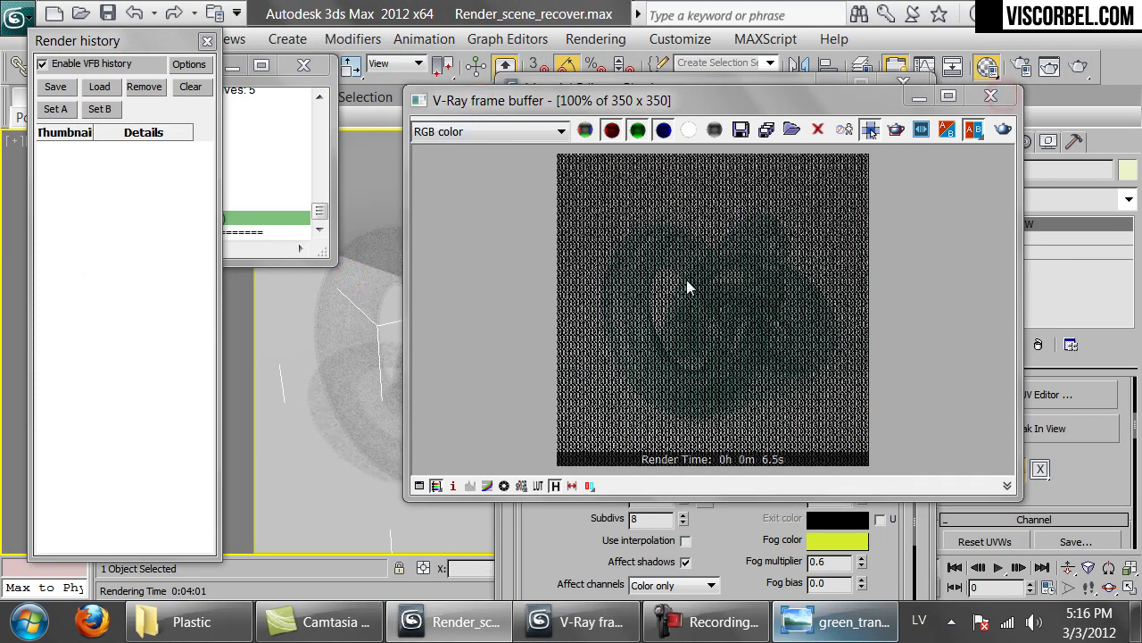
# Restart the test render of the torus knot, compare it with the green_transparent_matte.jpg reference photo and stop it.
pyautogui.click(661, 298)
pyautogui.click(991, 96)
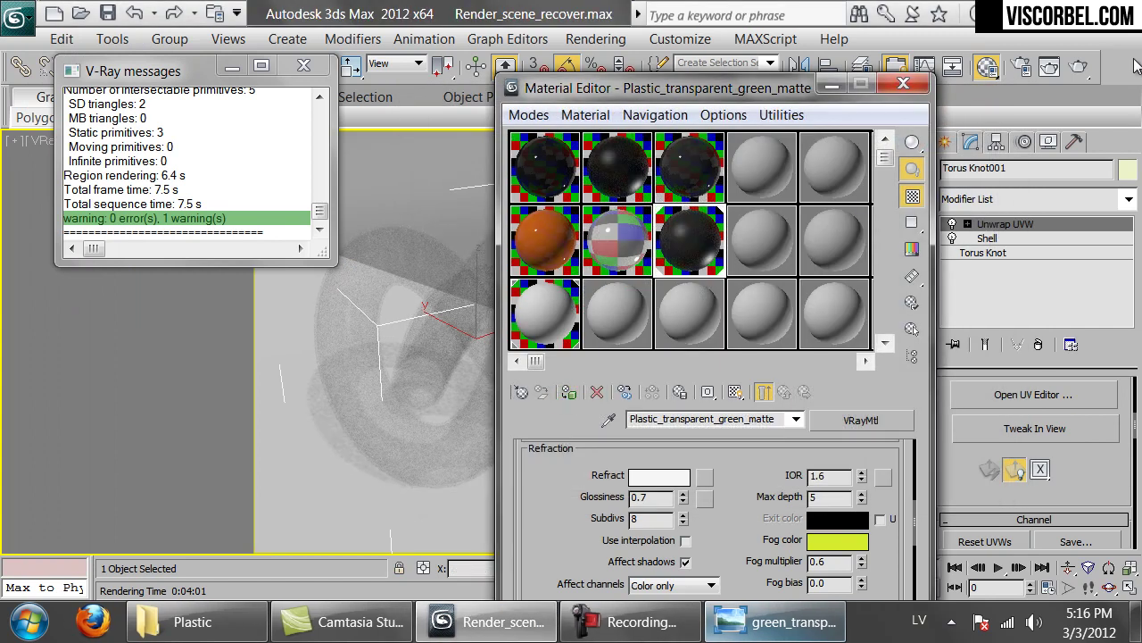
pyautogui.click(1078, 67)
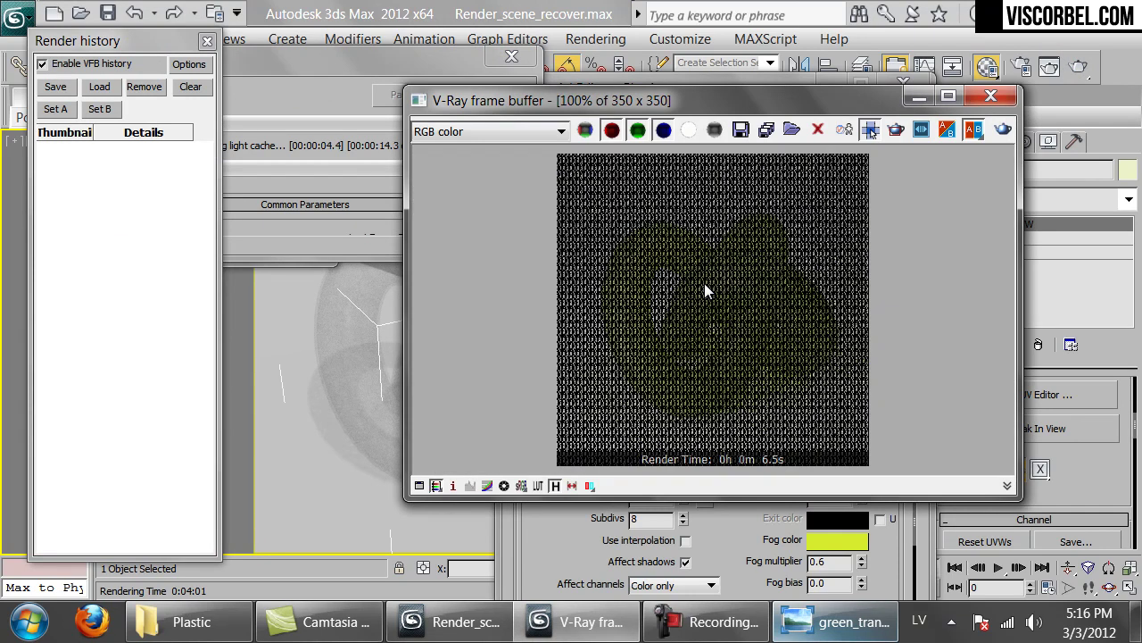
pyautogui.click(839, 625)
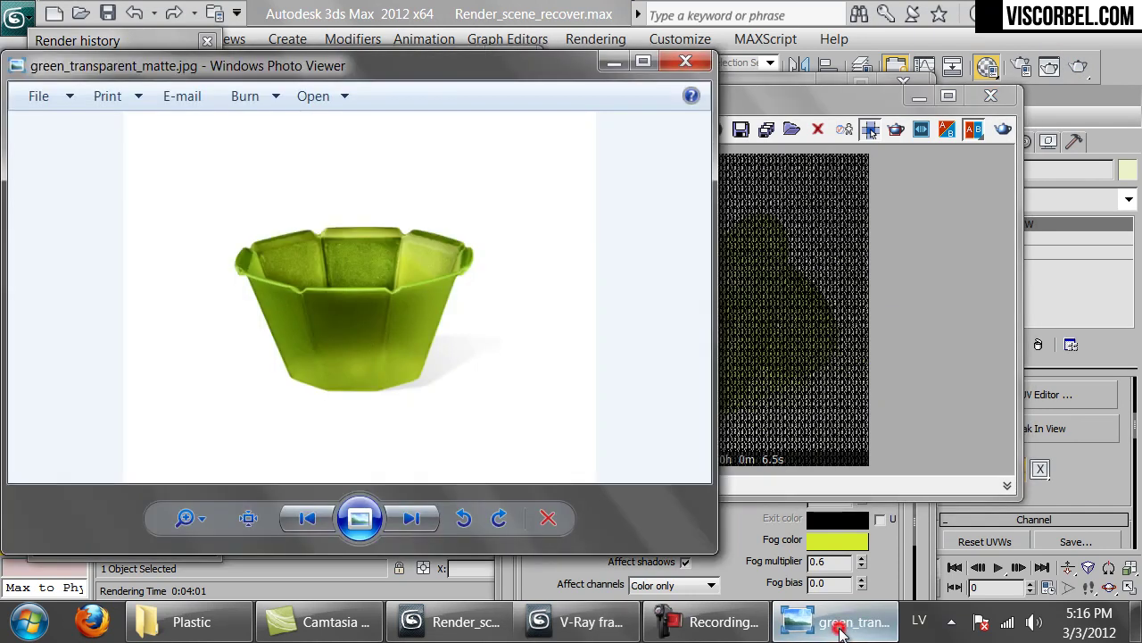
pyautogui.click(866, 377)
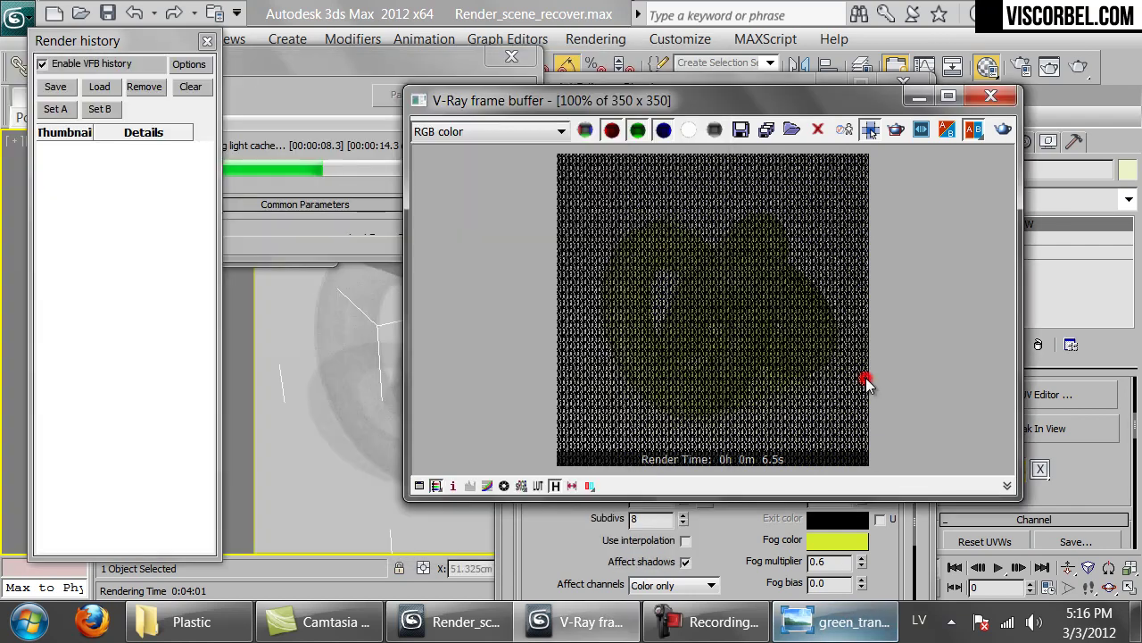
pyautogui.click(850, 632)
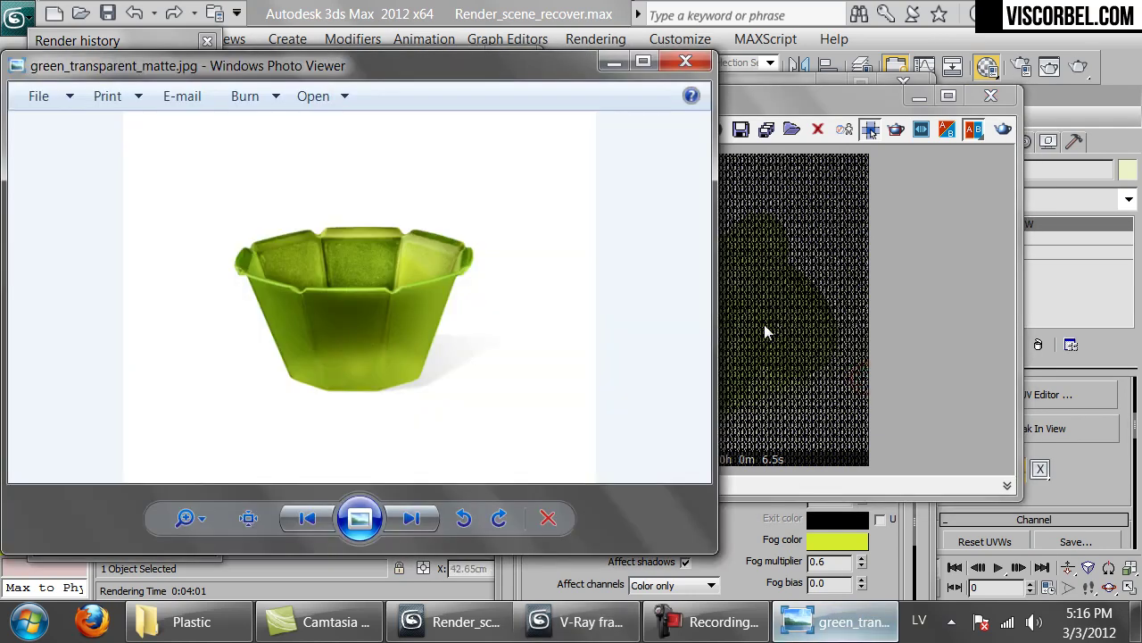
pyautogui.click(797, 312)
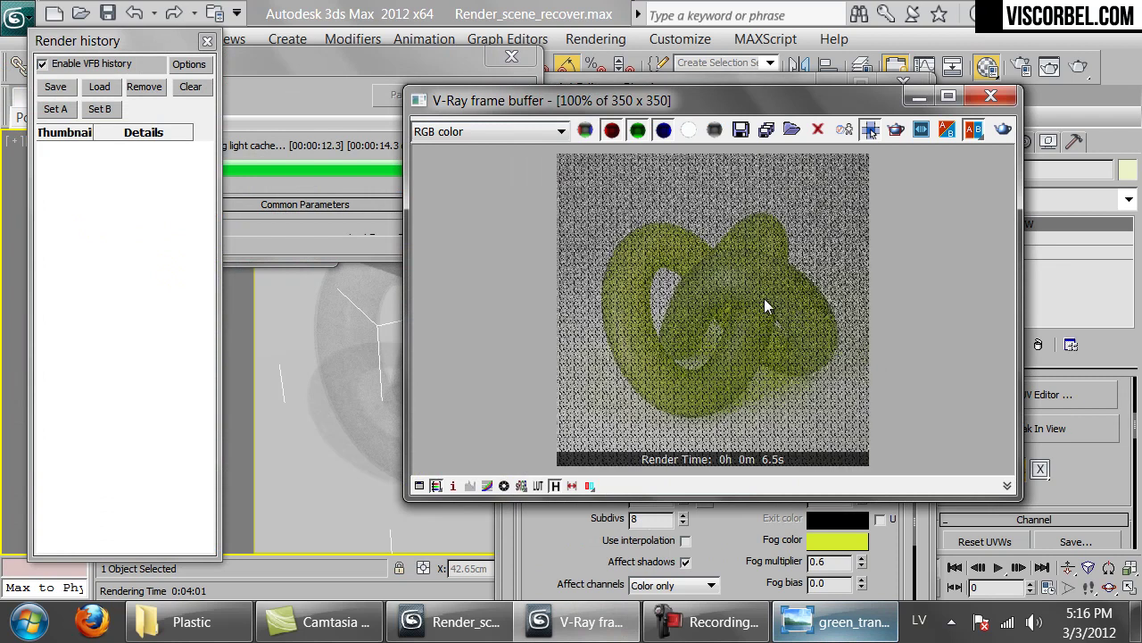
pyautogui.click(312, 88)
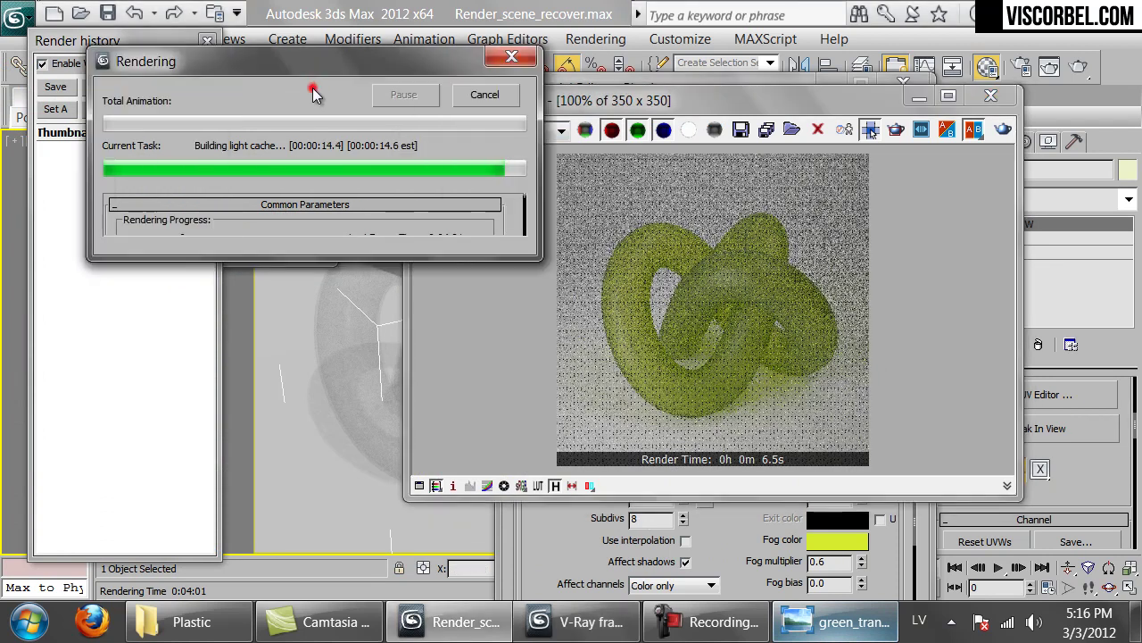
# Set the refraction color's value to 180 in the Plastic_transparent_green_matte material.
pyautogui.click(732, 530)
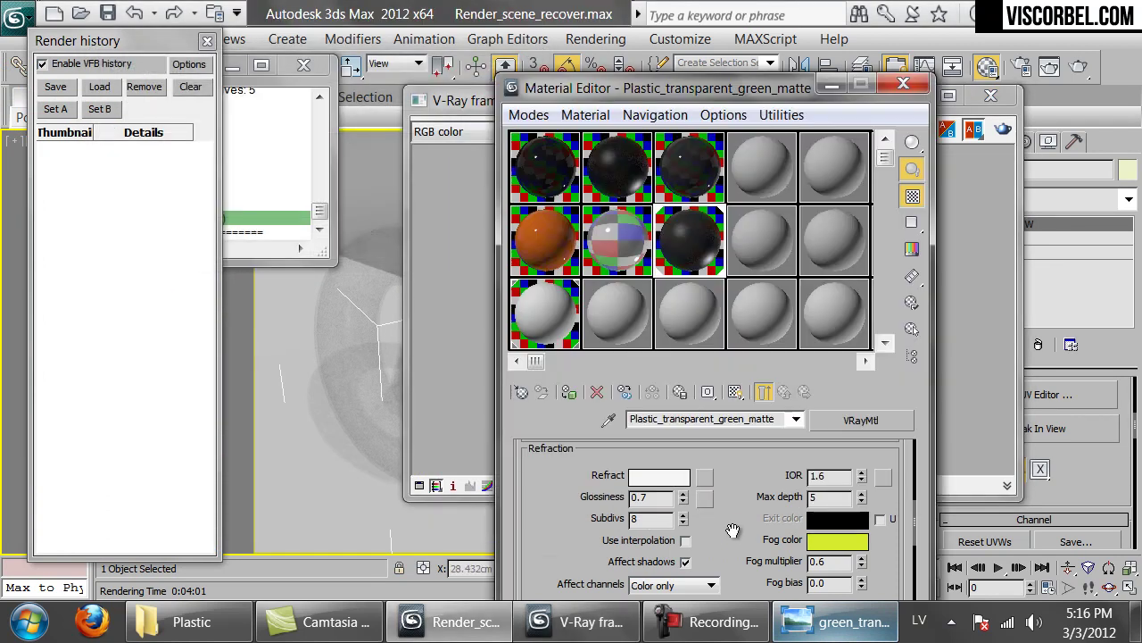
pyautogui.click(656, 477)
pyautogui.doubleClick(560, 378)
pyautogui.write('180')
pyautogui.press('Return')
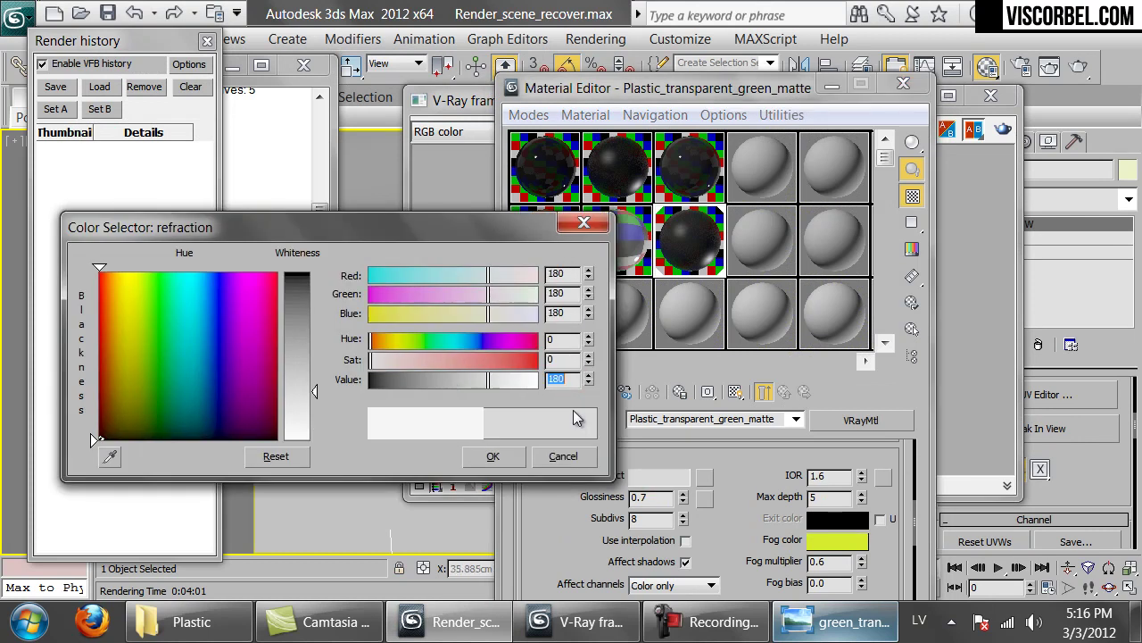
pyautogui.click(490, 457)
# Check the green bowl reference photo and darken the material's diffuse color to value 20.
pyautogui.scroll(6, 703, 527)
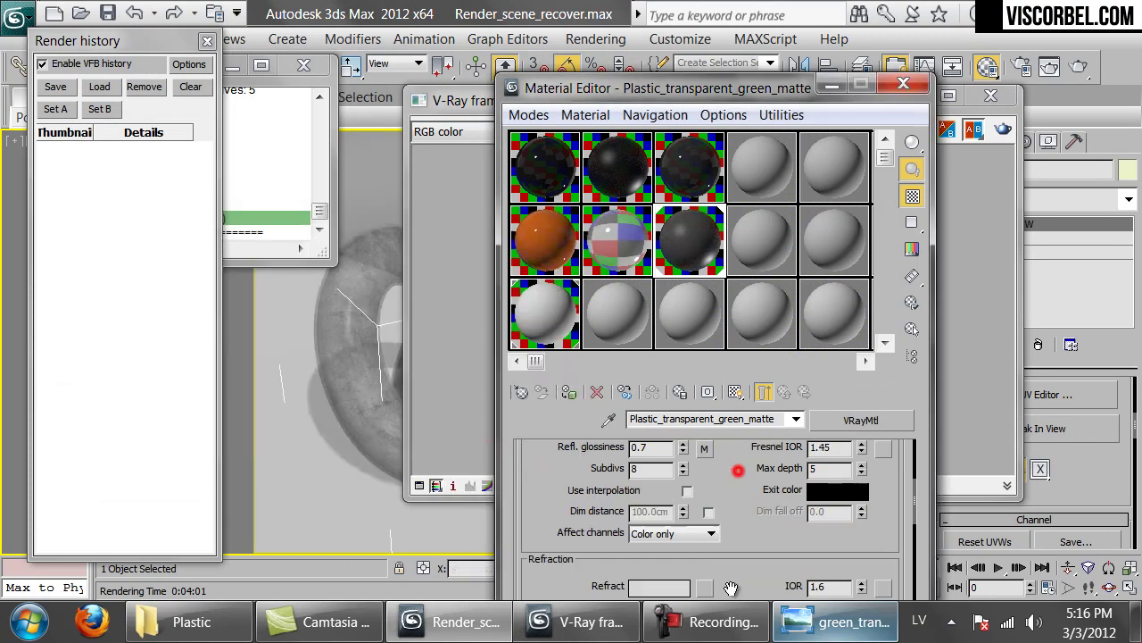
pyautogui.scroll(-1, 703, 507)
pyautogui.click(837, 622)
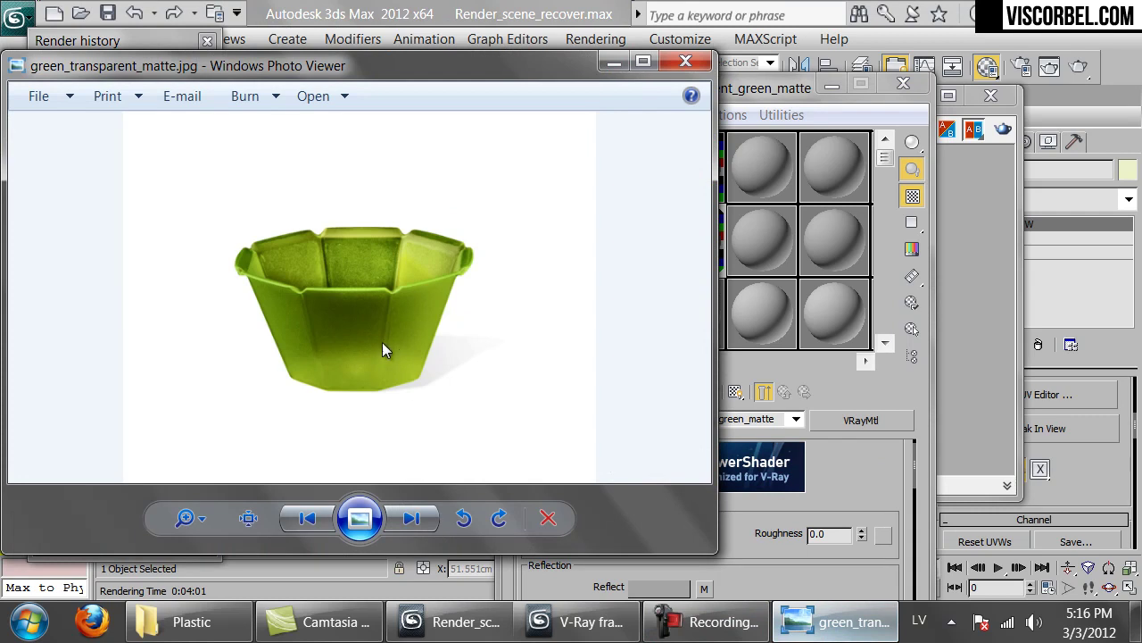
pyautogui.click(870, 477)
pyautogui.scroll(1, 867, 500)
pyautogui.click(658, 515)
pyautogui.doubleClick(555, 382)
pyautogui.write('20')
pyautogui.press('Return')
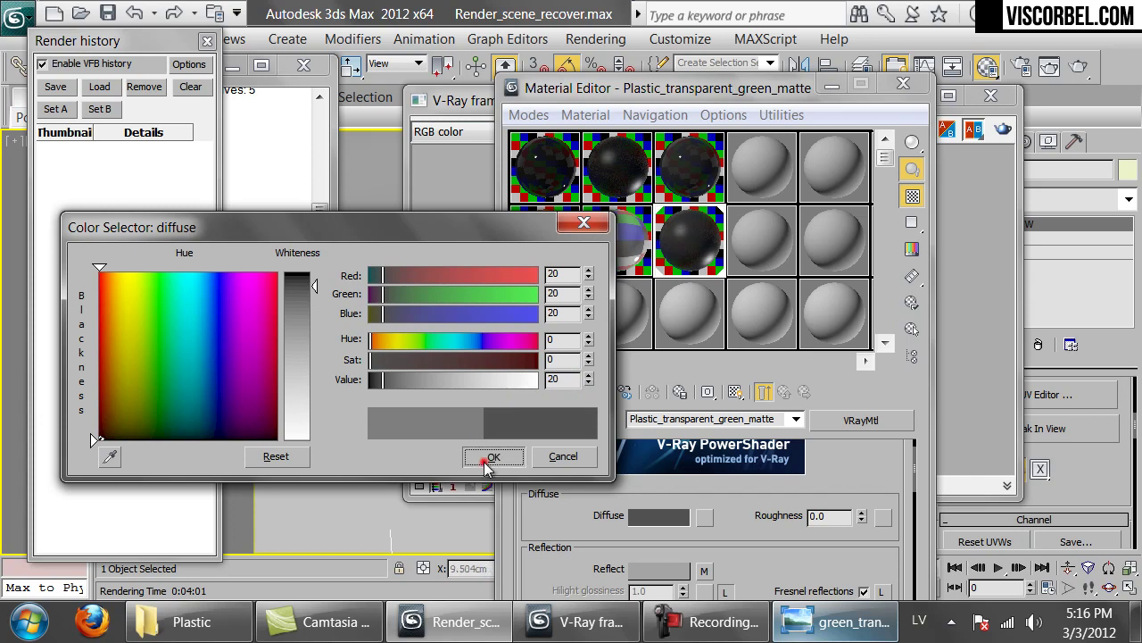
pyautogui.click(492, 456)
# Render the torus knot again, compare it with the green bowl photo and cancel the render.
pyautogui.click(1006, 130)
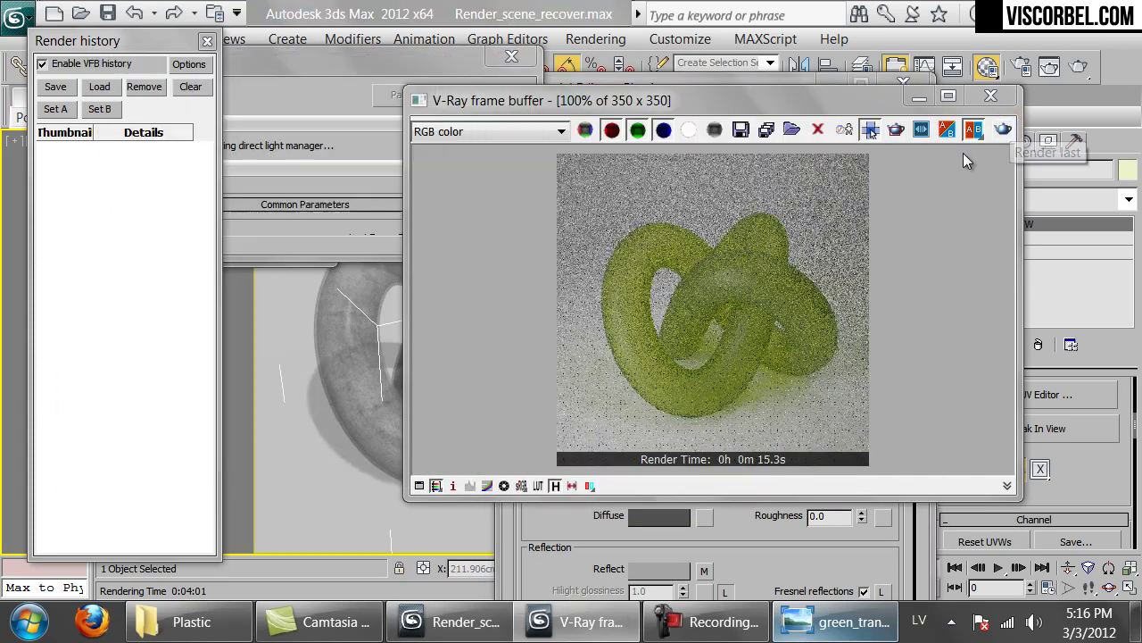
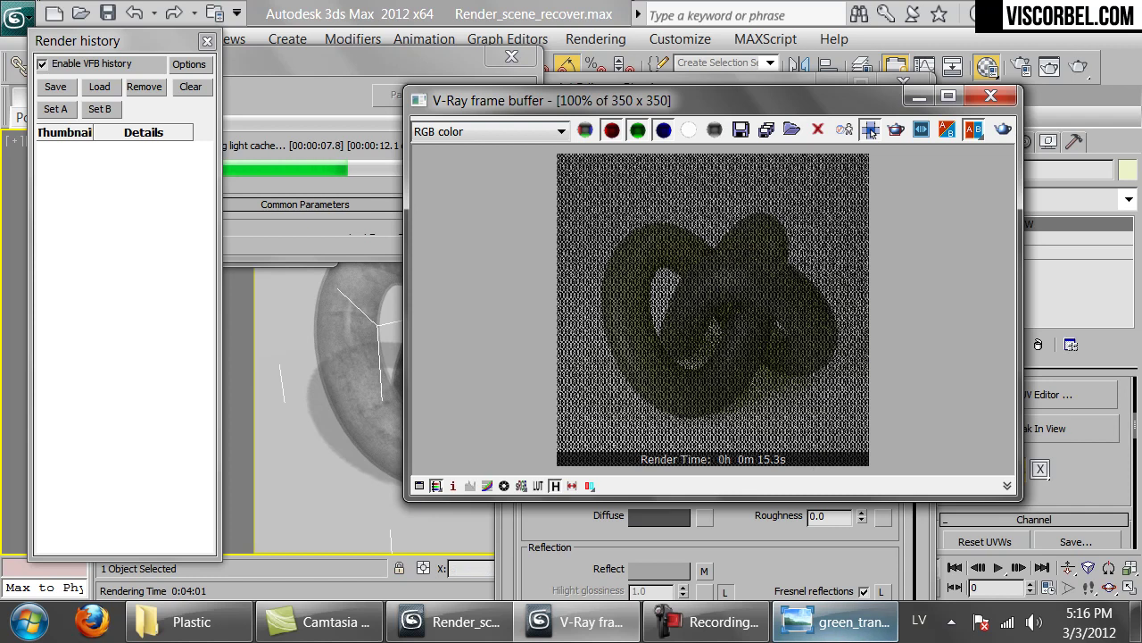
pyautogui.click(836, 622)
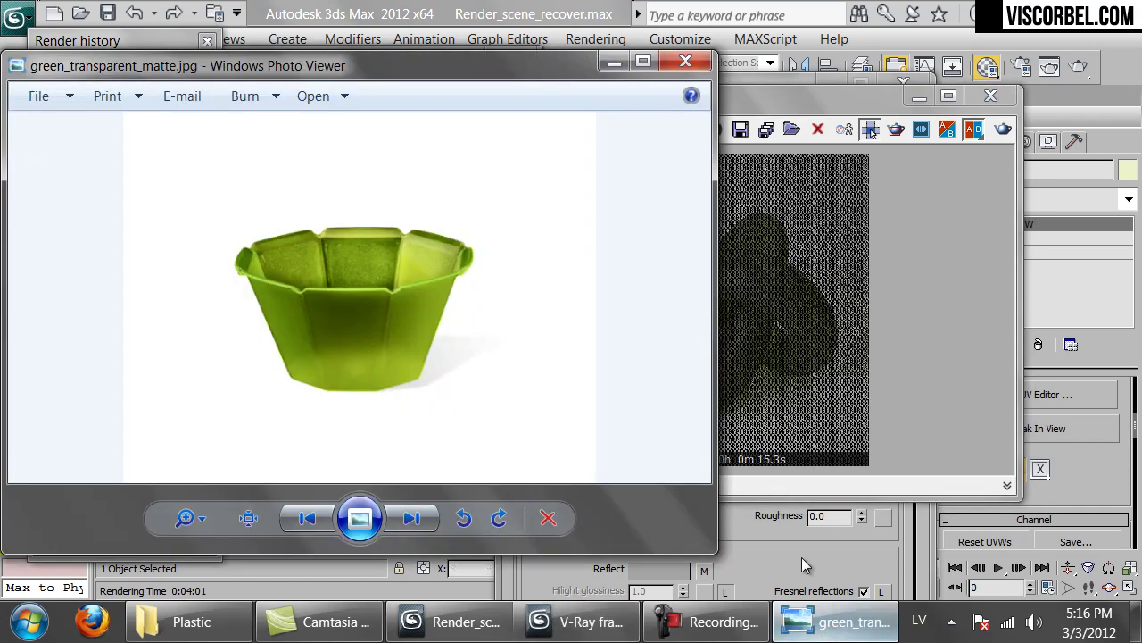
pyautogui.click(801, 563)
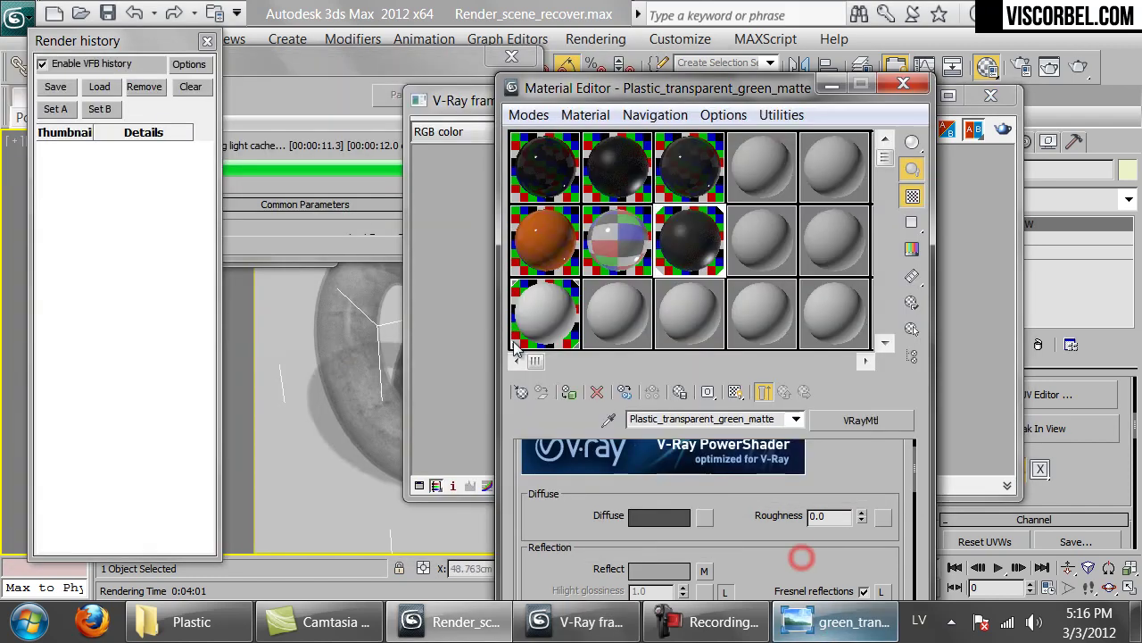
pyautogui.click(328, 214)
pyautogui.click(485, 95)
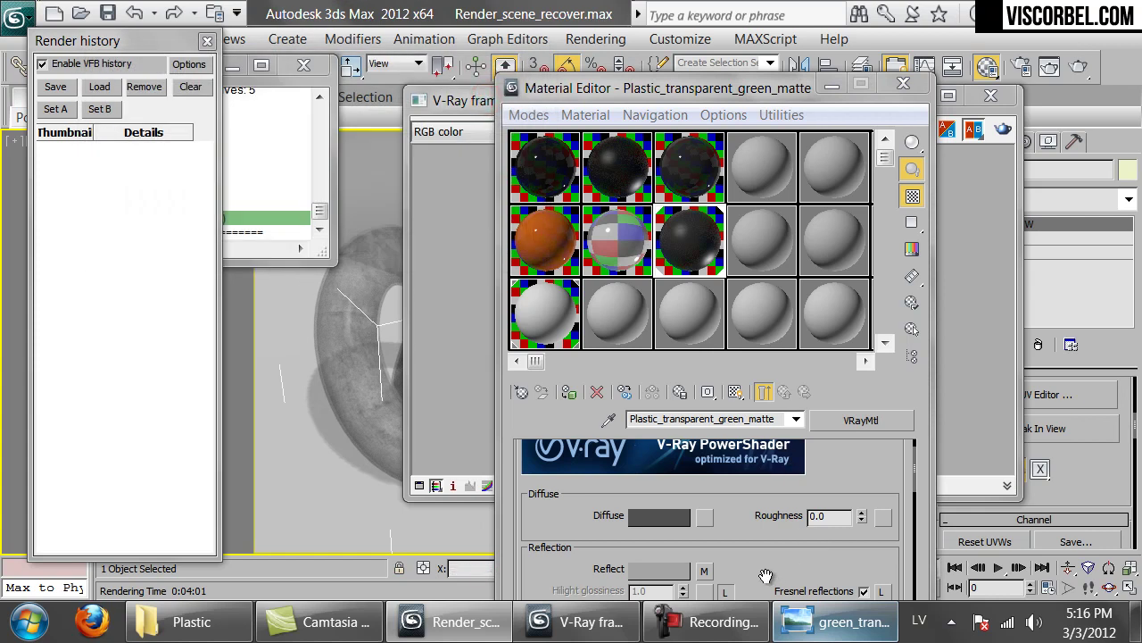
# Tint the diffuse color dark green with hue 75 and saturation 253, and check it against the last render.
pyautogui.scroll(-3, 770, 581)
pyautogui.moveTo(711, 89); pyautogui.dragTo(813, 20)
pyautogui.scroll(4, 794, 395)
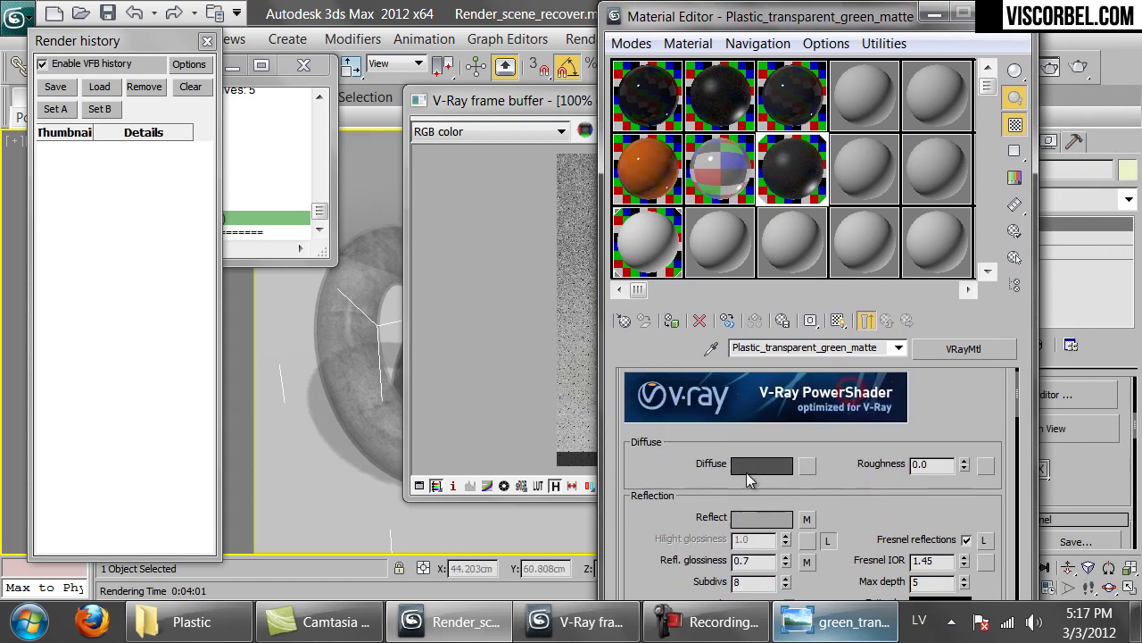
pyautogui.click(759, 464)
pyautogui.click(429, 342)
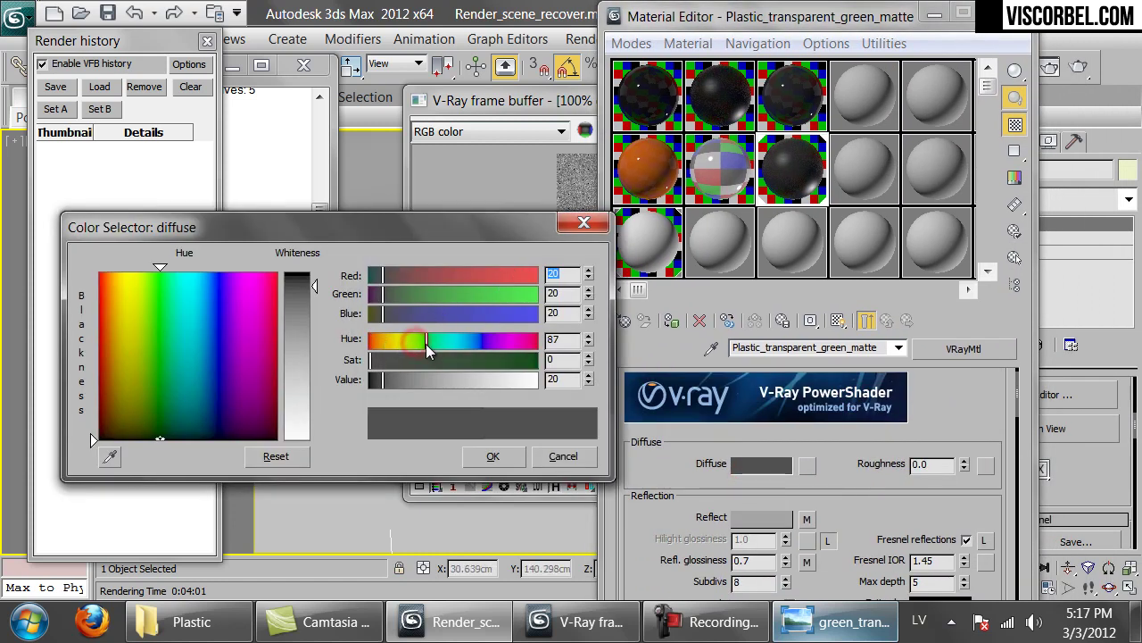
pyautogui.moveTo(488, 362); pyautogui.dragTo(538, 361)
pyautogui.moveTo(434, 343); pyautogui.dragTo(422, 342)
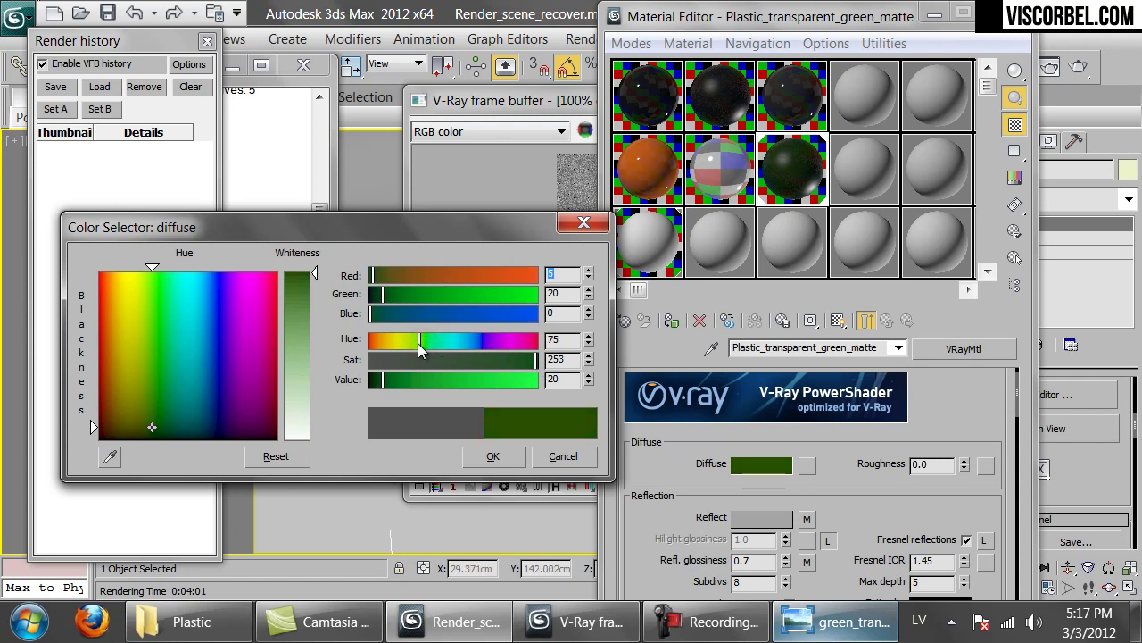
pyautogui.click(496, 455)
pyautogui.click(486, 324)
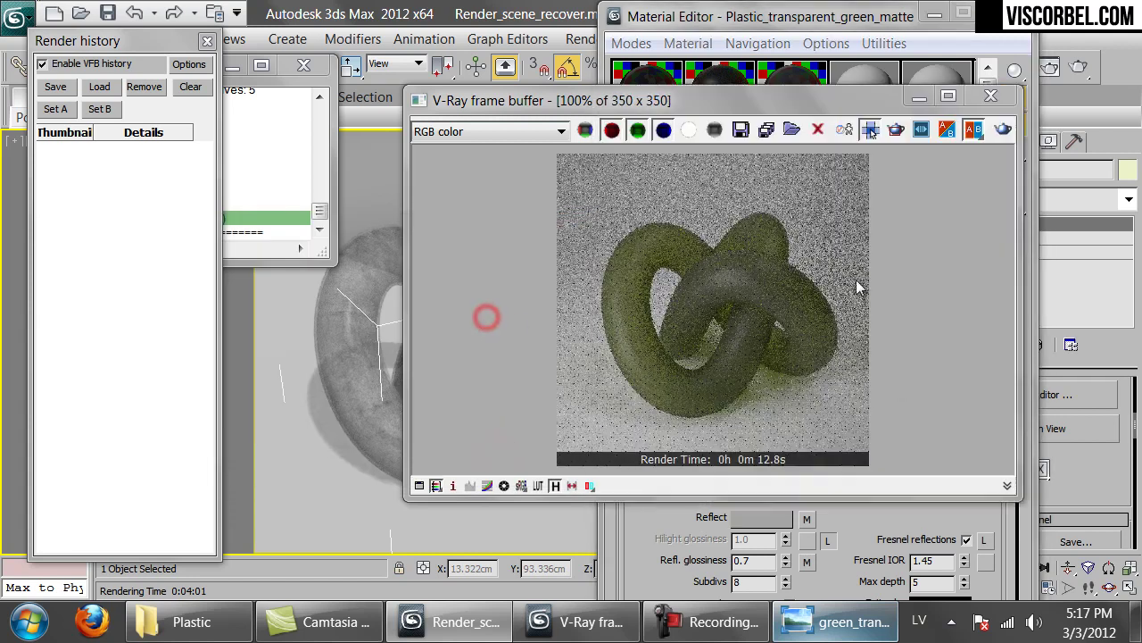
# Lighten the material's refraction color slightly to make the plastic more transparent.
pyautogui.moveTo(829, 563); pyautogui.dragTo(811, 319)
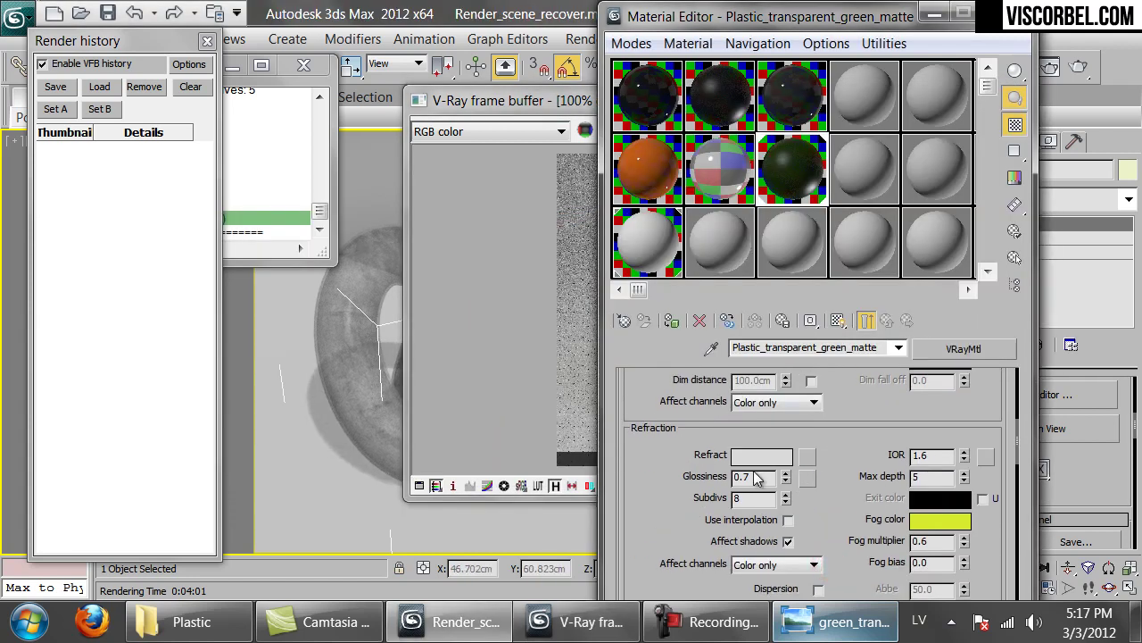
pyautogui.click(762, 455)
pyautogui.click(497, 379)
pyautogui.moveTo(498, 378); pyautogui.dragTo(501, 378)
pyautogui.click(510, 460)
# Define a render region over the upper crossing of the torus knot and render it.
pyautogui.click(496, 338)
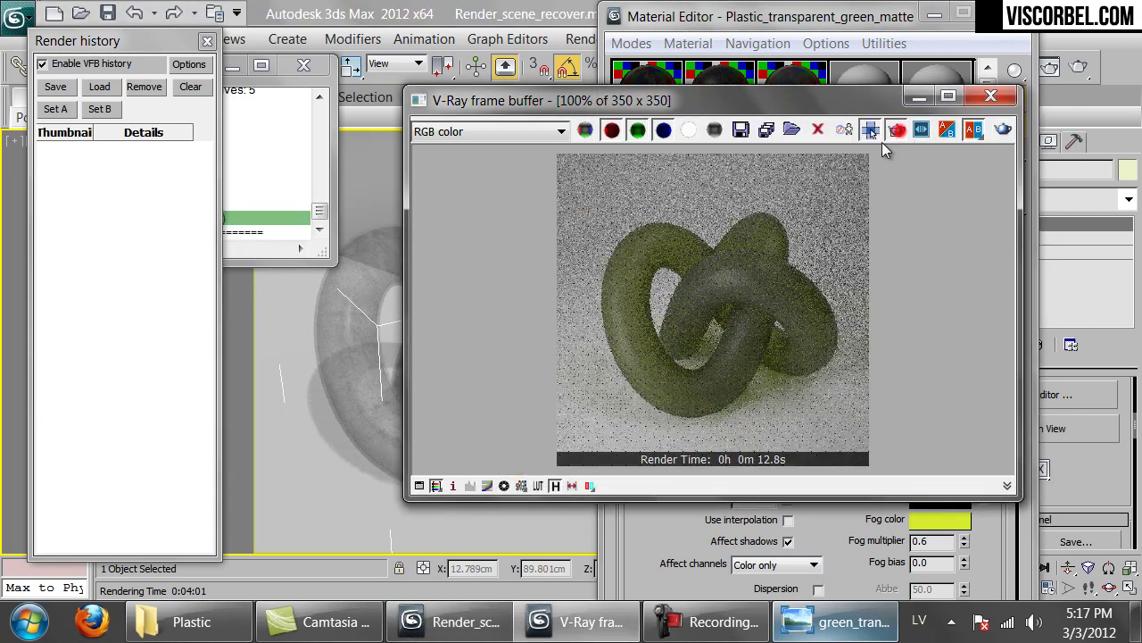
pyautogui.moveTo(801, 221); pyautogui.dragTo(720, 331)
pyautogui.click(1005, 130)
# Compare the region render with the green bowl photo, stop the render and close the frame buffer.
pyautogui.click(839, 621)
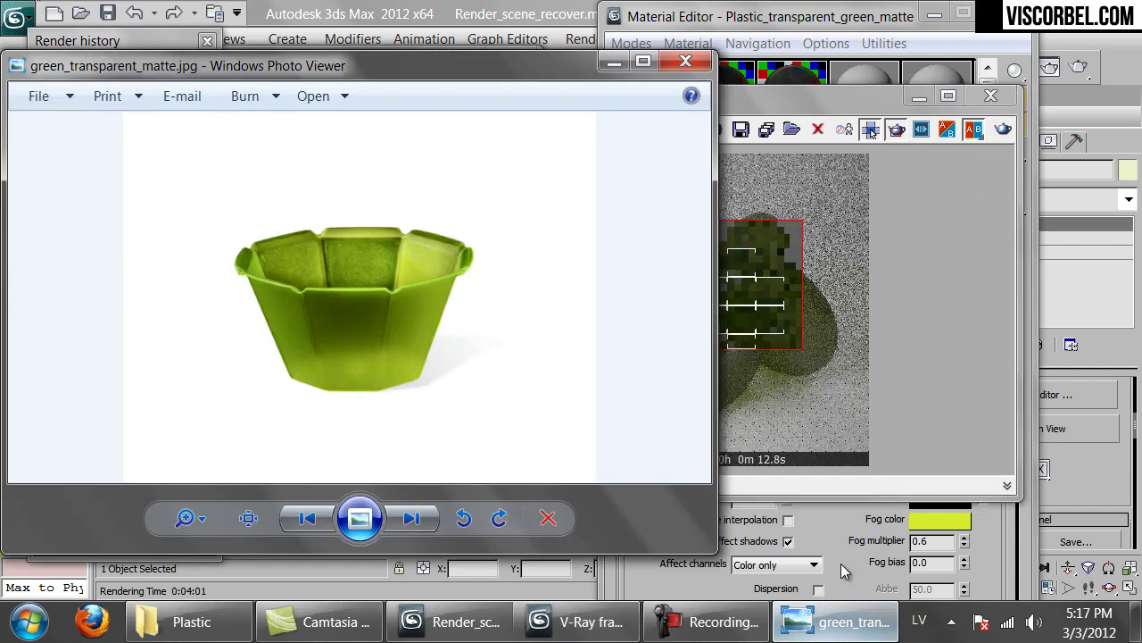
pyautogui.click(844, 571)
pyautogui.click(839, 626)
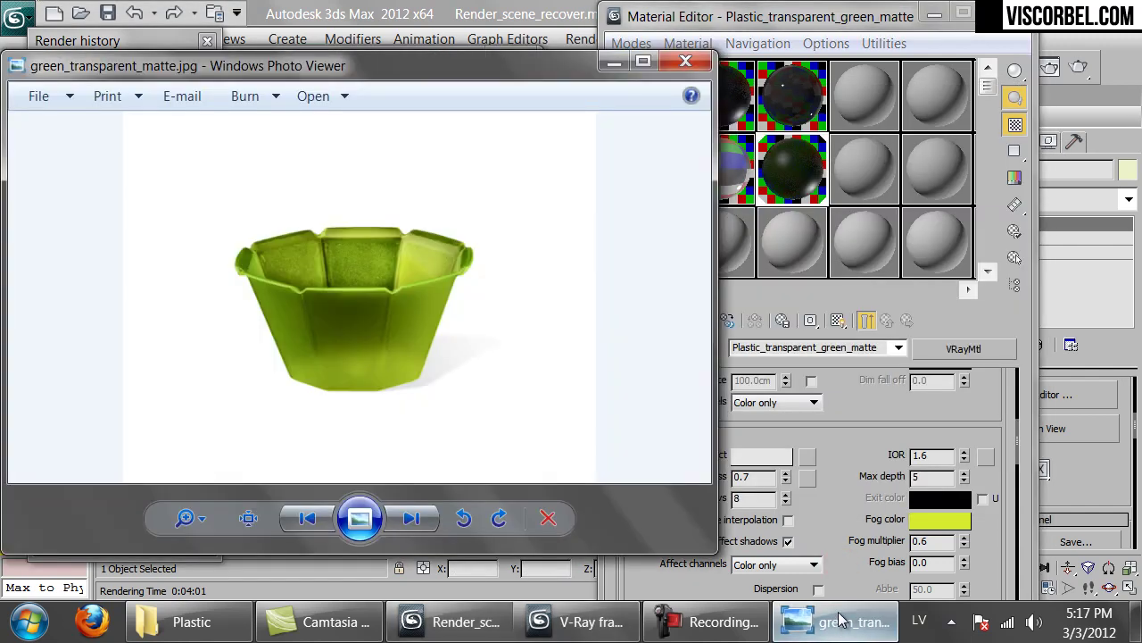
pyautogui.click(843, 574)
pyautogui.click(478, 397)
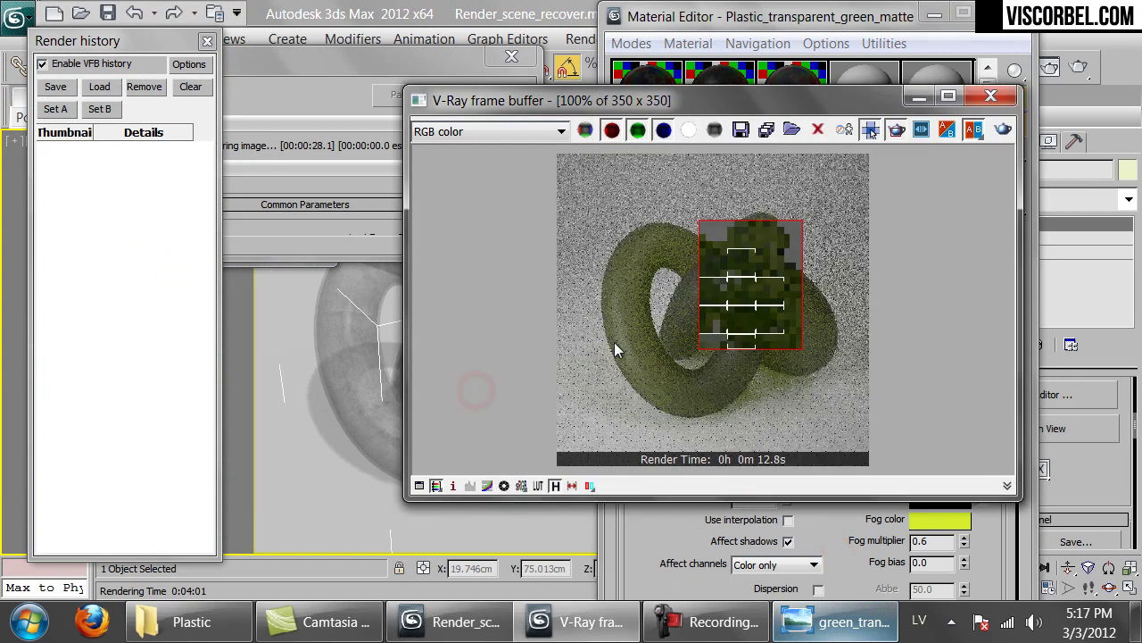
pyautogui.click(357, 60)
pyautogui.click(474, 100)
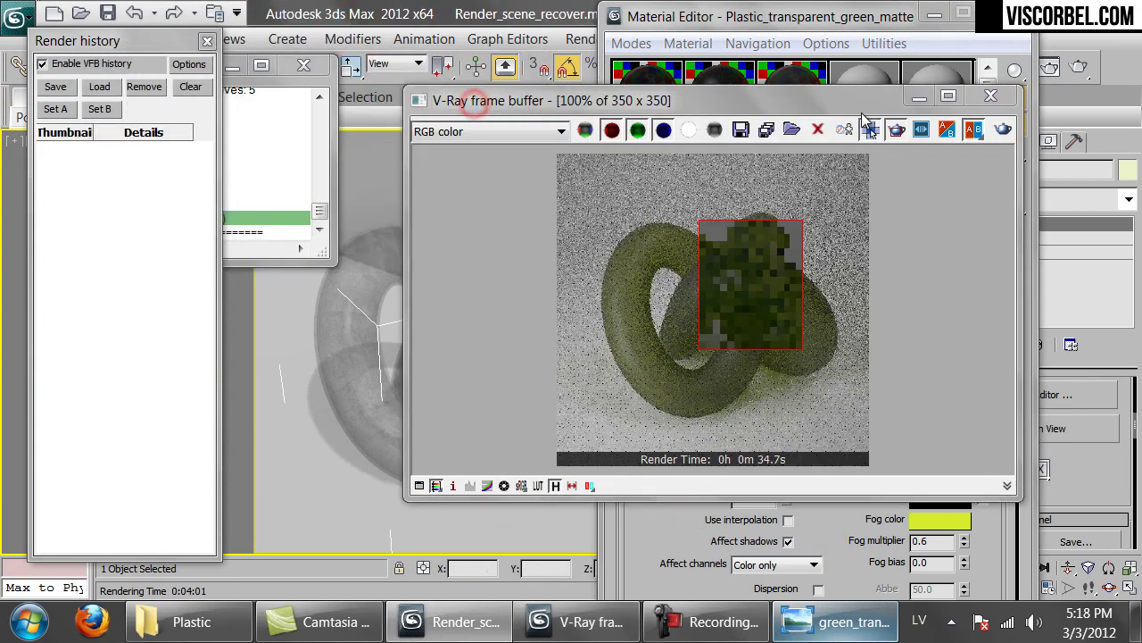
pyautogui.click(991, 96)
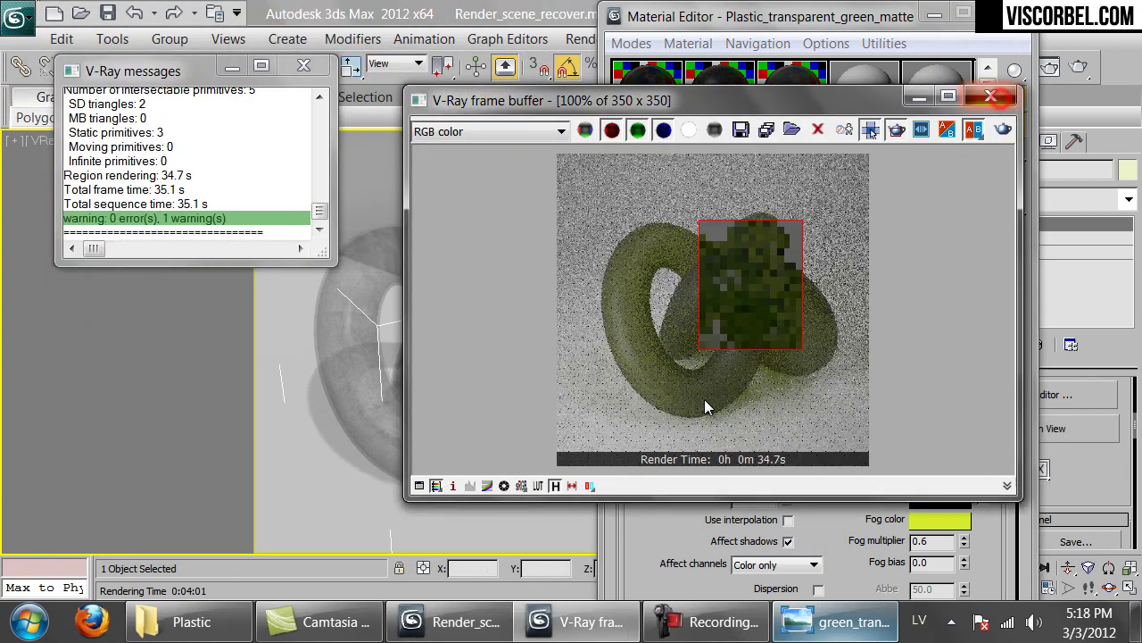
# Check the reference photo once more and raise the refraction color's value to 231.
pyautogui.click(777, 623)
pyautogui.click(850, 461)
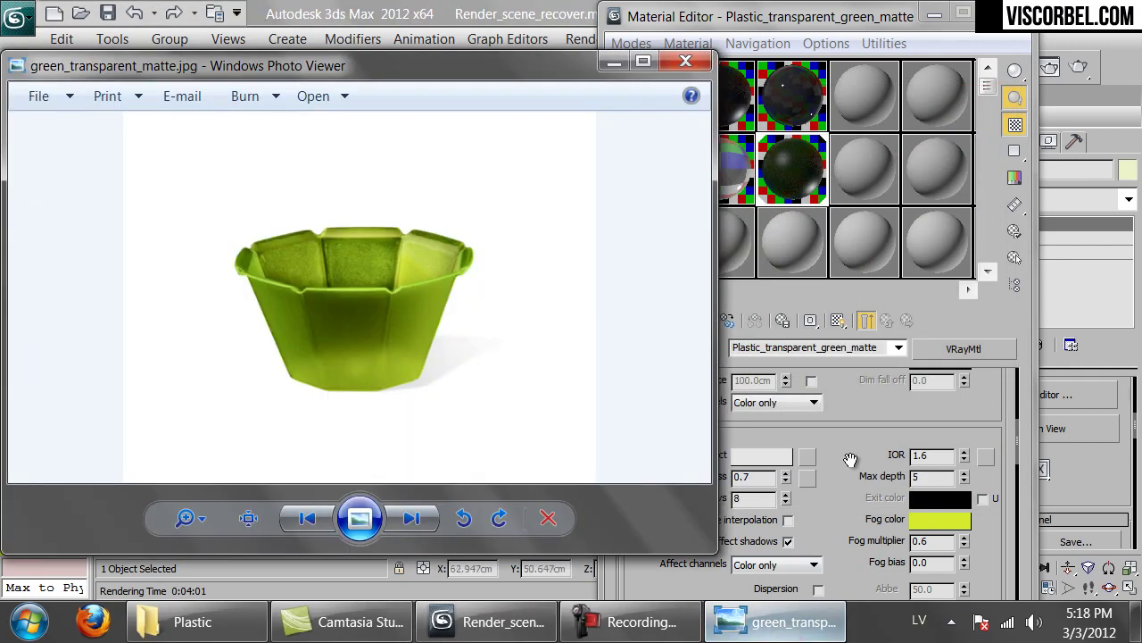
pyautogui.click(773, 459)
pyautogui.click(523, 381)
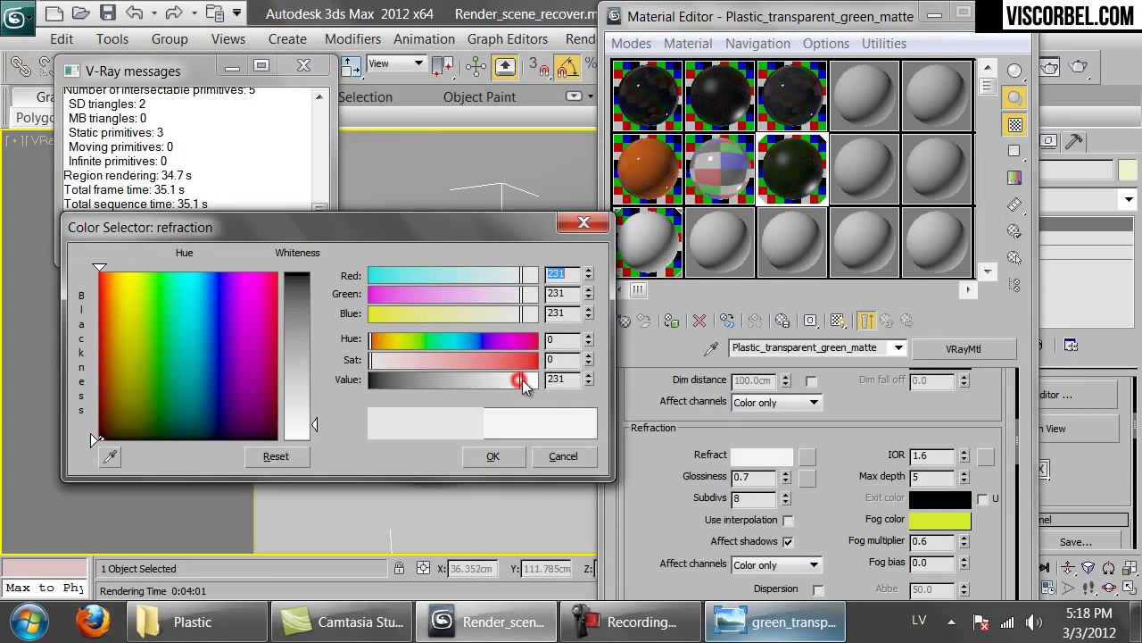
pyautogui.click(495, 456)
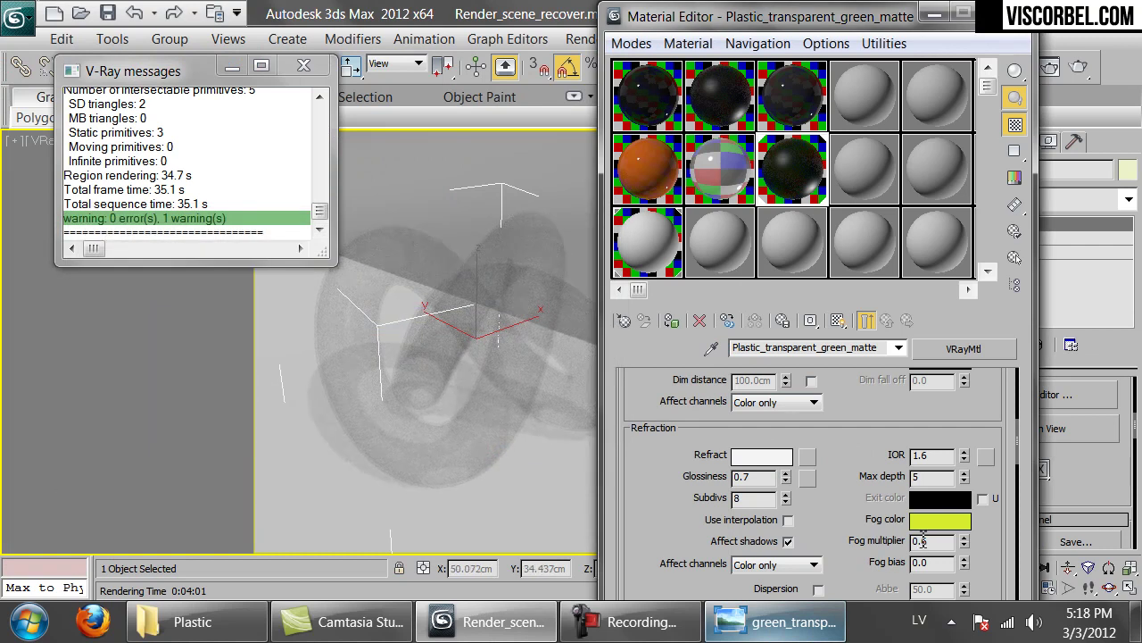
# Render the torus knot with the updated green plastic and compare the result with the green bowl photo.
pyautogui.click(1085, 70)
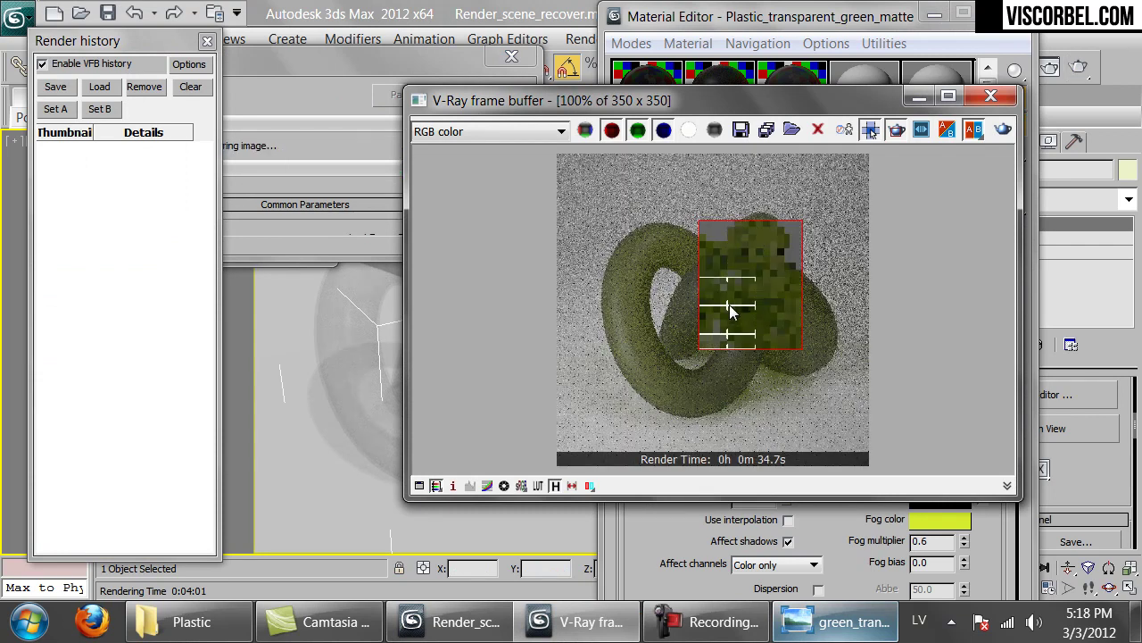
pyautogui.click(809, 629)
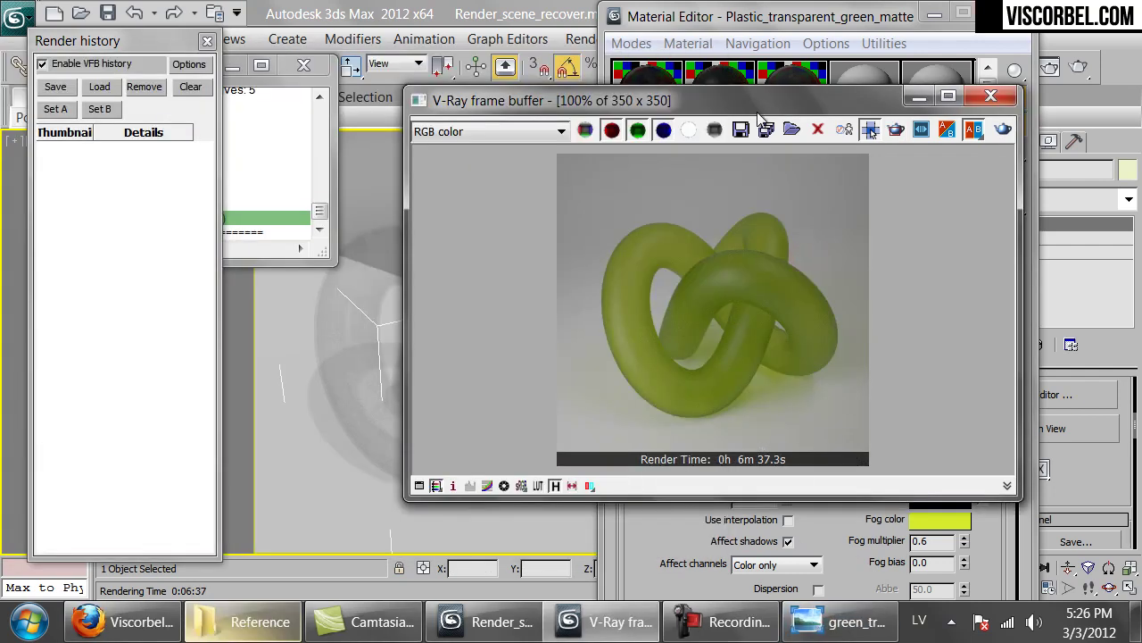
pyautogui.moveTo(759, 108); pyautogui.dragTo(711, 103)
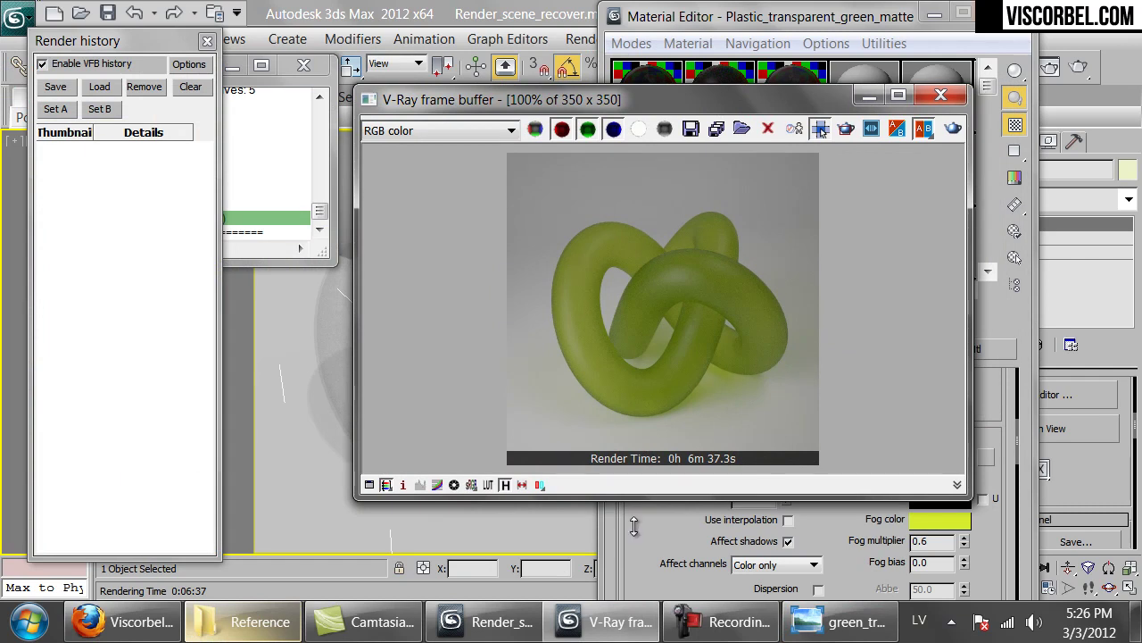
pyautogui.click(843, 622)
pyautogui.click(762, 107)
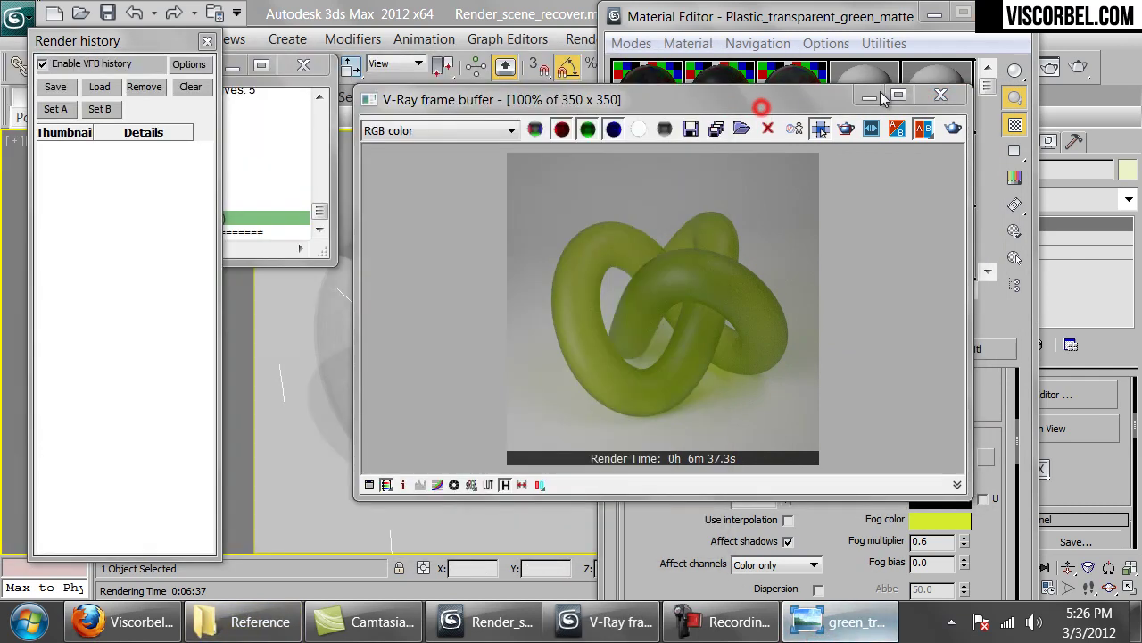
# Arrange the finished render beside the green bowl reference photo and compare the two.
pyautogui.moveTo(880, 91); pyautogui.dragTo(989, 91)
pyautogui.click(848, 618)
pyautogui.moveTo(802, 92); pyautogui.dragTo(858, 81)
pyautogui.click(830, 638)
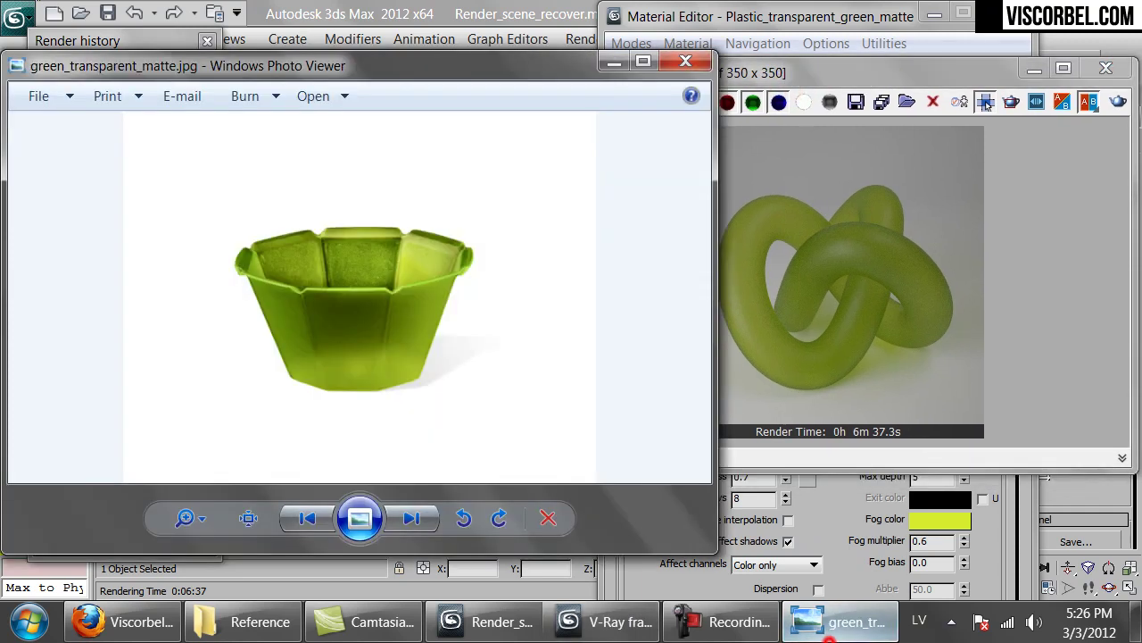
pyautogui.click(815, 452)
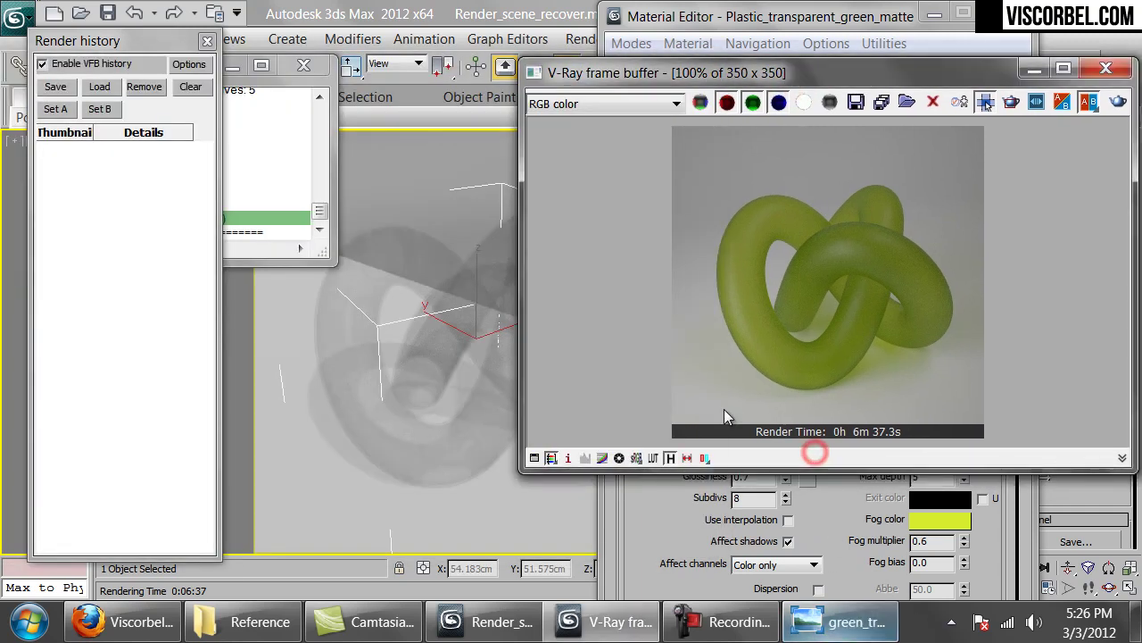
# Turn on curve color correction for the rendered image and show the correction curve with its lower point's handle.
pyautogui.click(603, 458)
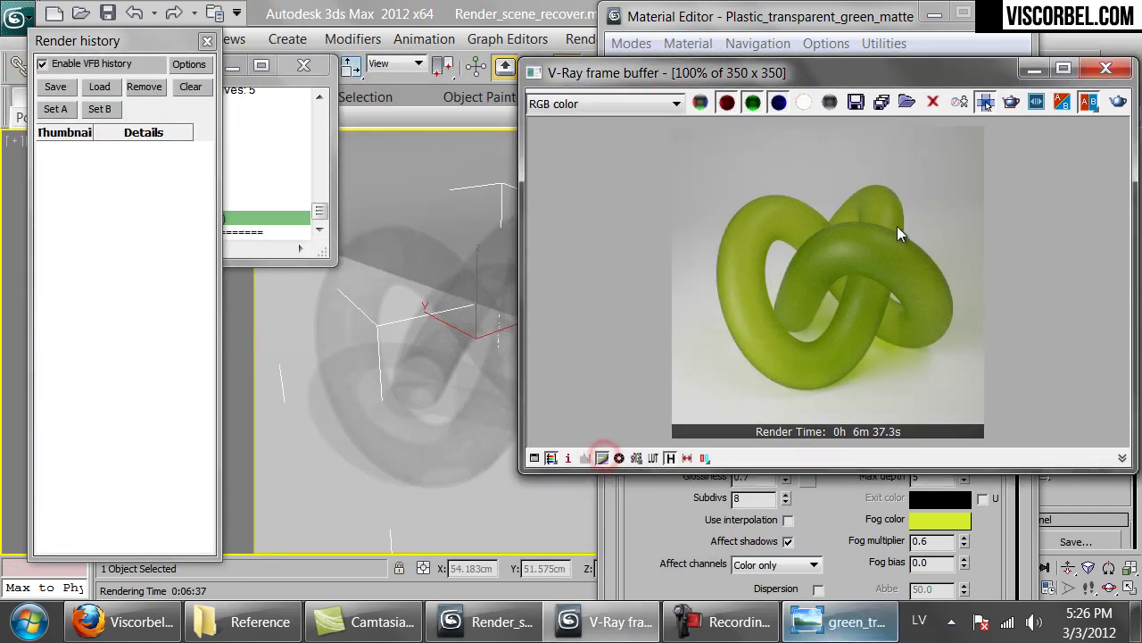
pyautogui.moveTo(886, 78); pyautogui.dragTo(721, 91)
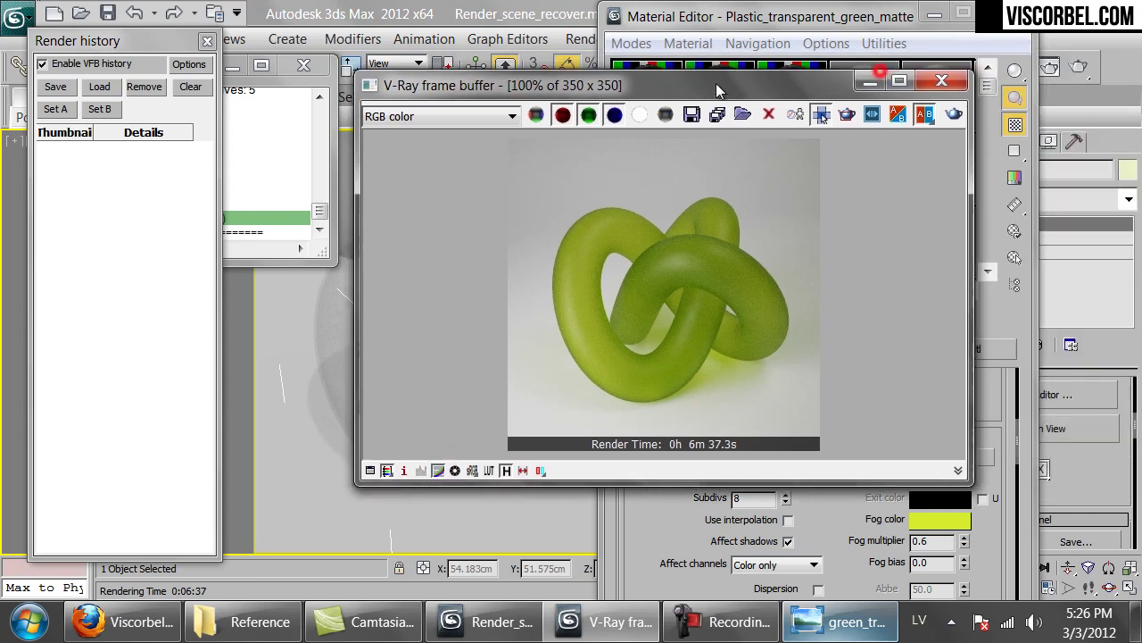
pyautogui.click(370, 471)
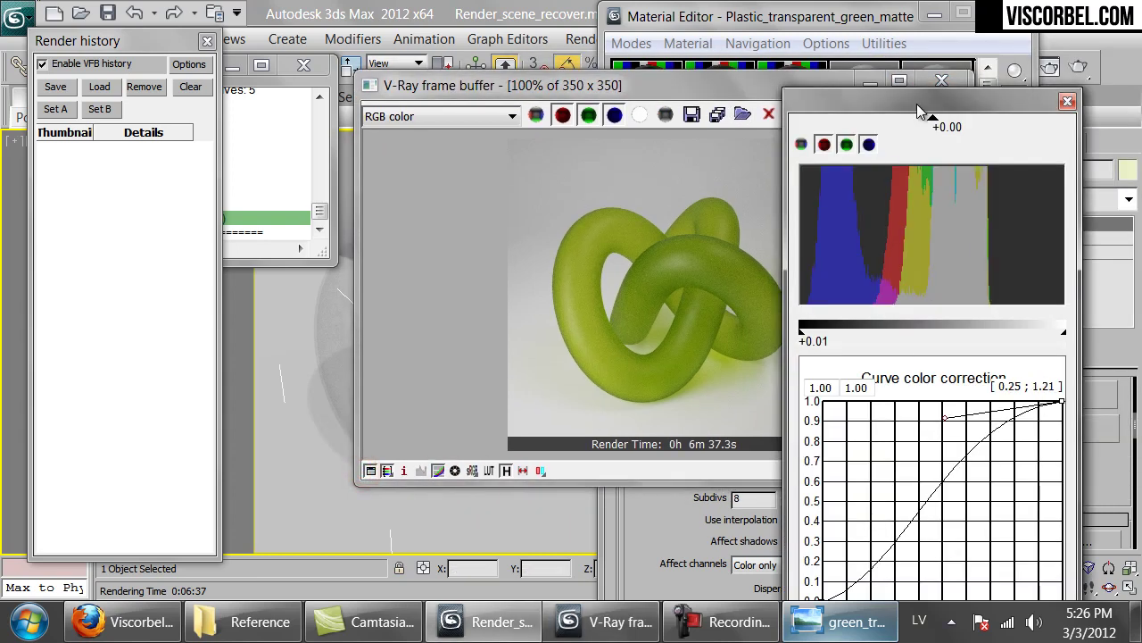
pyautogui.moveTo(919, 109); pyautogui.dragTo(973, 31)
pyautogui.moveTo(877, 522); pyautogui.dragTo(973, 498)
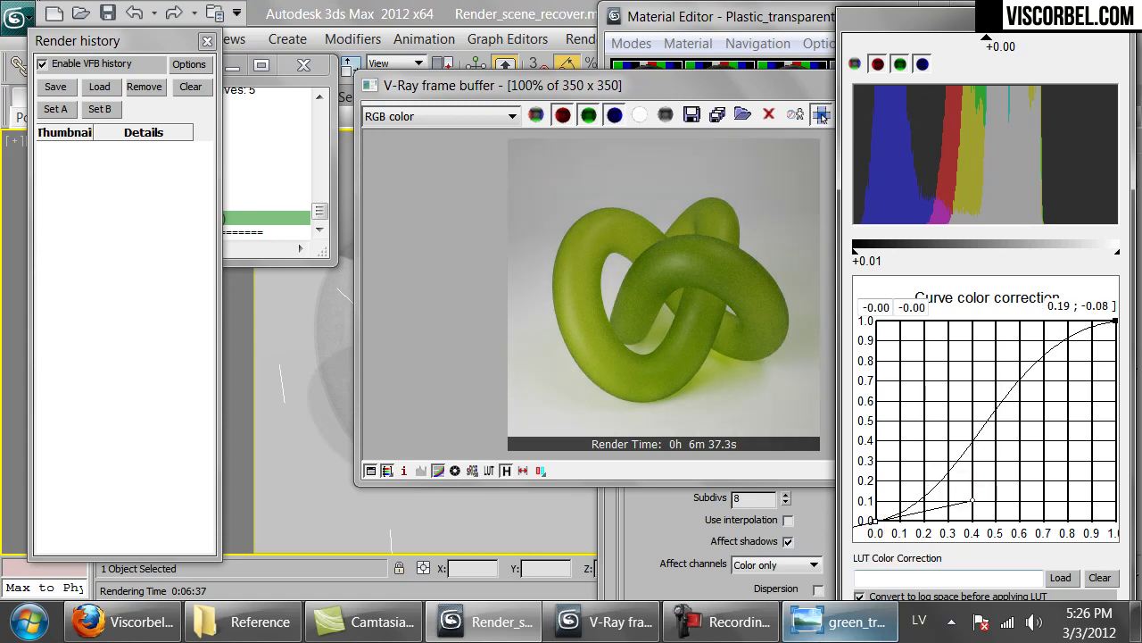
# Compare the color-corrected render with the green bowl photo, and close the photo and the frame buffer.
pyautogui.click(836, 622)
pyautogui.moveTo(543, 65); pyautogui.dragTo(341, 75)
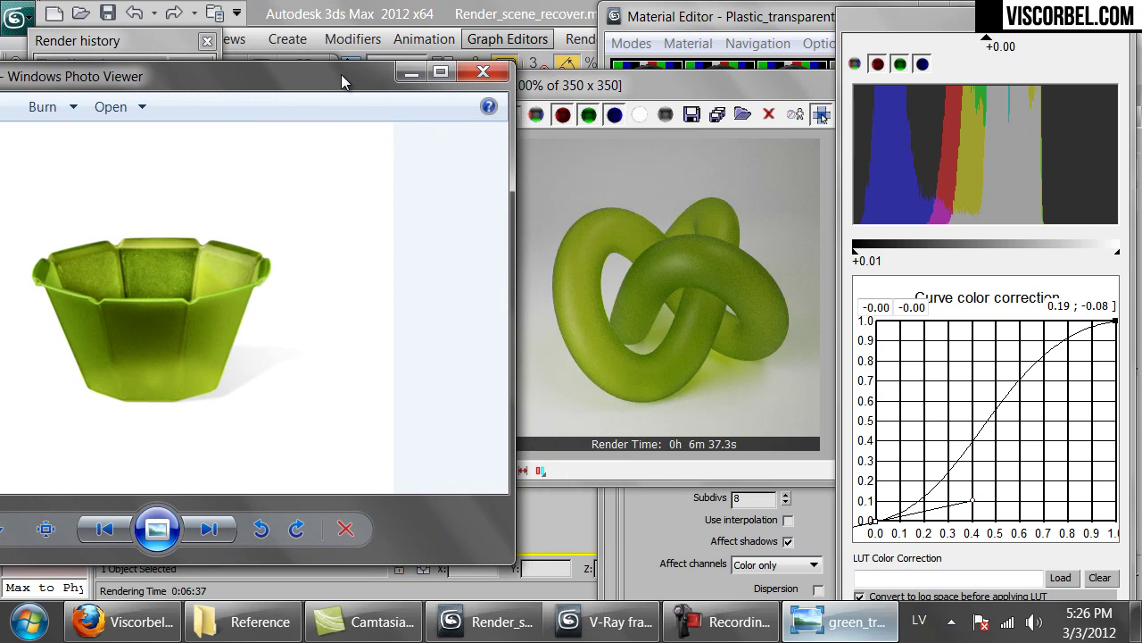
pyautogui.moveTo(341, 74); pyautogui.dragTo(379, 77)
pyautogui.click(522, 74)
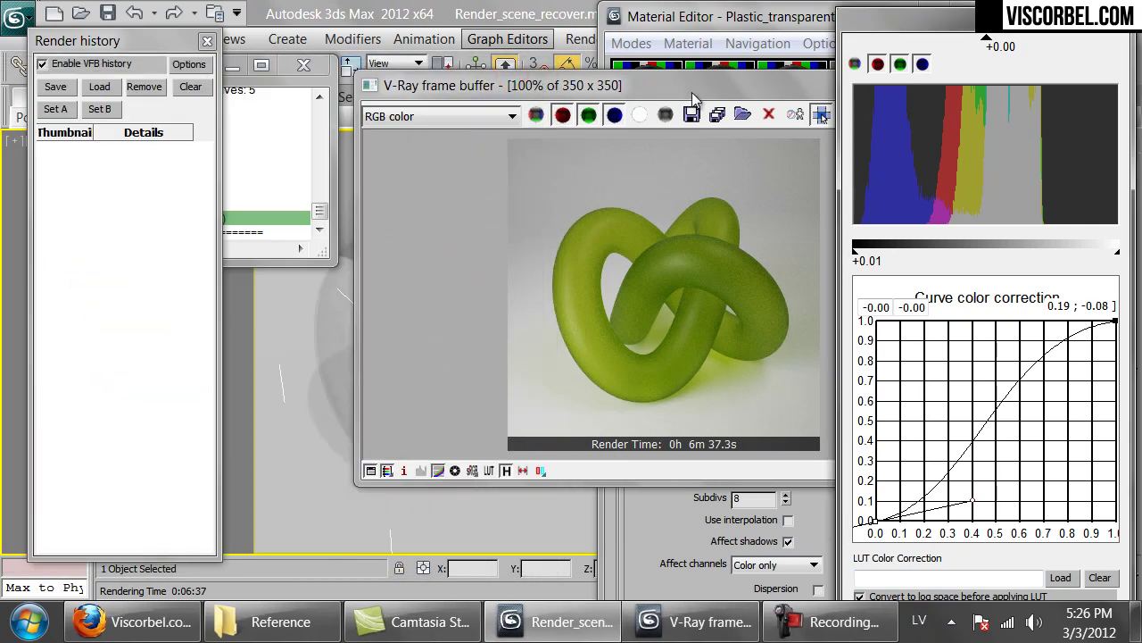
pyautogui.moveTo(702, 100); pyautogui.dragTo(461, 110)
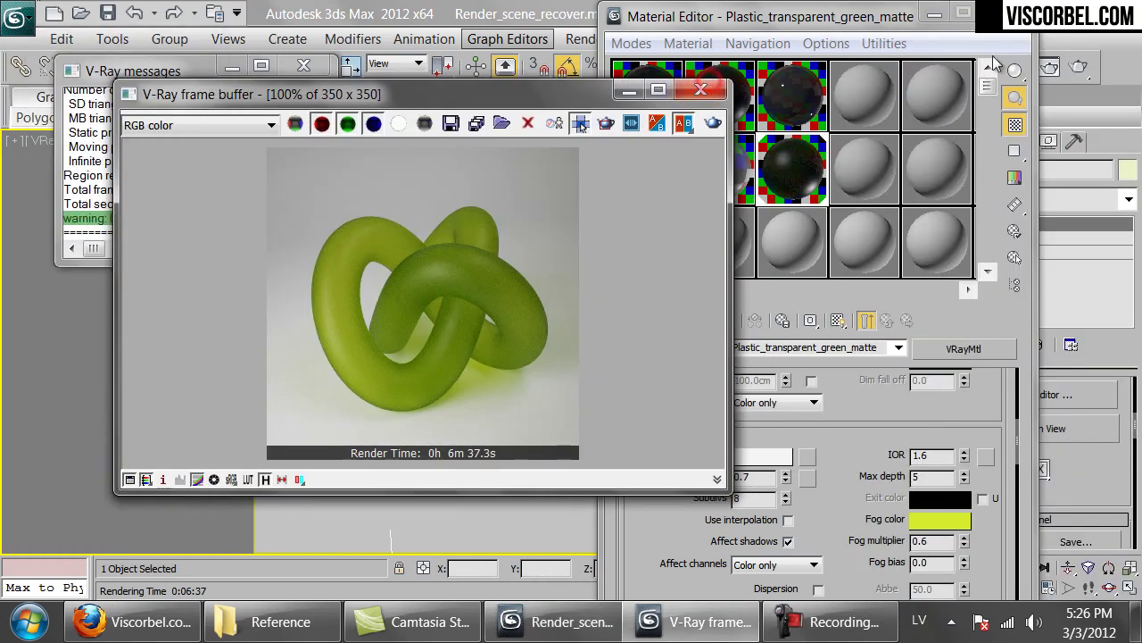
pyautogui.click(701, 89)
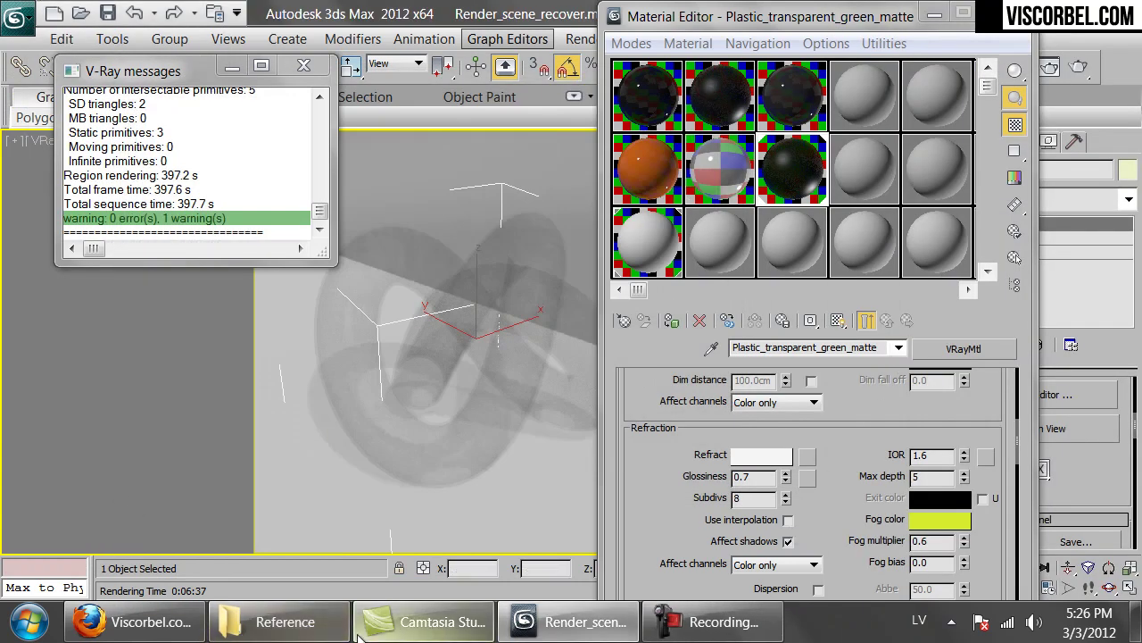
# Look over the reference photos in the Plastic folder and return to 3ds Max.
pyautogui.click(303, 625)
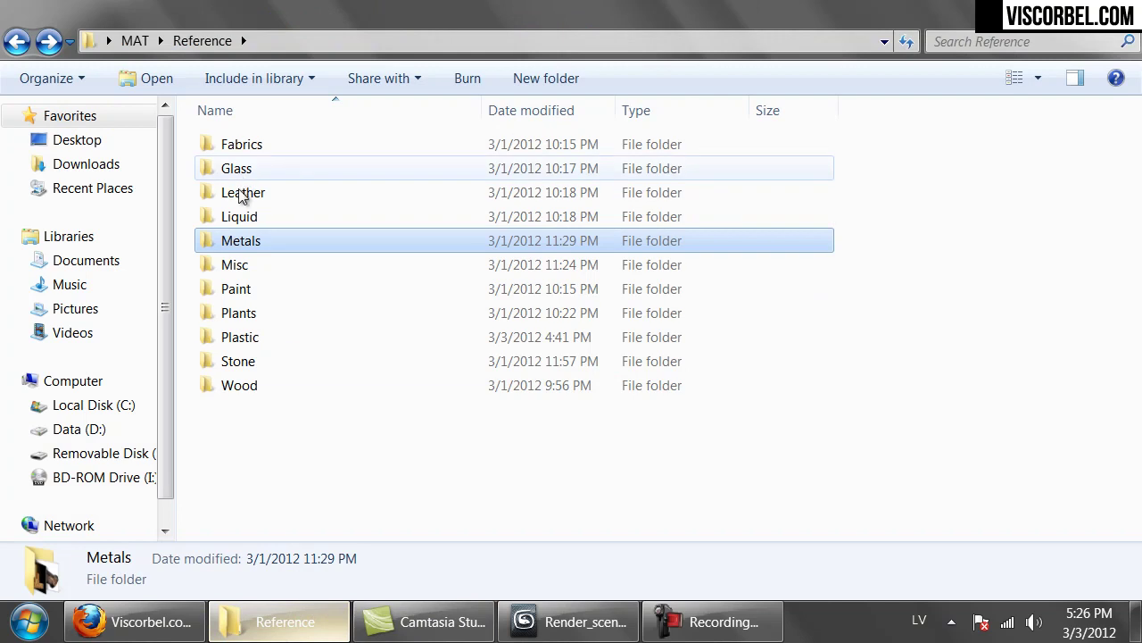
pyautogui.click(243, 340)
pyautogui.doubleClick(243, 340)
pyautogui.click(339, 338)
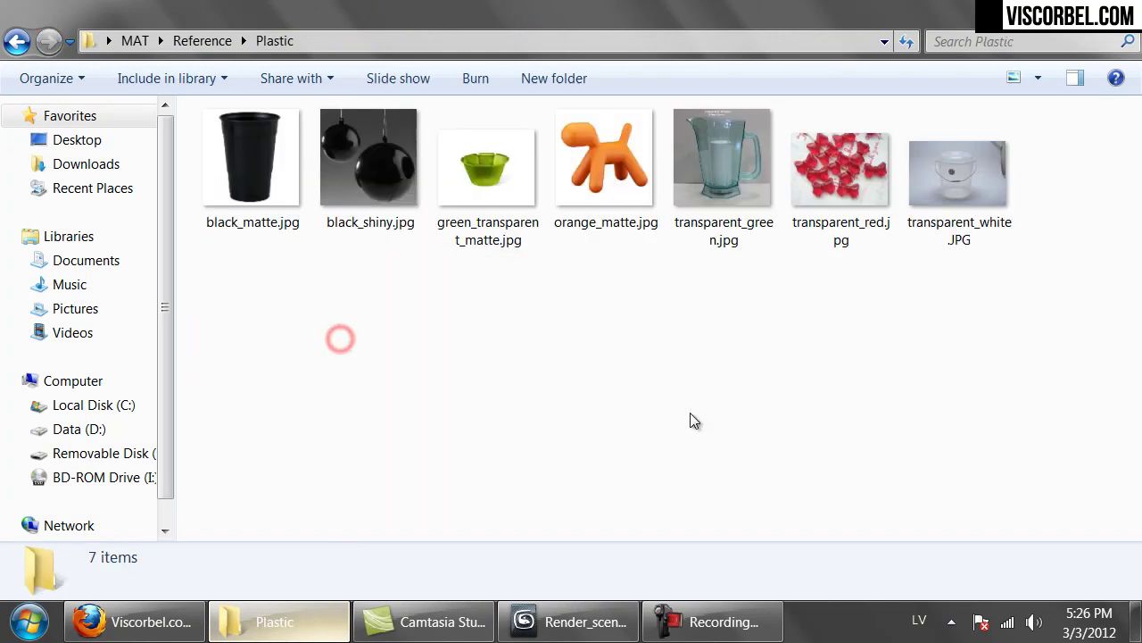
pyautogui.moveTo(643, 413); pyautogui.dragTo(714, 436)
pyautogui.click(559, 633)
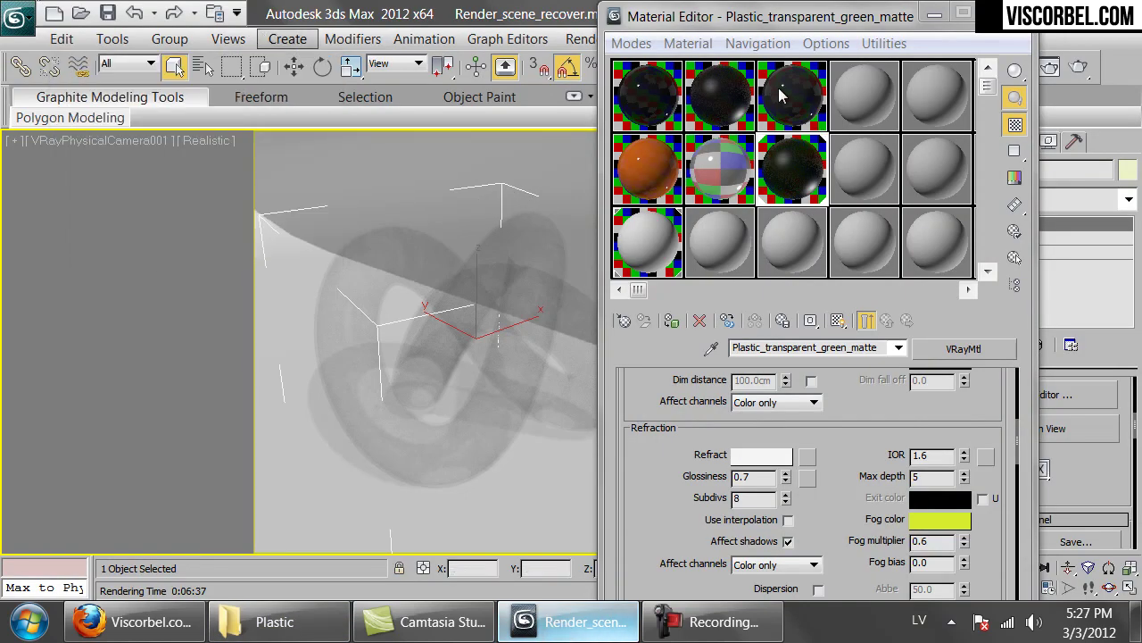
# Review the first black plastic sample and Plastic_black_matte in the Material Editor, closing the enlarged map preview.
pyautogui.moveTo(732, 18); pyautogui.dragTo(762, 34)
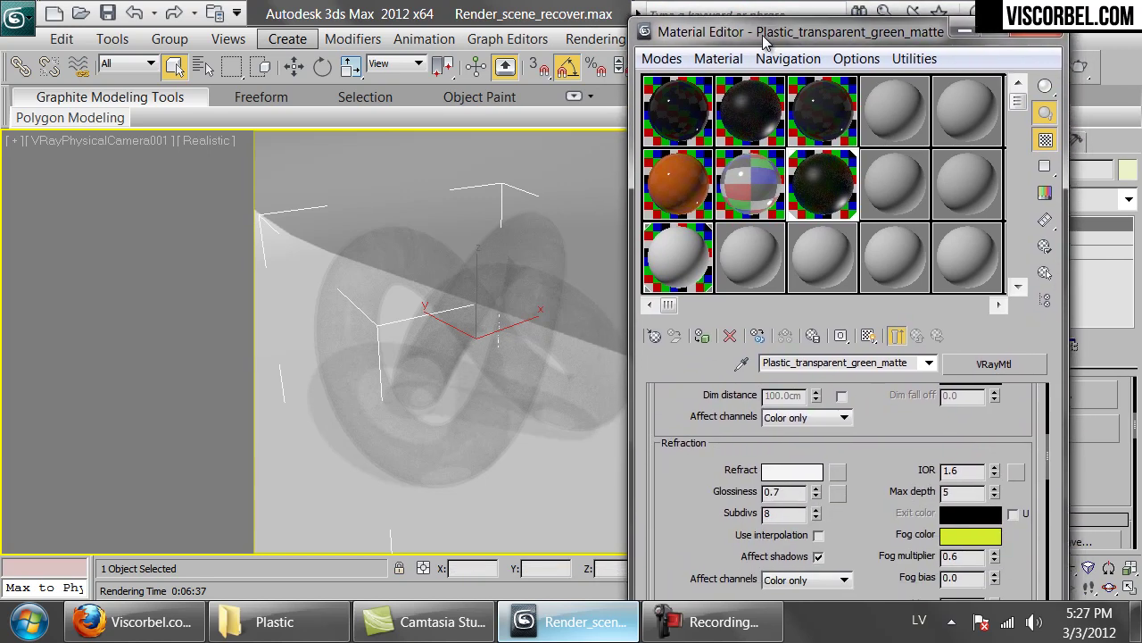
pyautogui.click(671, 109)
pyautogui.click(746, 129)
pyautogui.doubleClick(746, 129)
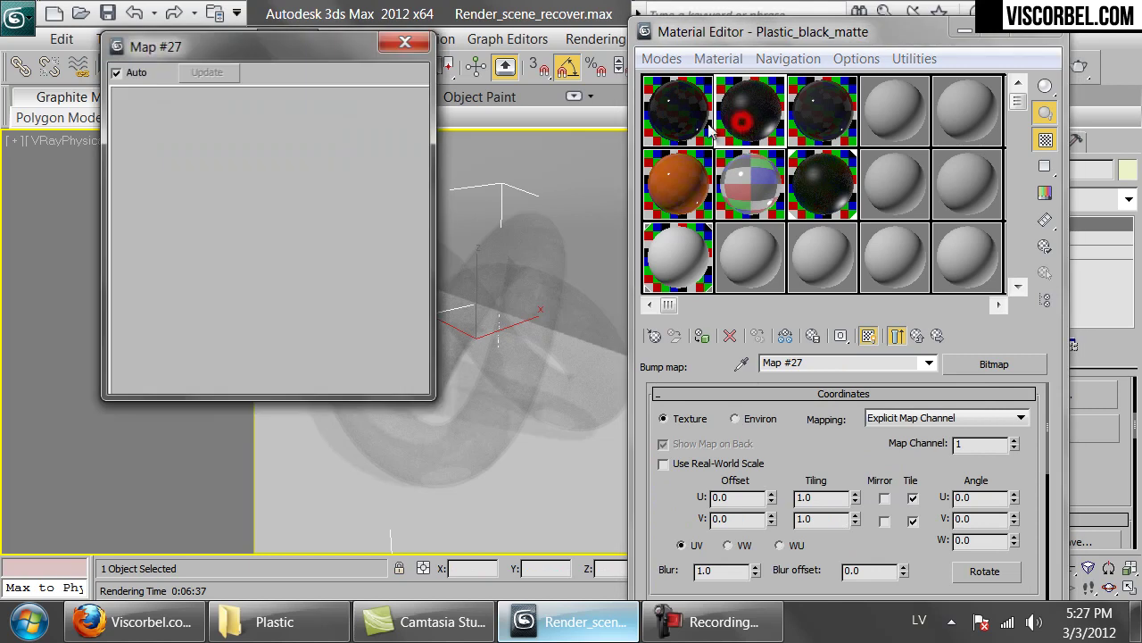
pyautogui.click(406, 41)
pyautogui.moveTo(806, 40); pyautogui.dragTo(868, 28)
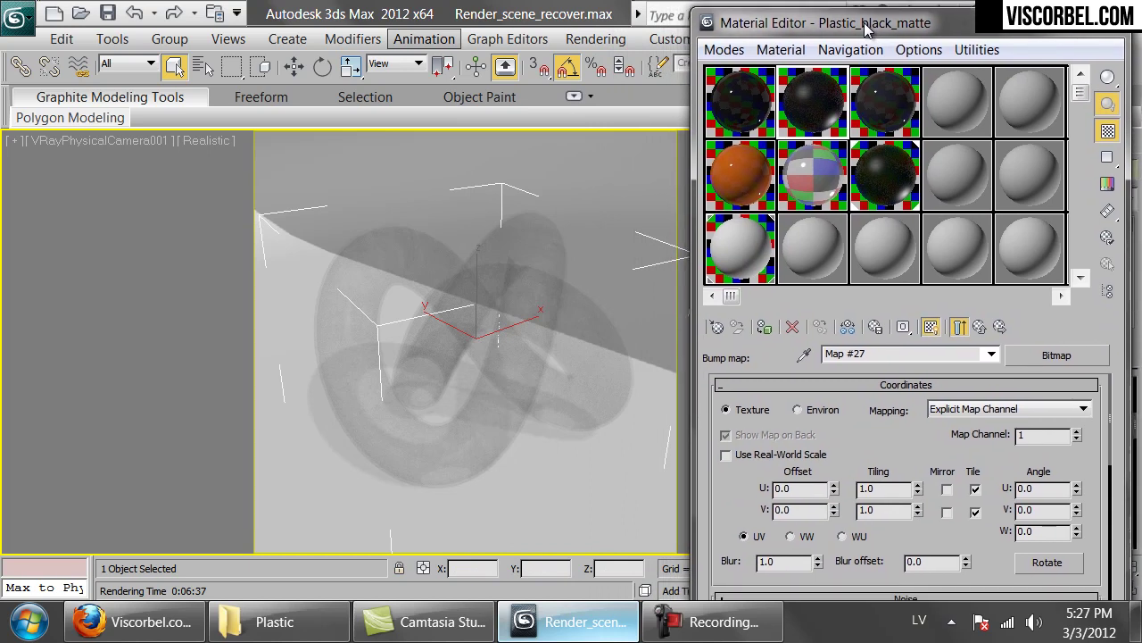